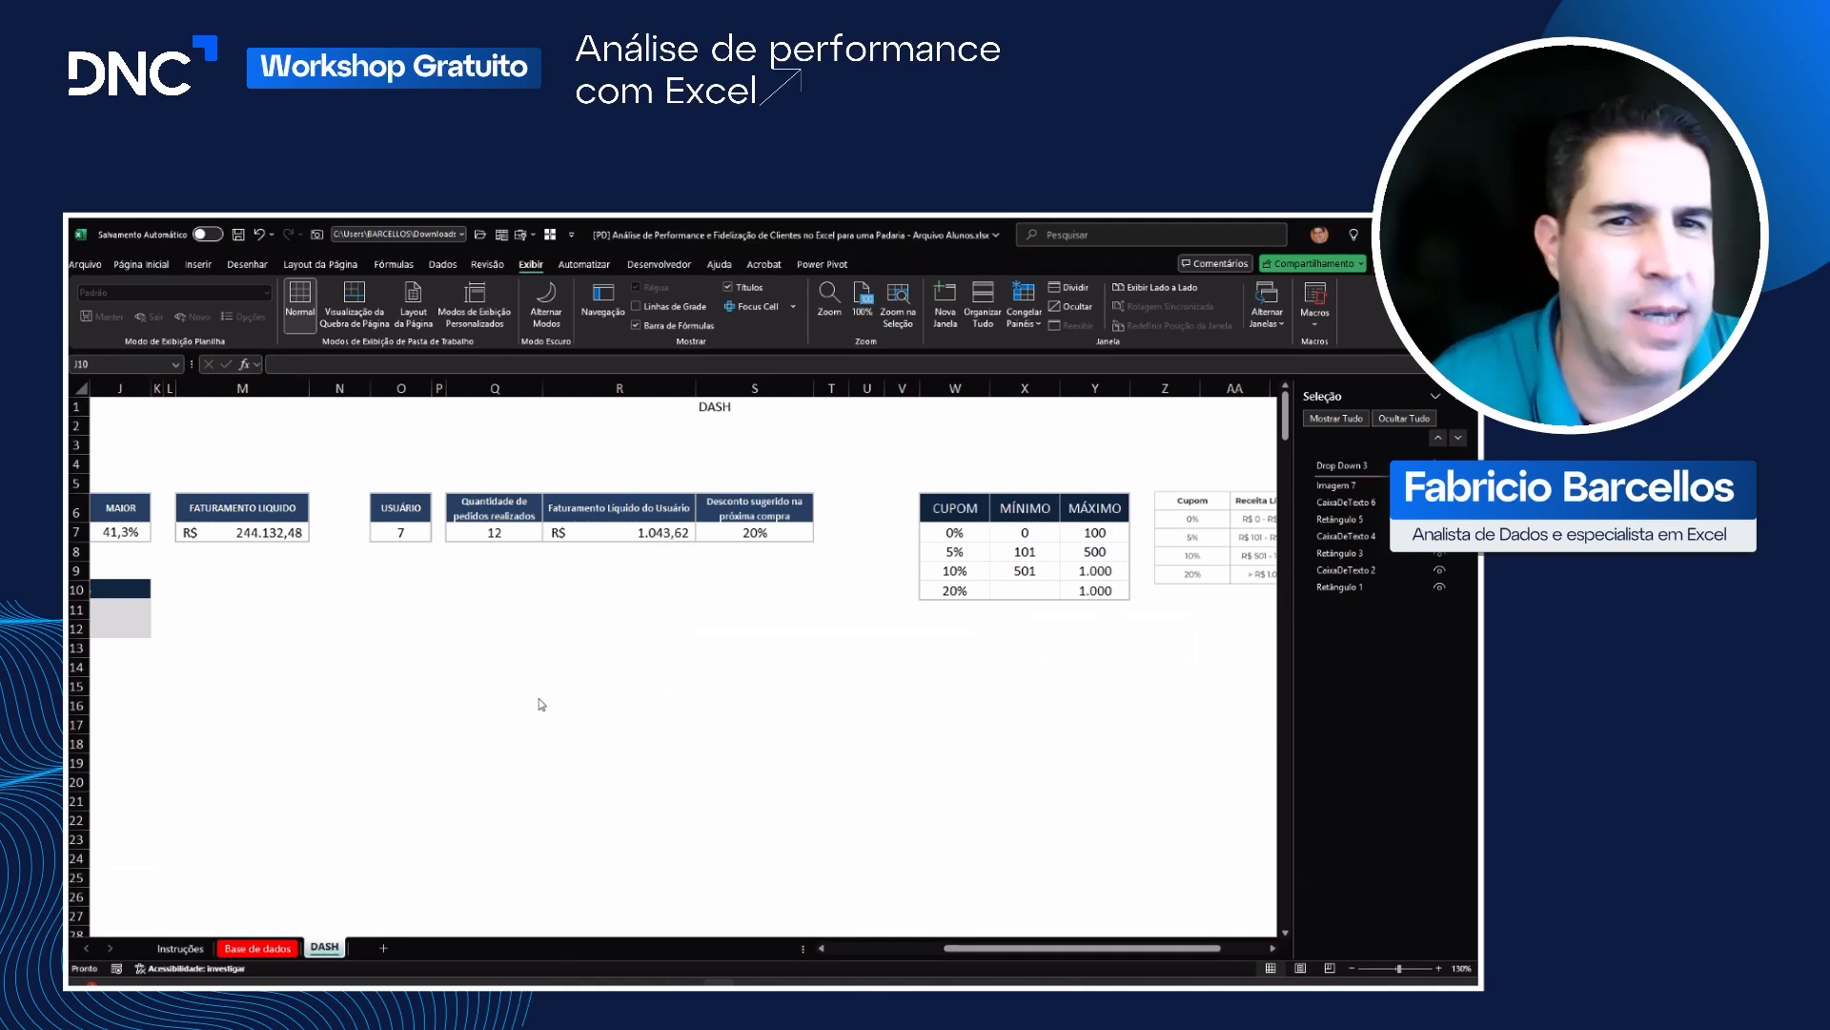
key("alt+Tab")
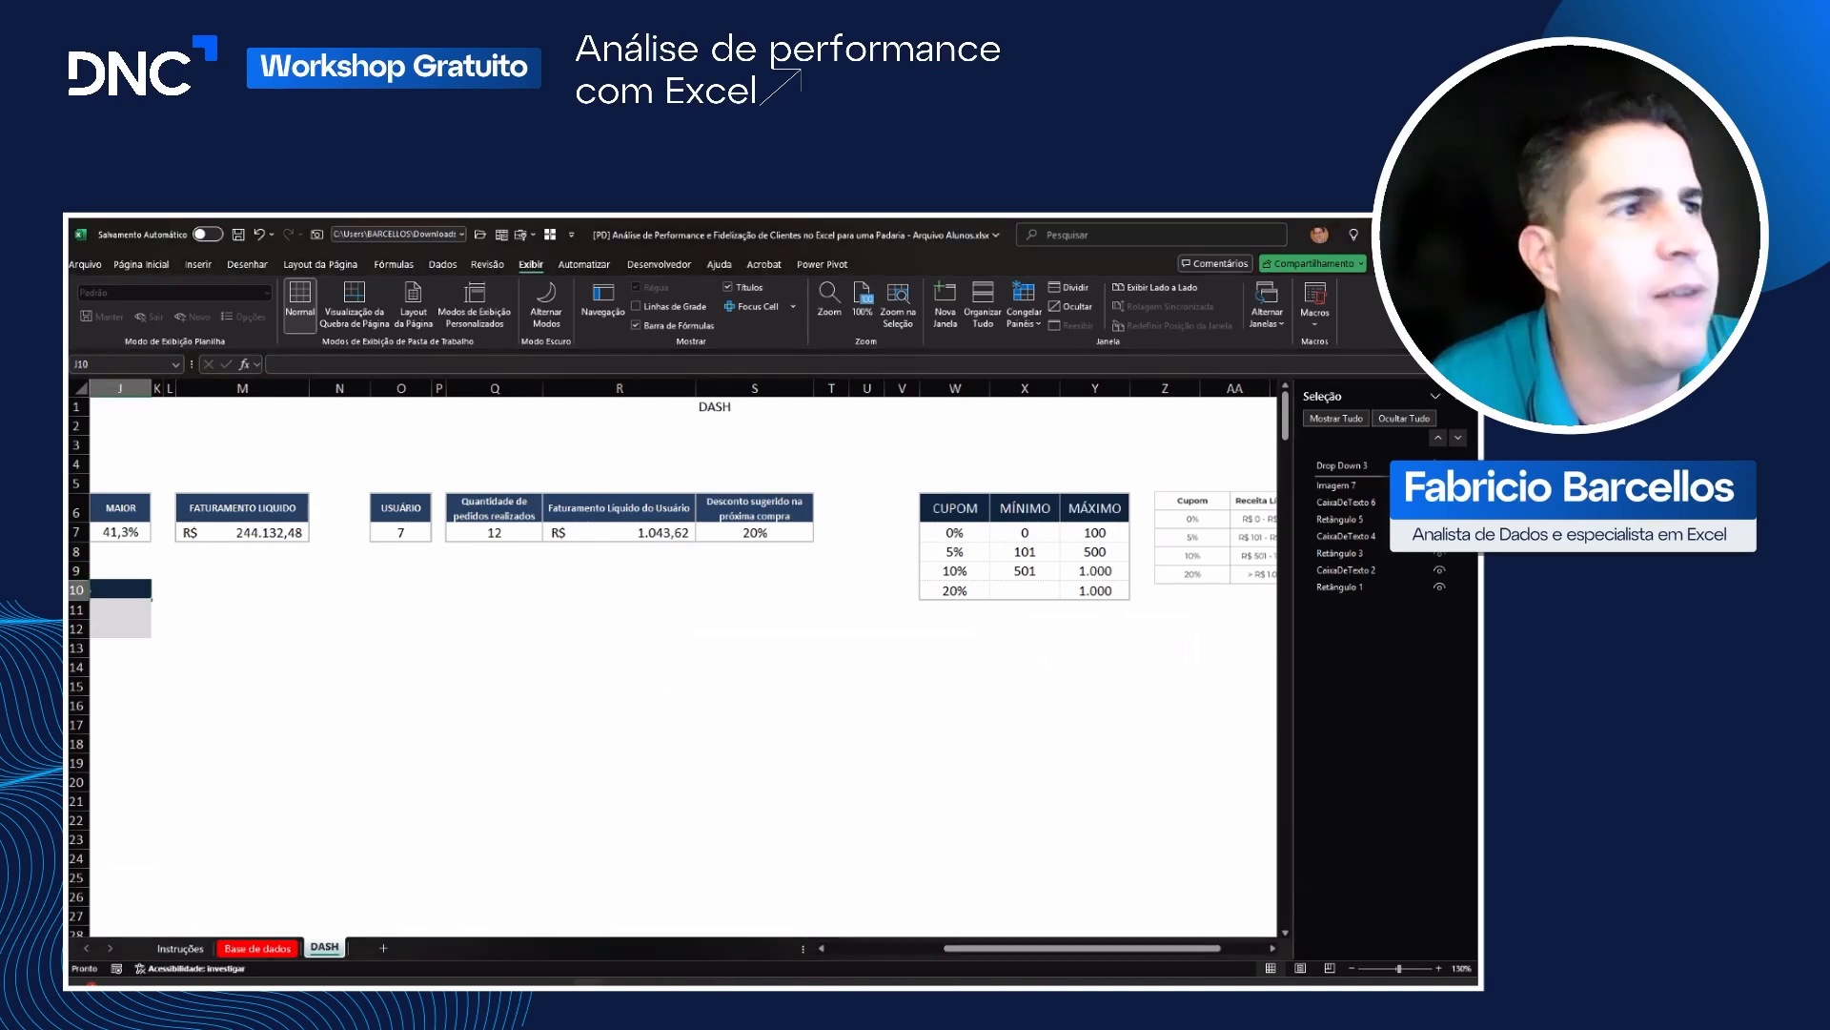
key("alt+Tab")
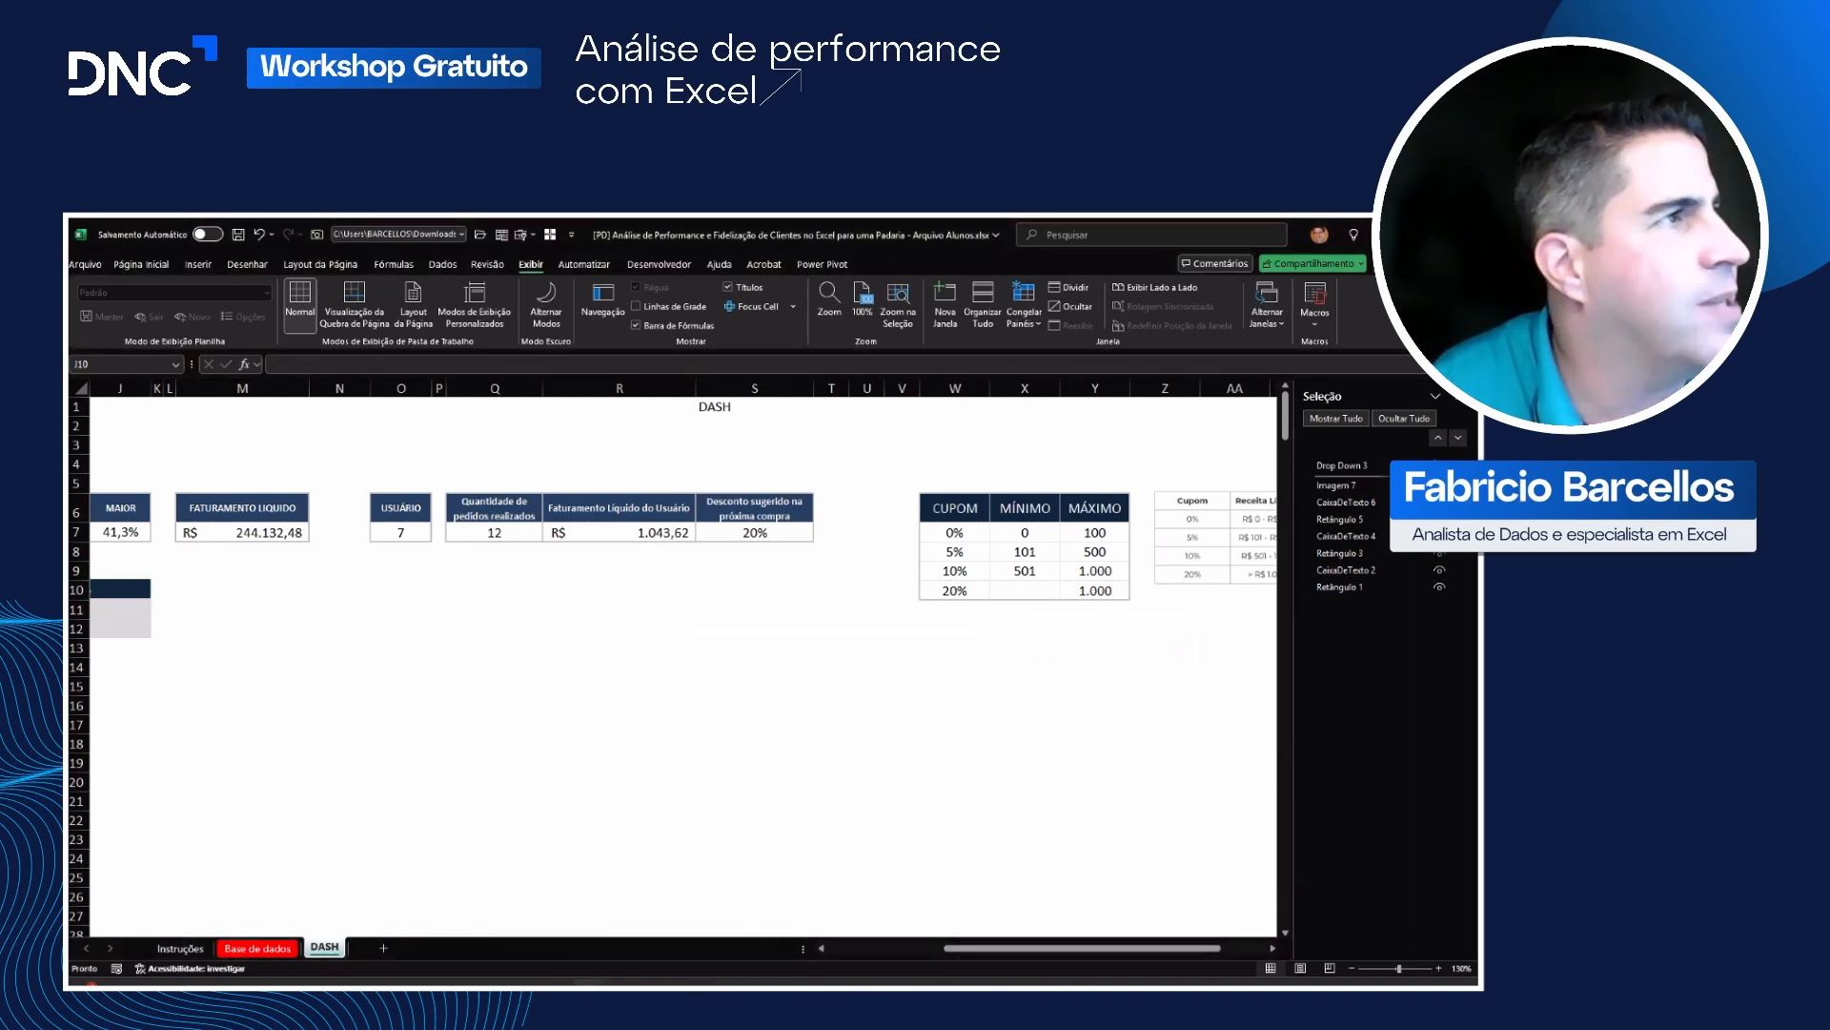
Step: Enter the header CATEGORIA in cell Q12 of the DASH sheet
left_click(438, 636)
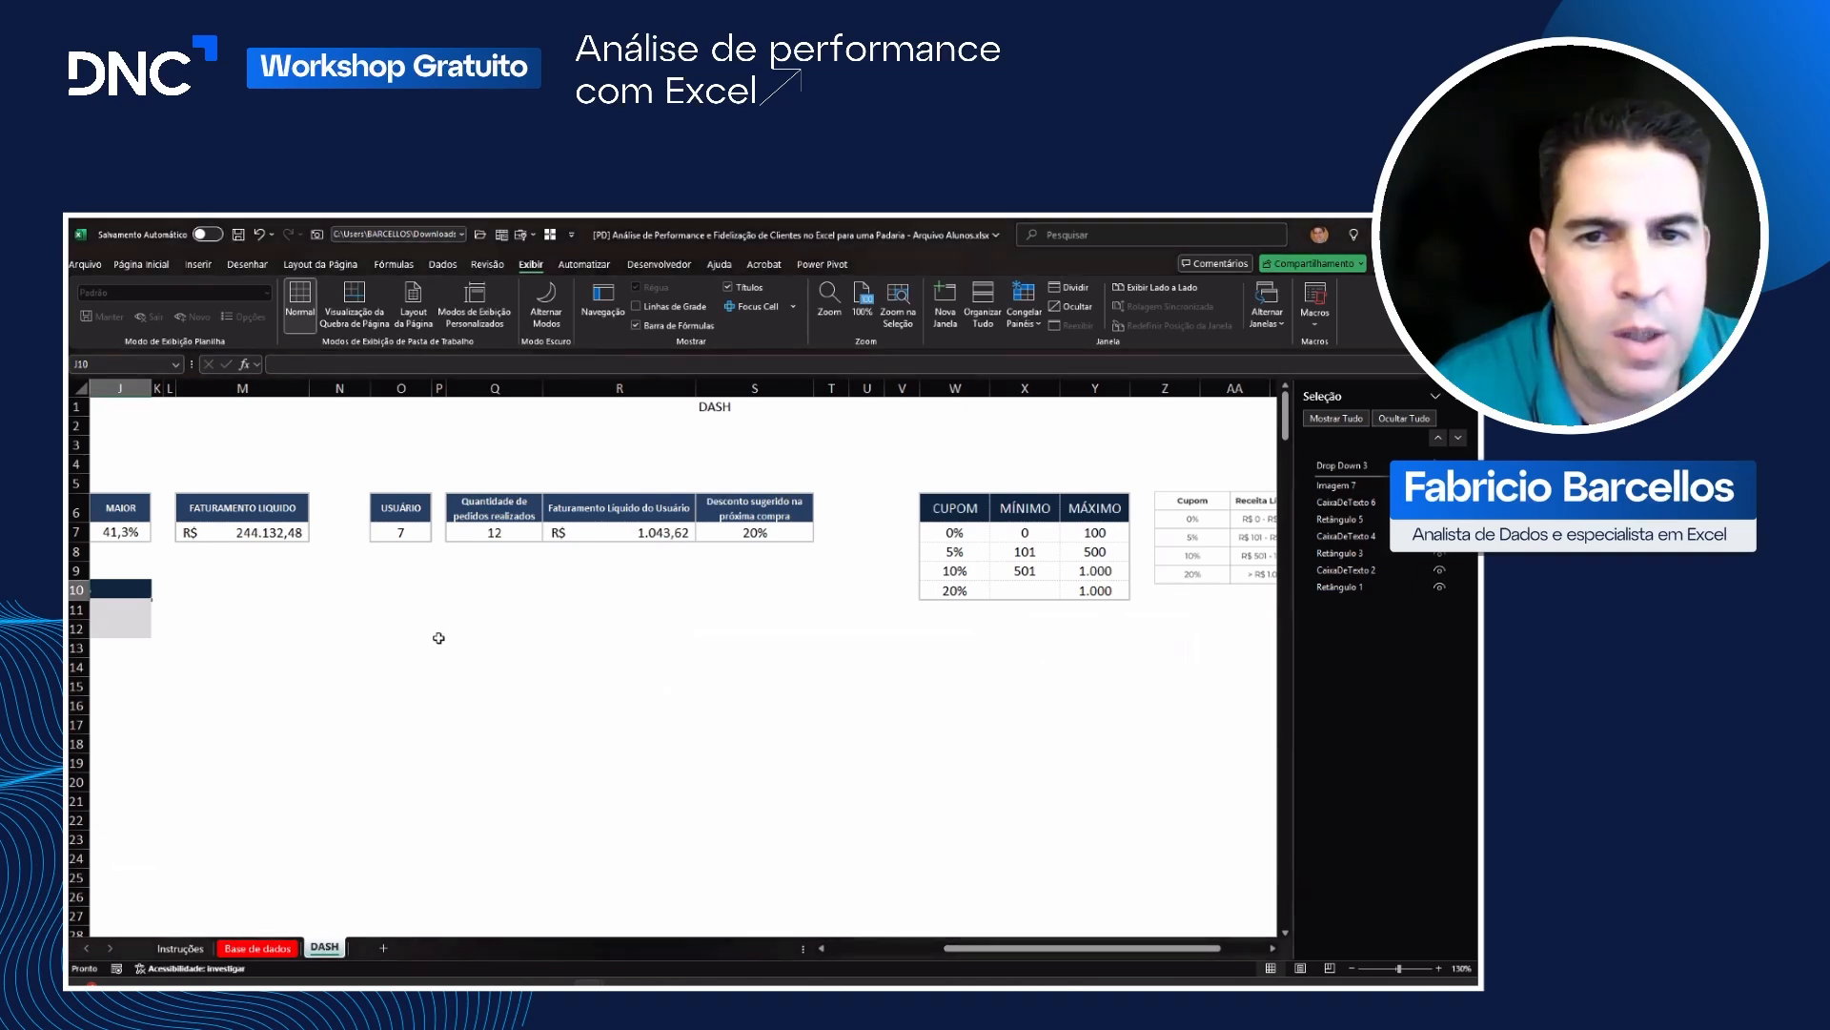
key("Left")
key("Left")
key("Right")
key("Right")
key("Right")
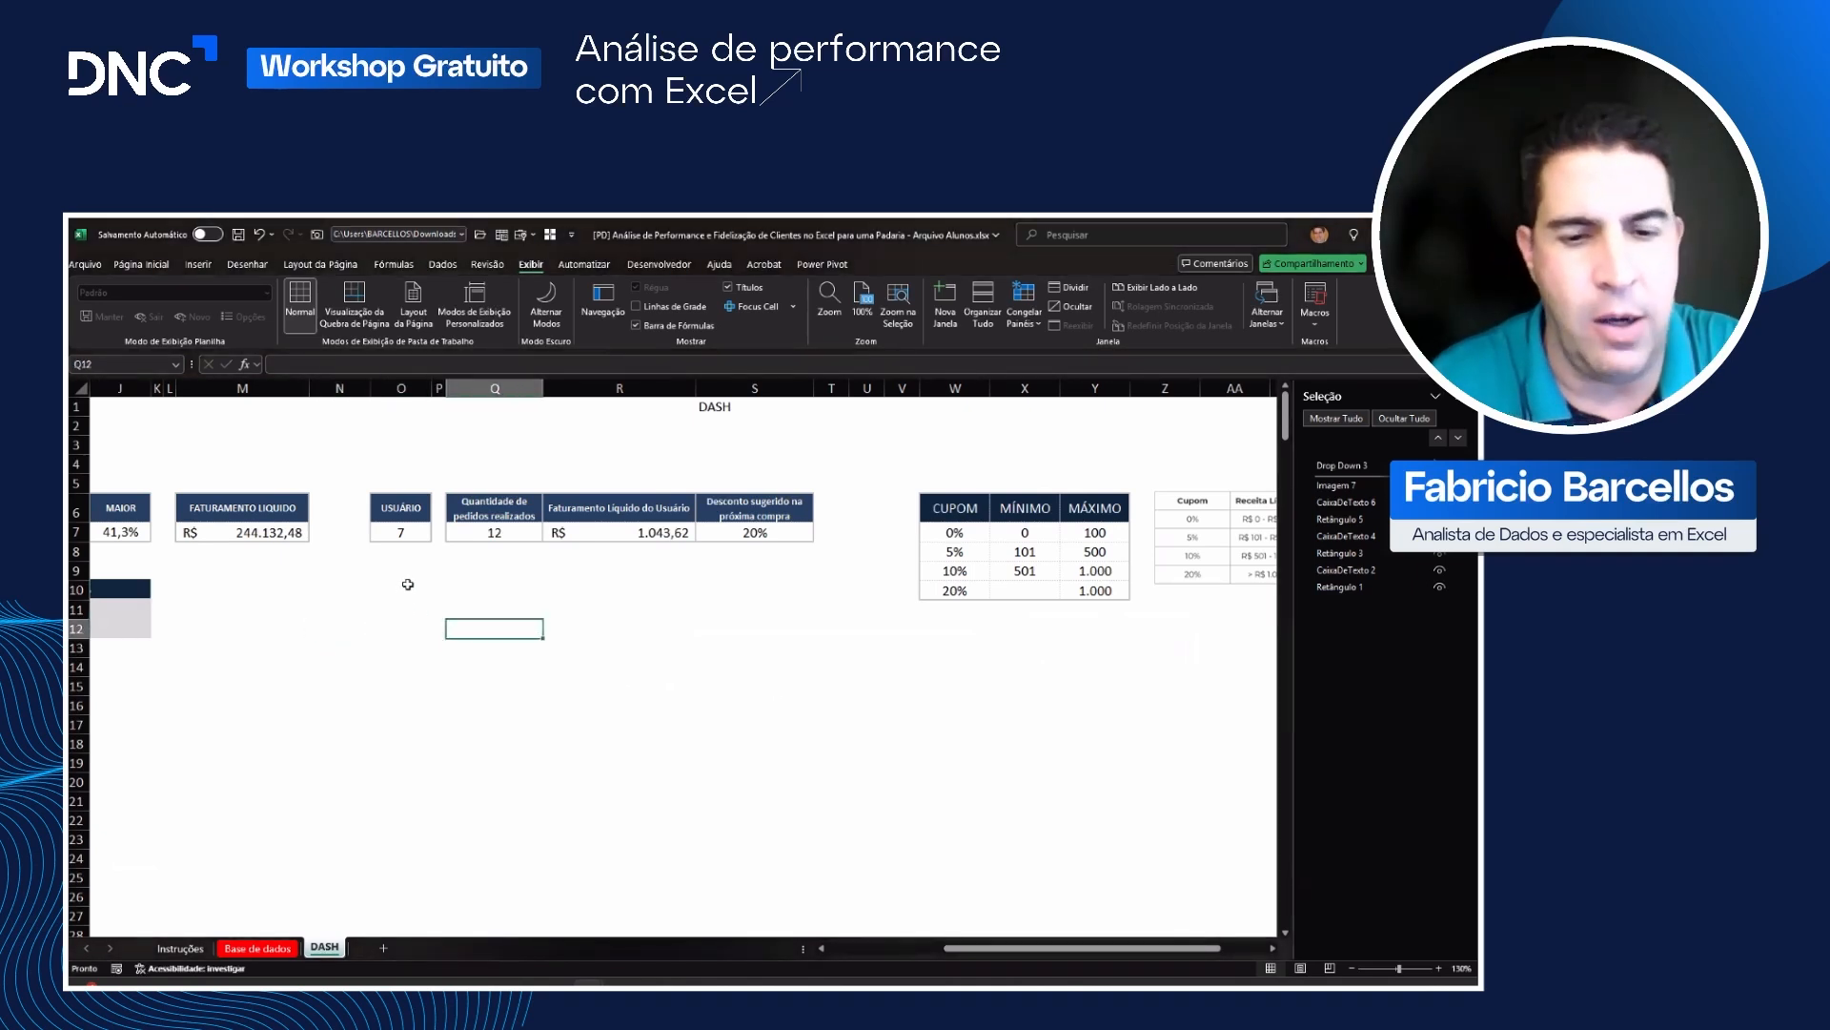
type("VCA")
key("BackSpace")
key("BackSpace")
type("CATEGORIA")
key("ctrl+Return")
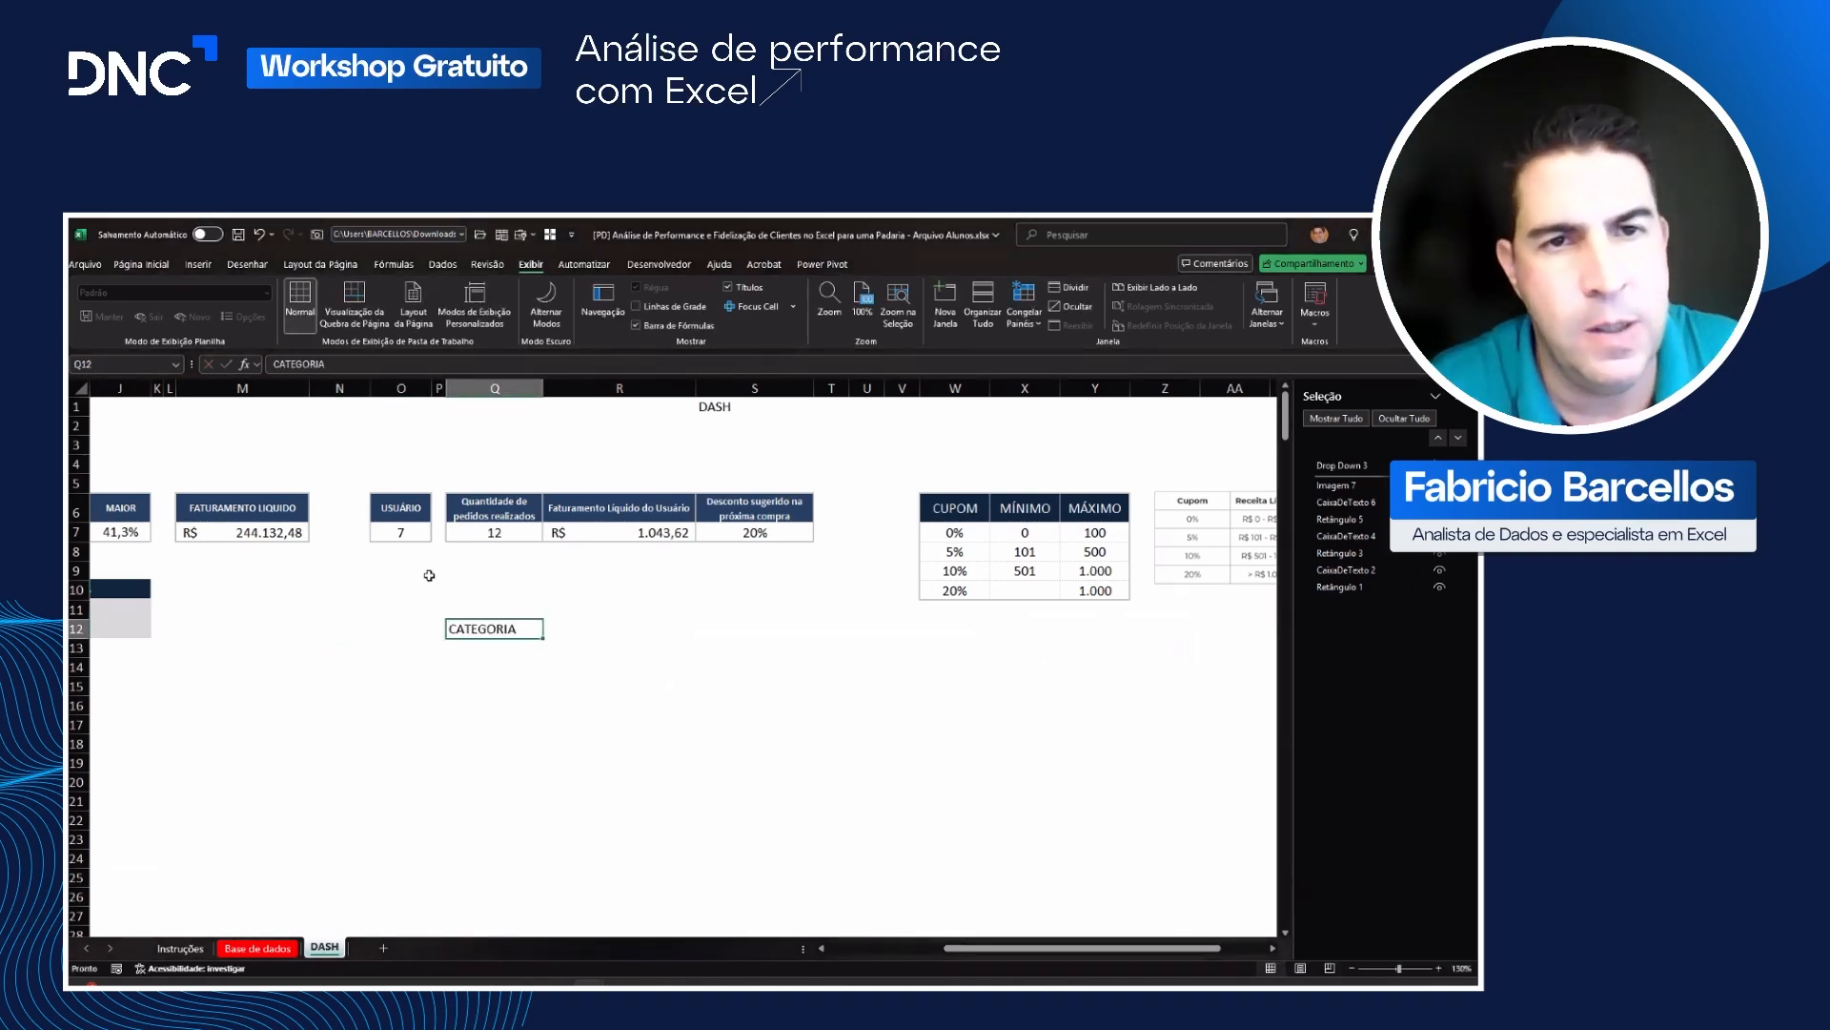
left_click_drag(503, 515, 502, 534)
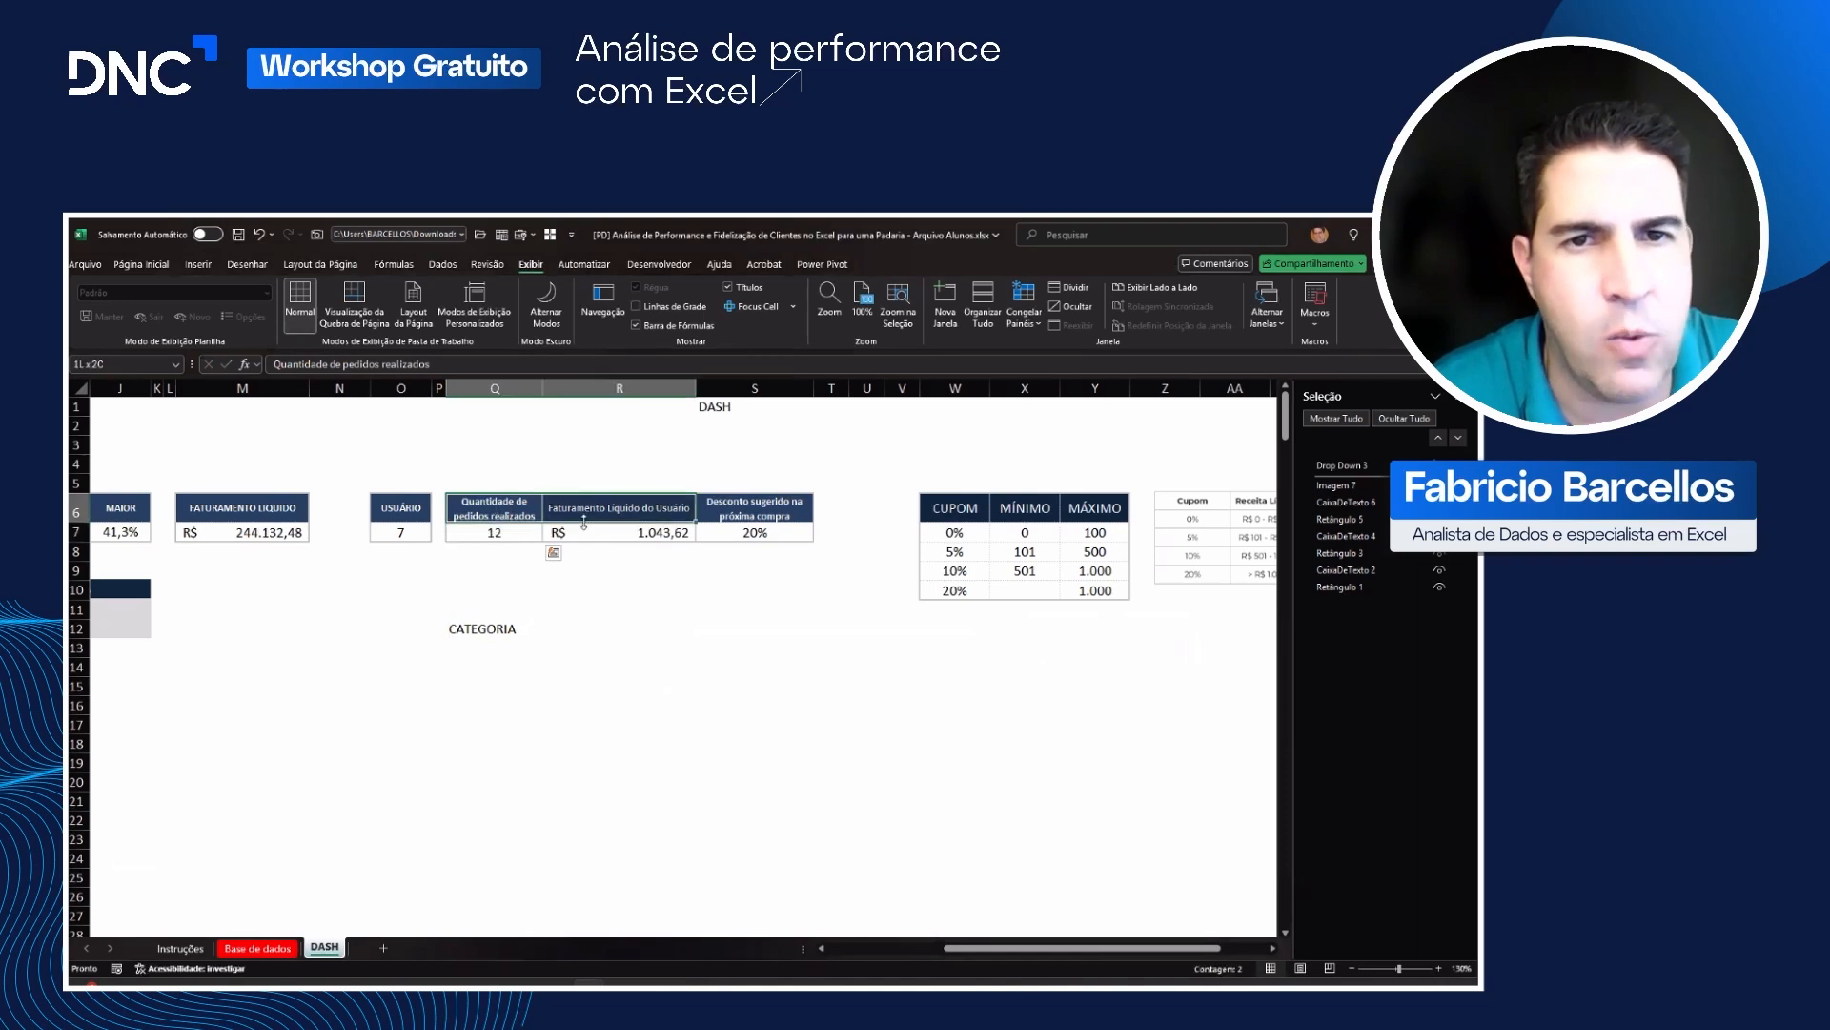
key("shift+Right")
key("shift+Right")
left_click(141, 264)
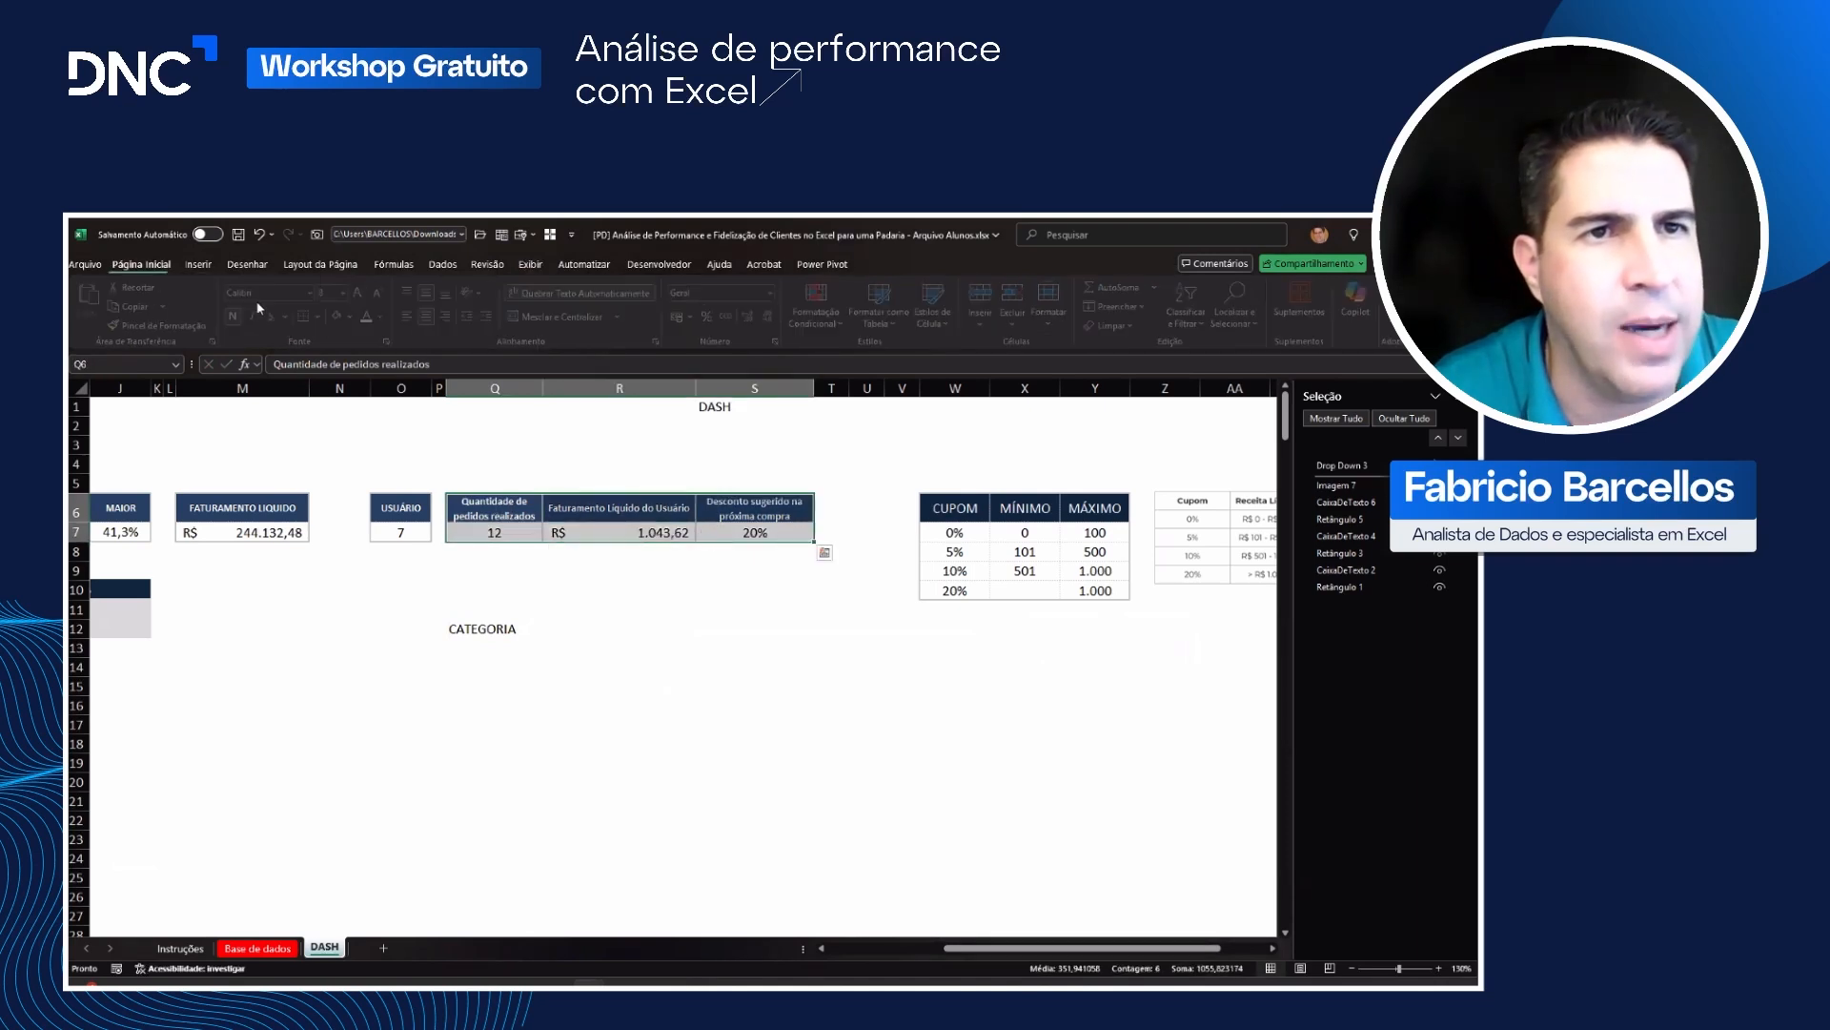
left_click(162, 325)
mouse_move(453, 629)
left_mouse_down()
mouse_move(748, 629)
mouse_move(776, 764)
left_mouse_up()
key("ctrl+z")
Step: Copy the formatting of the user summary table in Q6:S7 onto Q12:S13 with Format Painter
left_click_drag(485, 510, 748, 550)
left_click(163, 325)
left_click(473, 626)
left_click(640, 725)
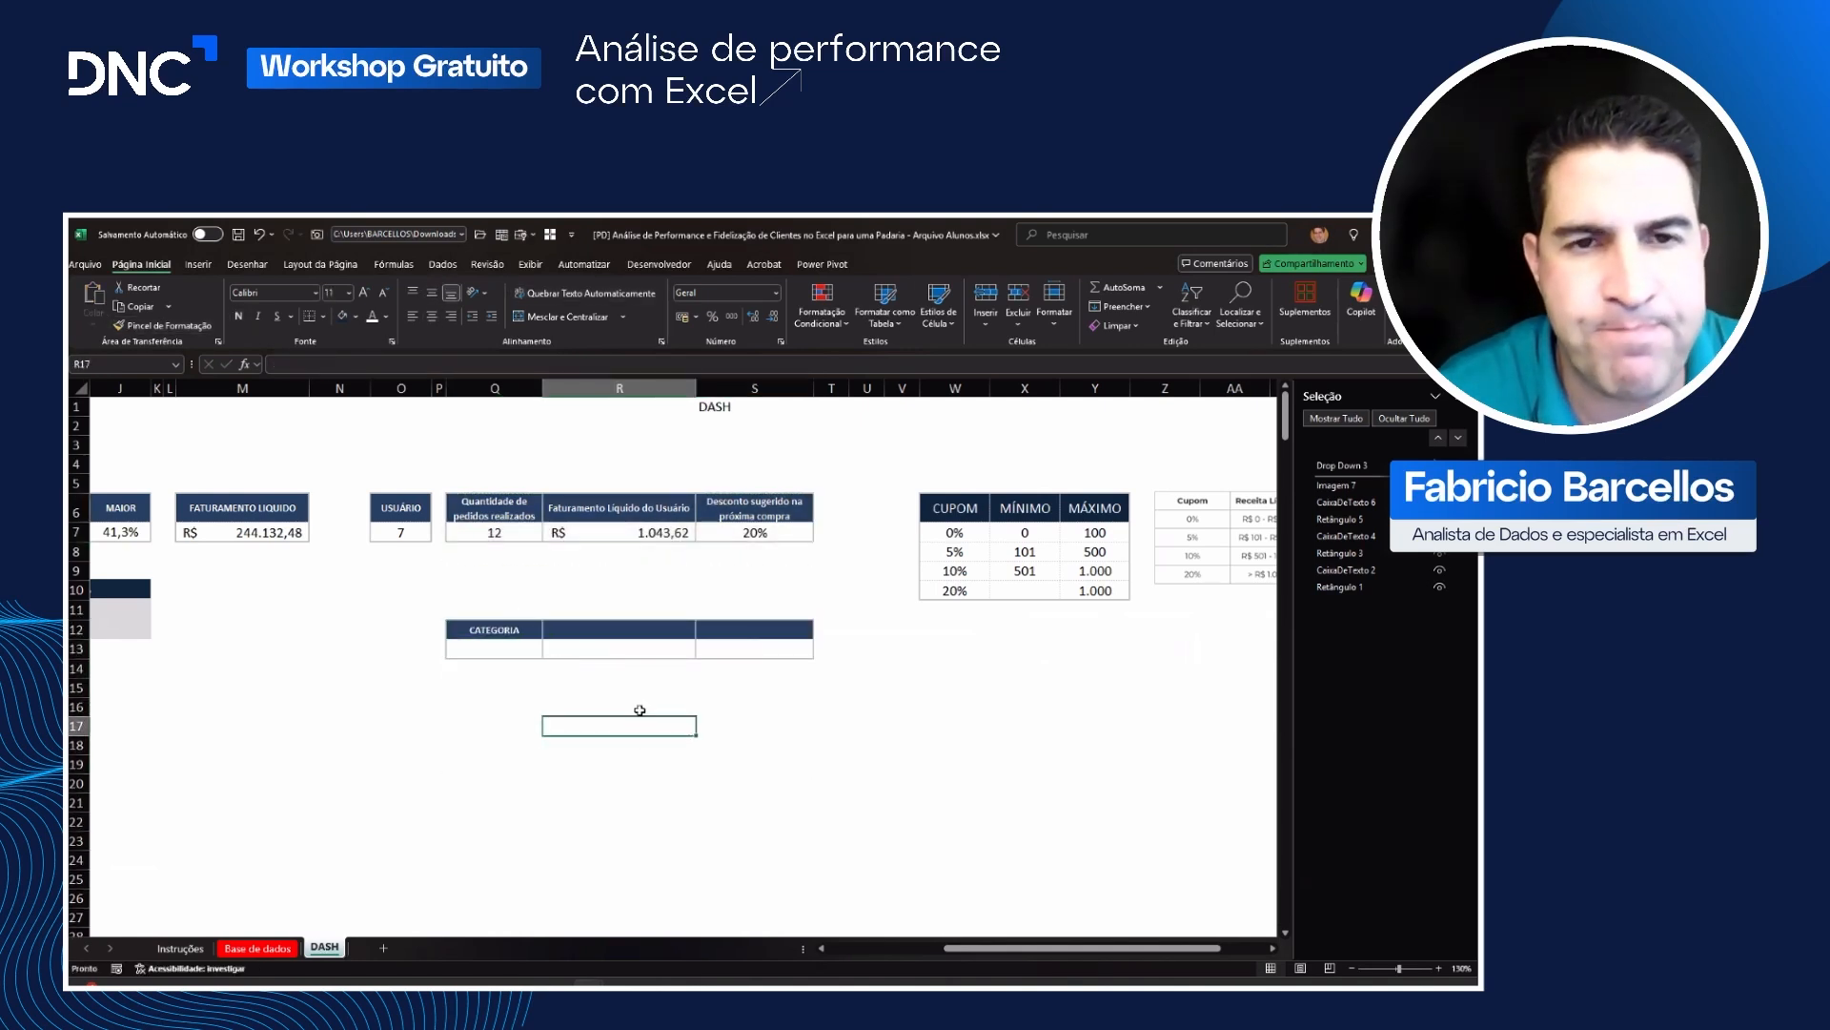
Step: Enter the headers QTD in R12 and % in S12
left_click(586, 643)
key("Up")
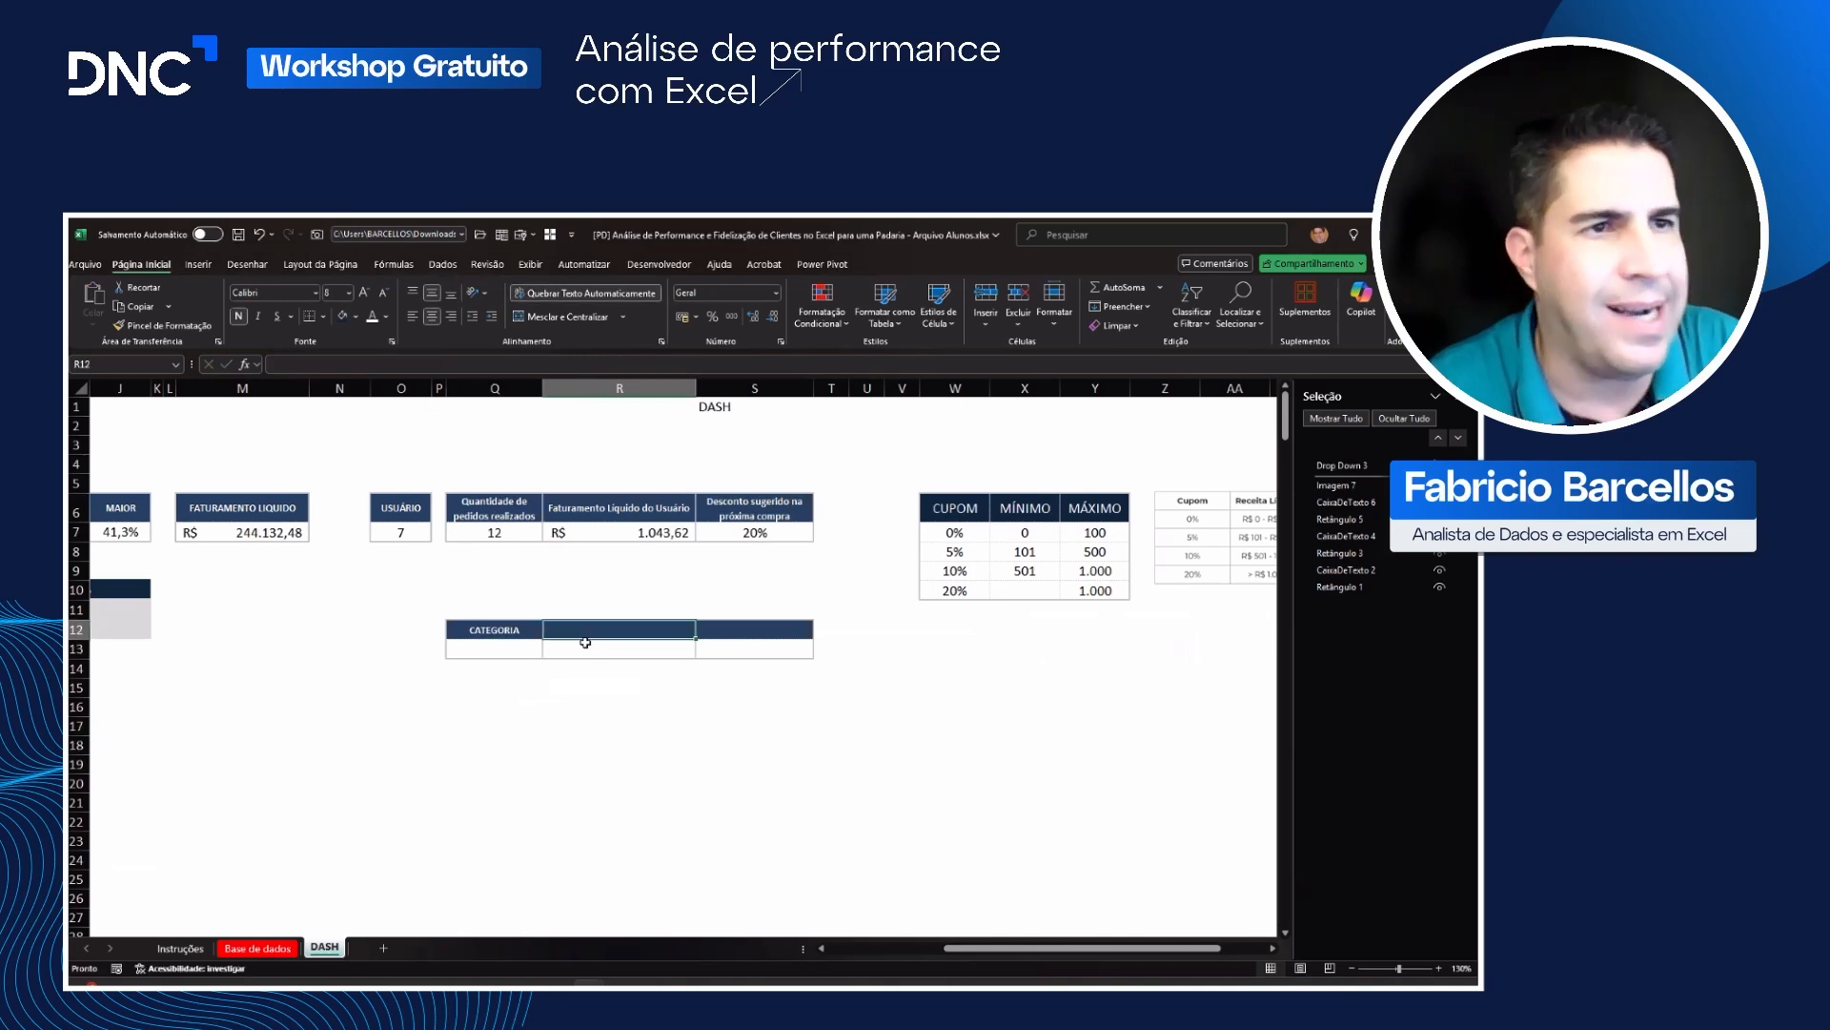
type("QTD")
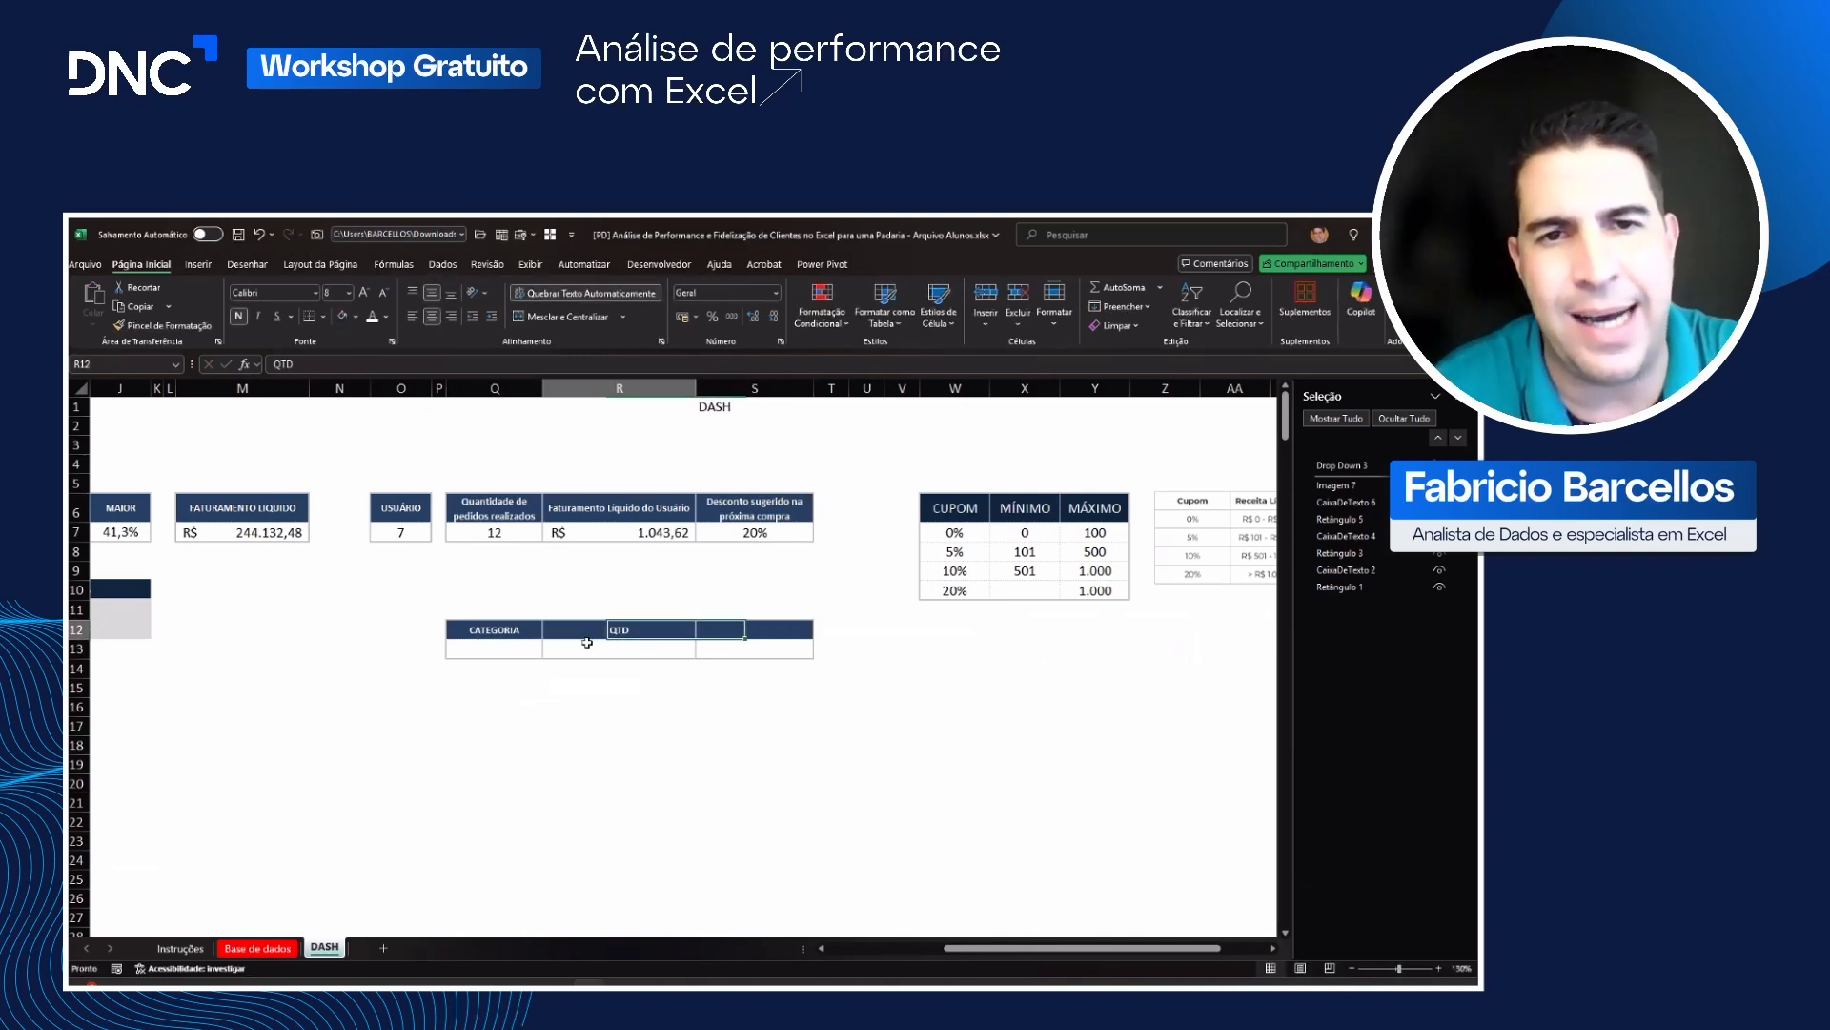
key("Tab")
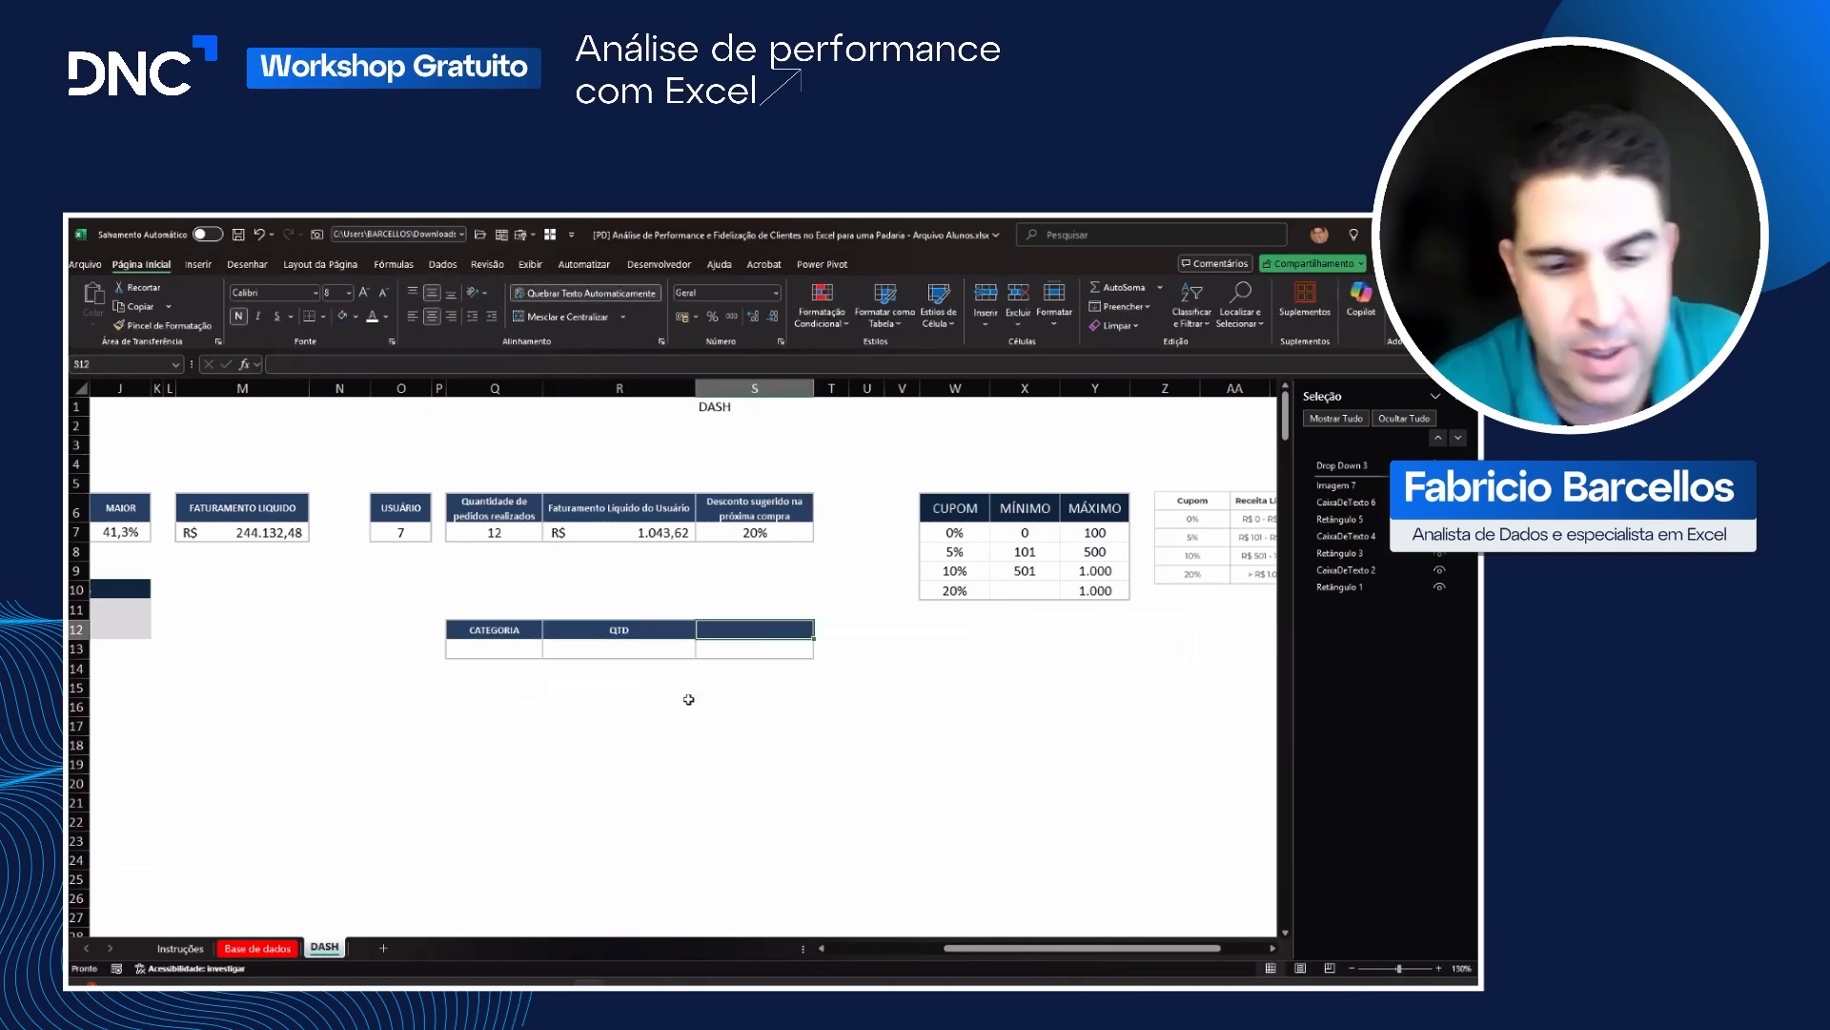
type("%")
key("Tab")
key("Tab")
key("Tab")
key("Tab")
key("Tab")
key("Tab")
key("Tab")
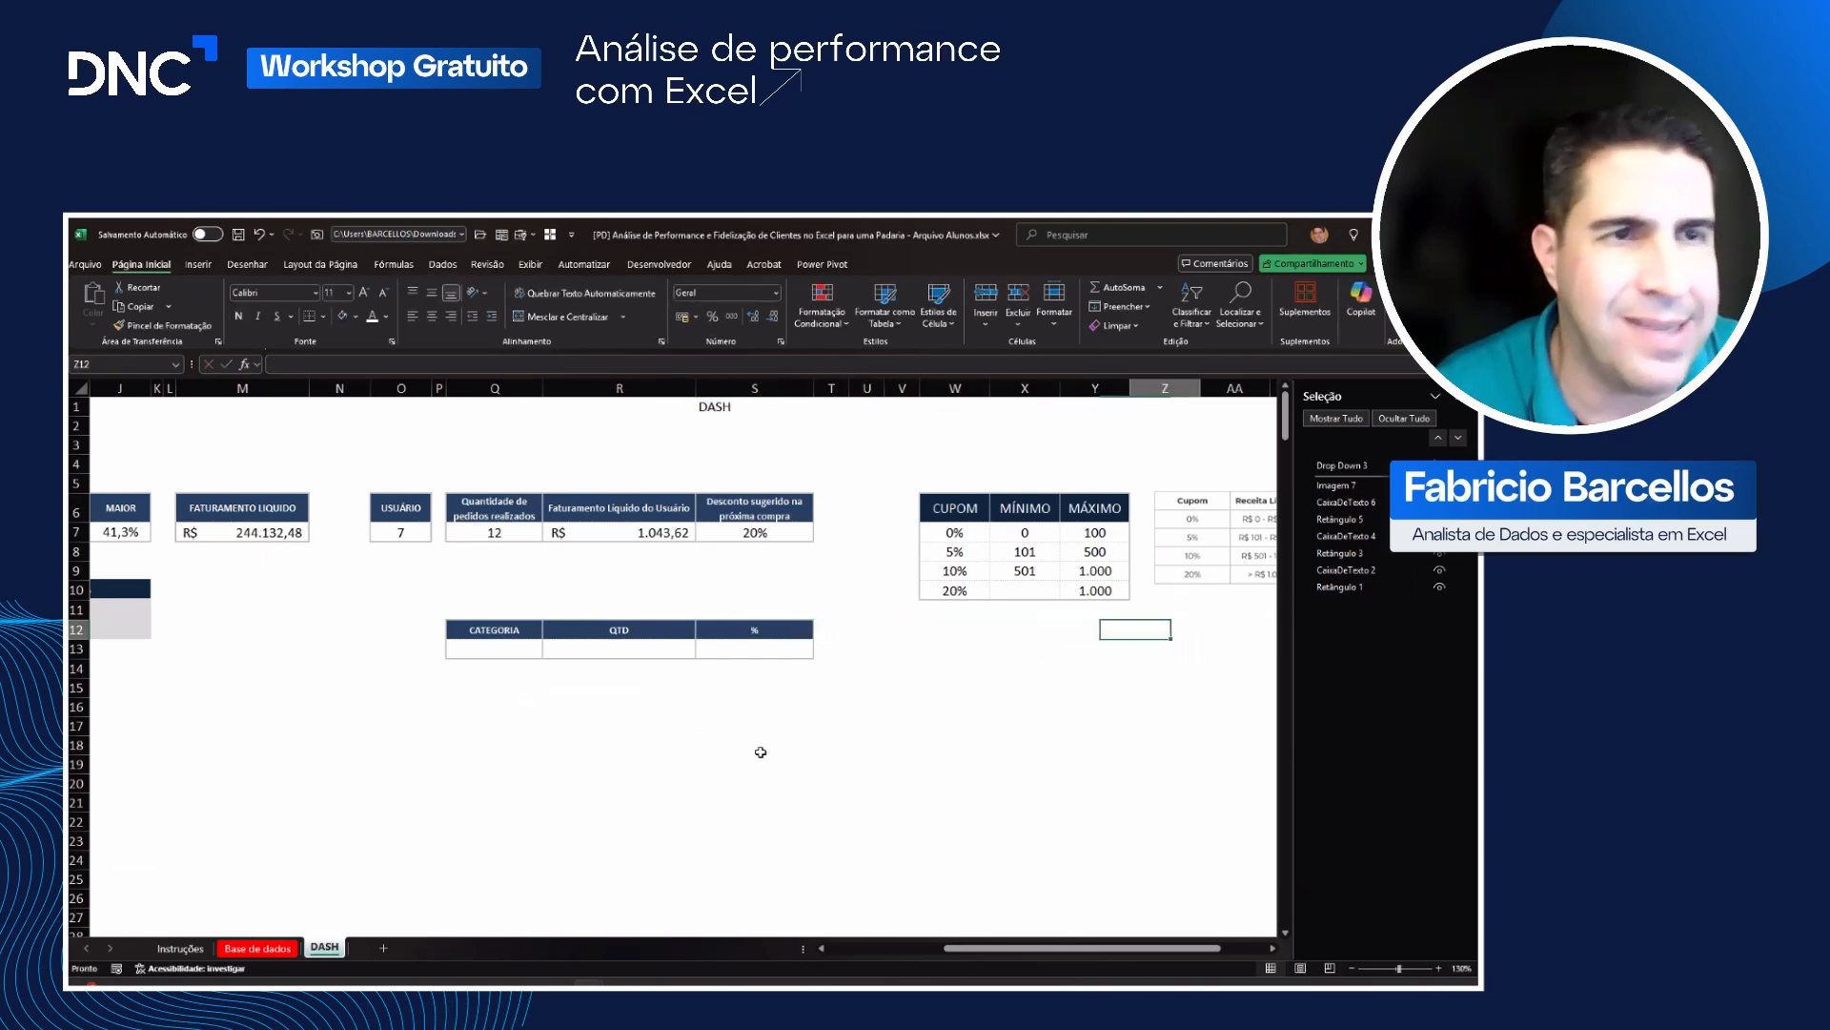
key("Tab")
key("Tab")
Step: Duplicate the % column into T12:T13, head it "% PARETO", and auto-fit the height of row 12
left_click_drag(689, 631, 699, 652)
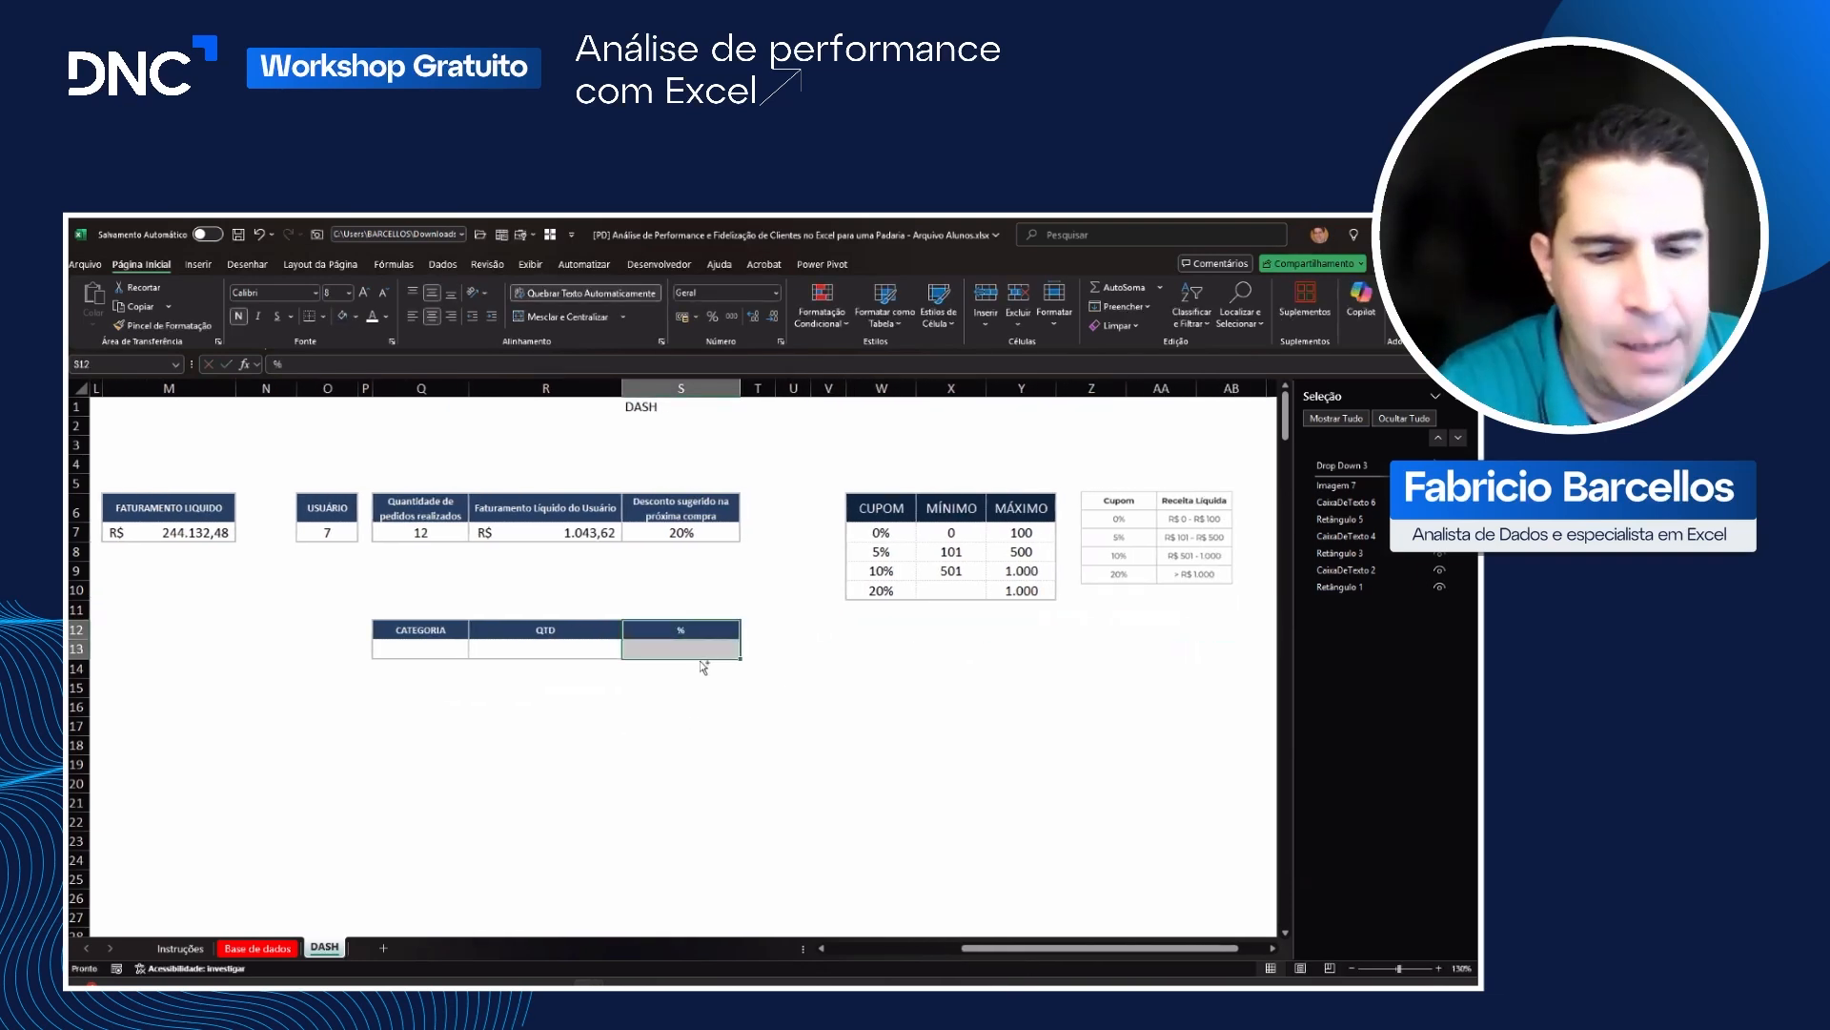
key("ctrl+c")
left_click(758, 631)
key("ctrl+v")
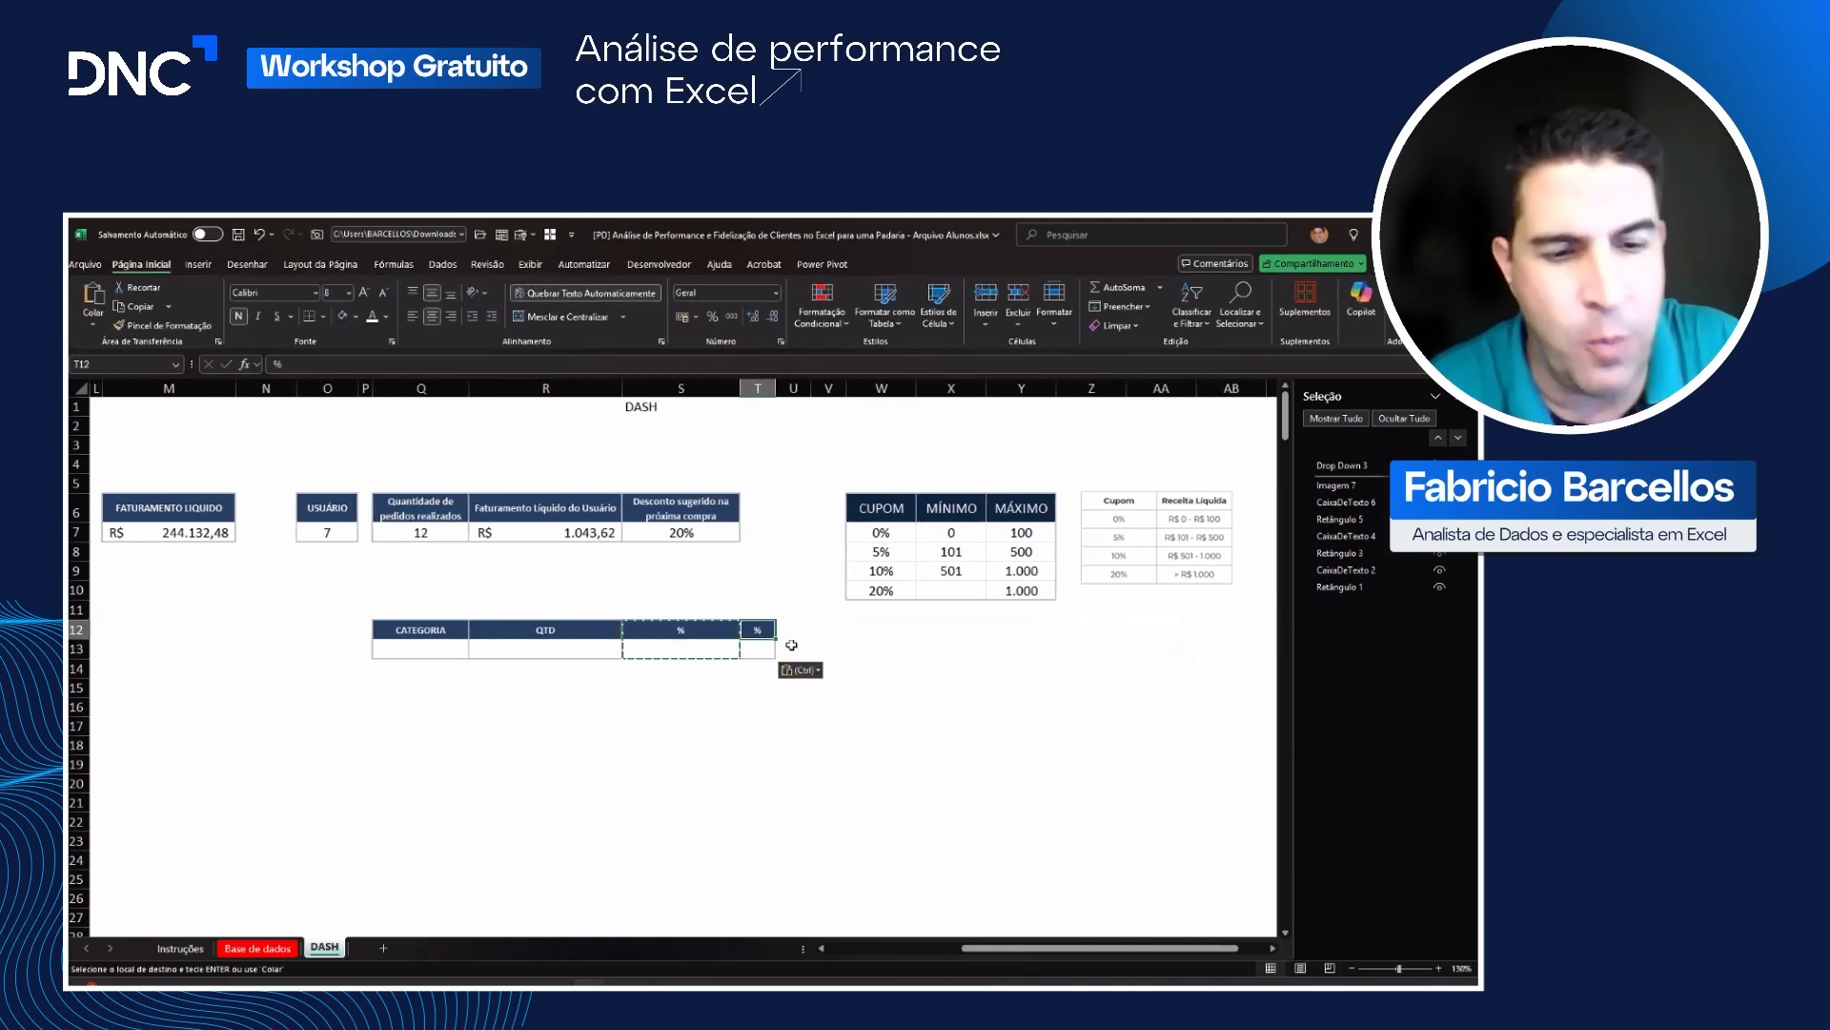
type("% par")
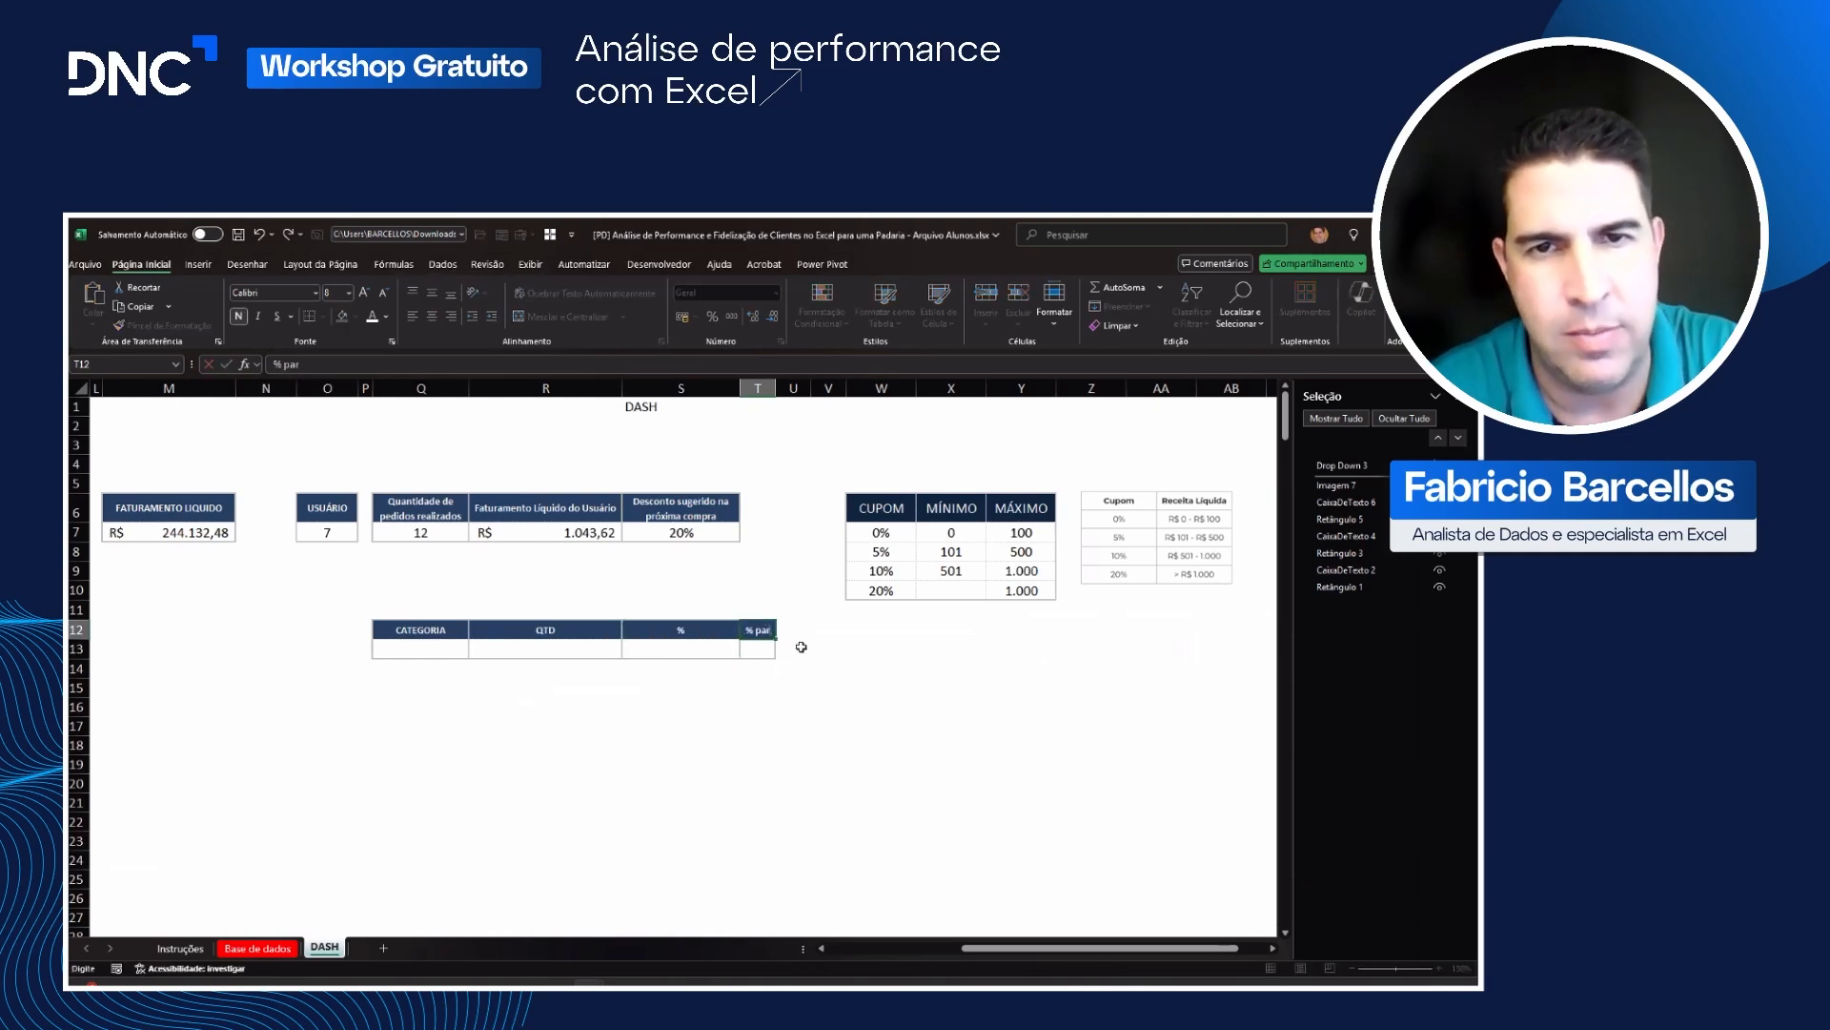
type("PARETO")
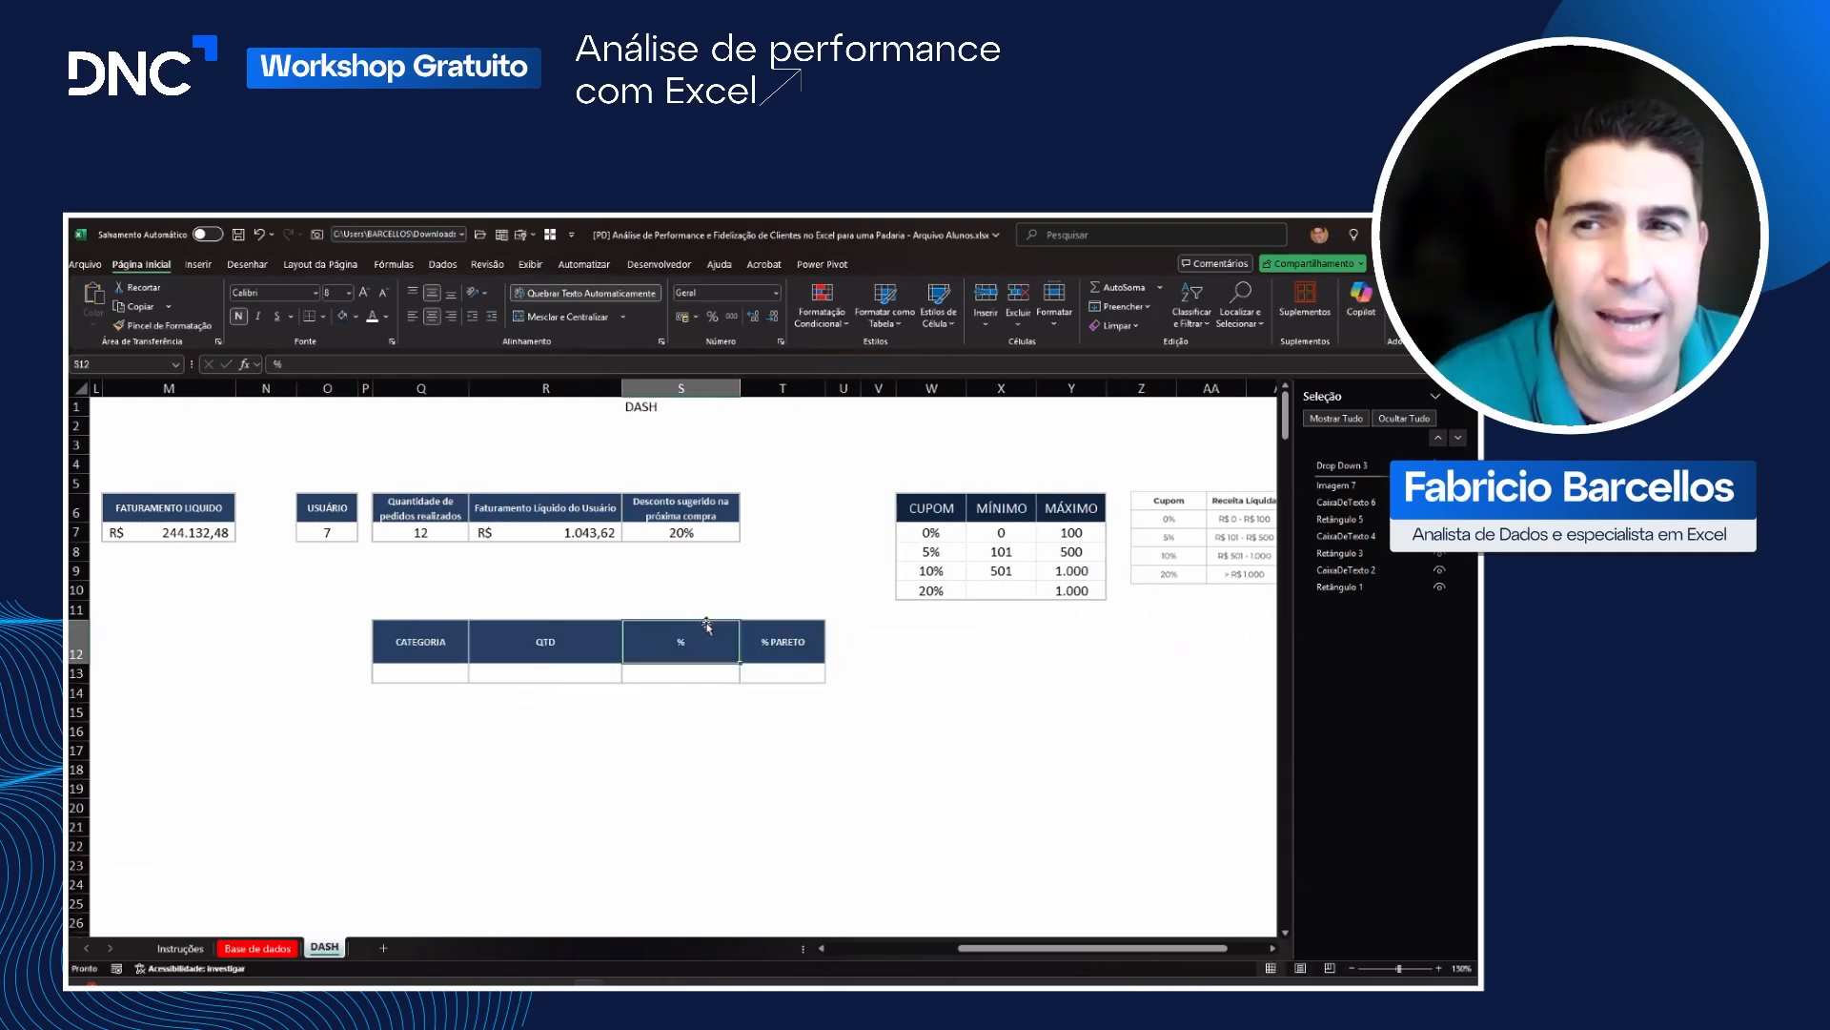
double_click(92, 668)
left_click(260, 686)
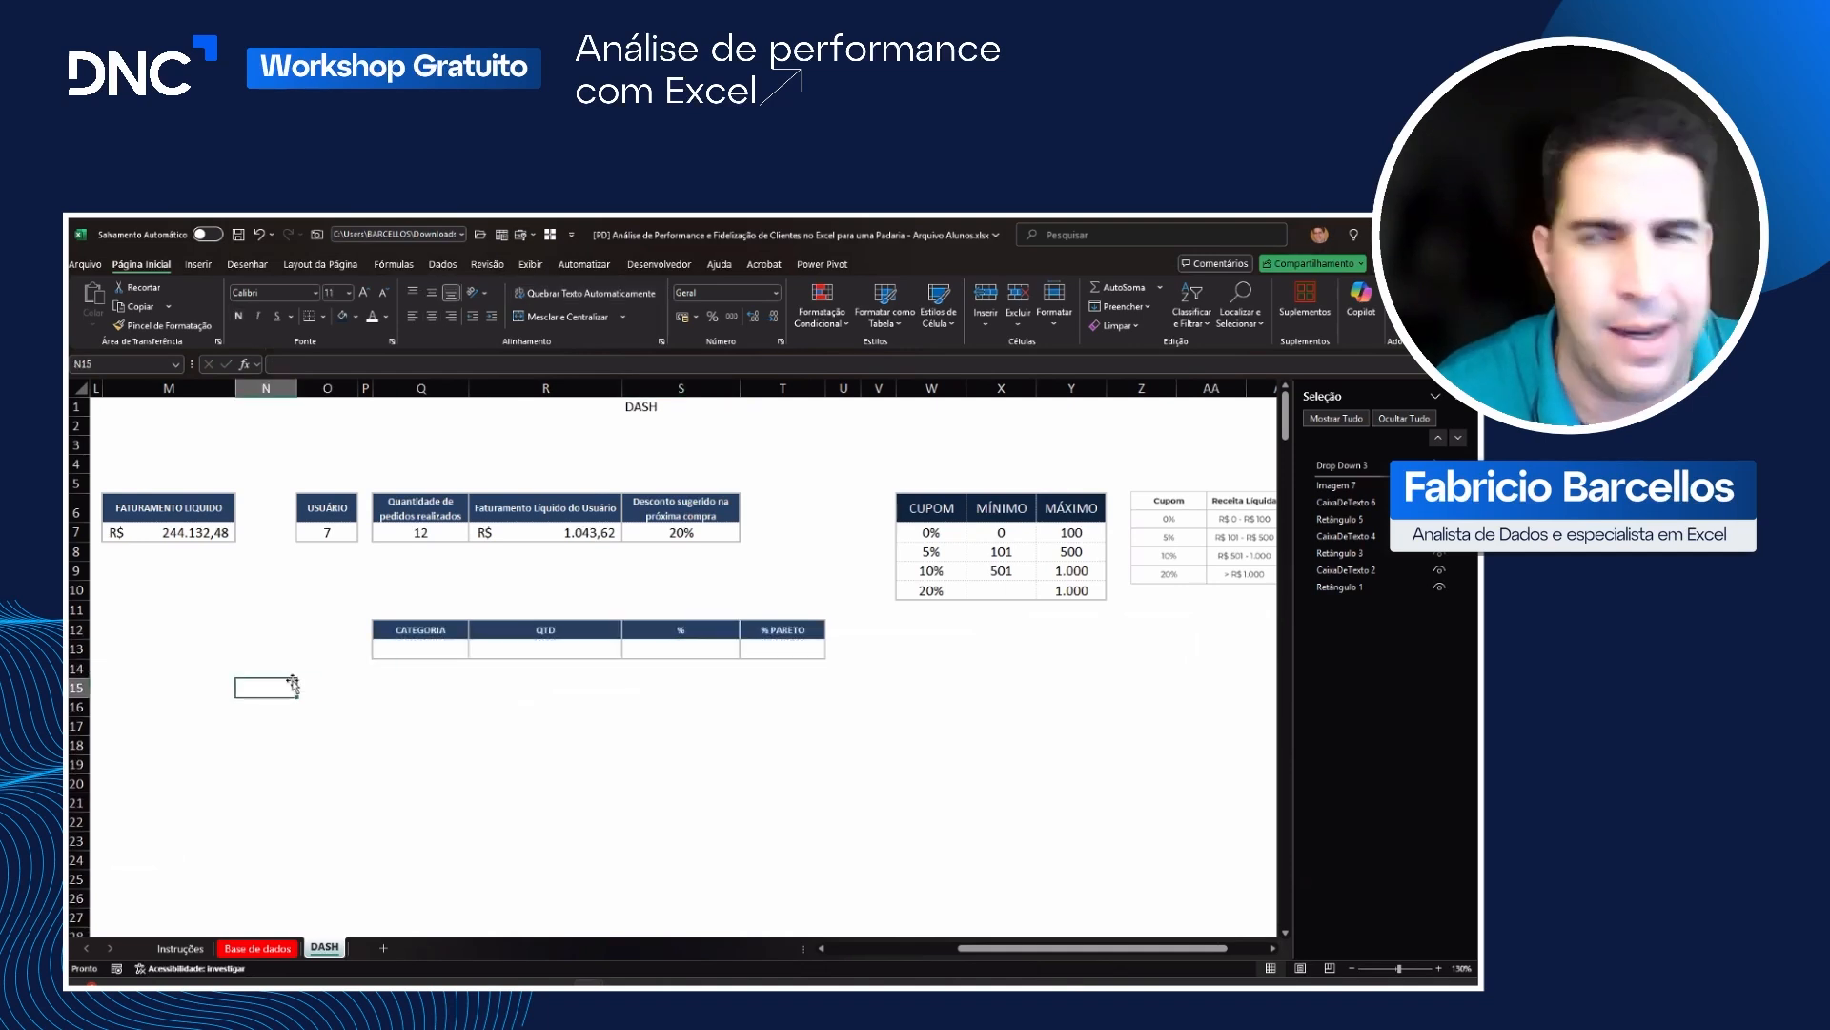
Step: Extend the category table by copying the blank formatted row Q13:T13 into rows 14 to 17
left_click(414, 655)
left_click_drag(542, 650, 781, 650)
key("ctrl+c")
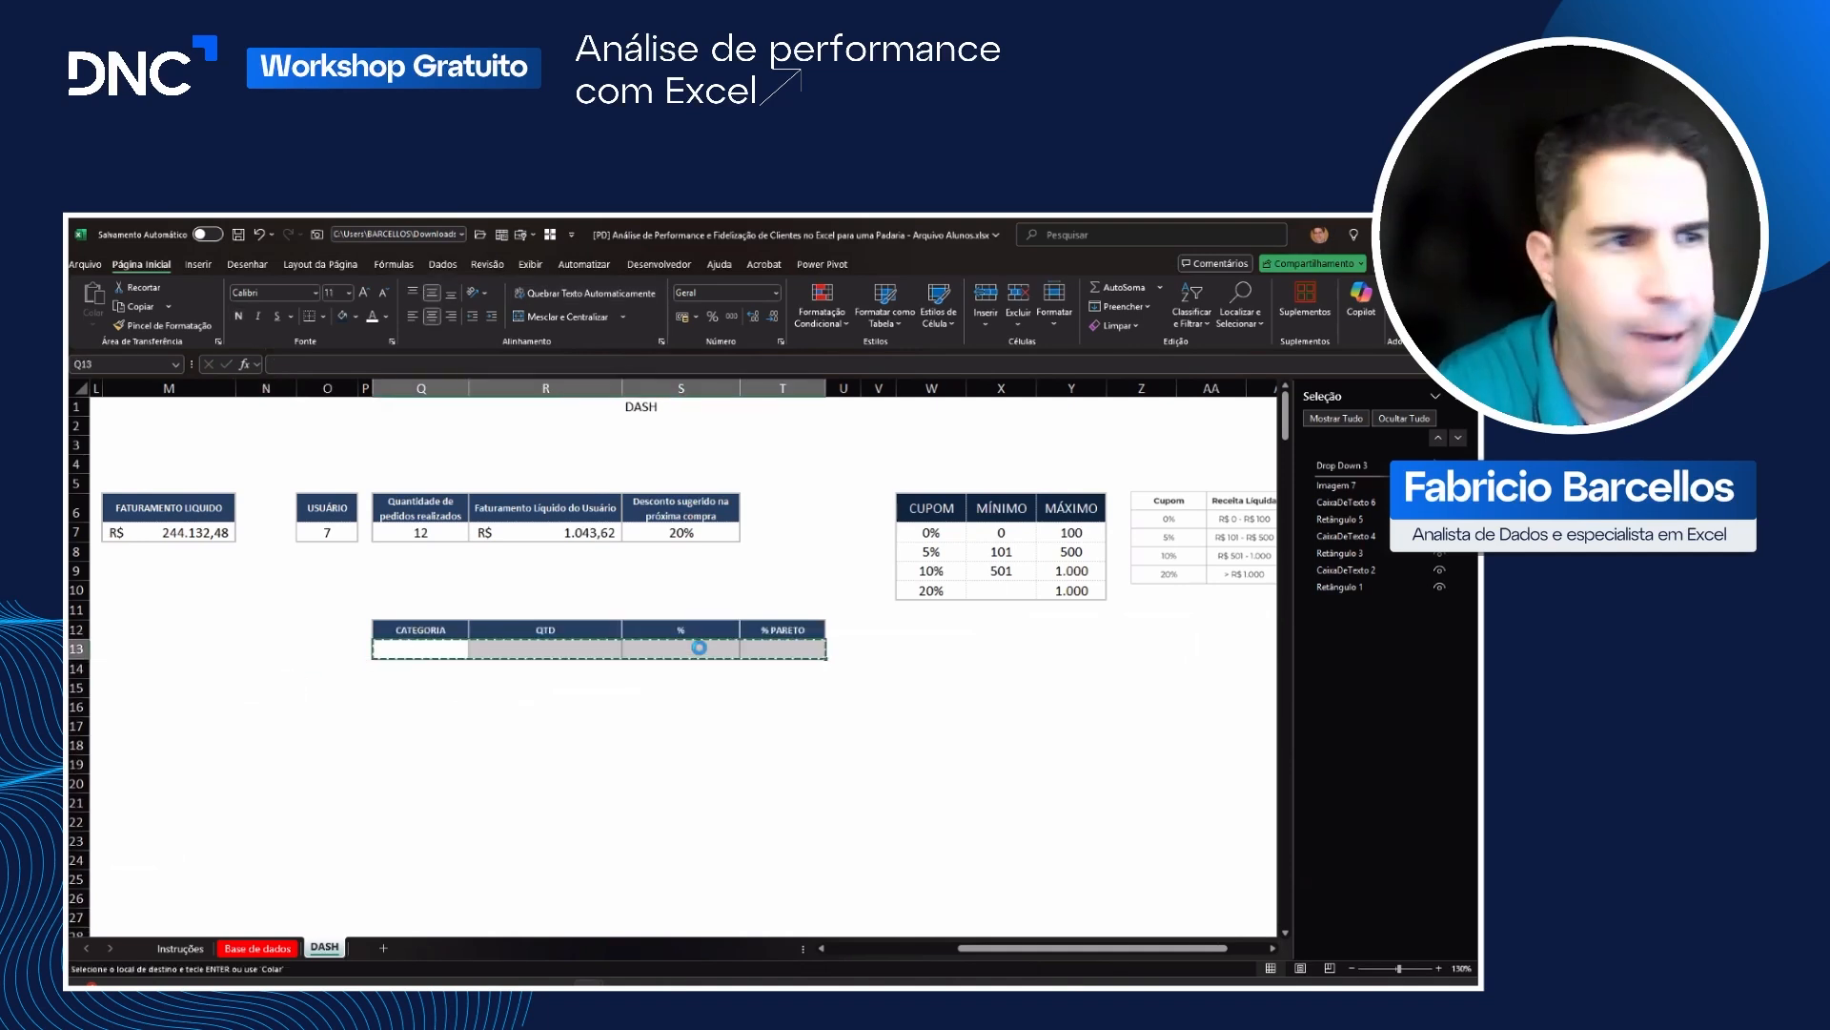
left_click(437, 670)
key("ctrl+v")
left_click(428, 687)
key("ctrl+v")
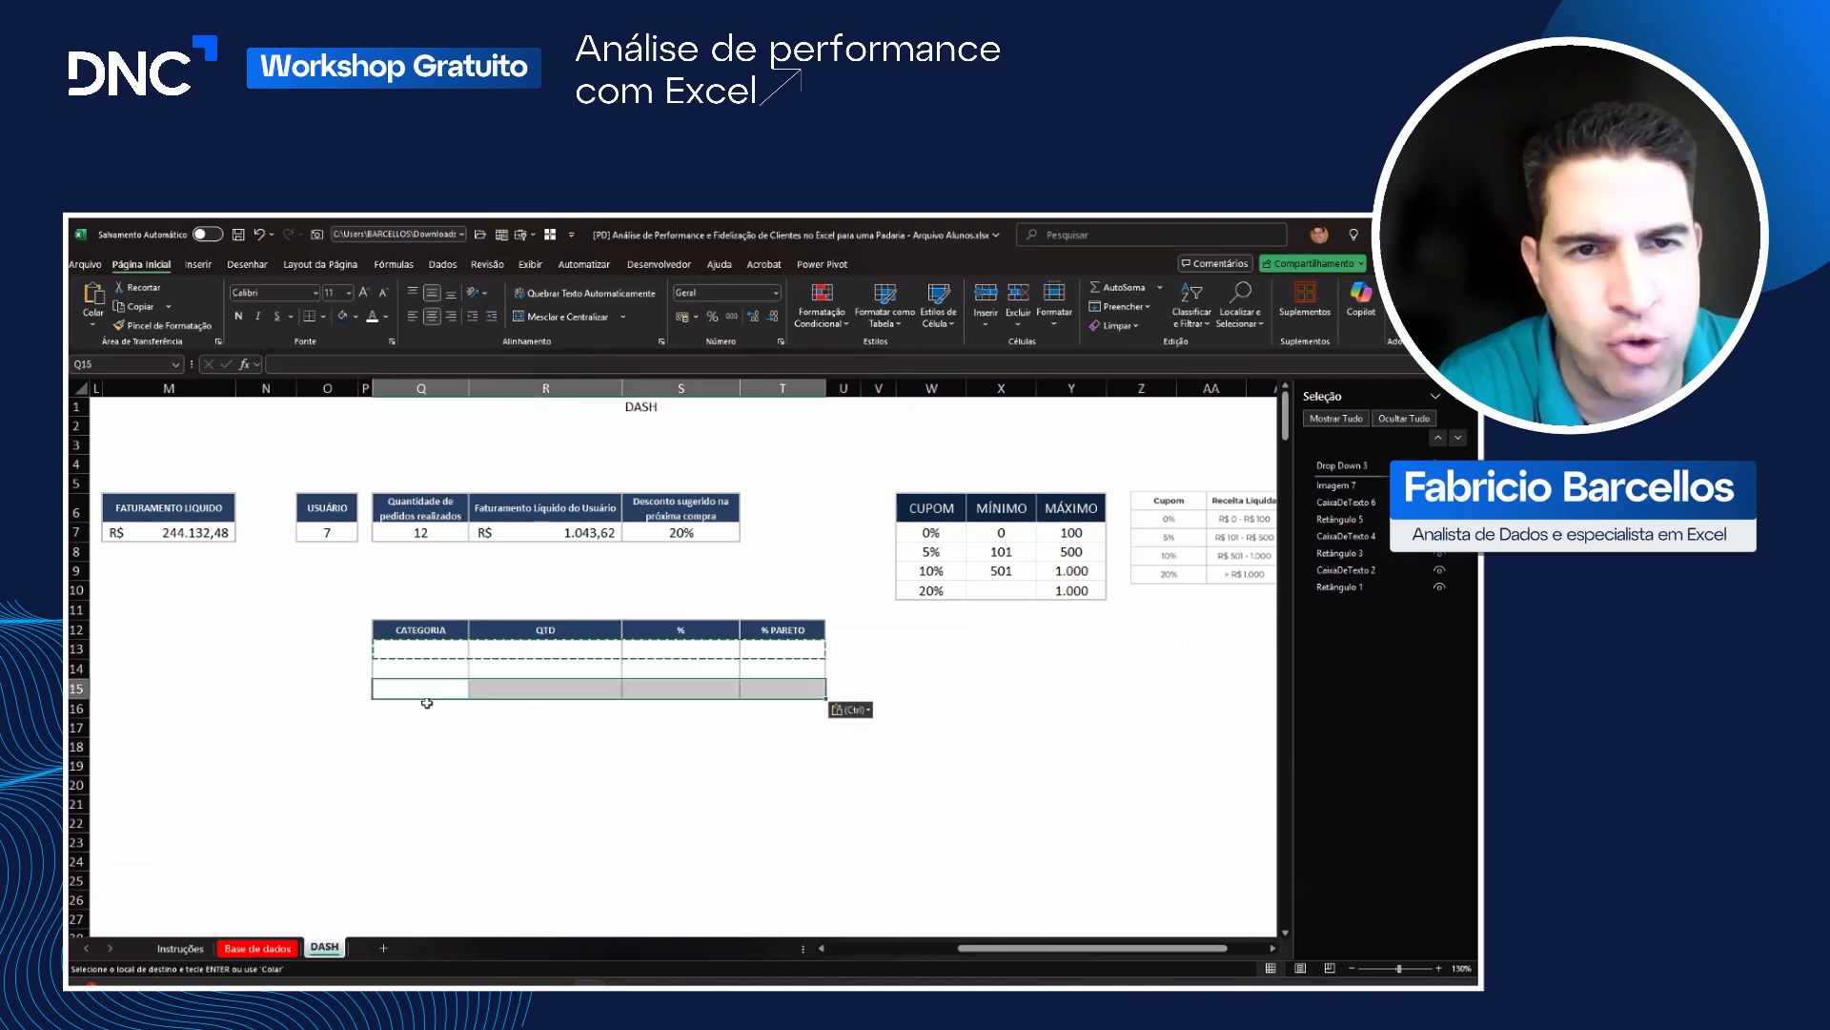
left_click(425, 705)
key("ctrl+v")
left_click(422, 632)
left_click_drag(422, 632, 752, 707)
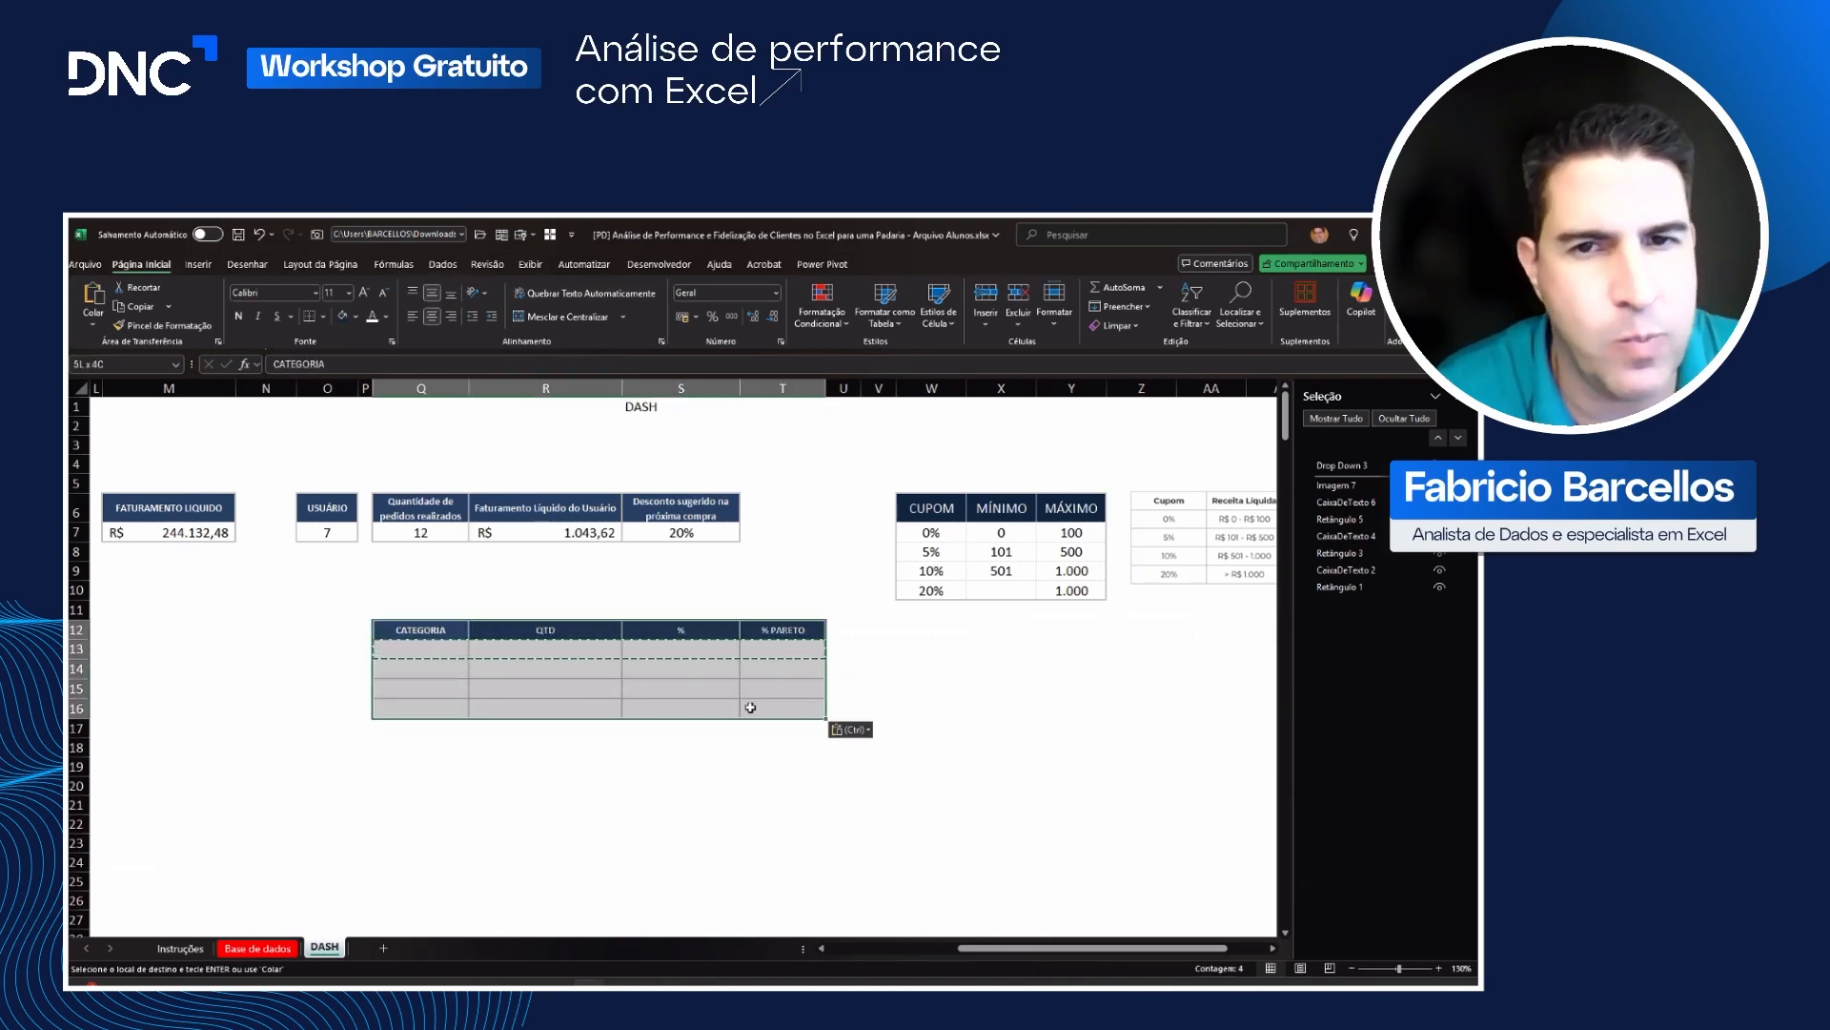
left_click_drag(434, 708, 437, 724)
key("Return")
left_click(435, 742)
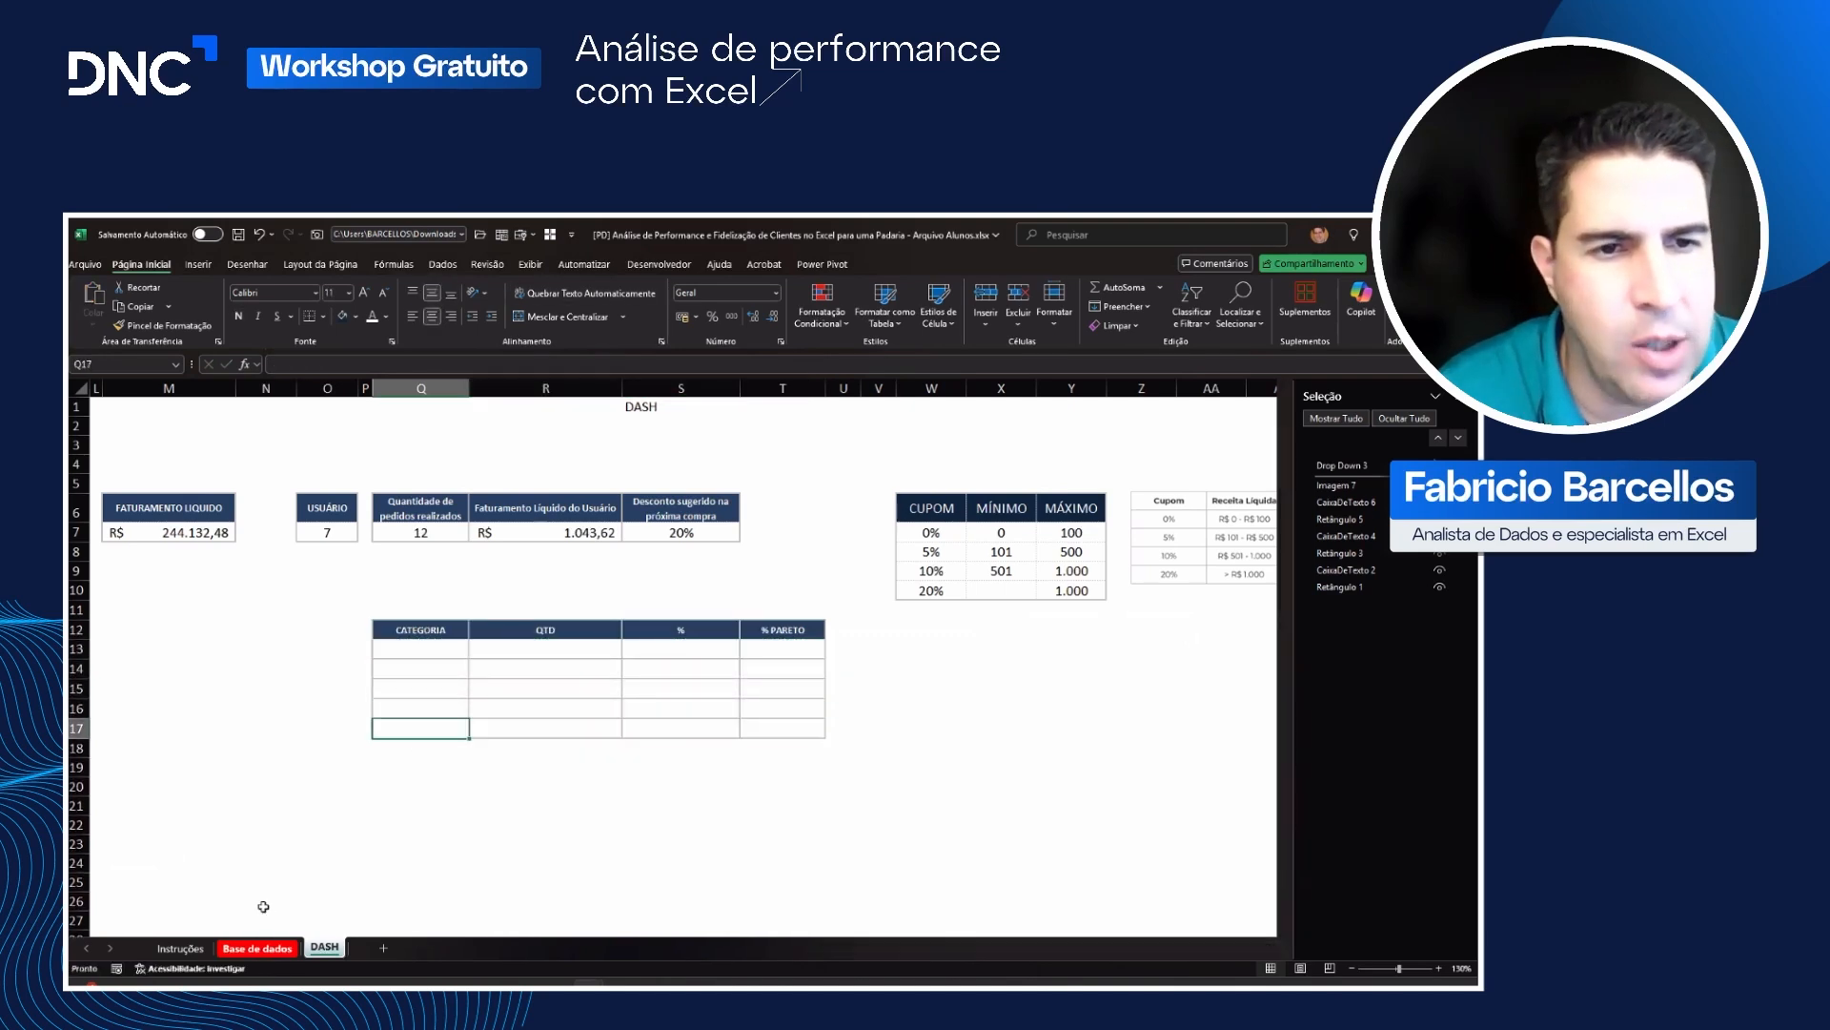
Step: Turn on filters for the header row of the Base de dados sheet and examine the distinct values of the Categoria column
left_click(257, 948)
left_click(304, 445)
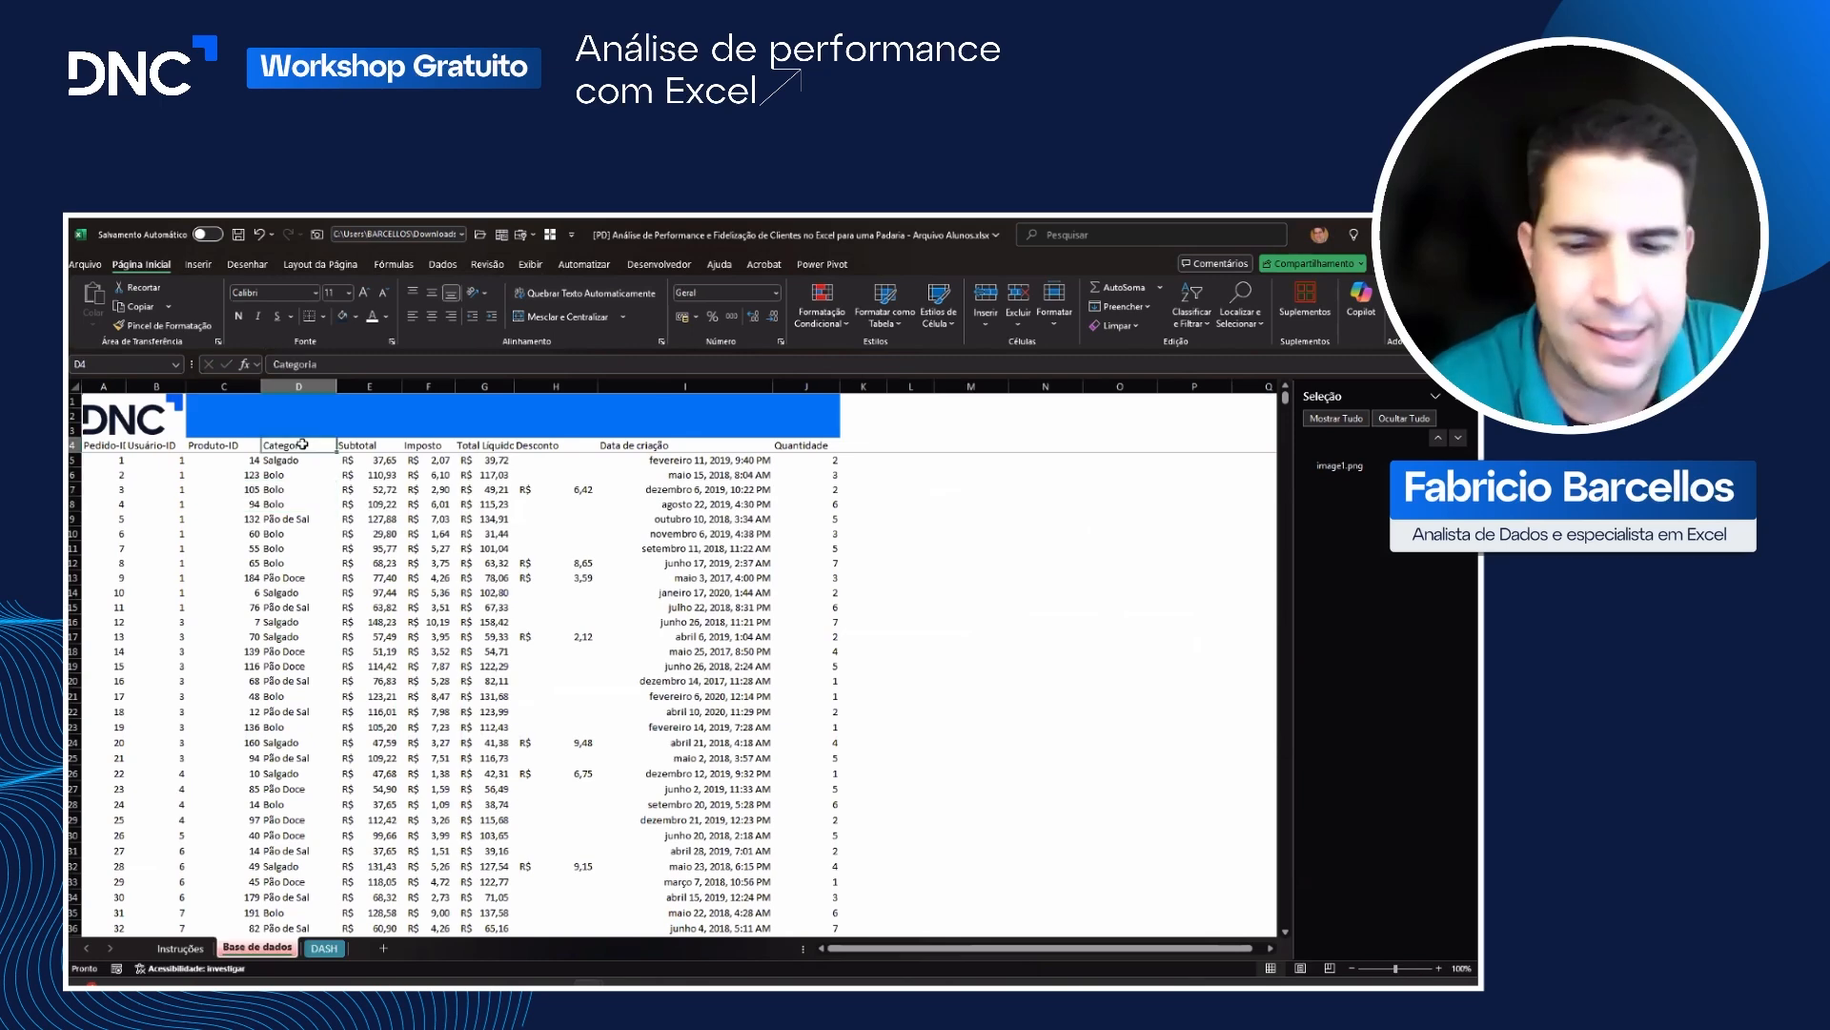
key("ctrl+shift+l")
left_click(329, 445)
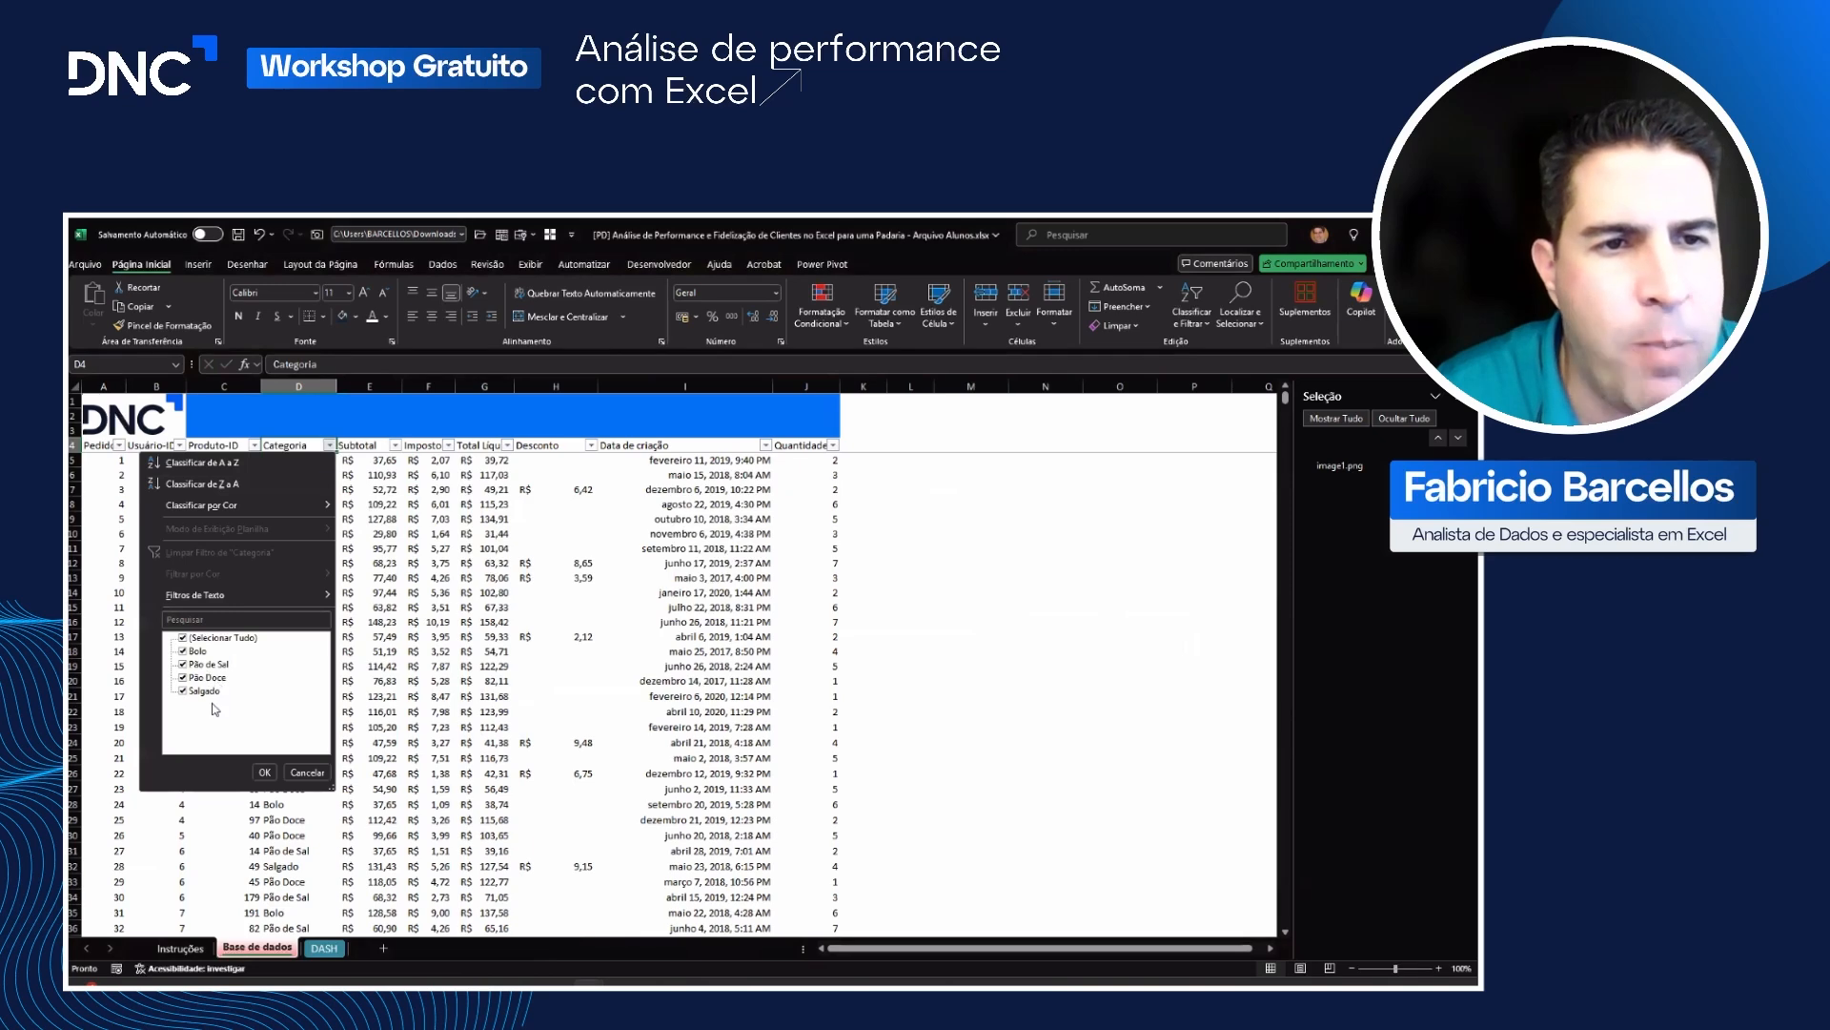
left_click(334, 875)
Step: Copy the category "Pão de Sal" from Base de dados into cell Q13 of DASH as values only
left_click(296, 759)
key("ctrl+c")
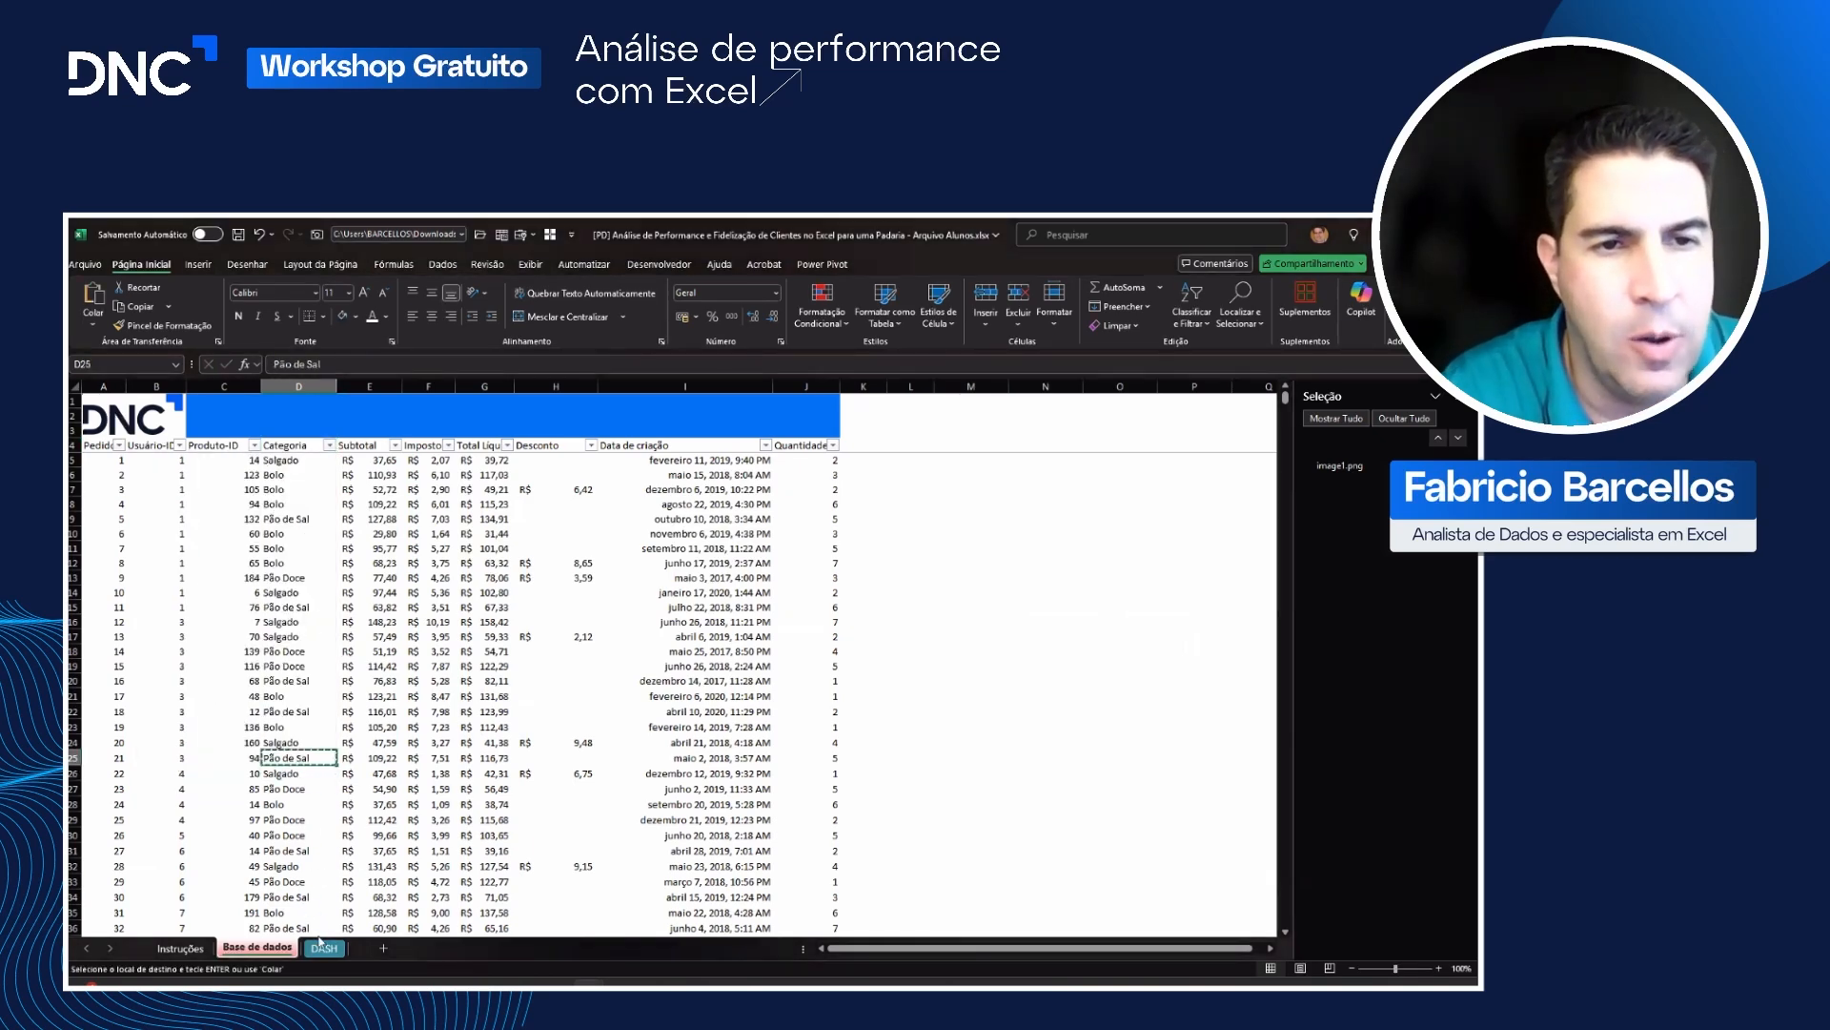
right_click(421, 649)
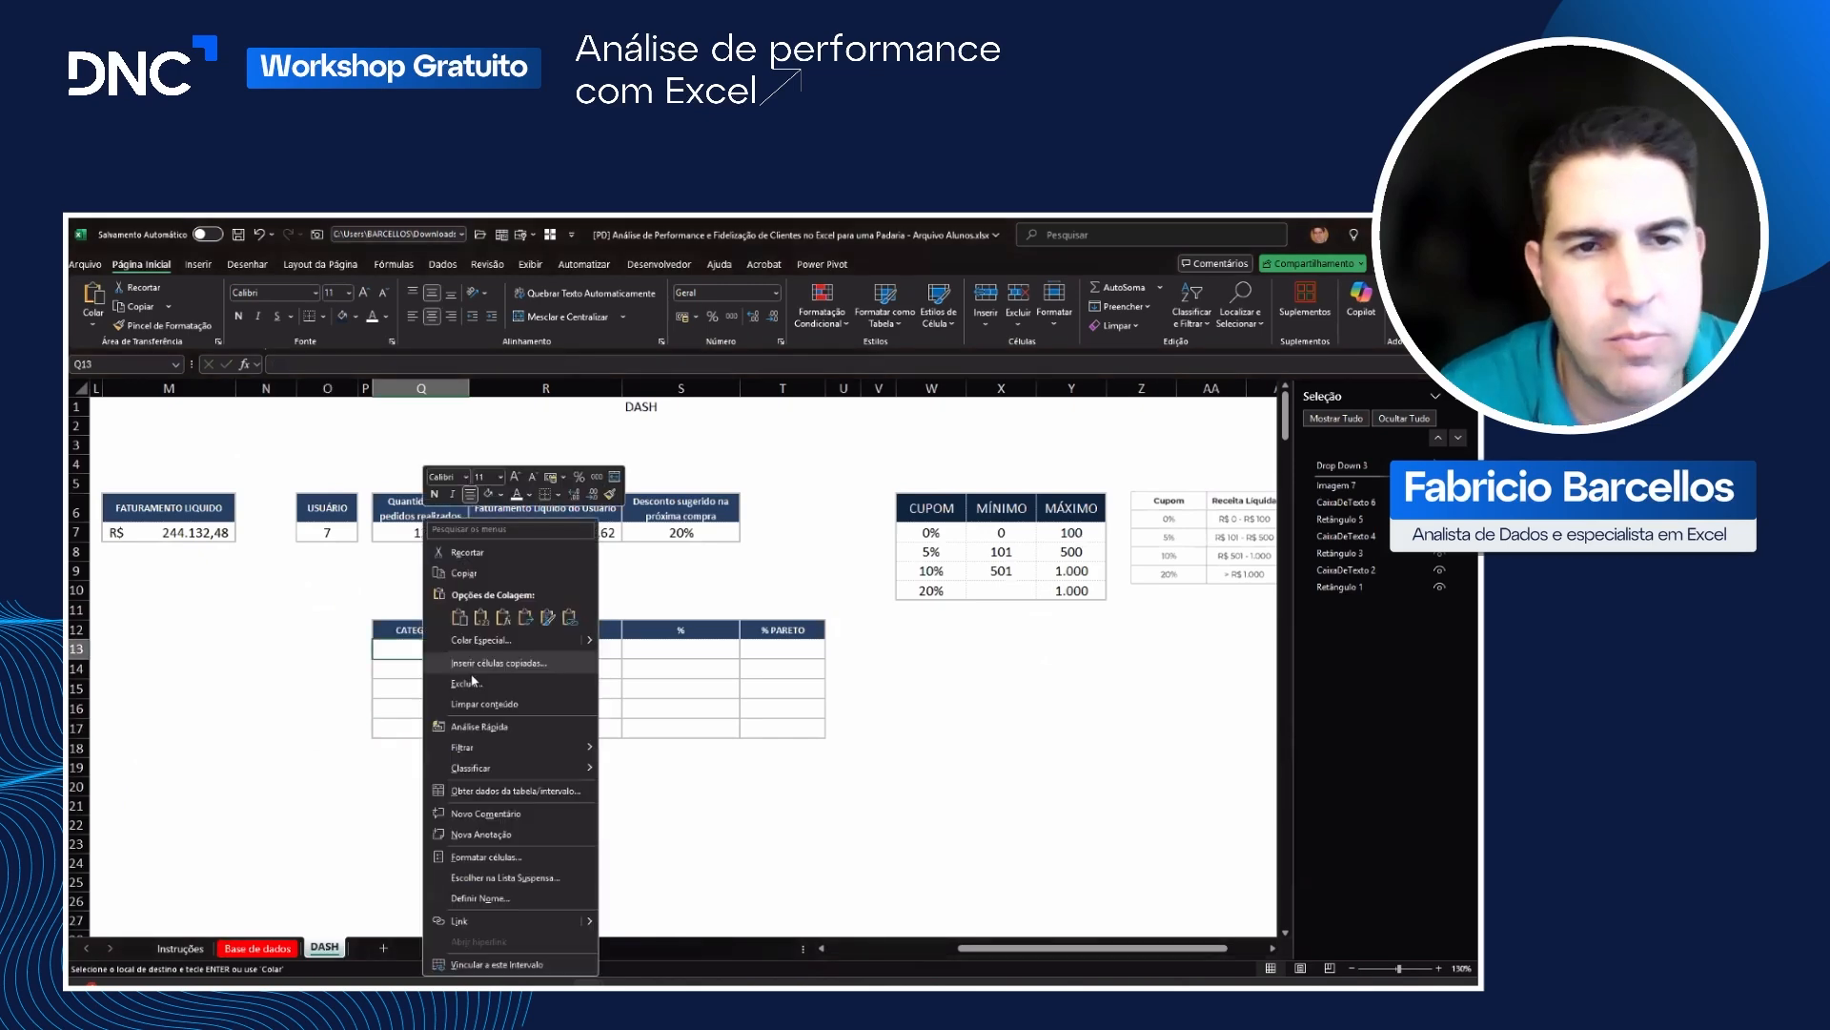
left_click(482, 617)
left_click(415, 690)
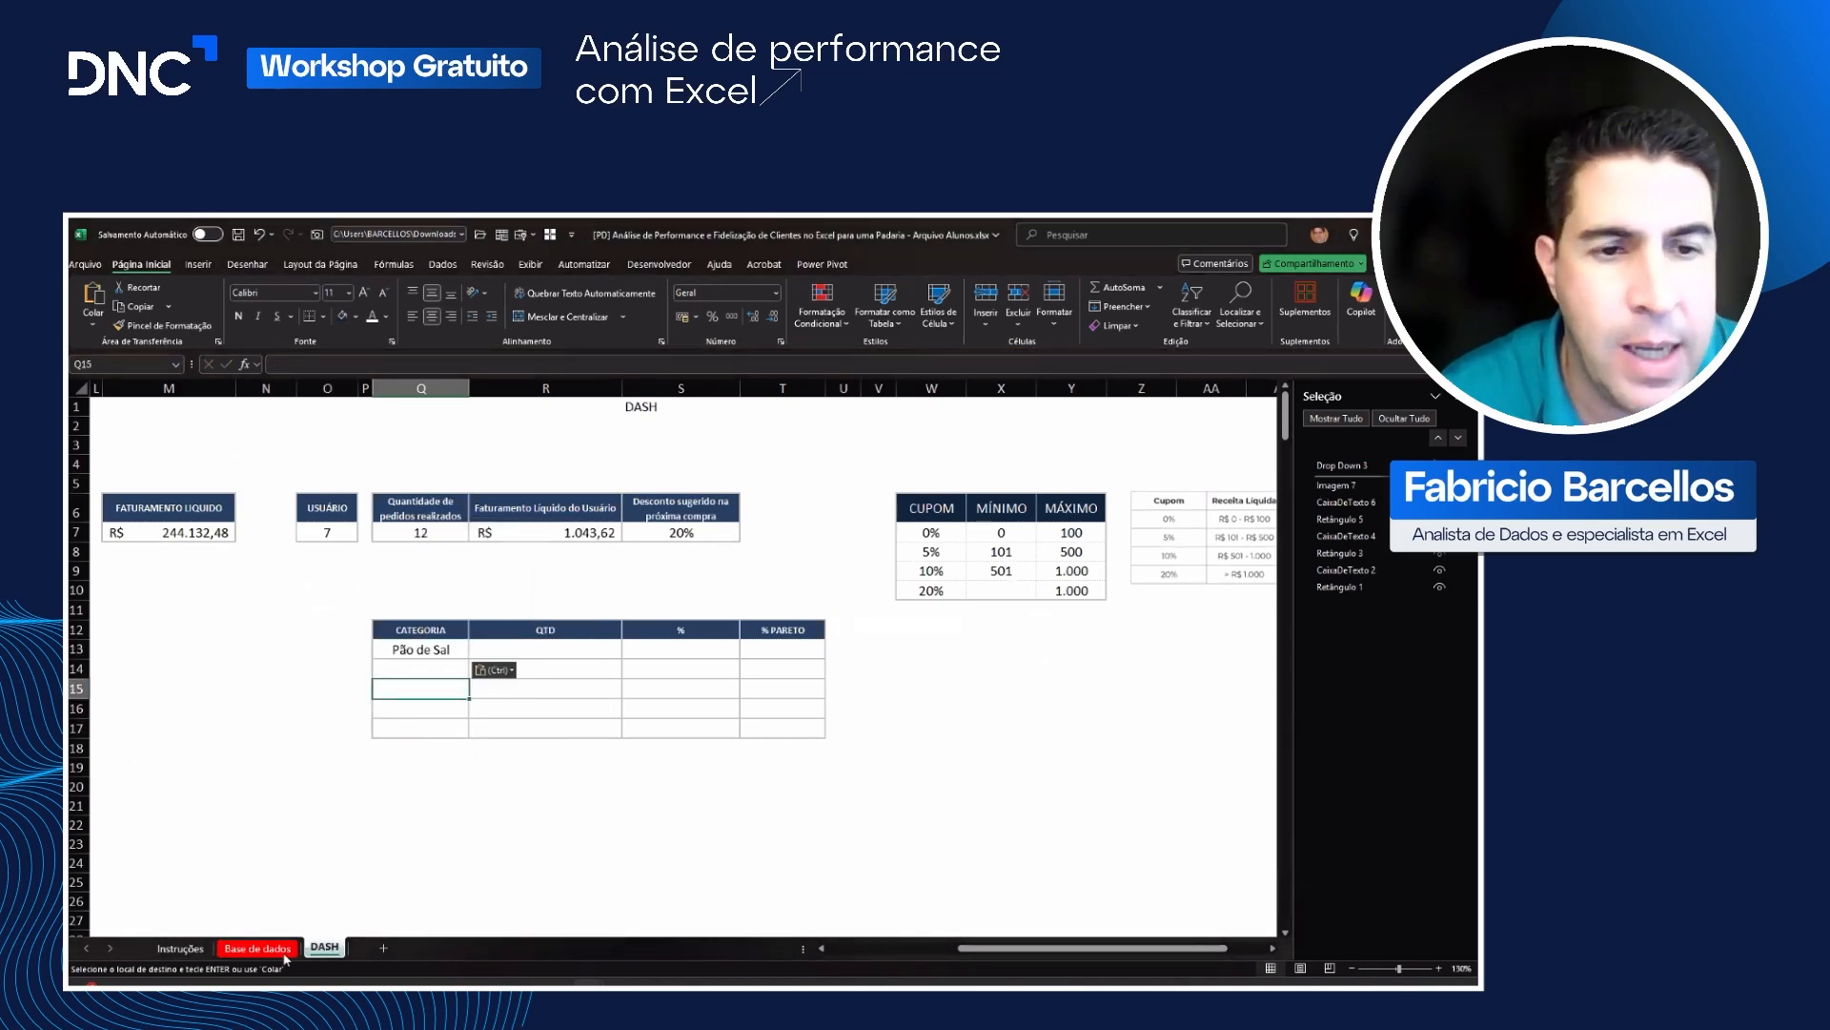
Step: Copy the category "Pão Doce" from Base de dados into cell Q14 of DASH, keeping the table's formatting
left_click(257, 948)
left_click(298, 665)
key("ctrl+c")
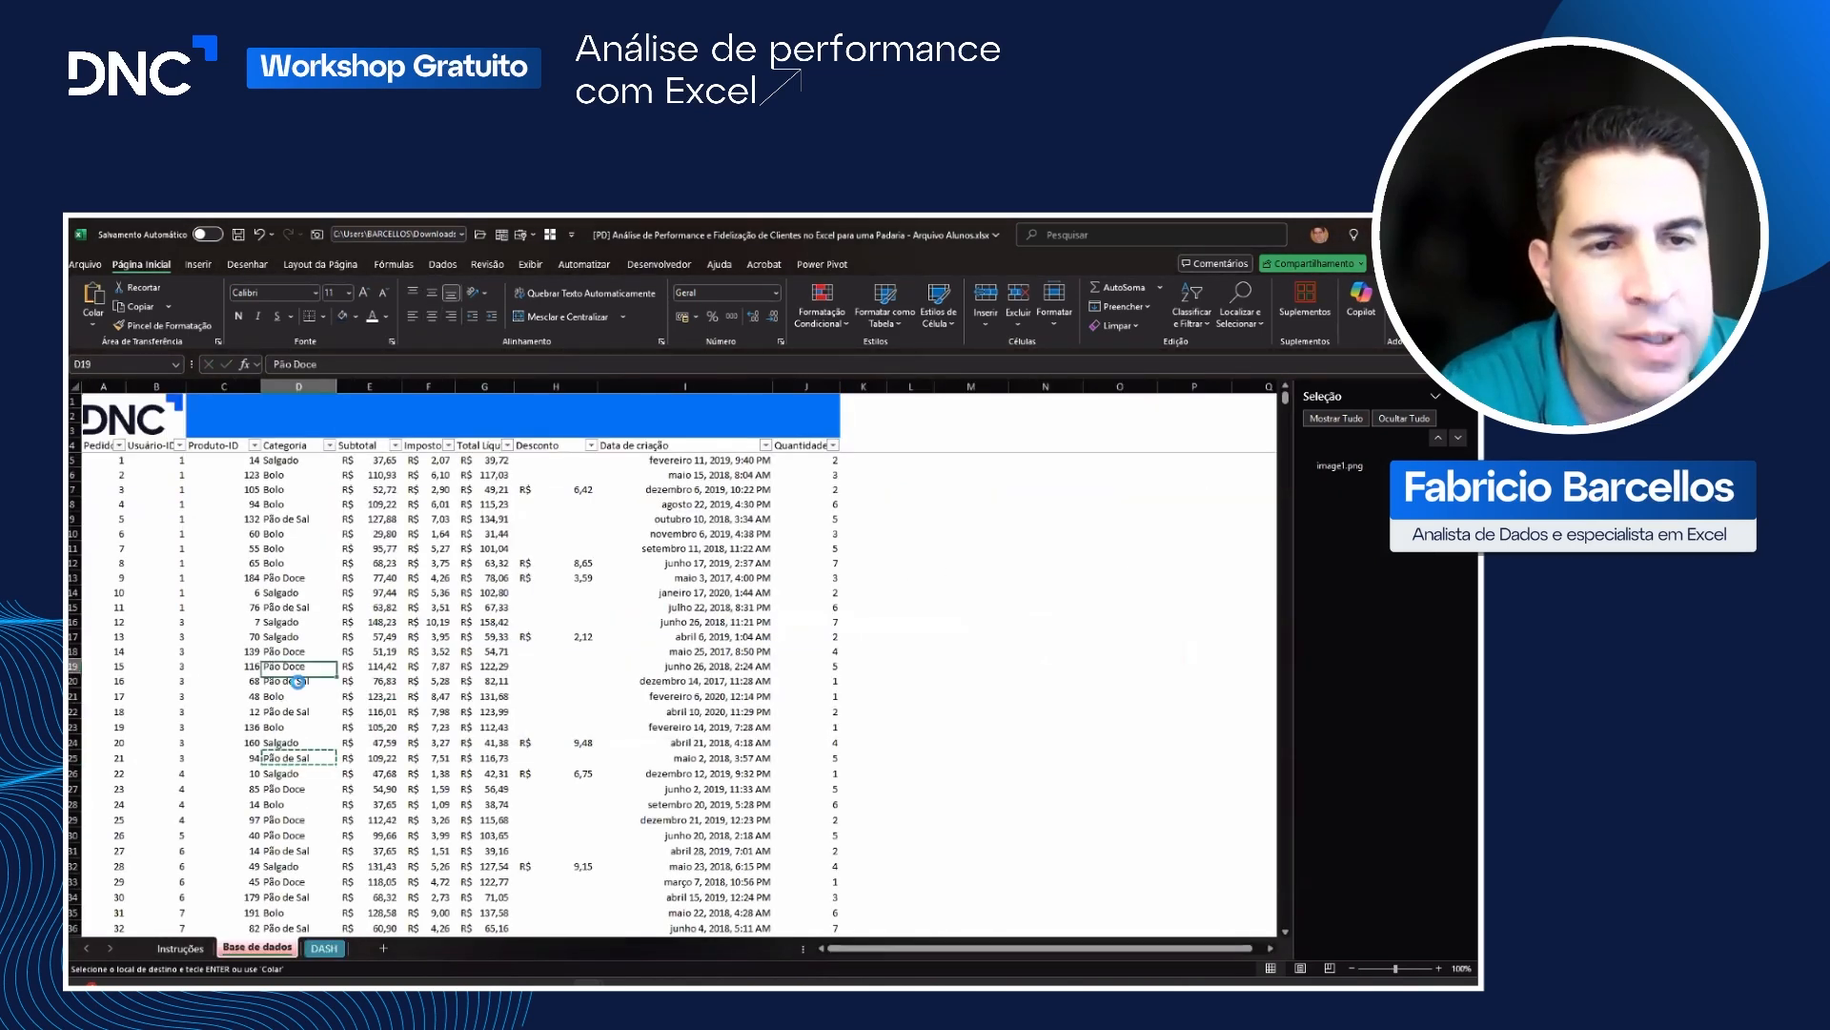
left_click(325, 949)
left_click(416, 670)
key("ctrl+v")
left_click(413, 745)
Step: Copy the category "Bolo" from Base de dados into cell Q15 of DASH as values only
left_click(271, 950)
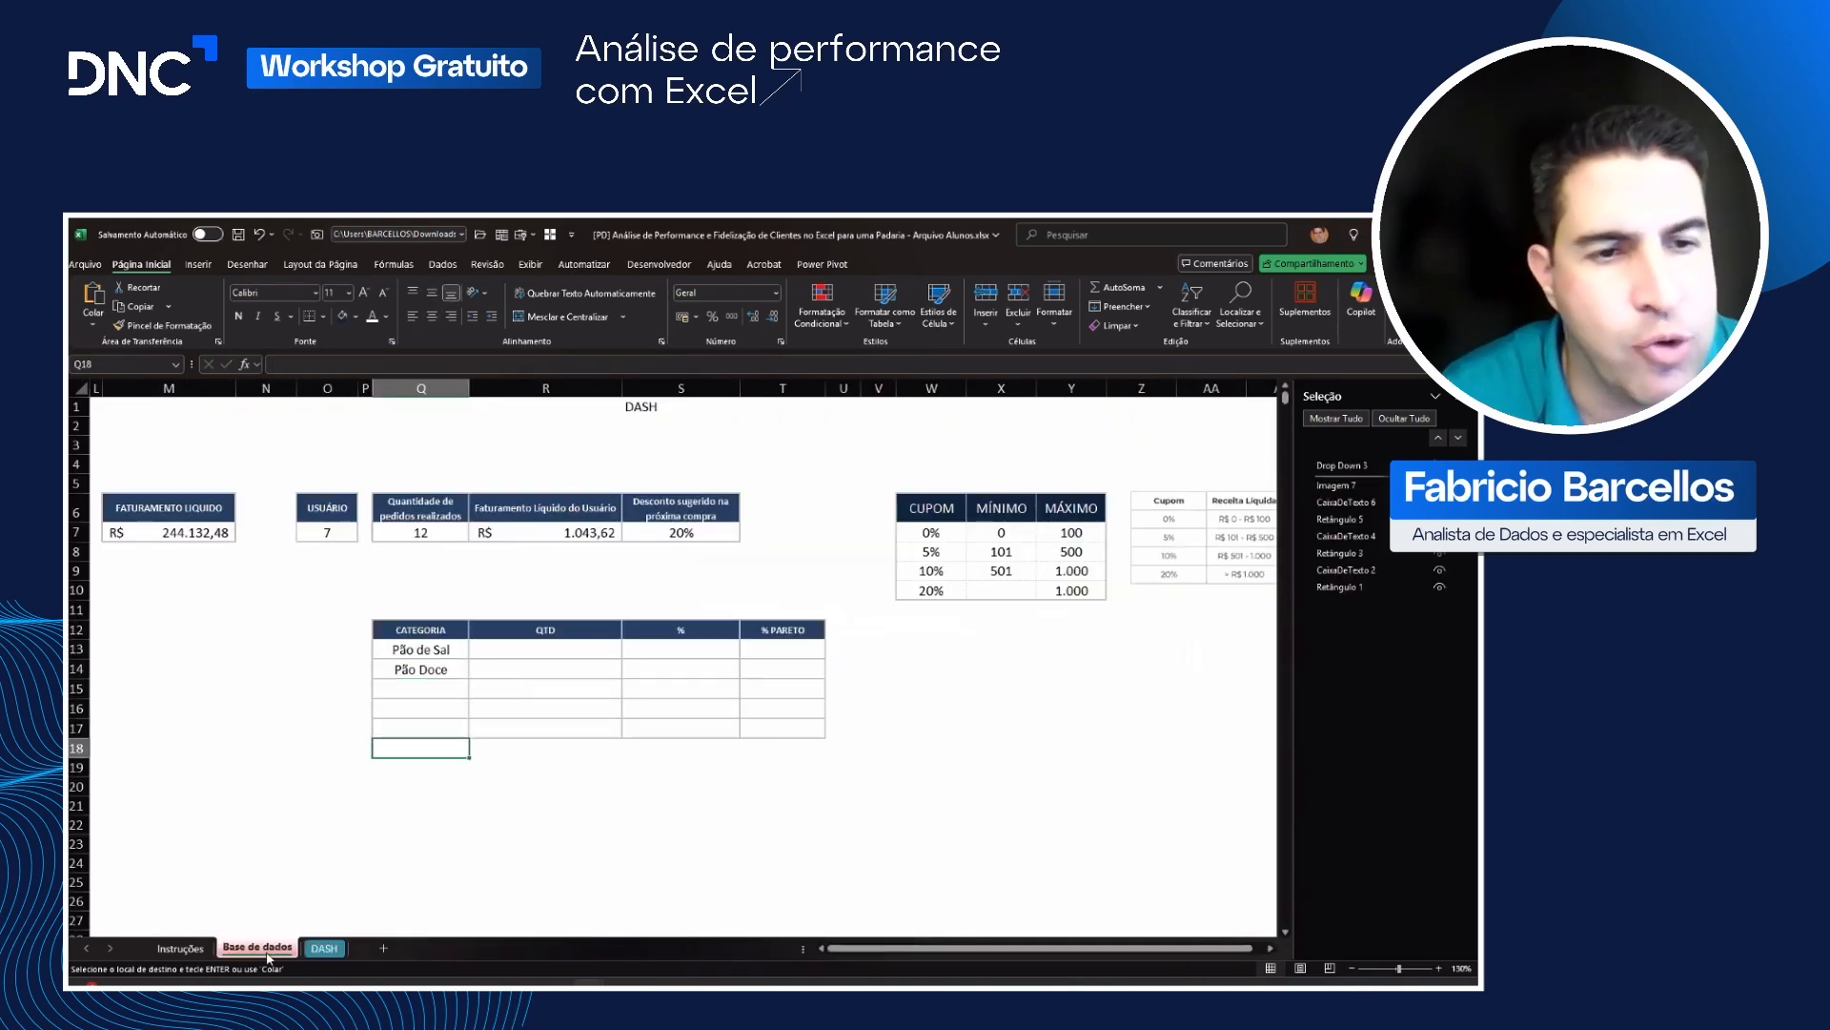
left_click(298, 696)
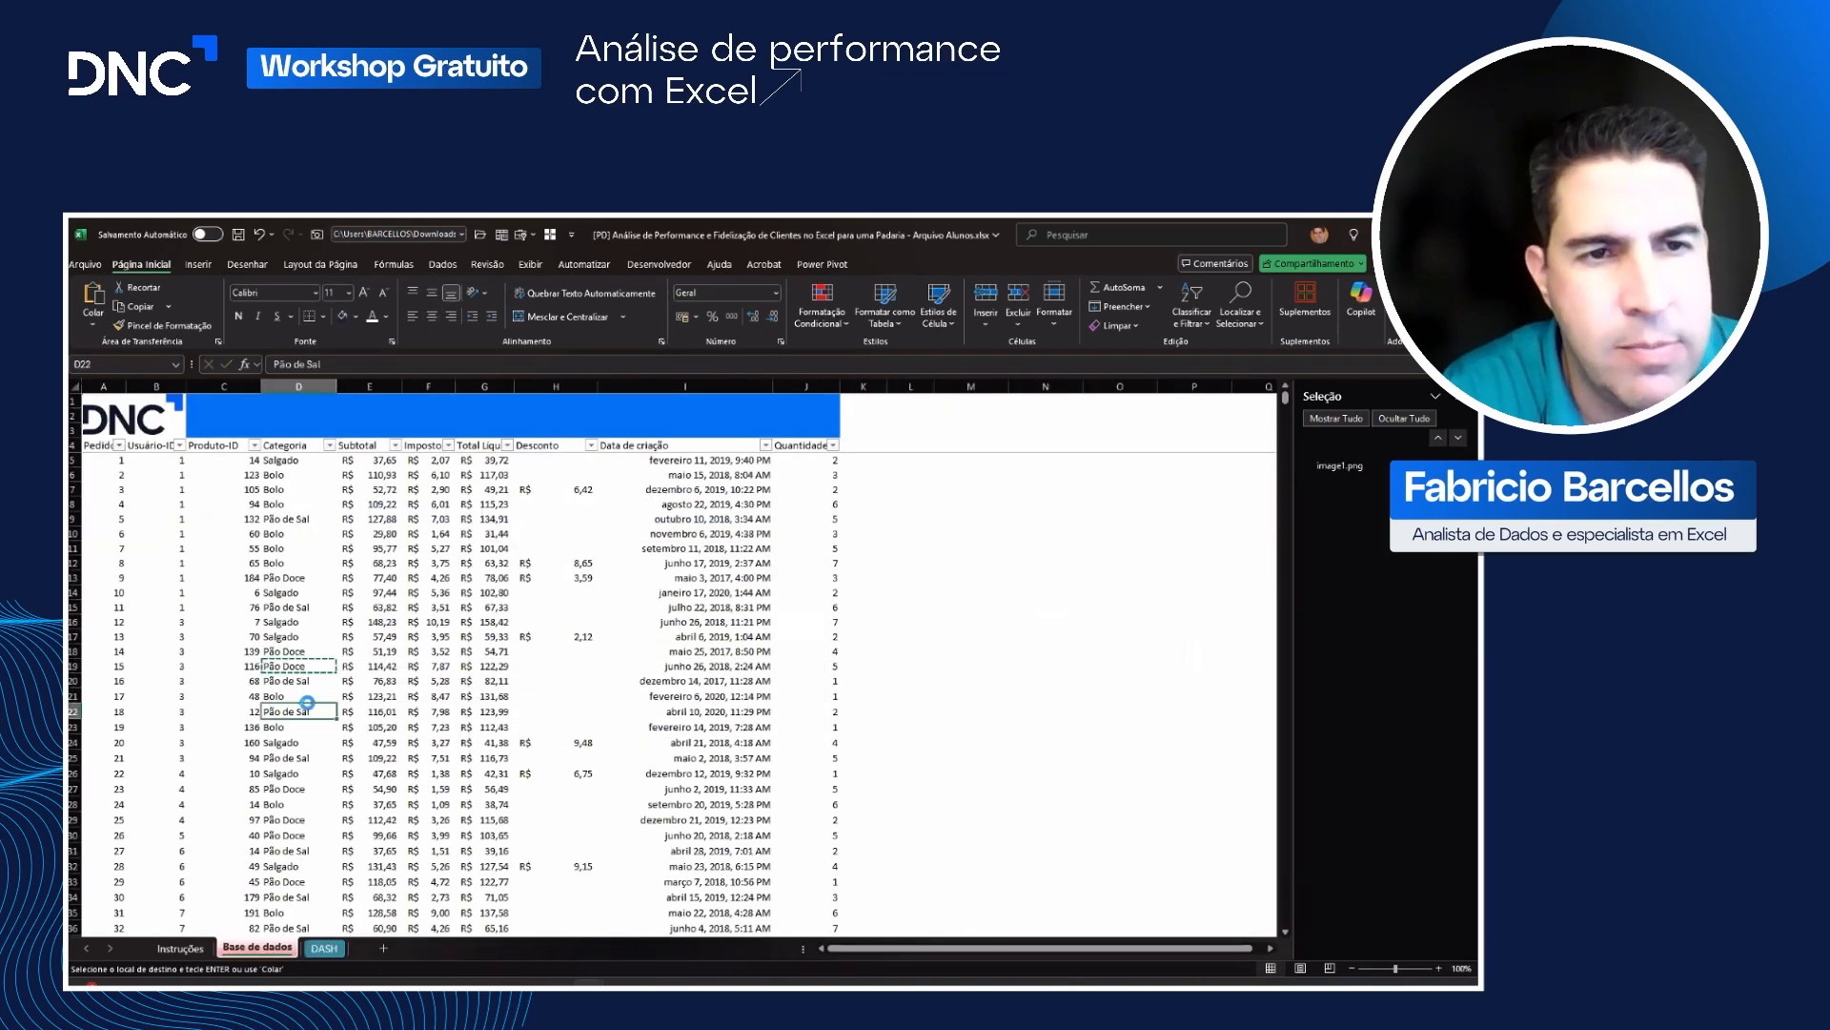
key("ctrl+c")
left_click(327, 948)
right_click(424, 689)
left_click(482, 329)
left_click(400, 707)
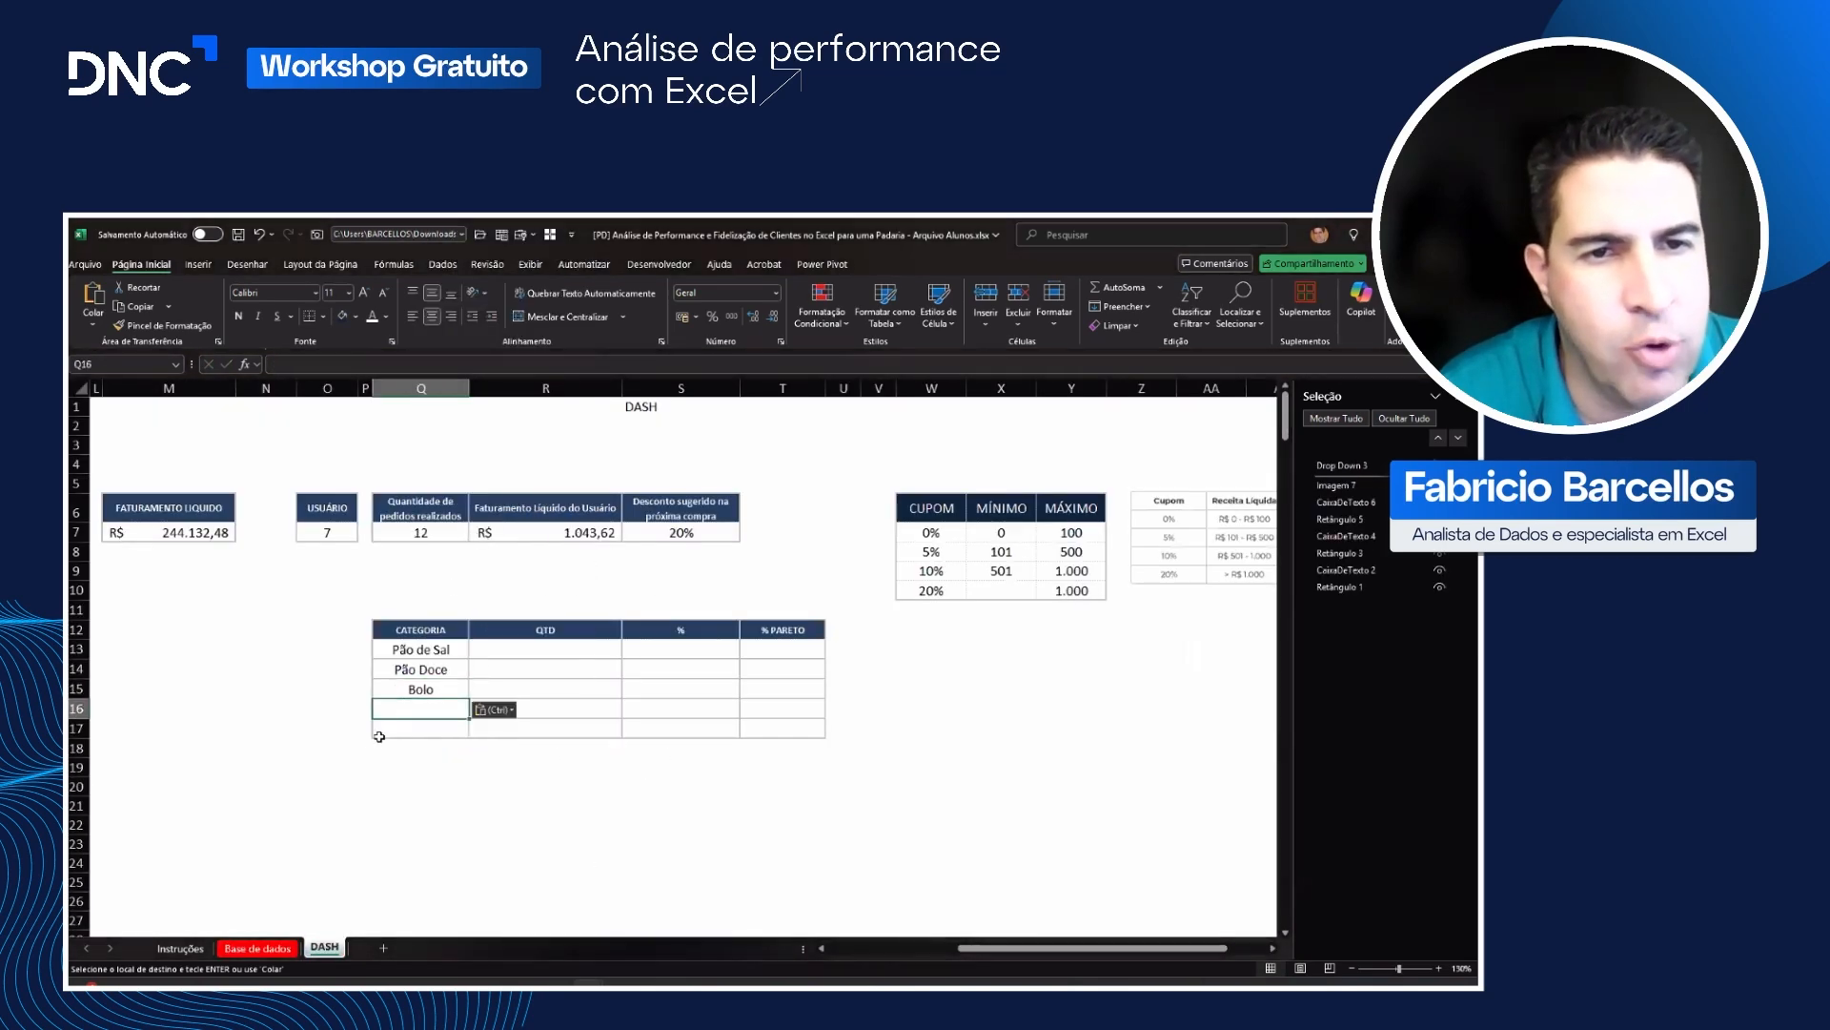
Step: Copy the category "Salgado" from Base de dados into cell Q16 of DASH as values only
left_click(281, 948)
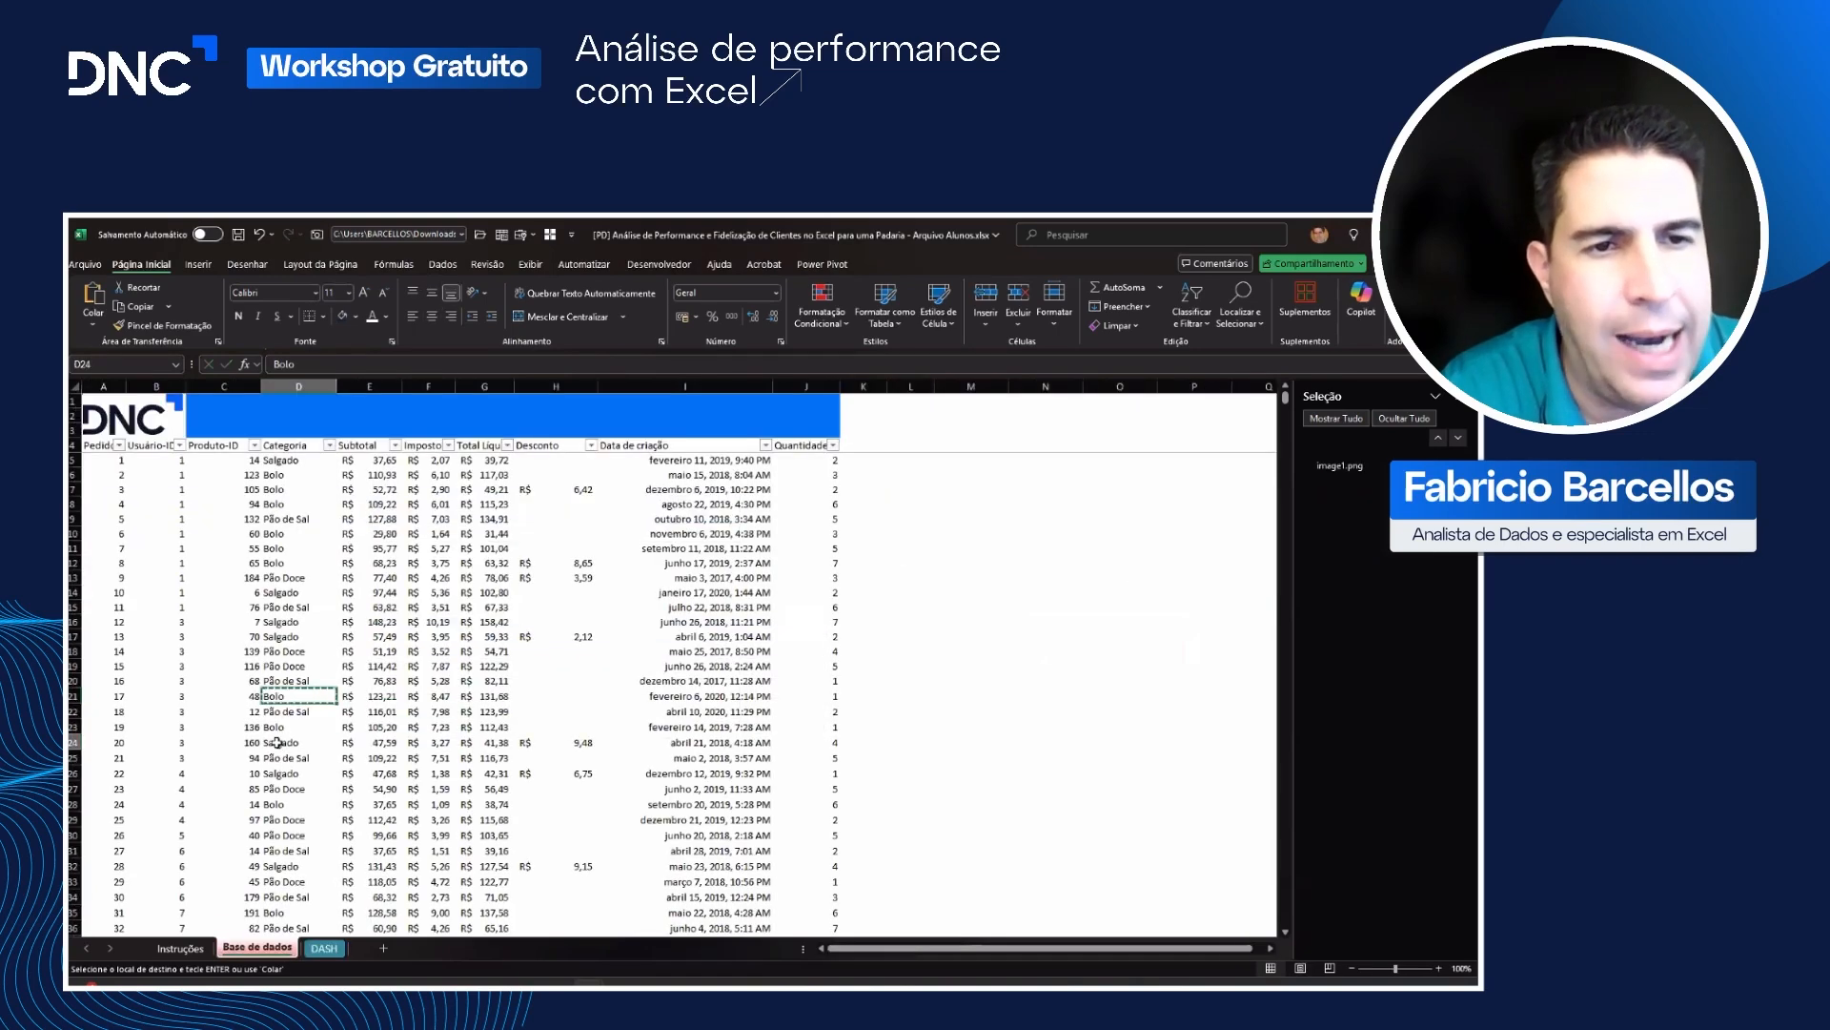
left_click(286, 742)
key("ctrl+c")
left_click(325, 948)
right_click(420, 708)
left_click(481, 331)
left_click(477, 611)
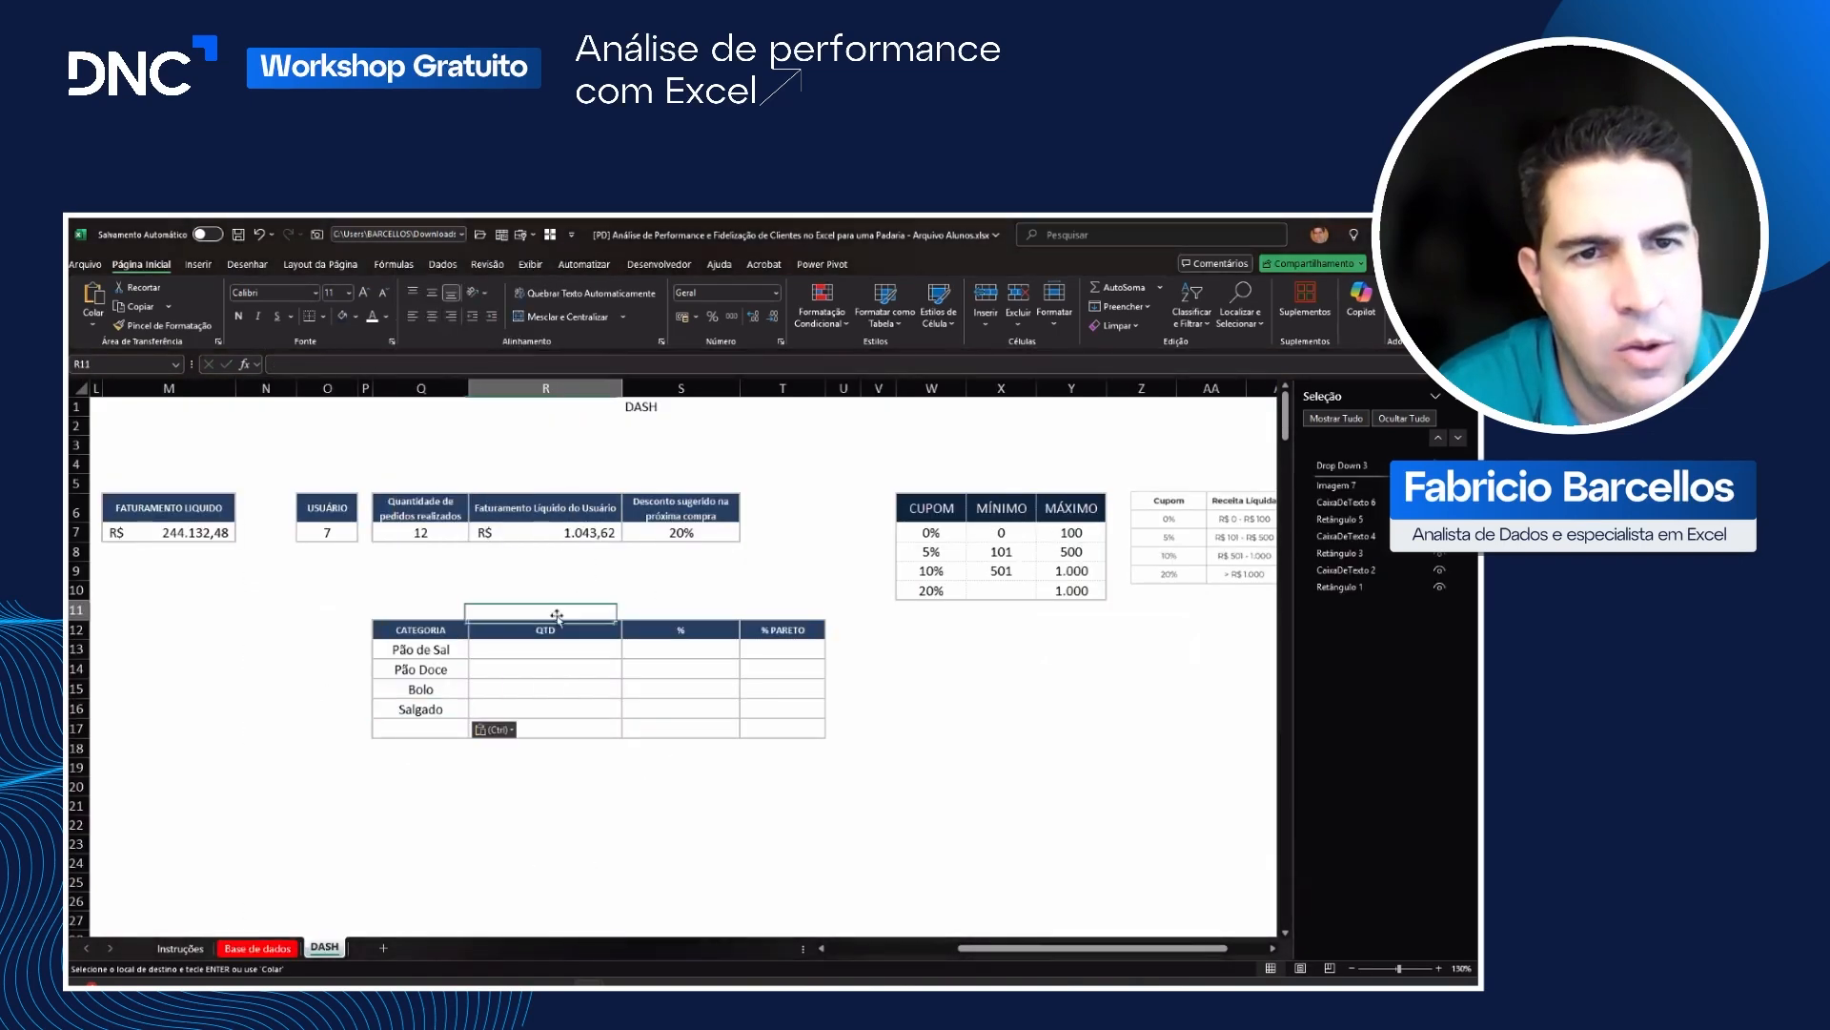
Step: Apply a fine dotted line style to the inside borders of the category table Q12:T17
left_click_drag(401, 632, 806, 729)
right_click(750, 713)
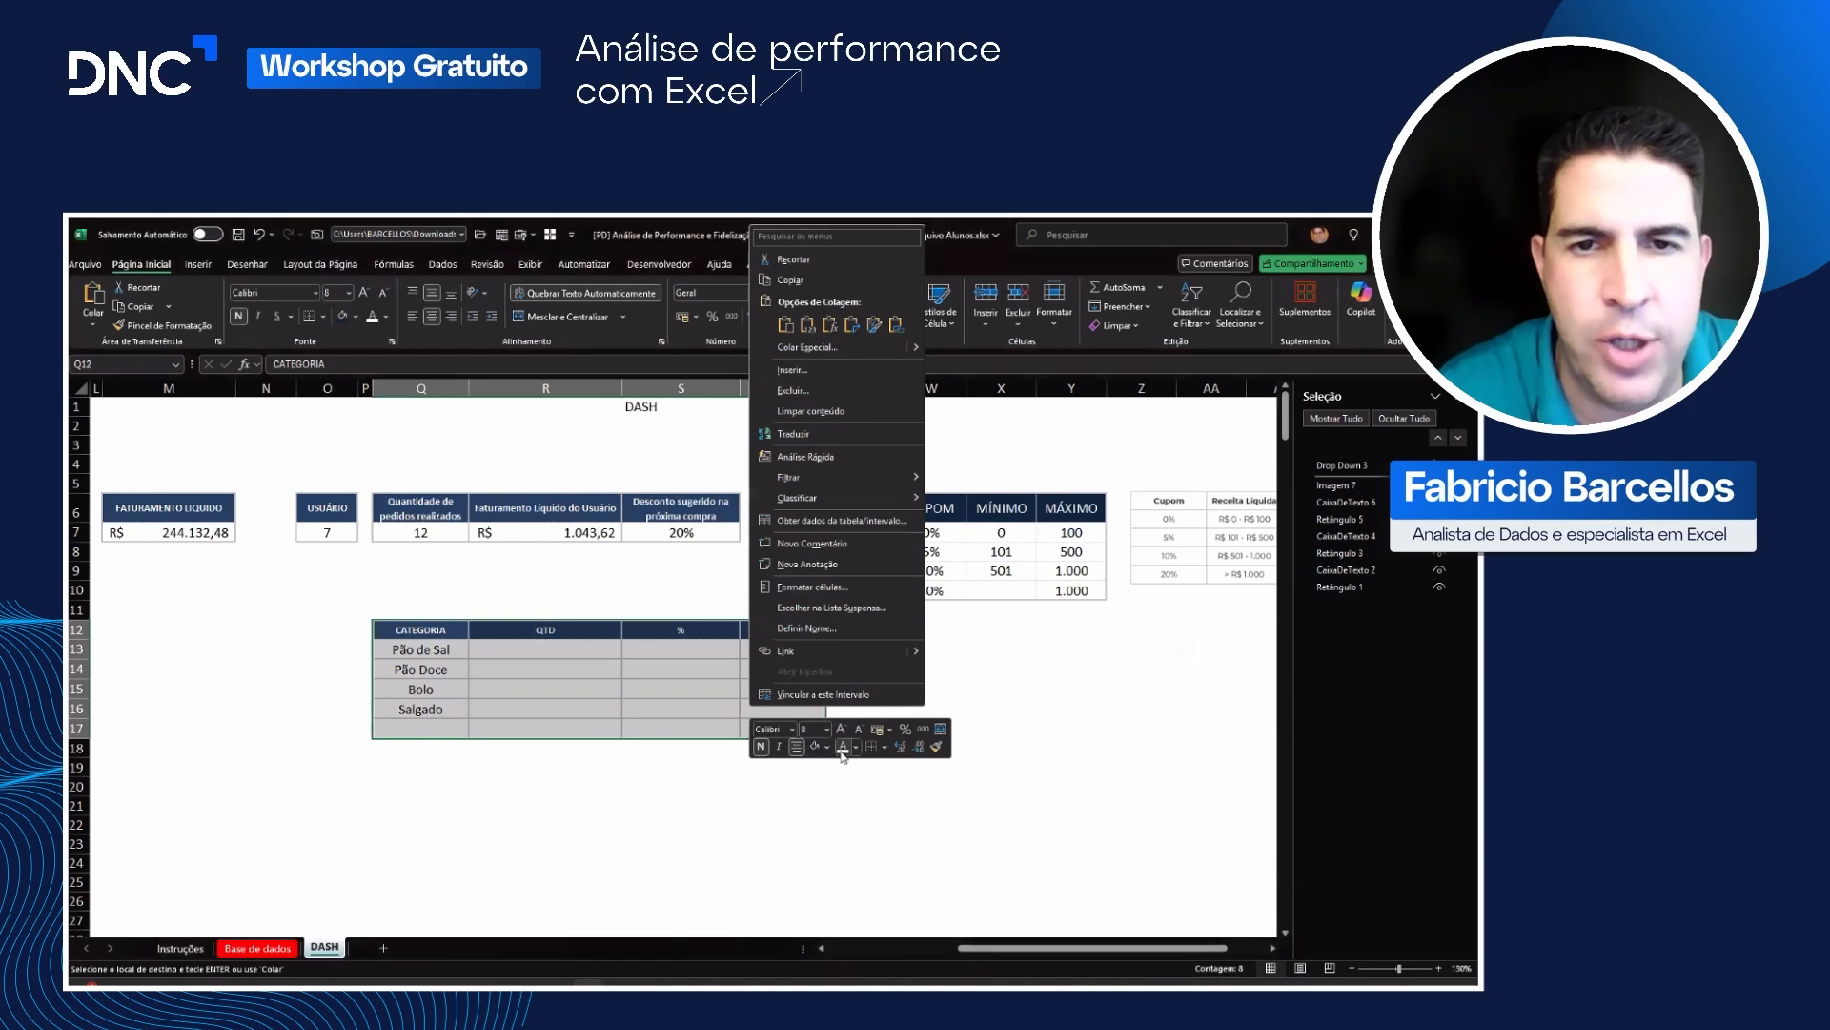
left_click(812, 587)
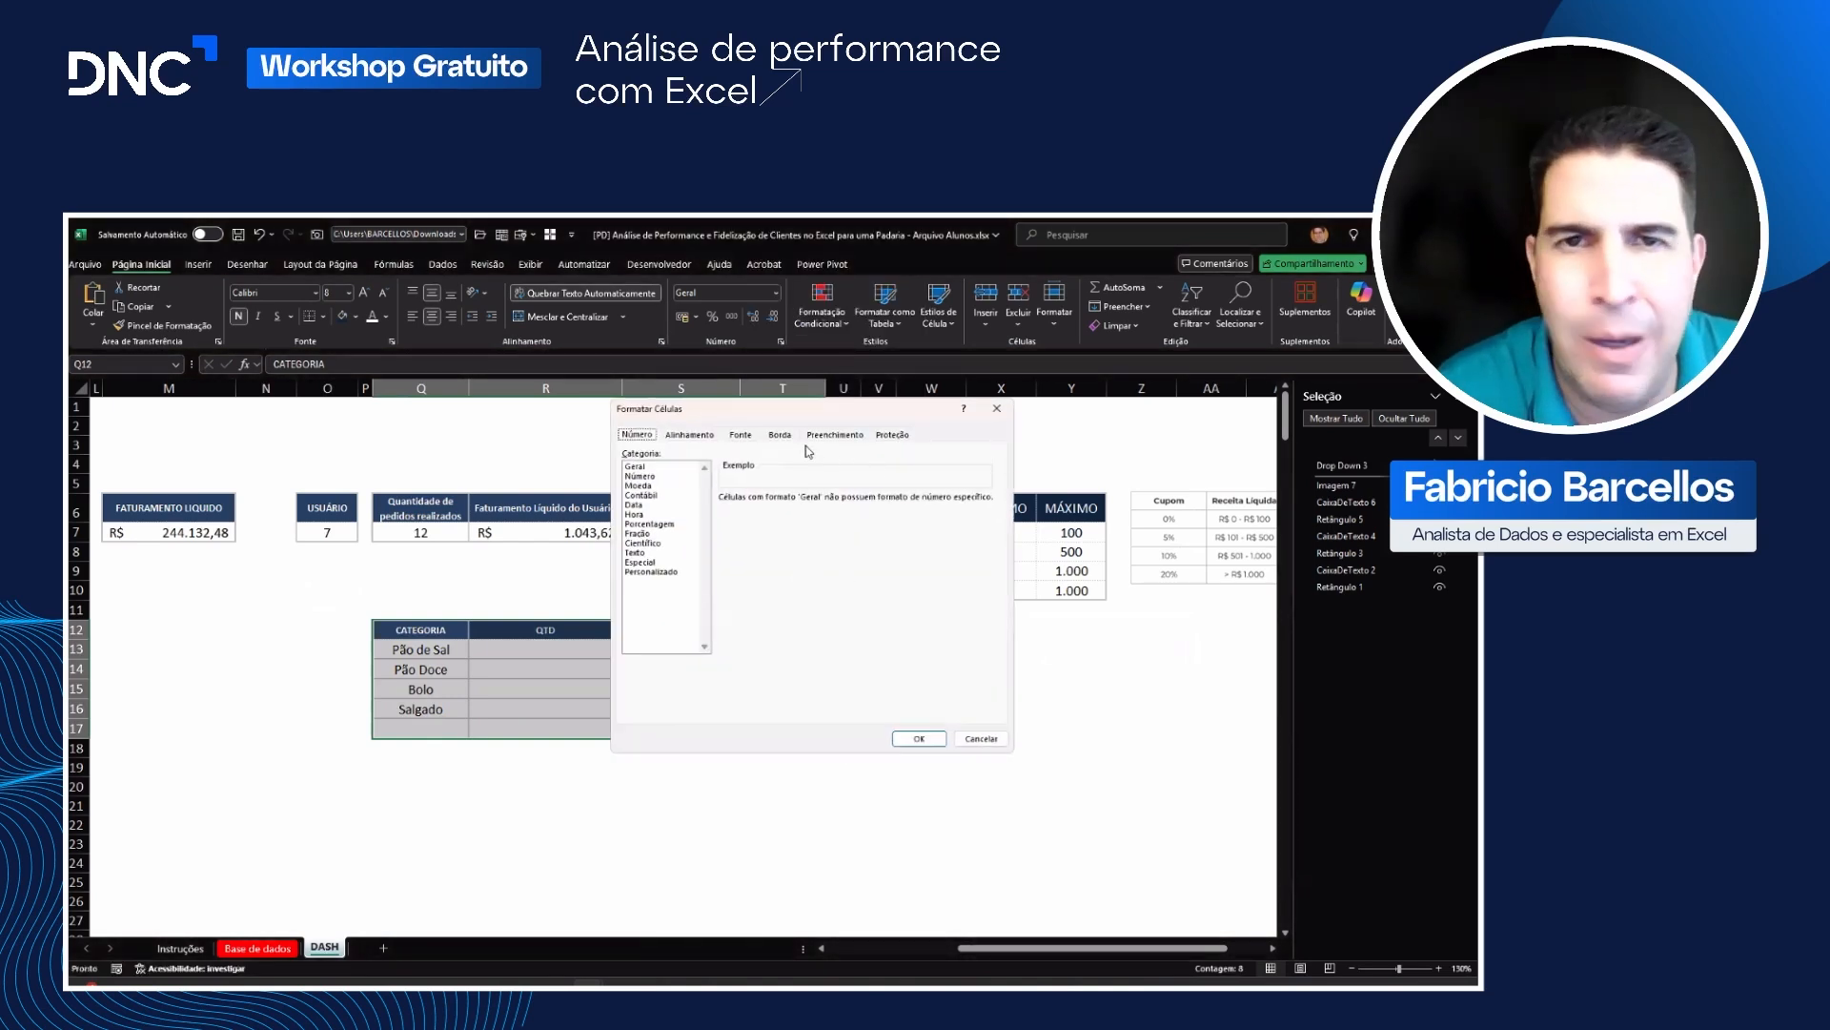
left_click(780, 434)
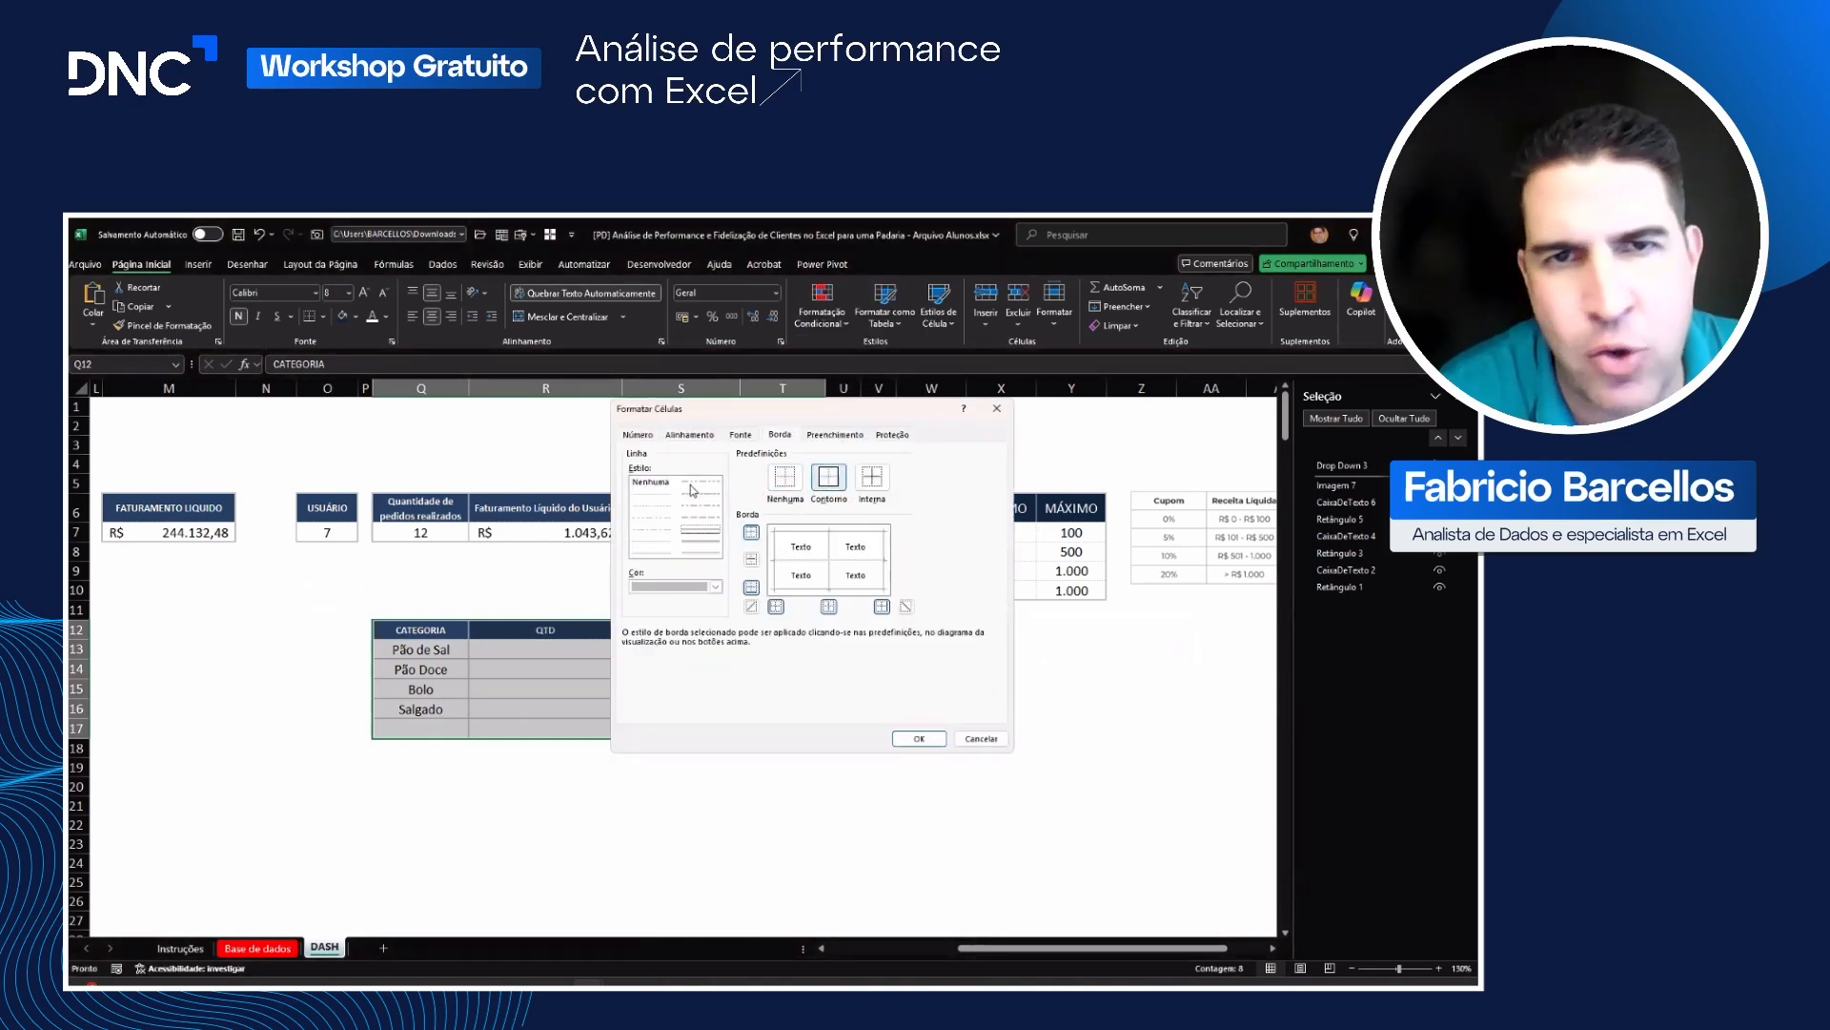
left_click(652, 495)
left_click(871, 479)
left_click(919, 739)
left_click(783, 726)
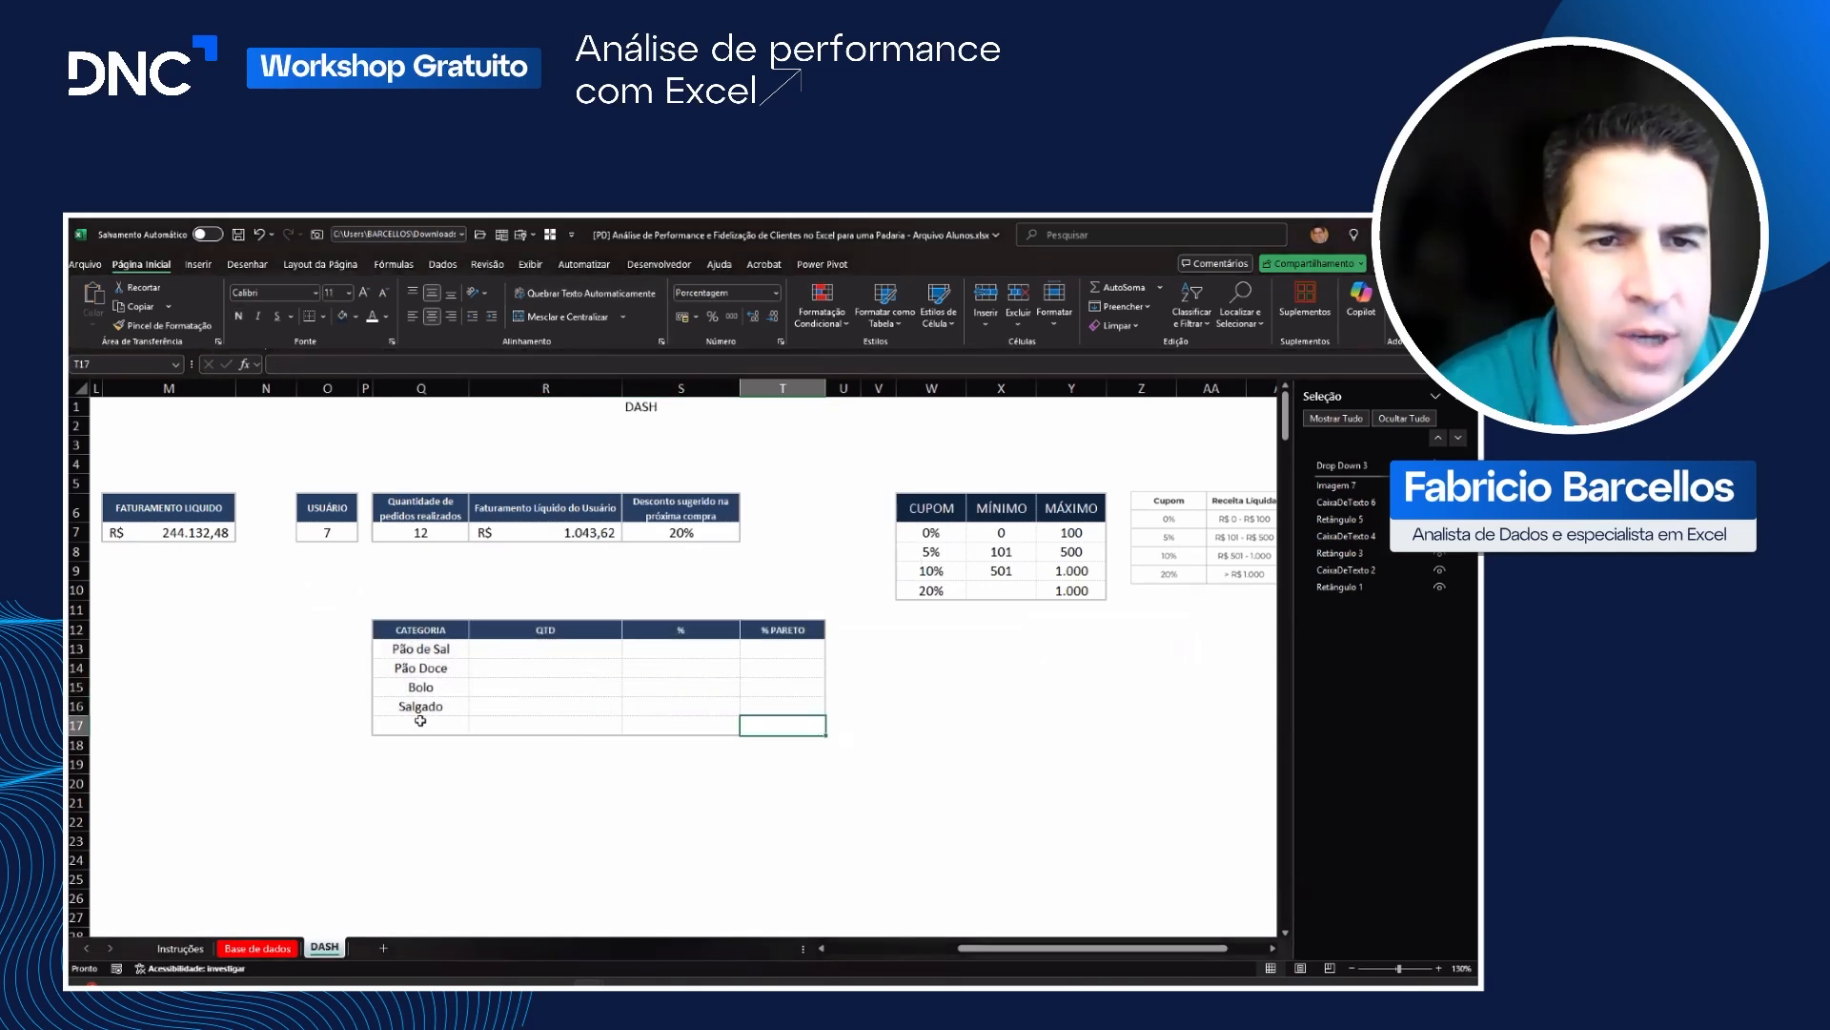
Step: Enter TOTAL in Q17 below the categories and format the row Q17:T17 as bold with a grey fill
left_click(451, 727)
type("total")
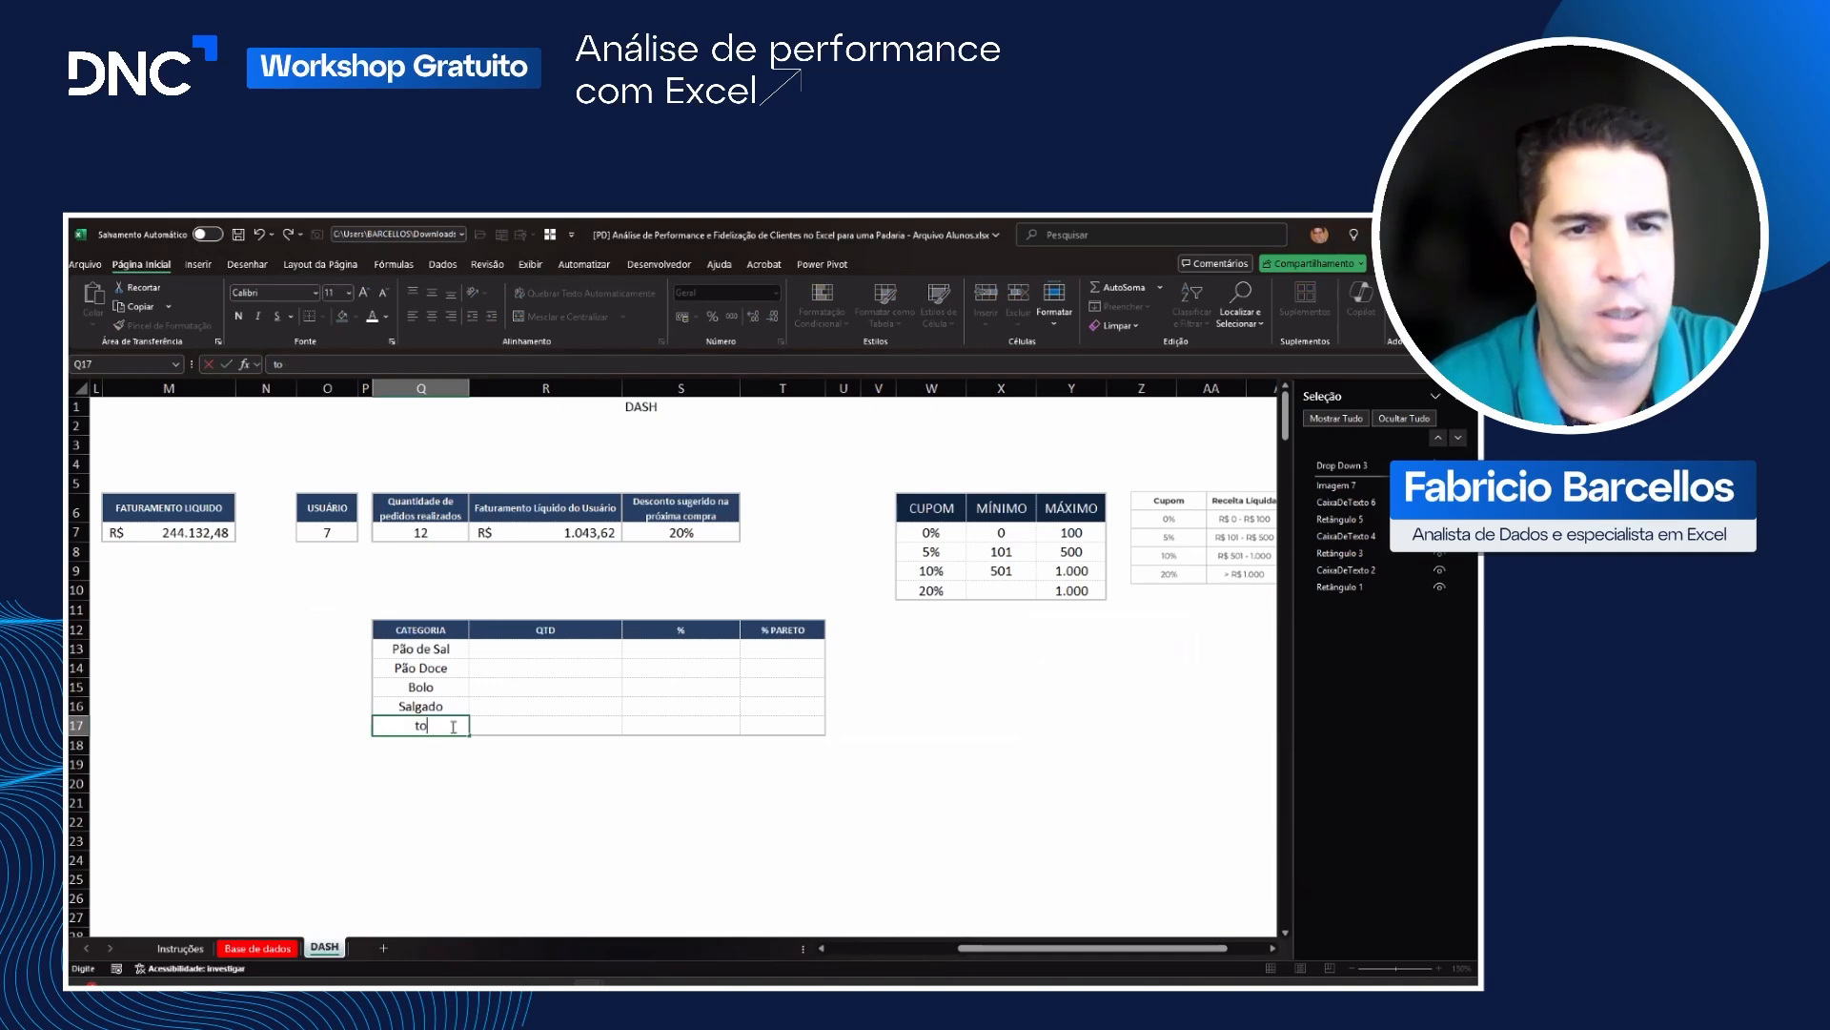
key("Tab")
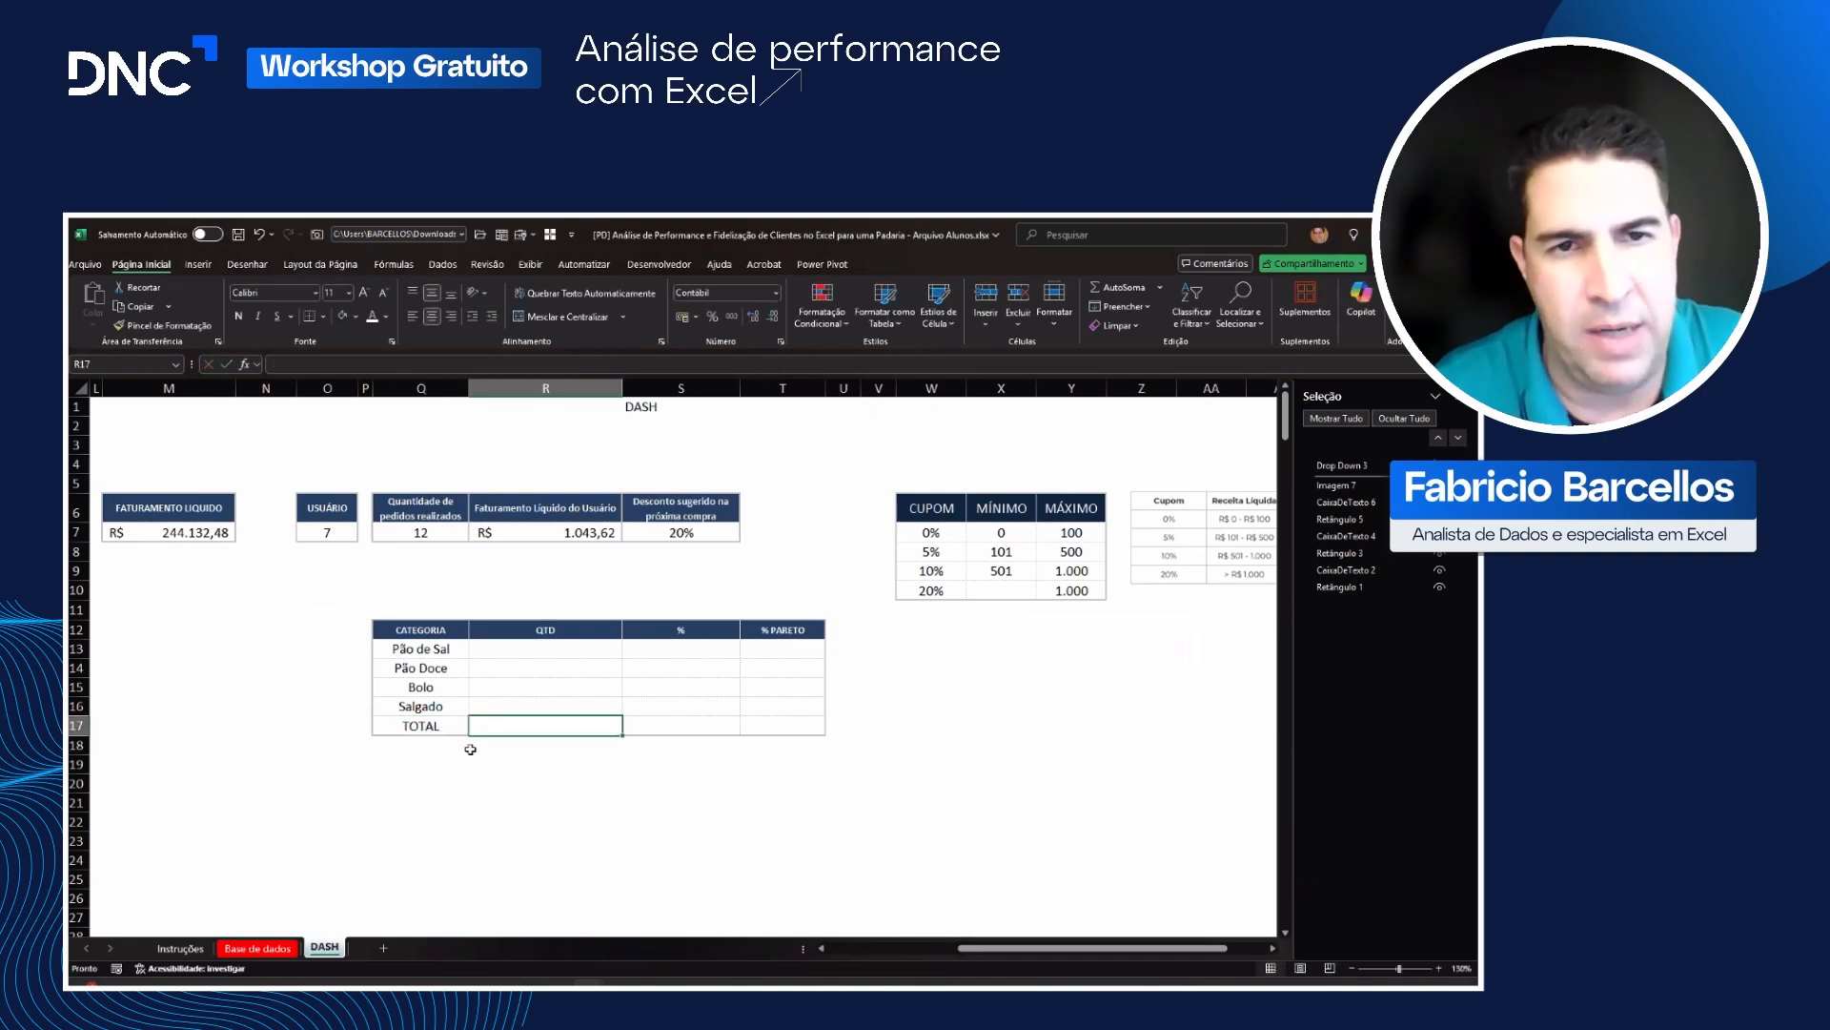
left_click_drag(491, 734, 785, 726)
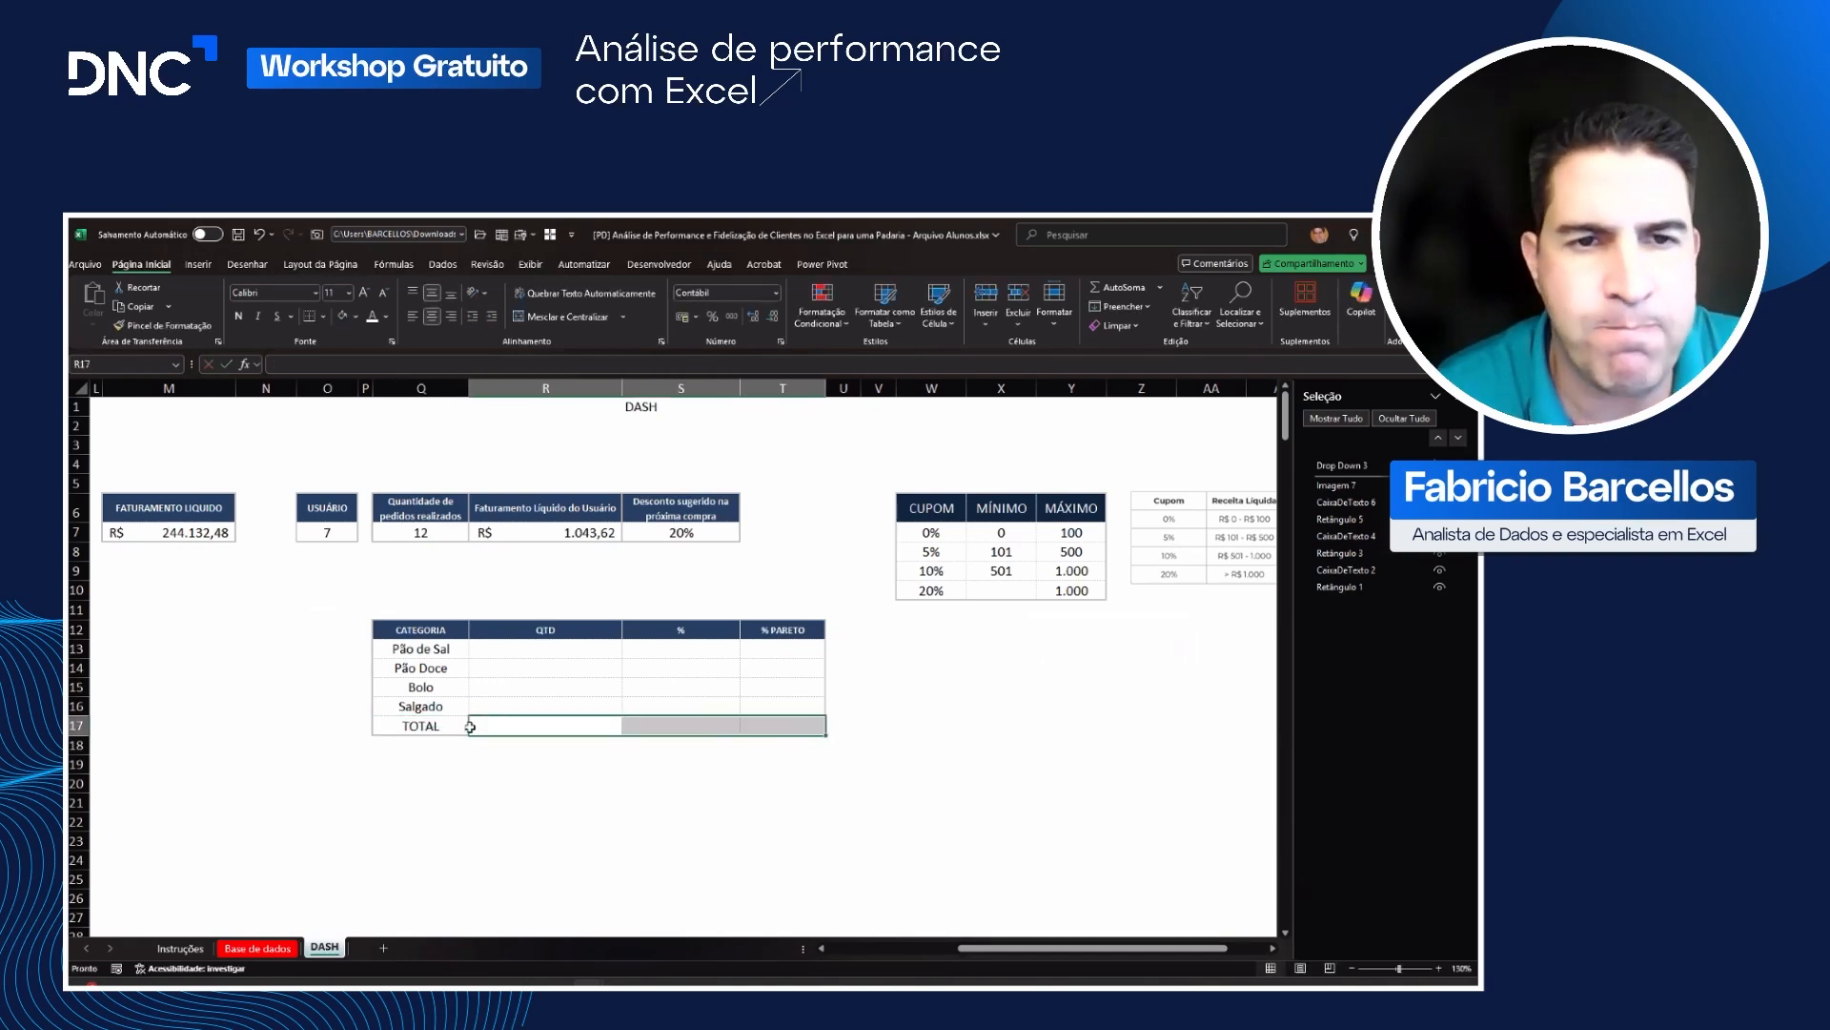
left_click_drag(462, 726, 785, 719)
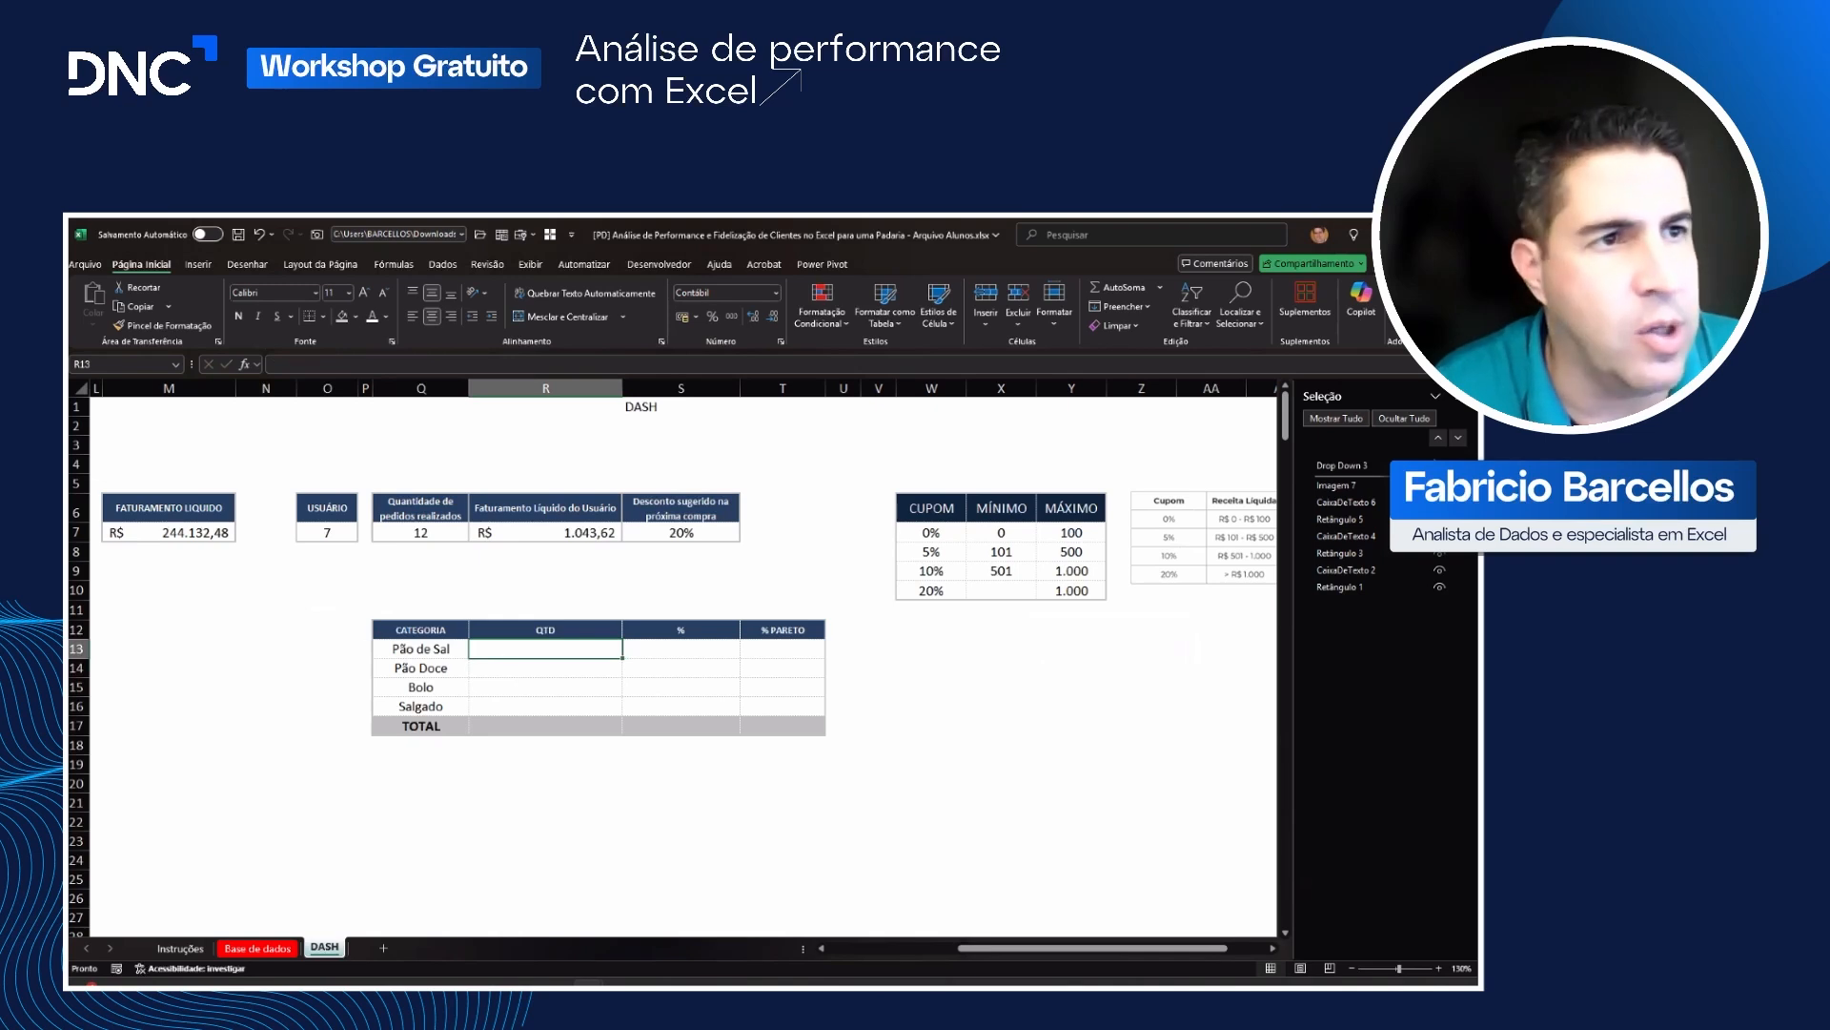
Step: Start a SOMASE formula in R13 of DASH with the Categoria column 'Base de dados'!D5:D3004 as its range
key("alt+Tab")
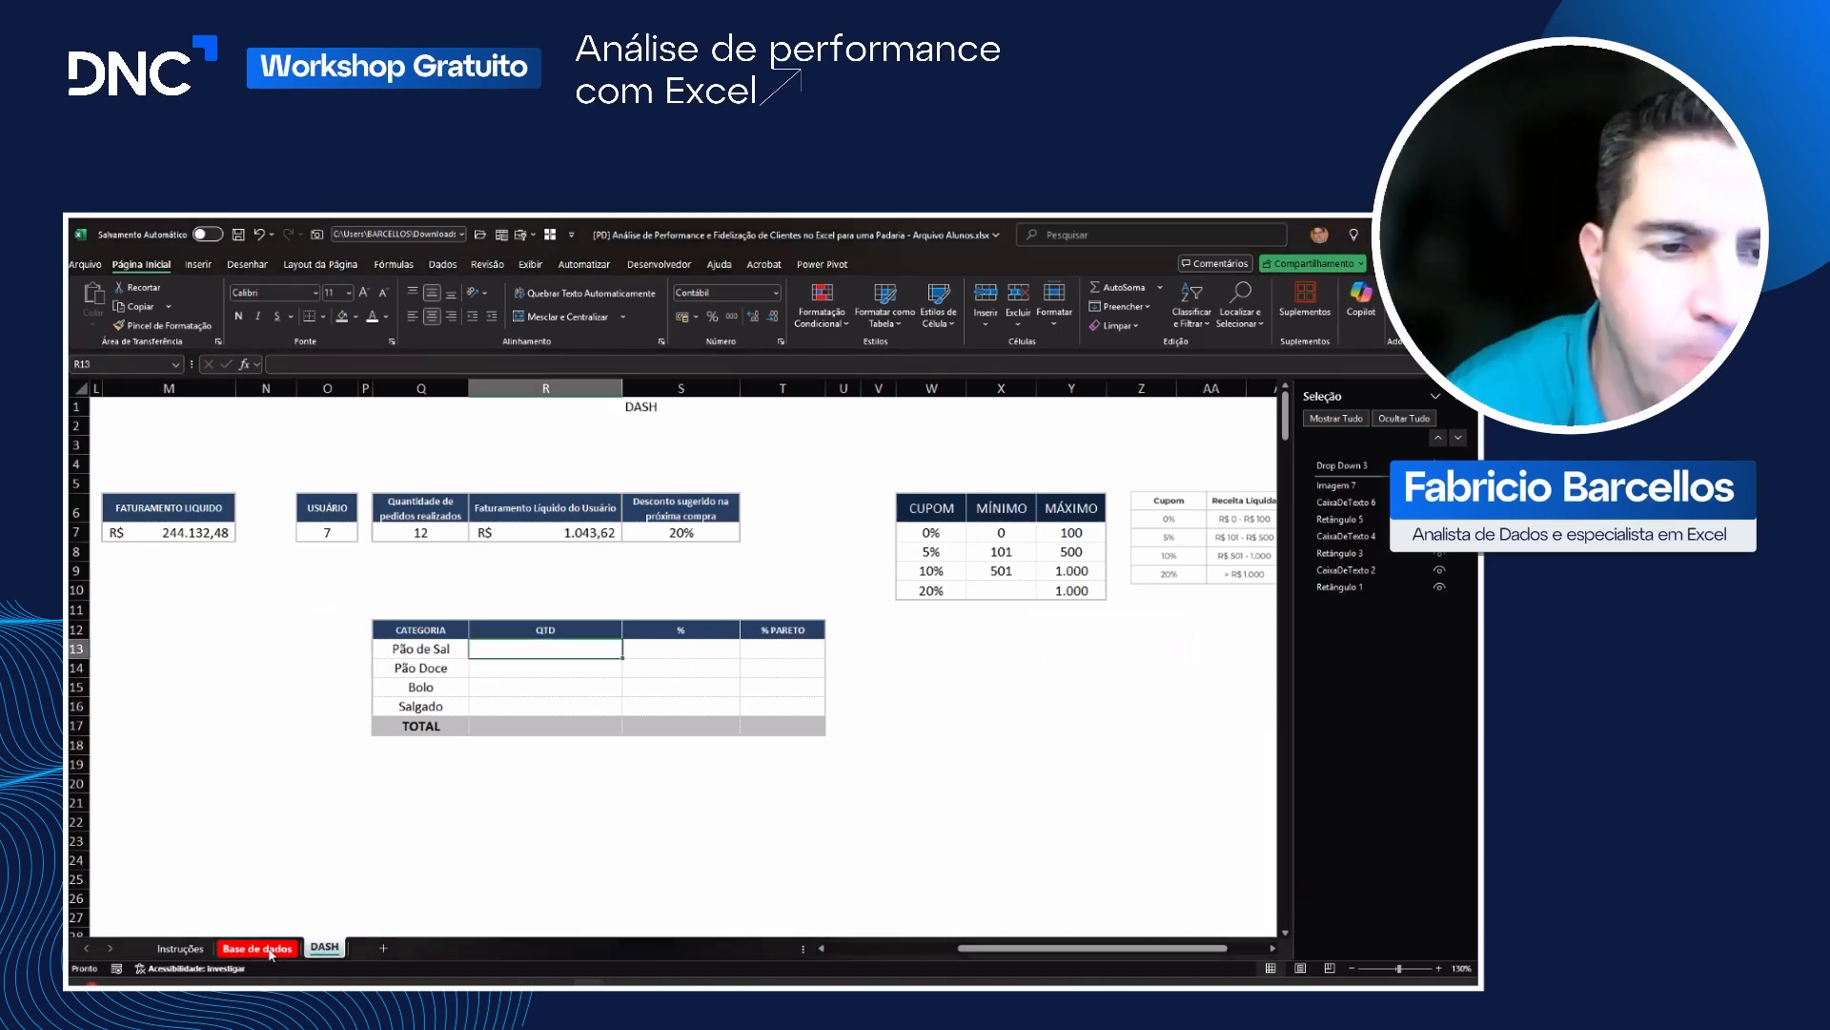
left_click(259, 948)
left_click(801, 506)
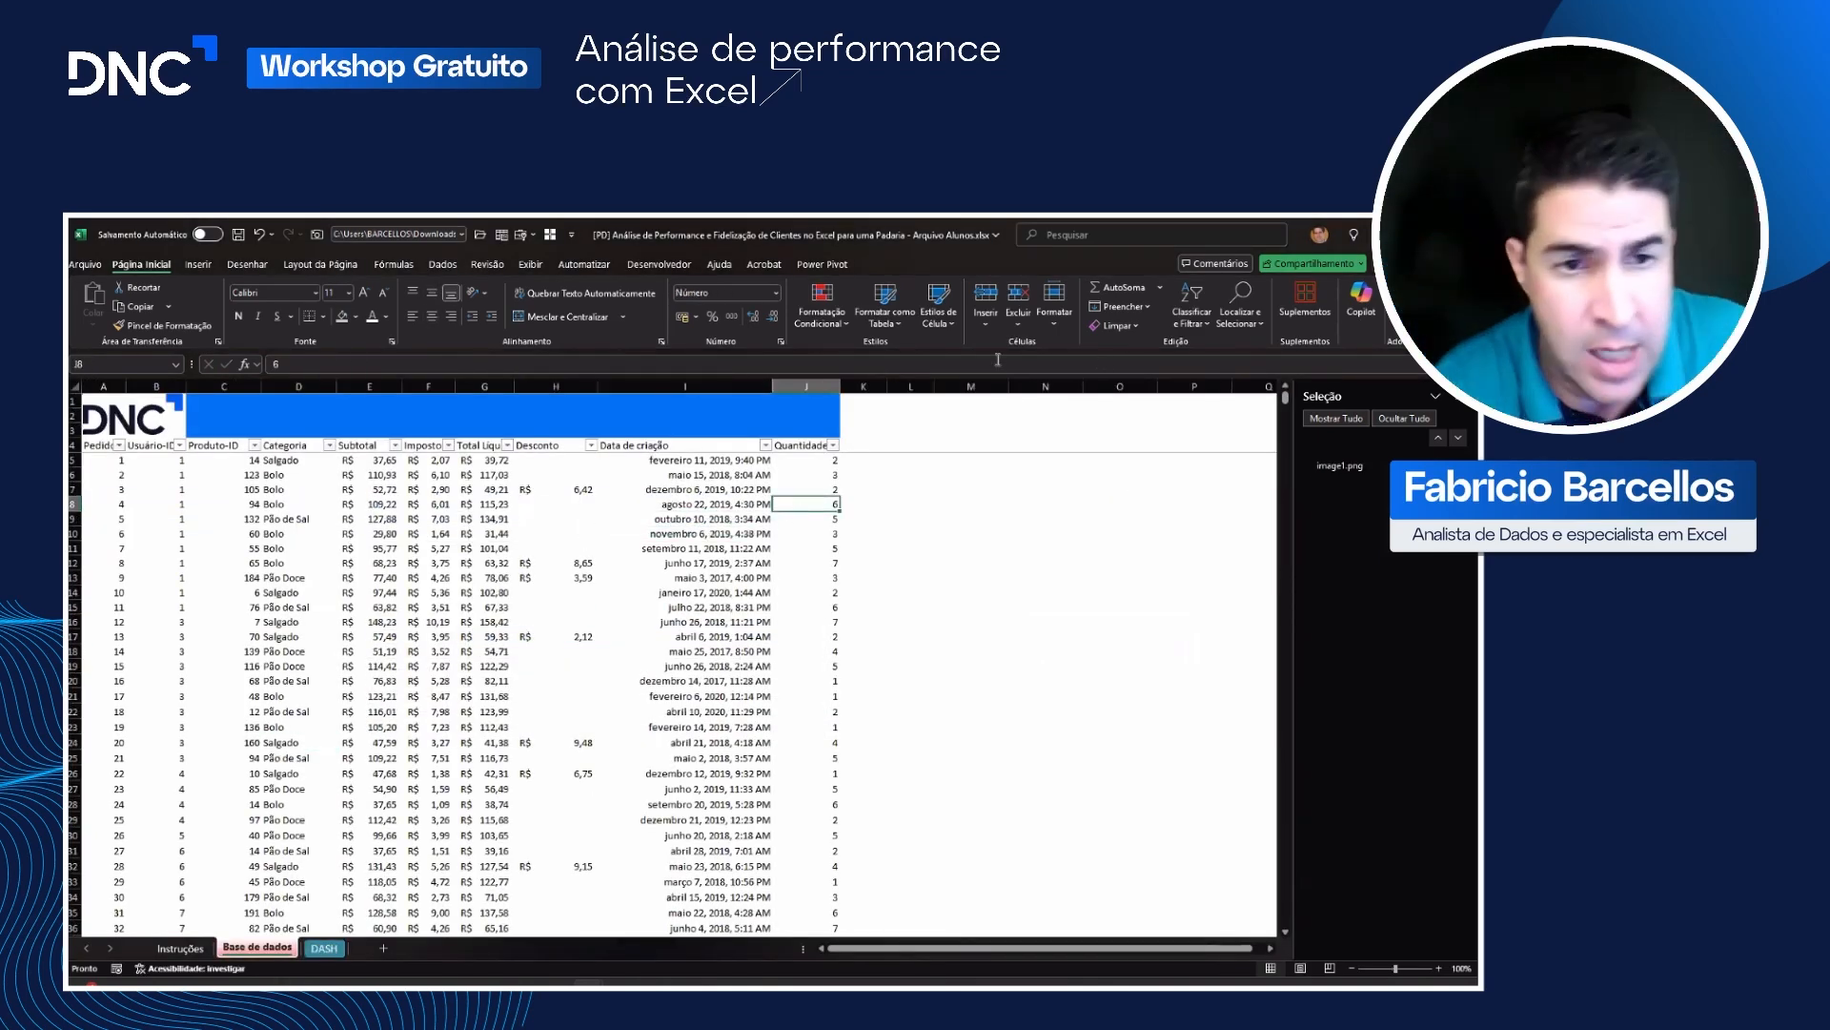
left_click(330, 952)
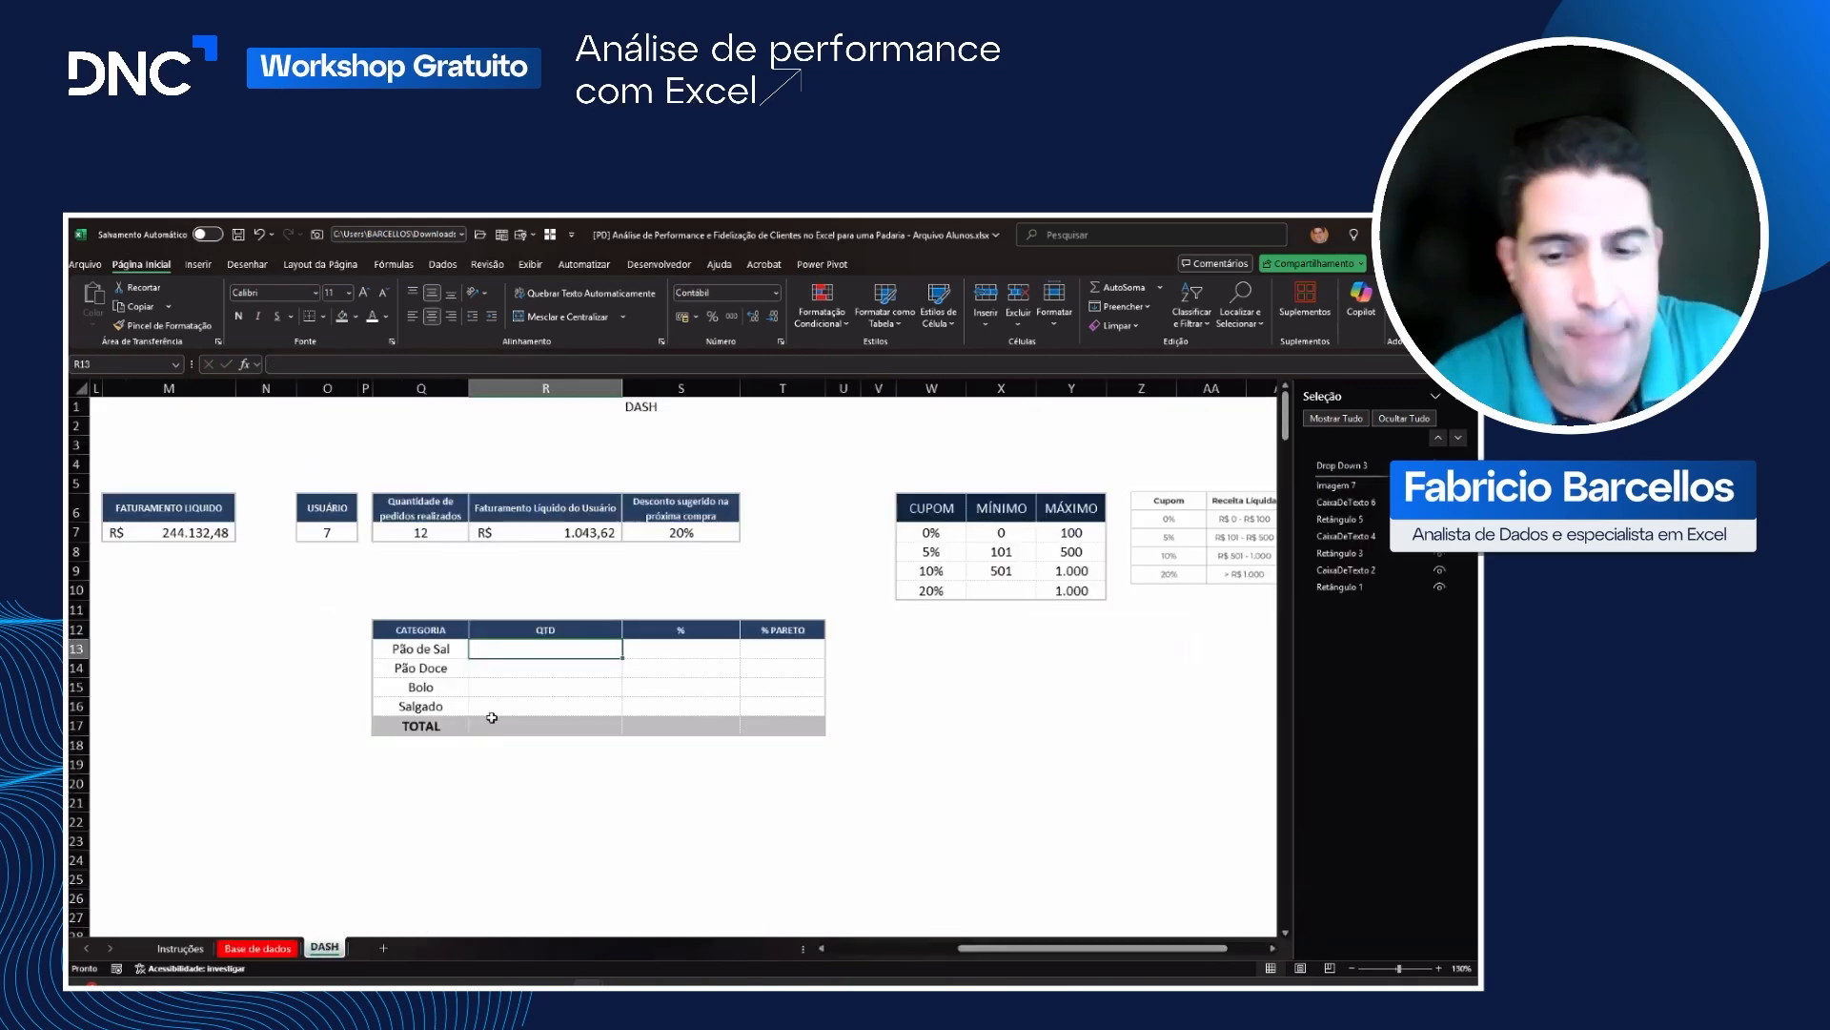
type("=SOMASE(")
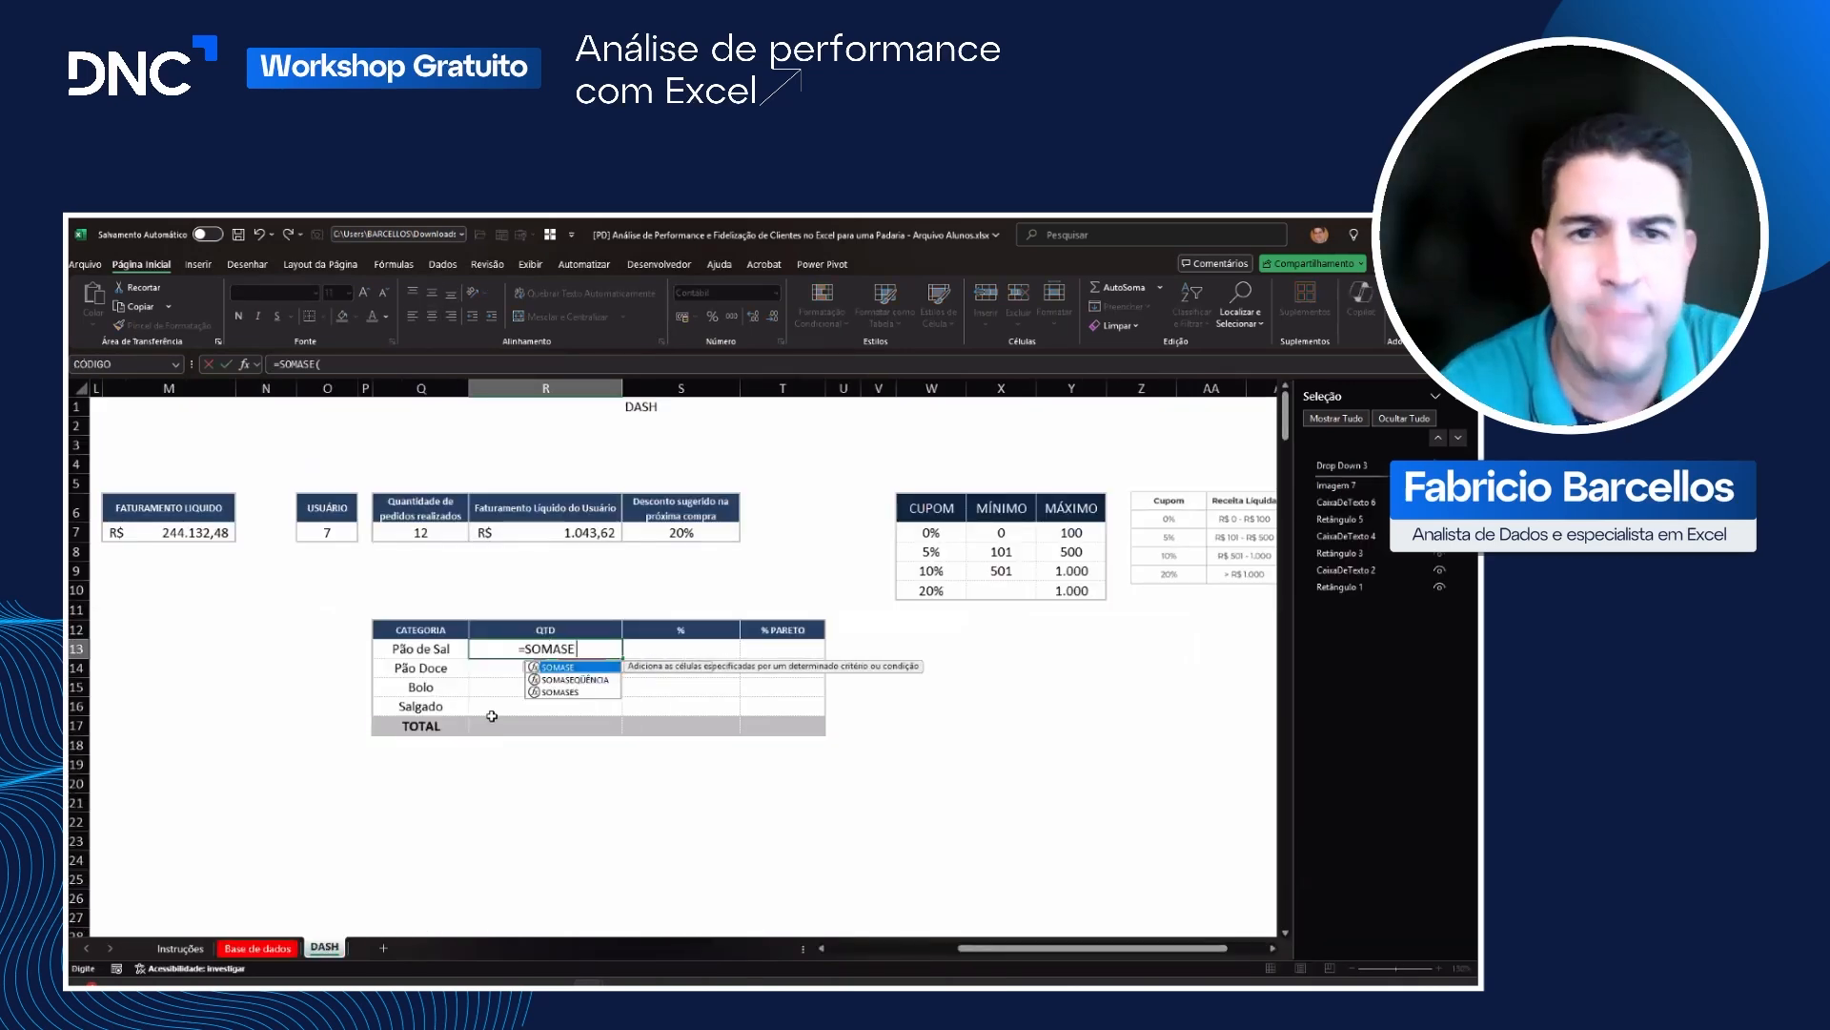
left_click(257, 948)
left_click(325, 572)
key("Up")
key("Up")
key("Up")
key("Up")
key("Up")
key("Up")
key("Up")
key("Up")
key("Up")
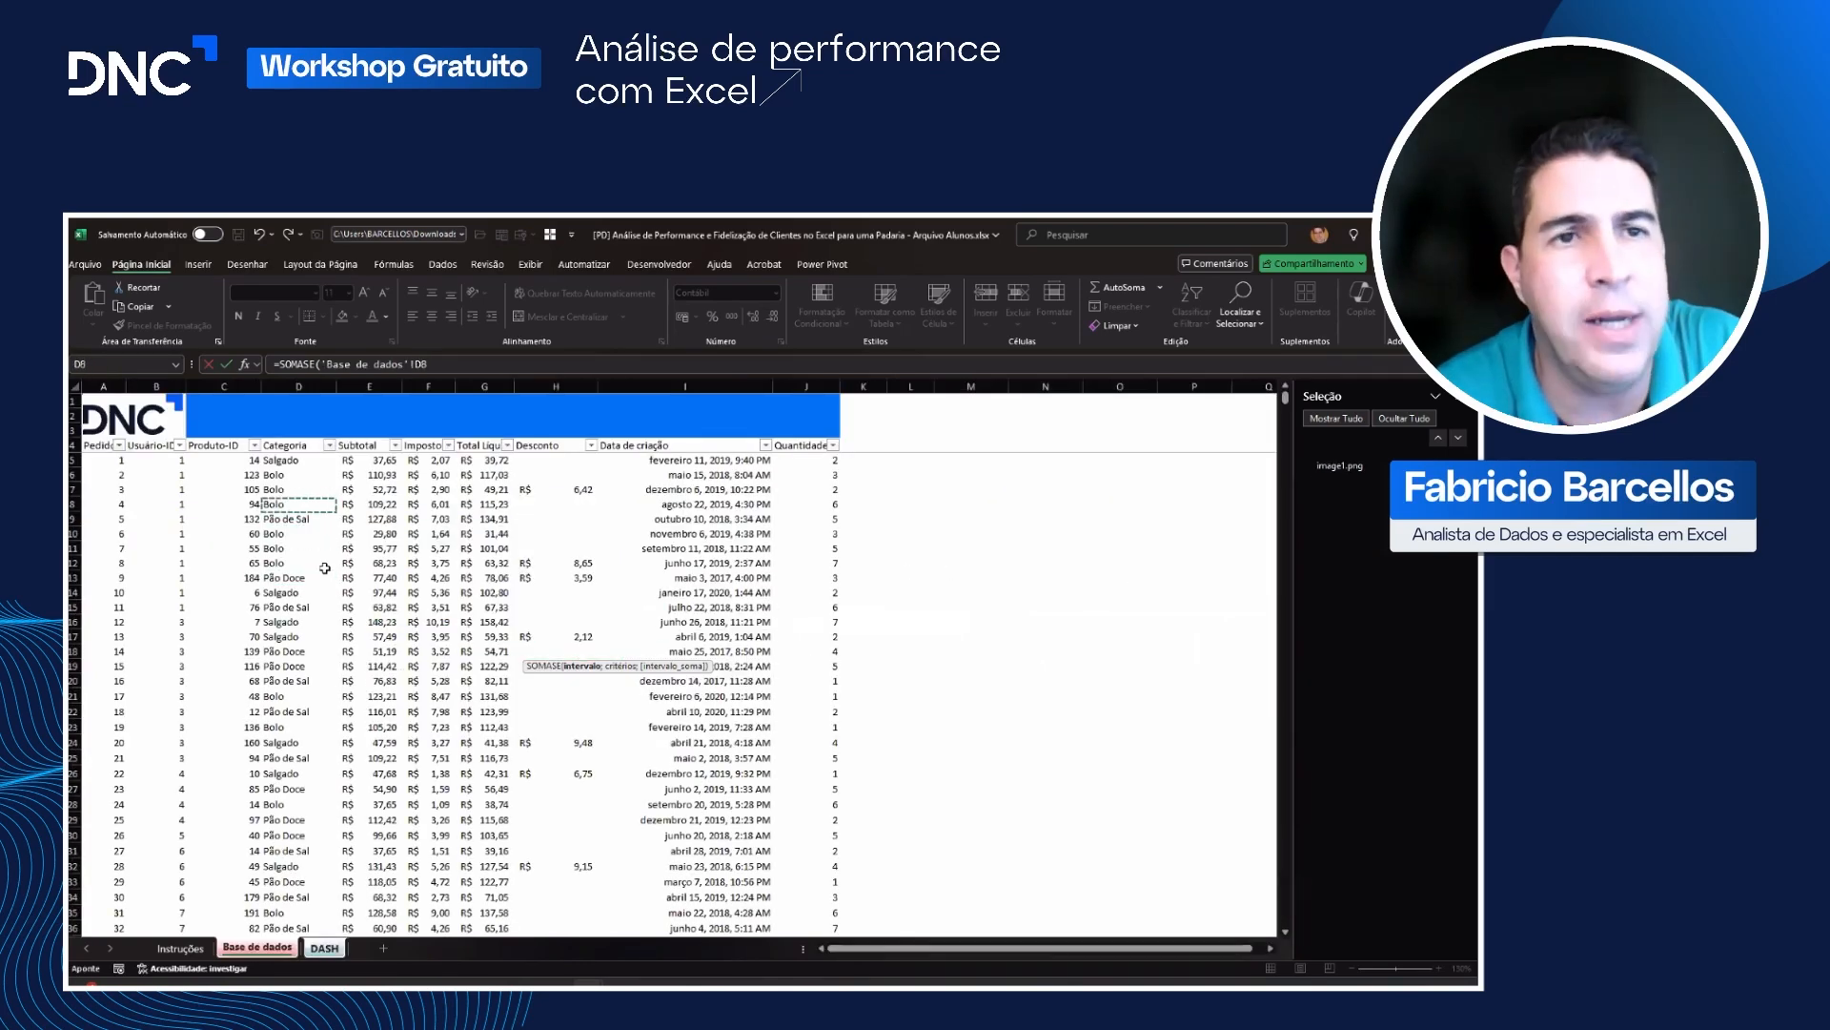
key("Down")
key("ctrl+shift+Down")
type(";")
Step: Complete the R13 formula with DASH!Q13 as the criterion and the Quantidade column 'Base de dados'!J5:J3004 as the sum range
left_click(325, 948)
left_click(413, 709)
key("Up")
key("Up")
key("Up")
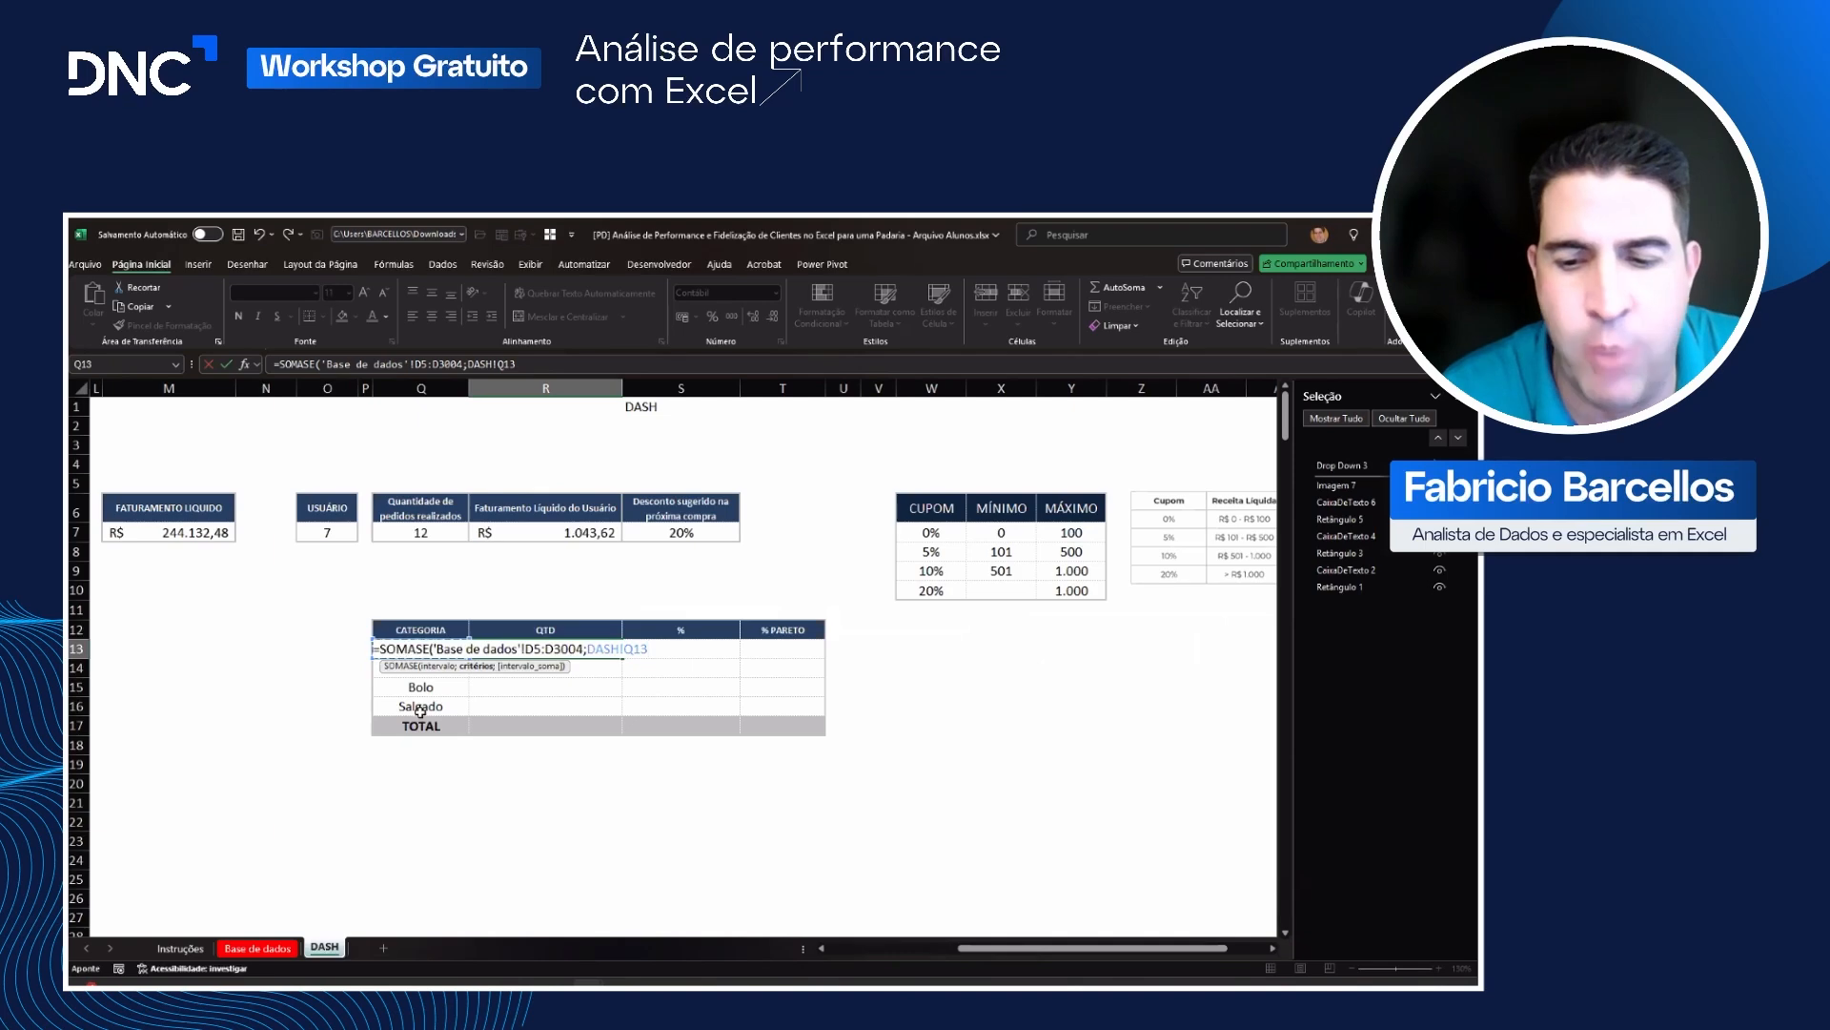
type(";")
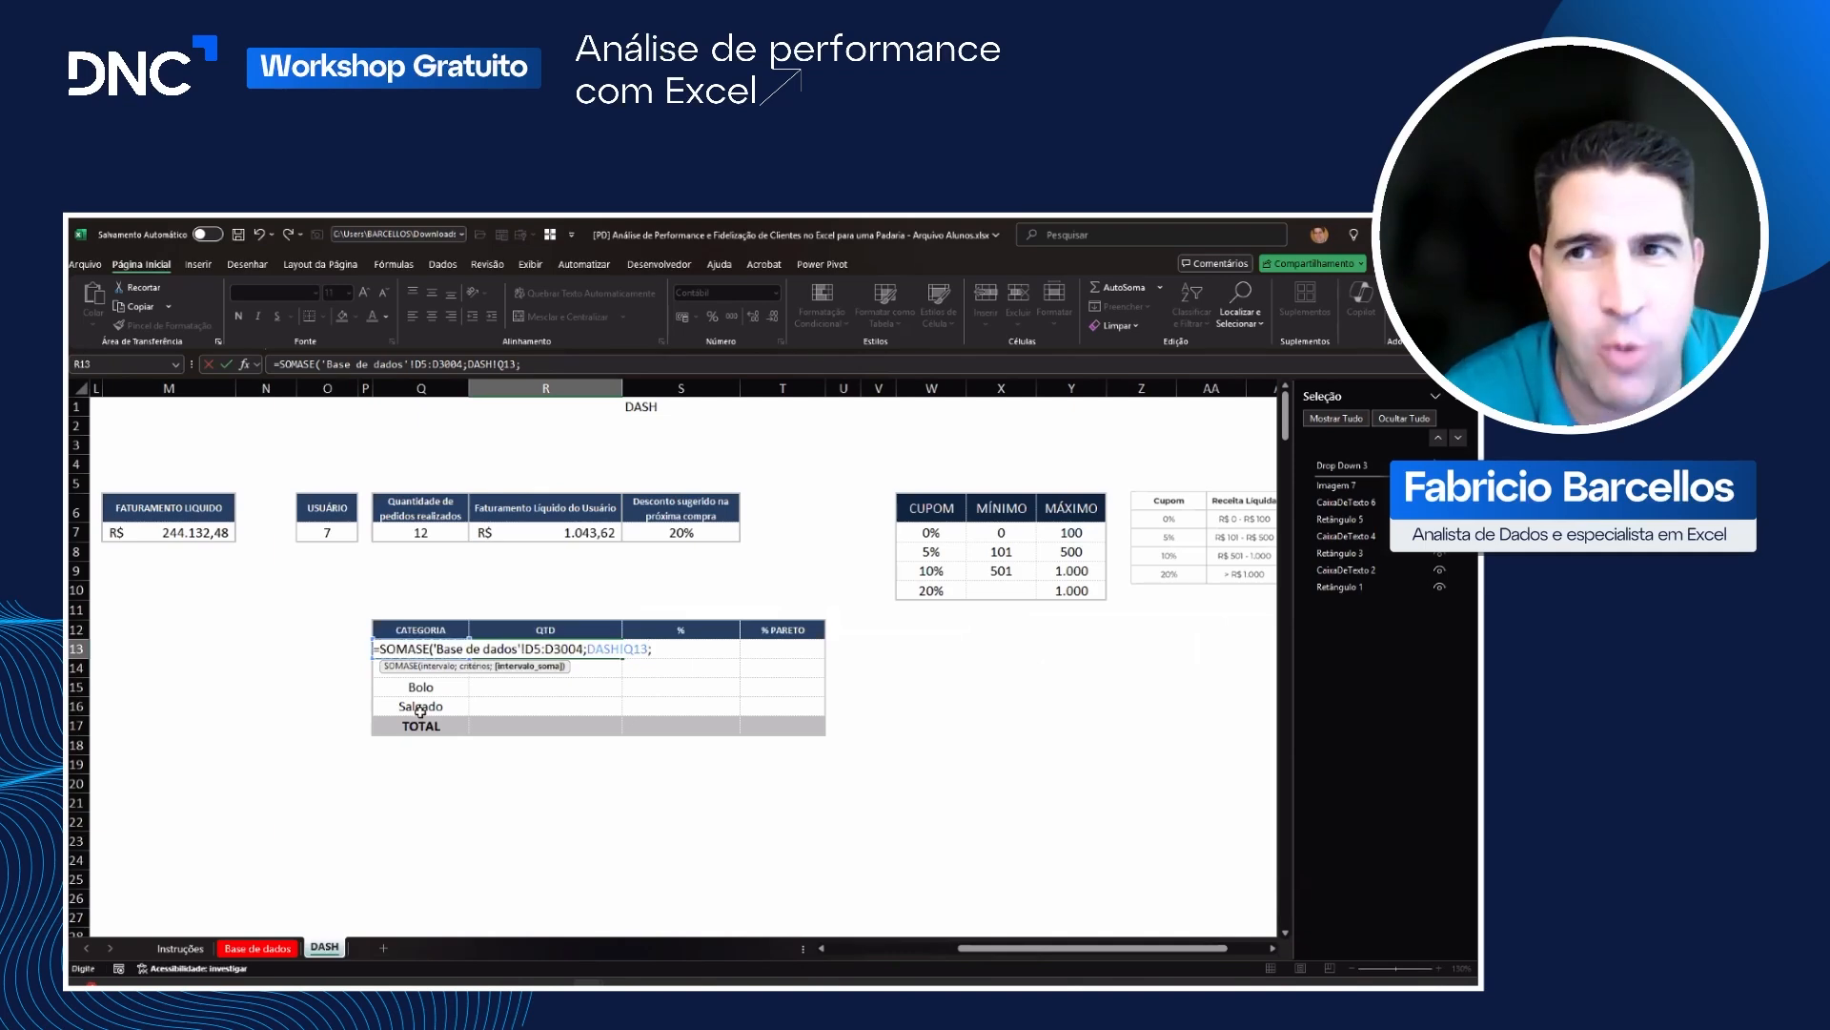
left_click(266, 952)
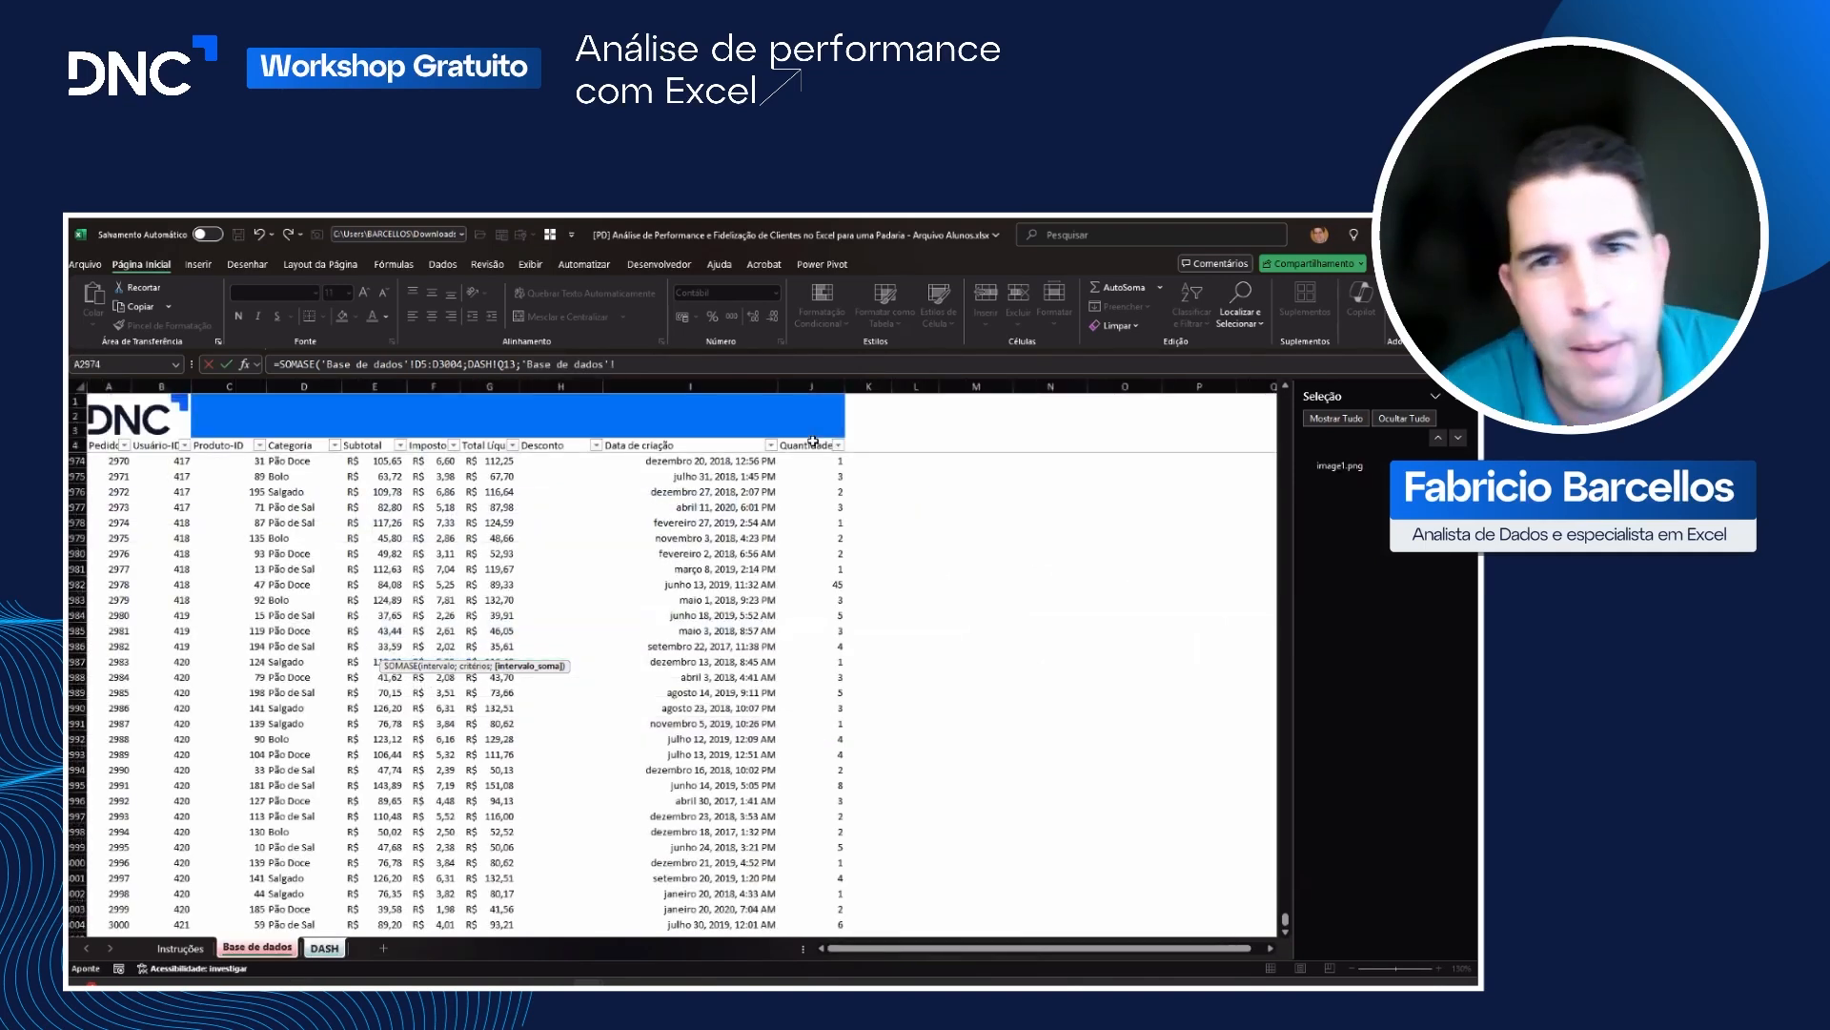
key("ctrl+shift+Down")
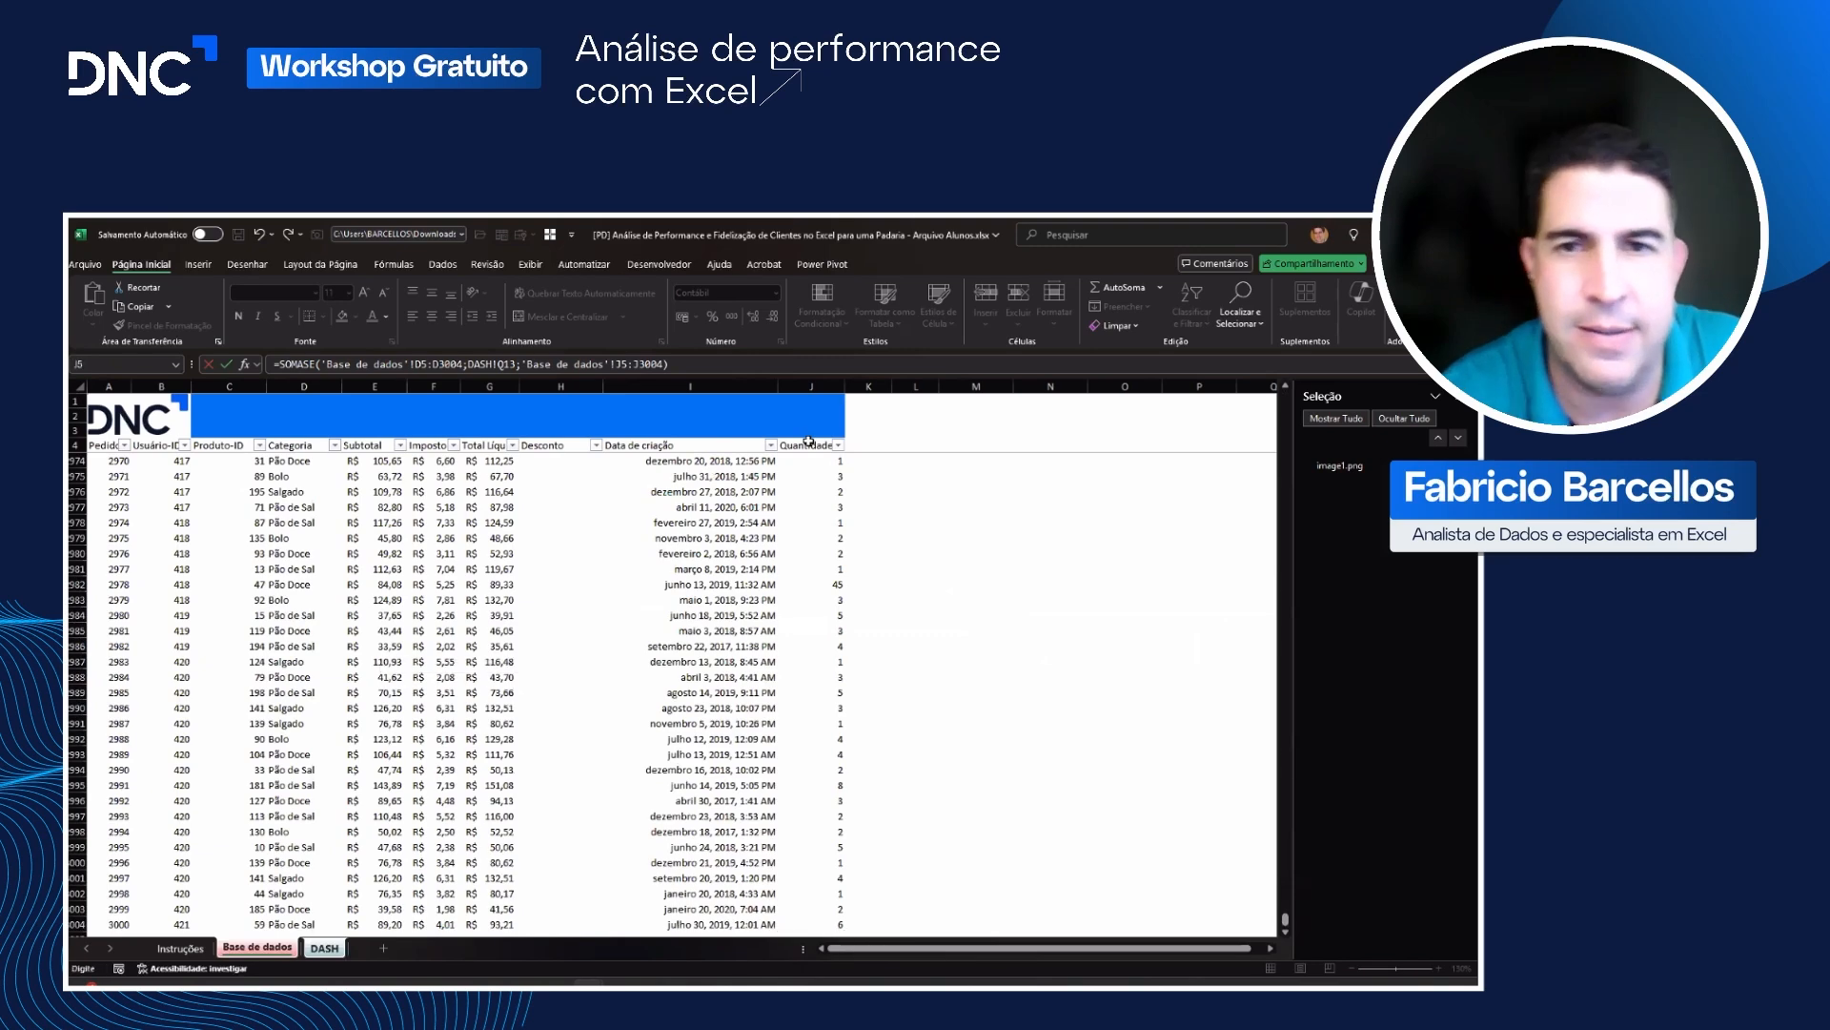
key("Return")
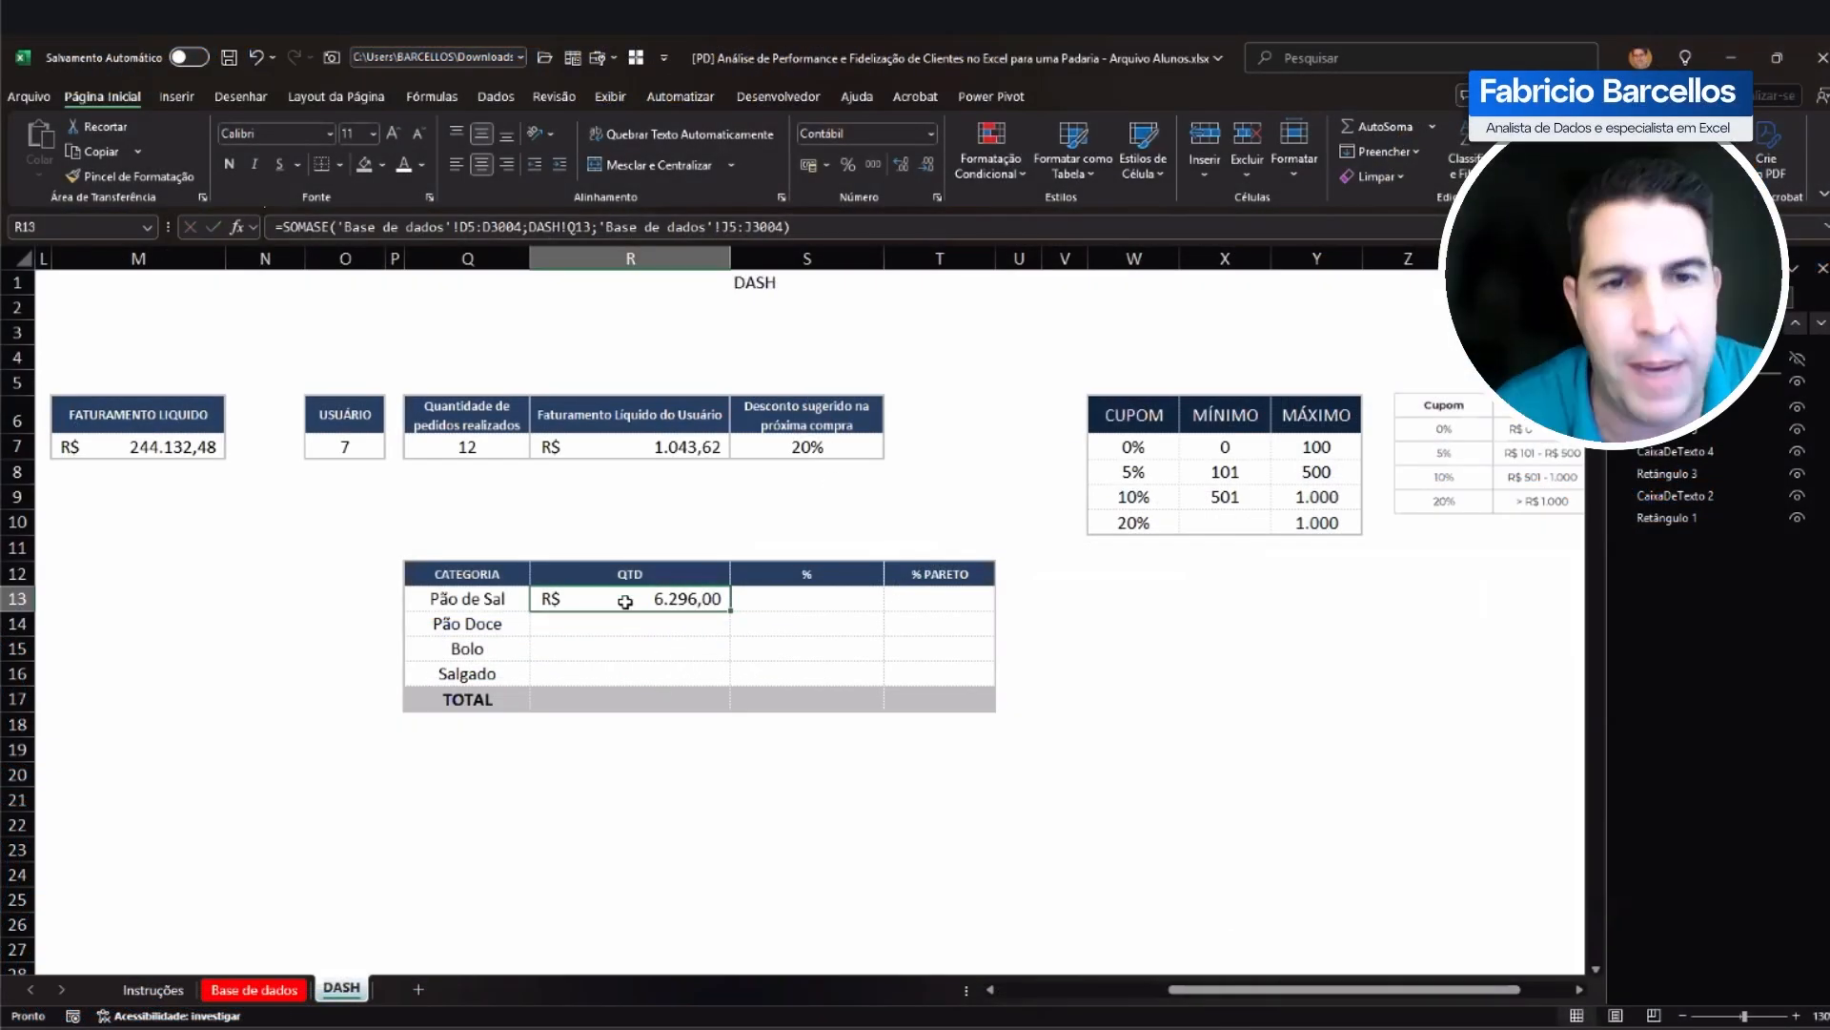
Step: Format the QTD cells R13:R17 as Número with 0 decimal places and the thousands separator
left_click_drag(633, 602, 645, 695)
right_click(649, 688)
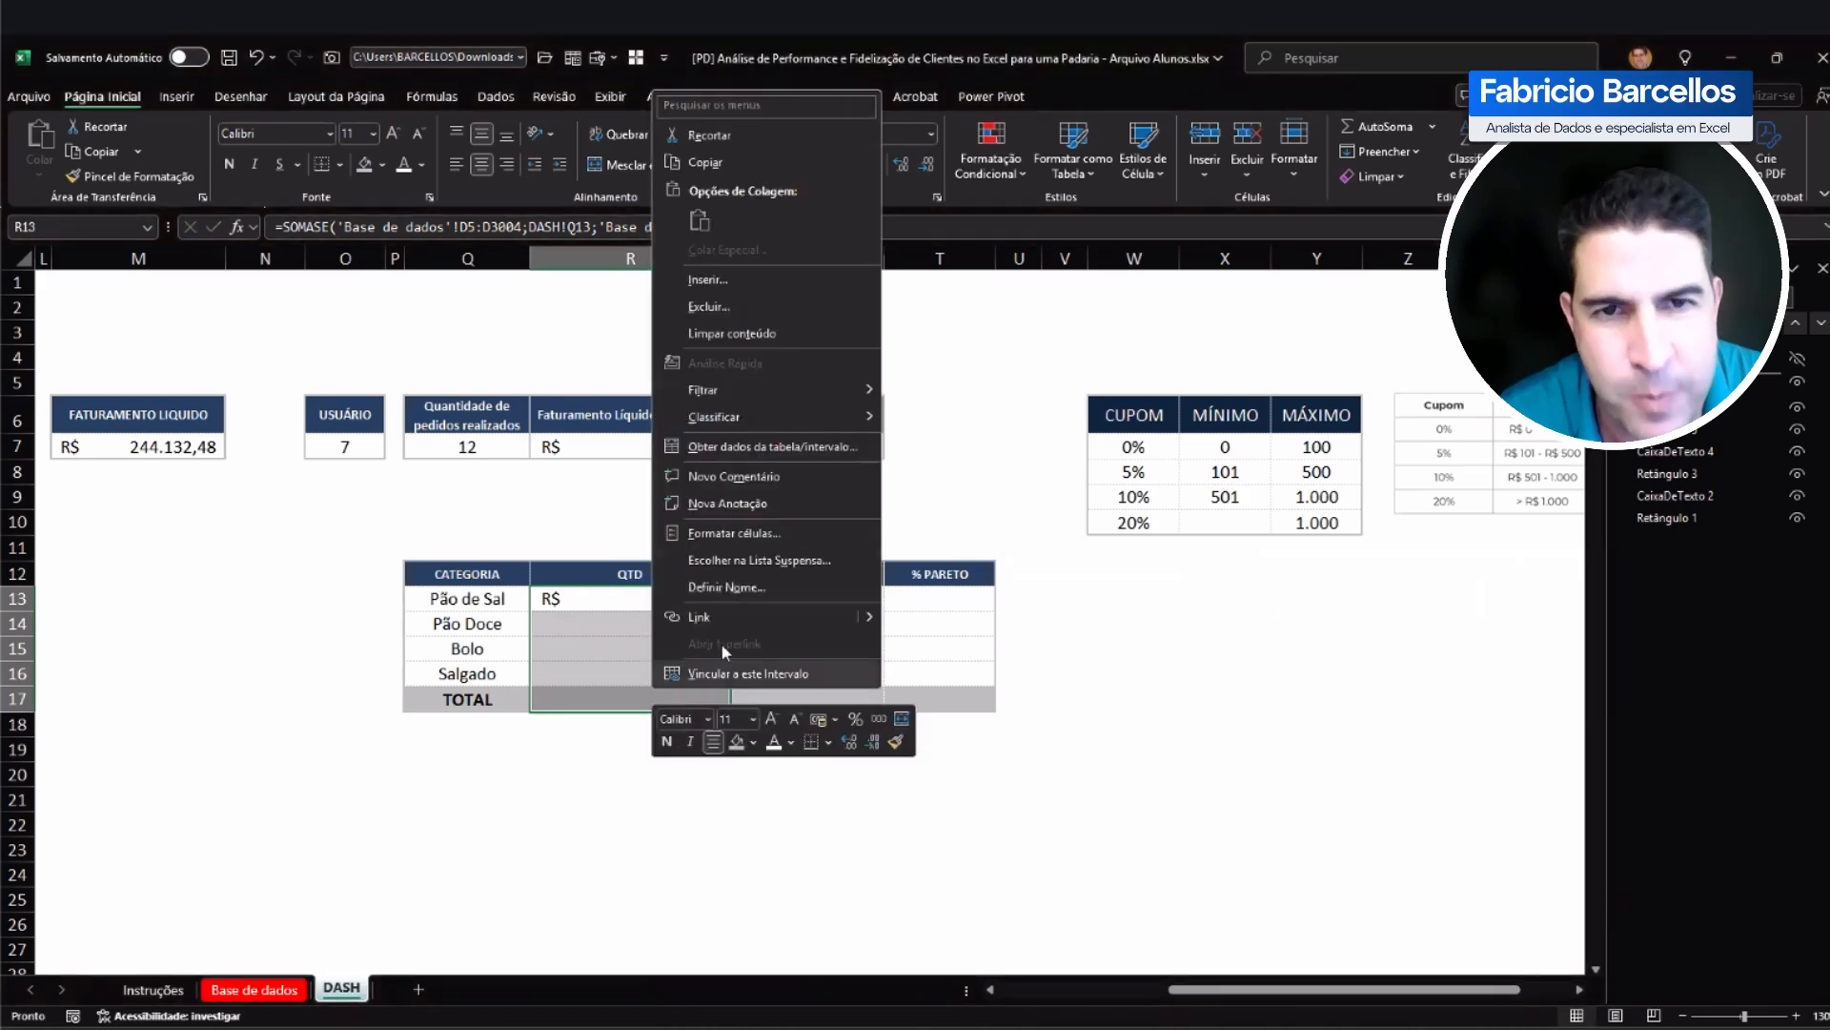
left_click(727, 534)
left_click(496, 336)
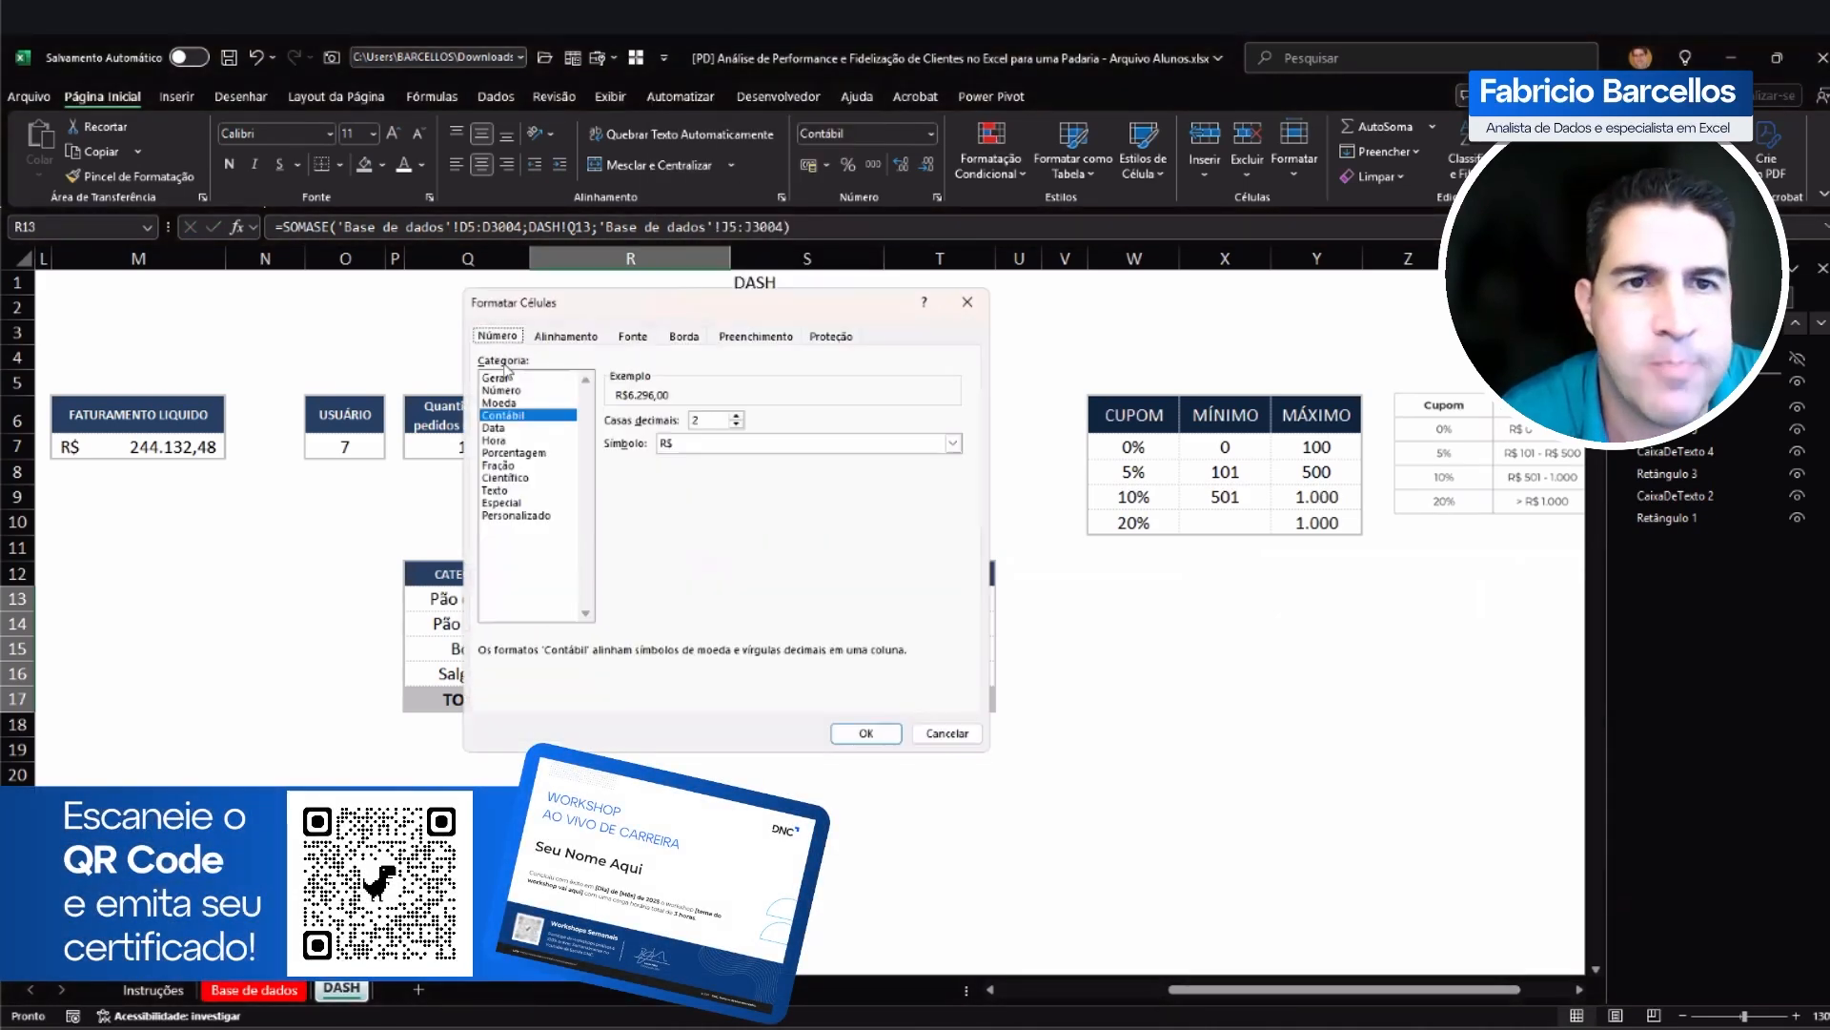
left_click(557, 391)
left_click_drag(705, 418, 631, 423)
type("0")
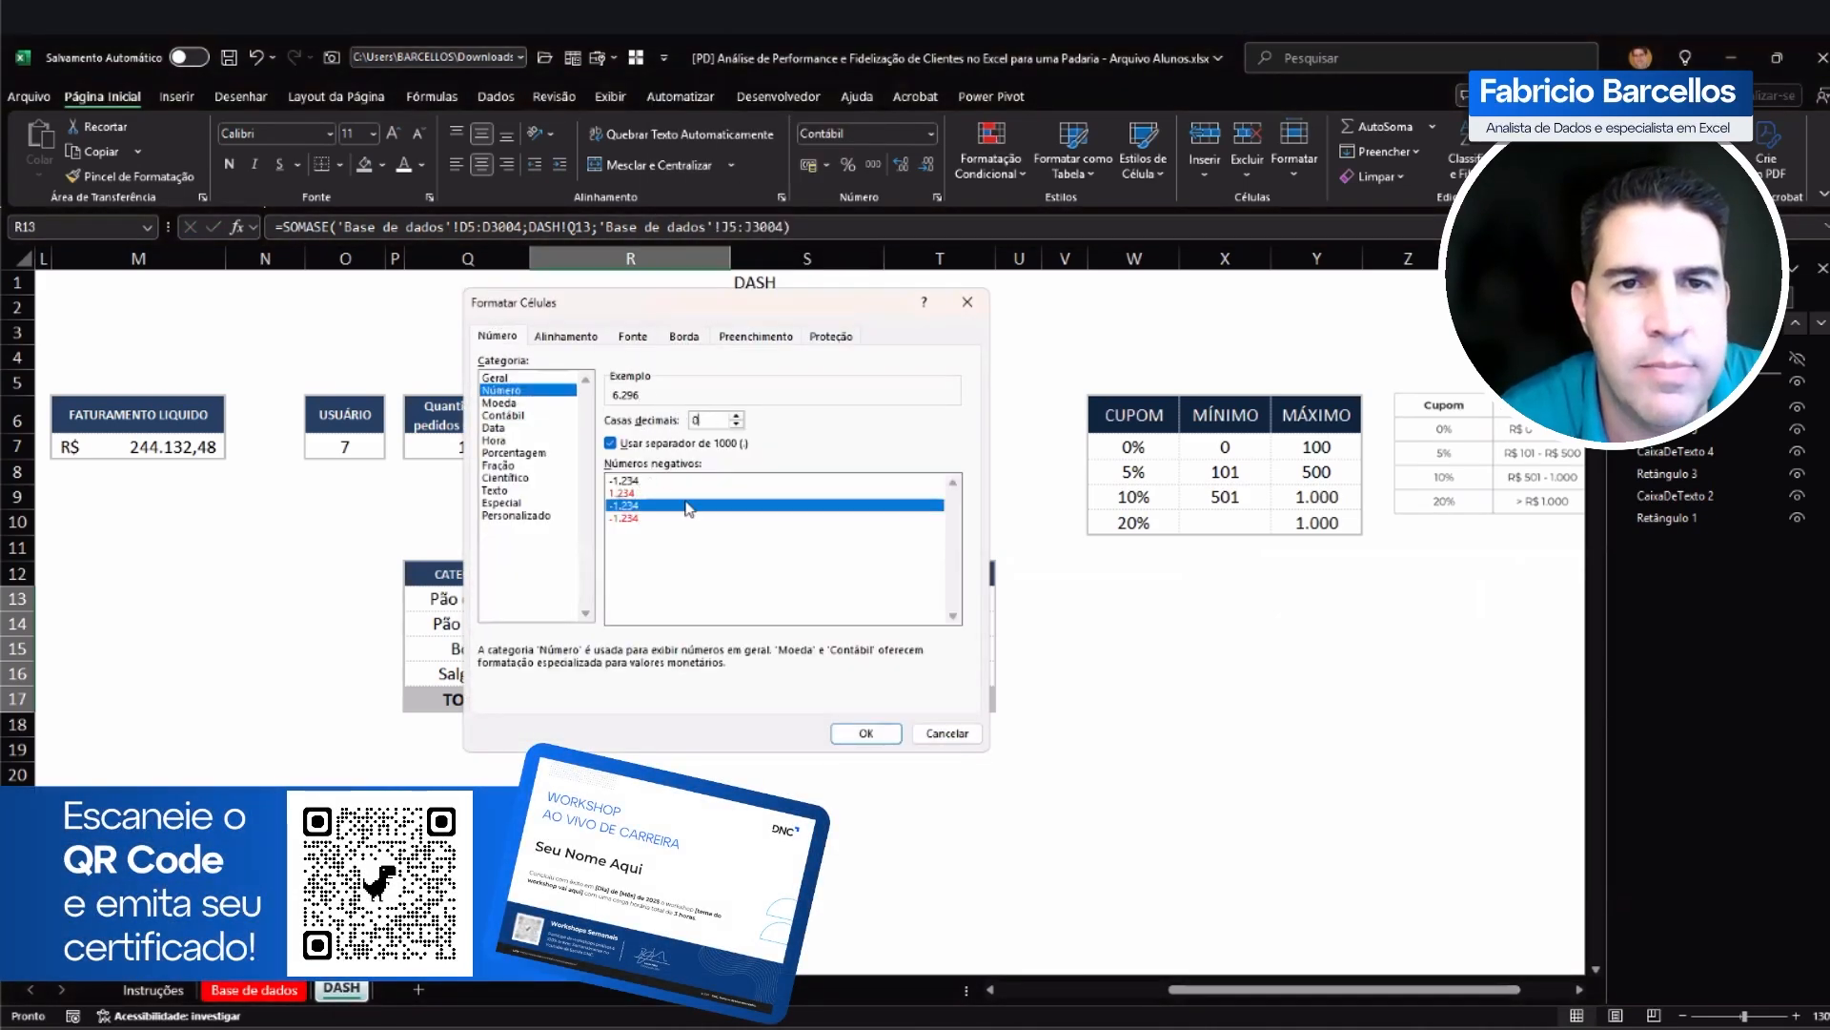
left_click(860, 735)
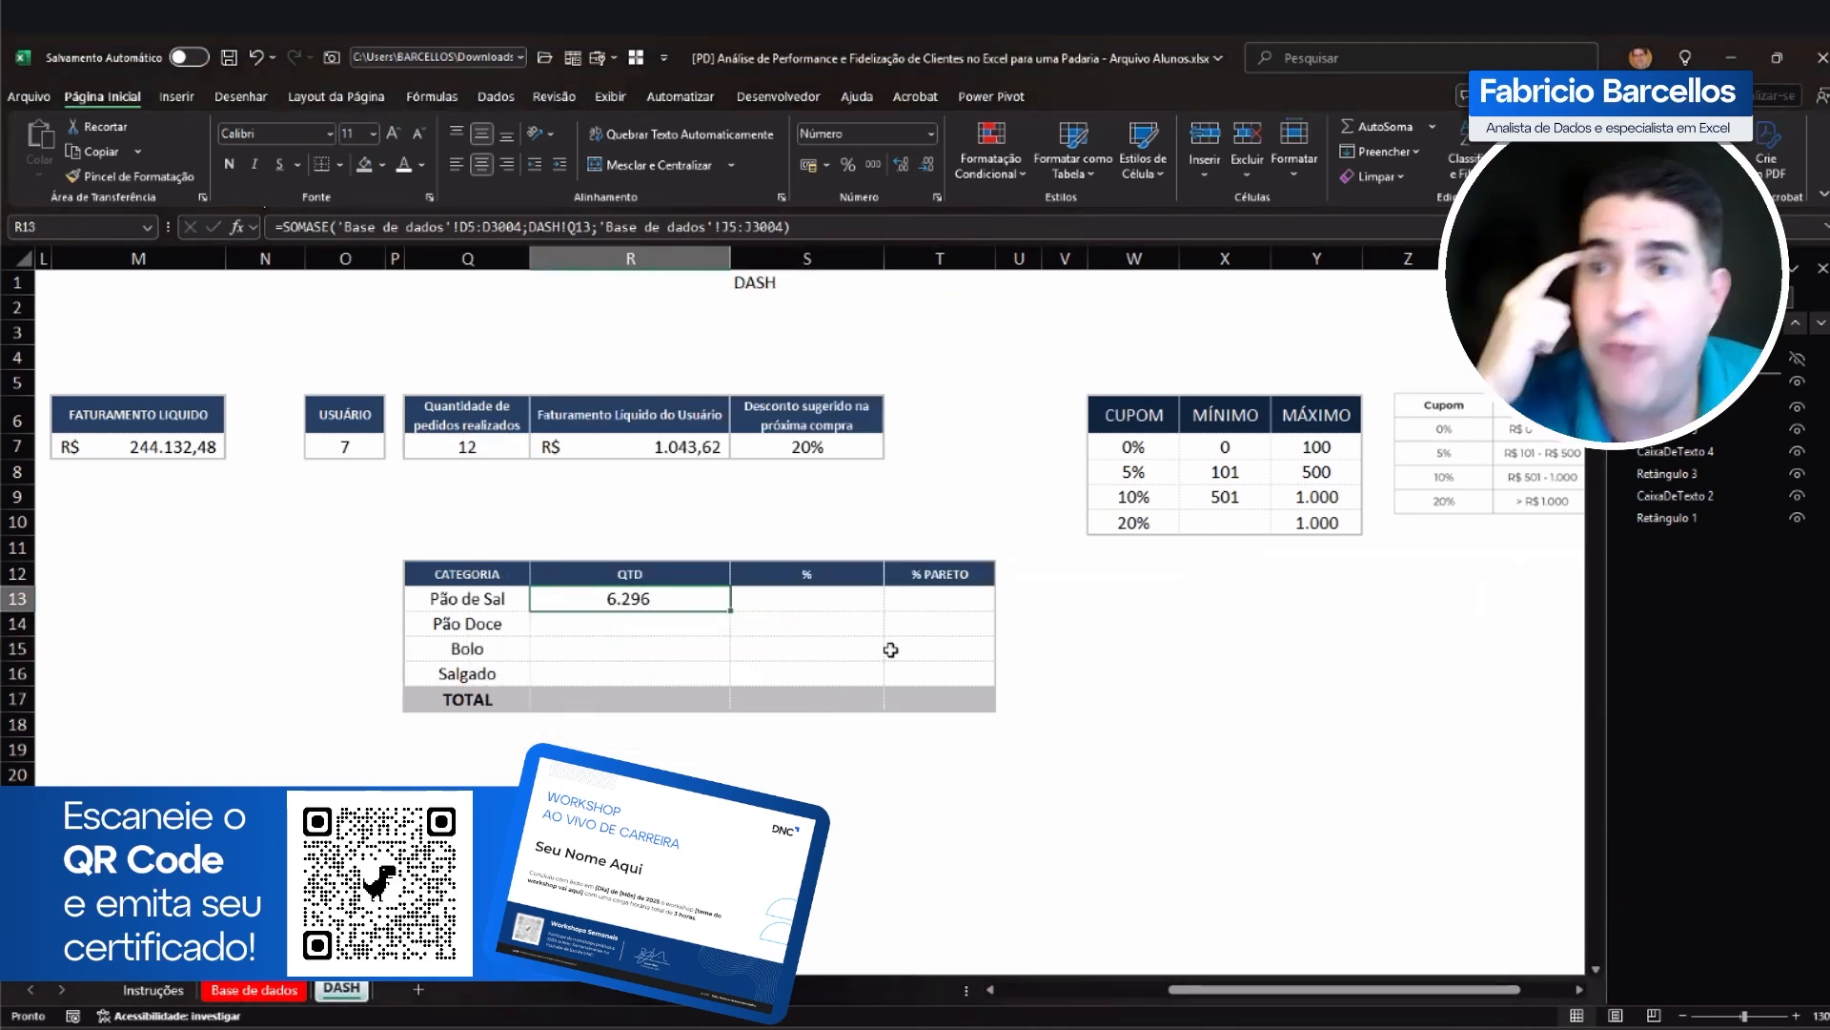
Step: Make both Base de dados ranges in the R13 formula absolute, as $D$5:$D$3004 and $J$5:$J$3004
double_click(624, 601)
left_click(517, 598)
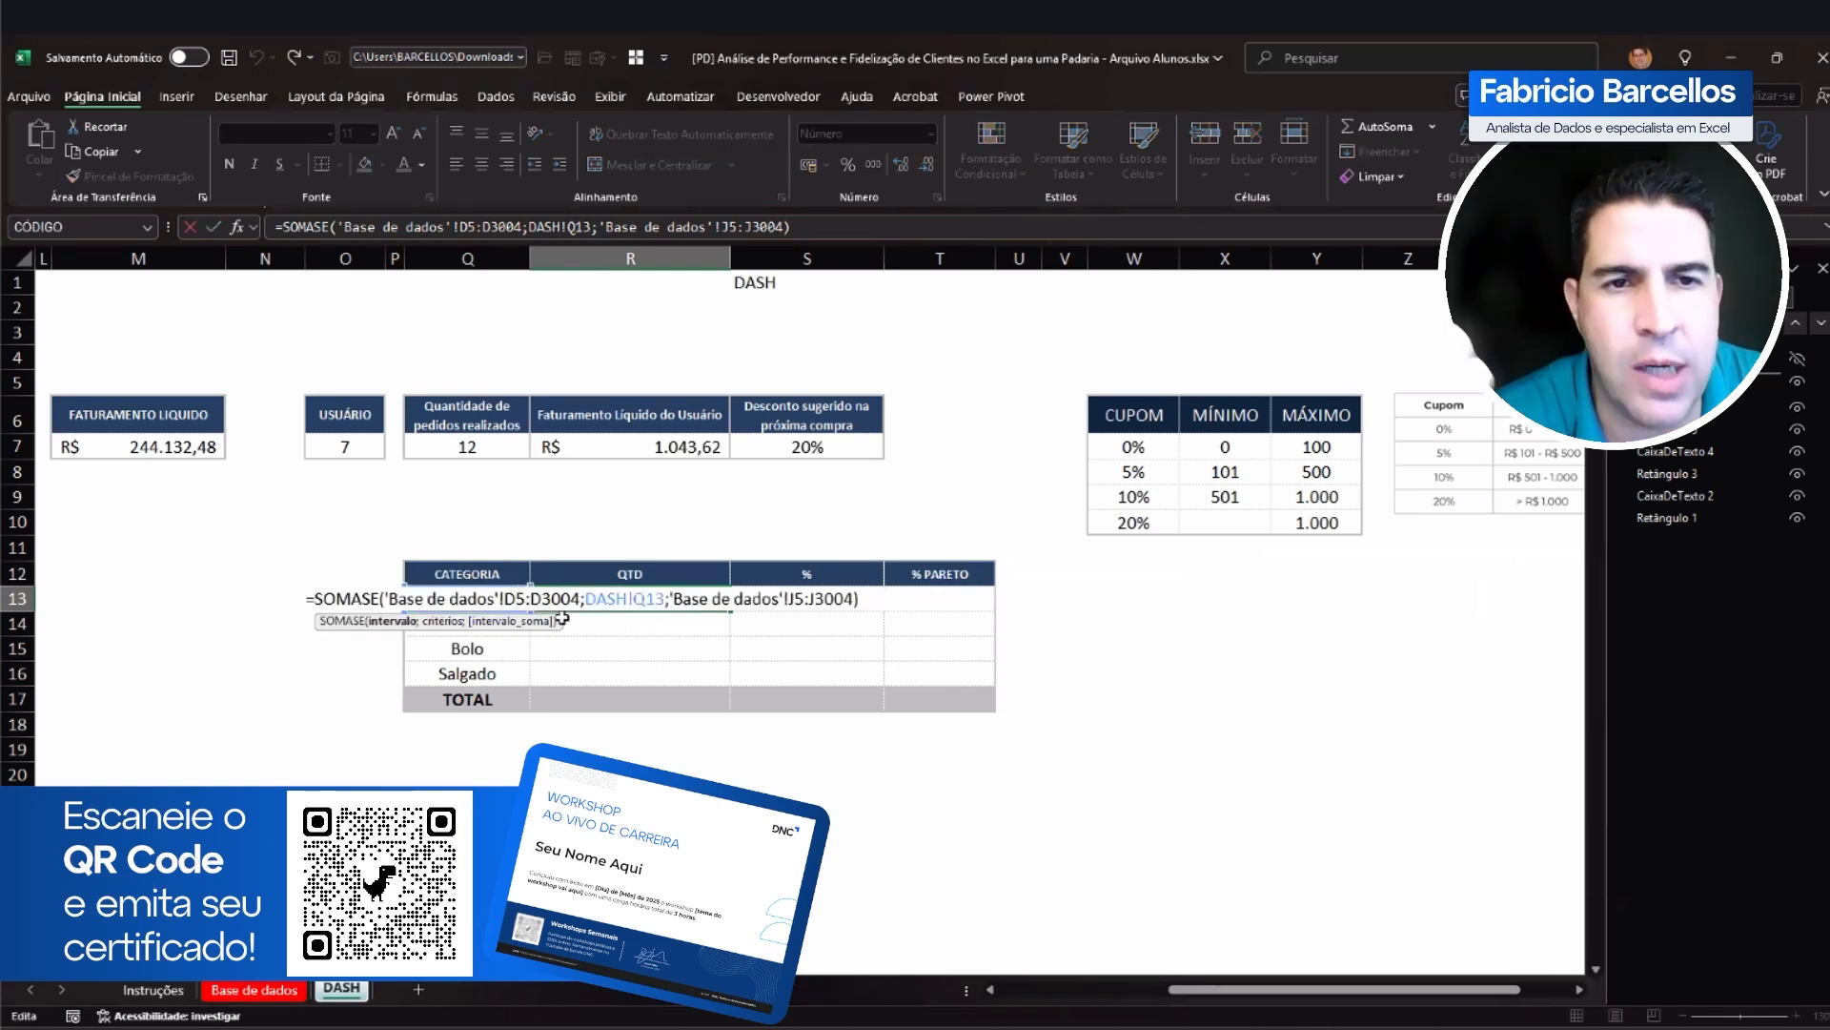
key("F4")
left_click(575, 599)
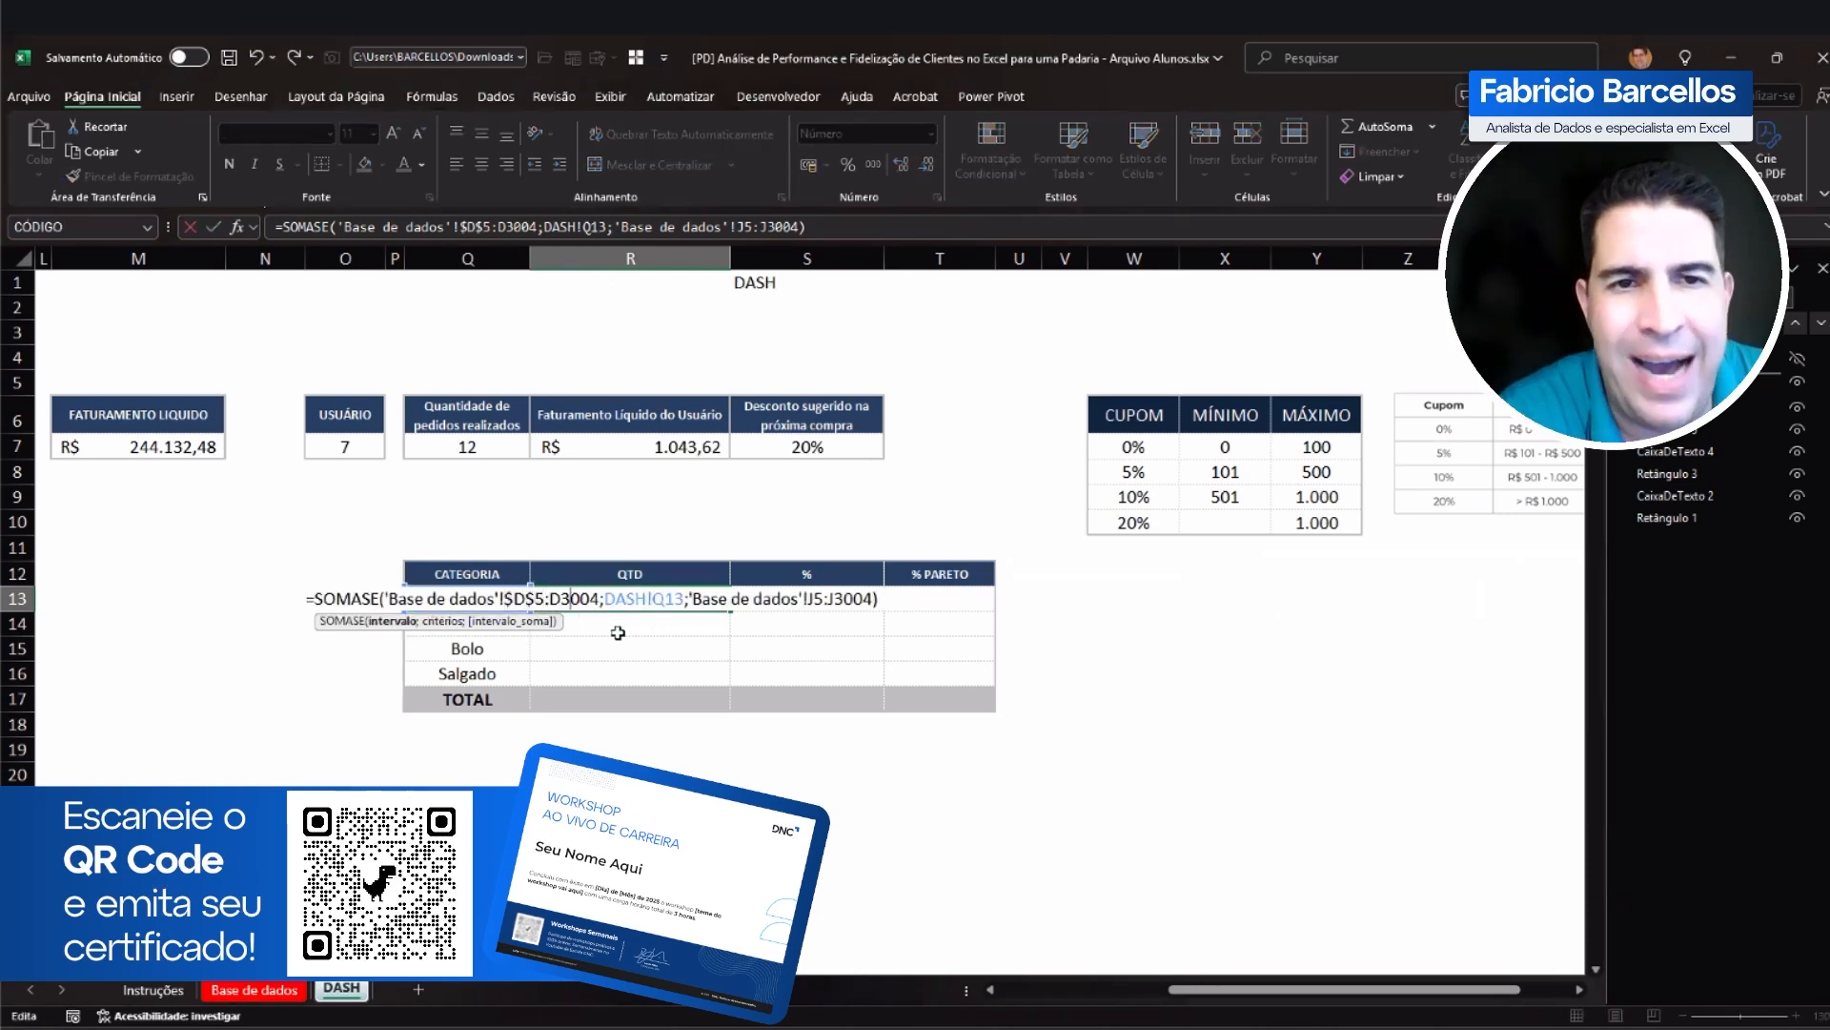
key("F4")
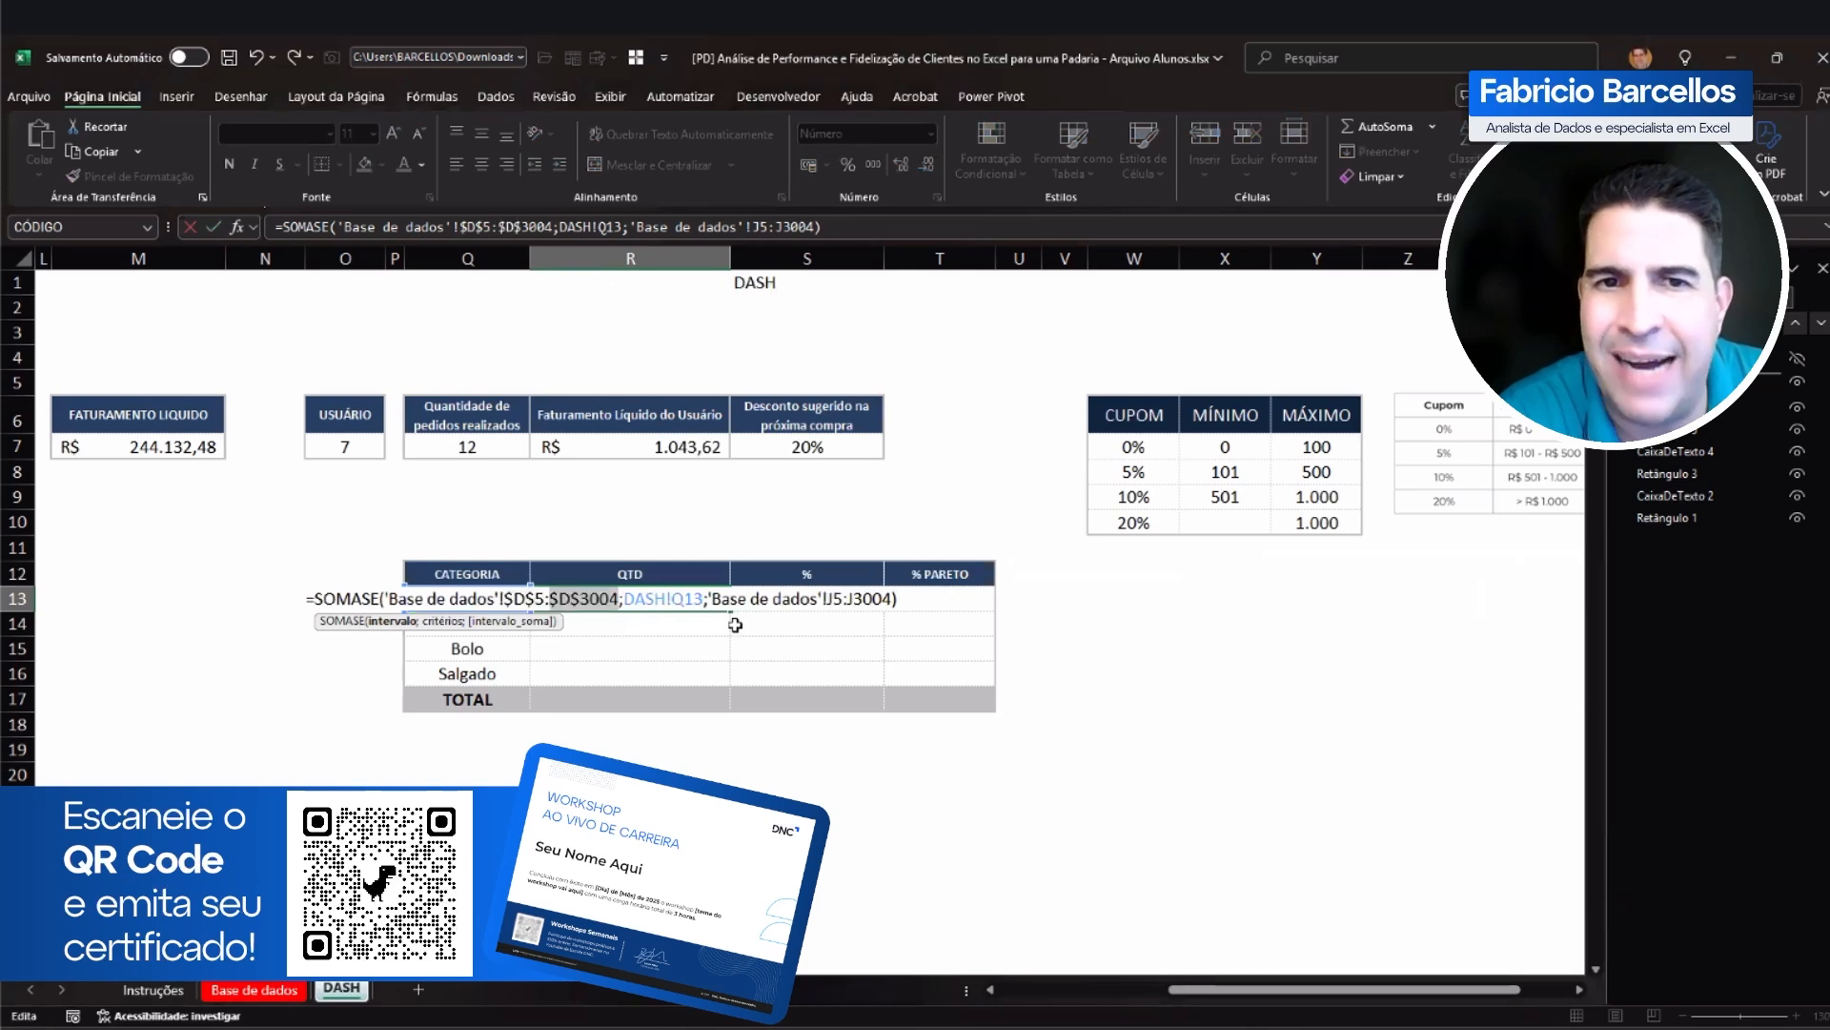
left_click(833, 599)
key("F4")
left_click(891, 599)
key("F4")
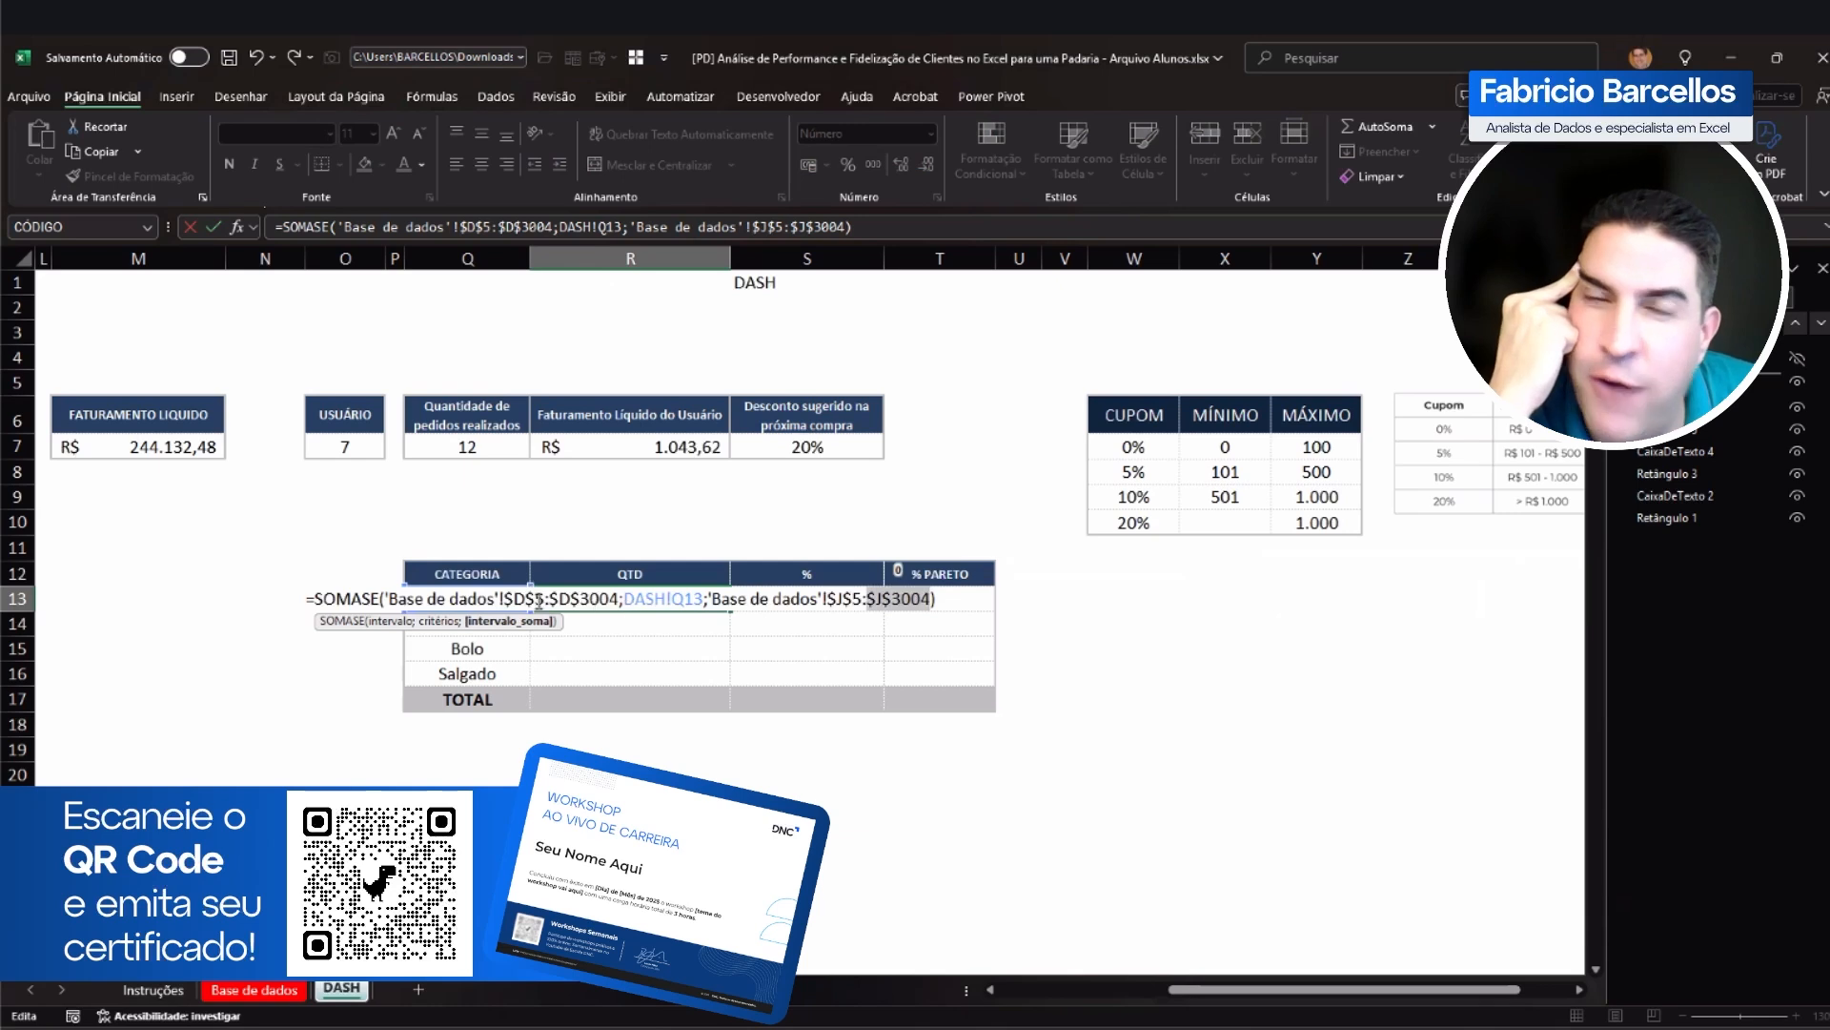
Step: Examine the 'Base de dados' sheet reference and its range end inside the R13 formula, and commit the formula
left_click(387, 599)
left_click_drag(386, 598, 500, 599)
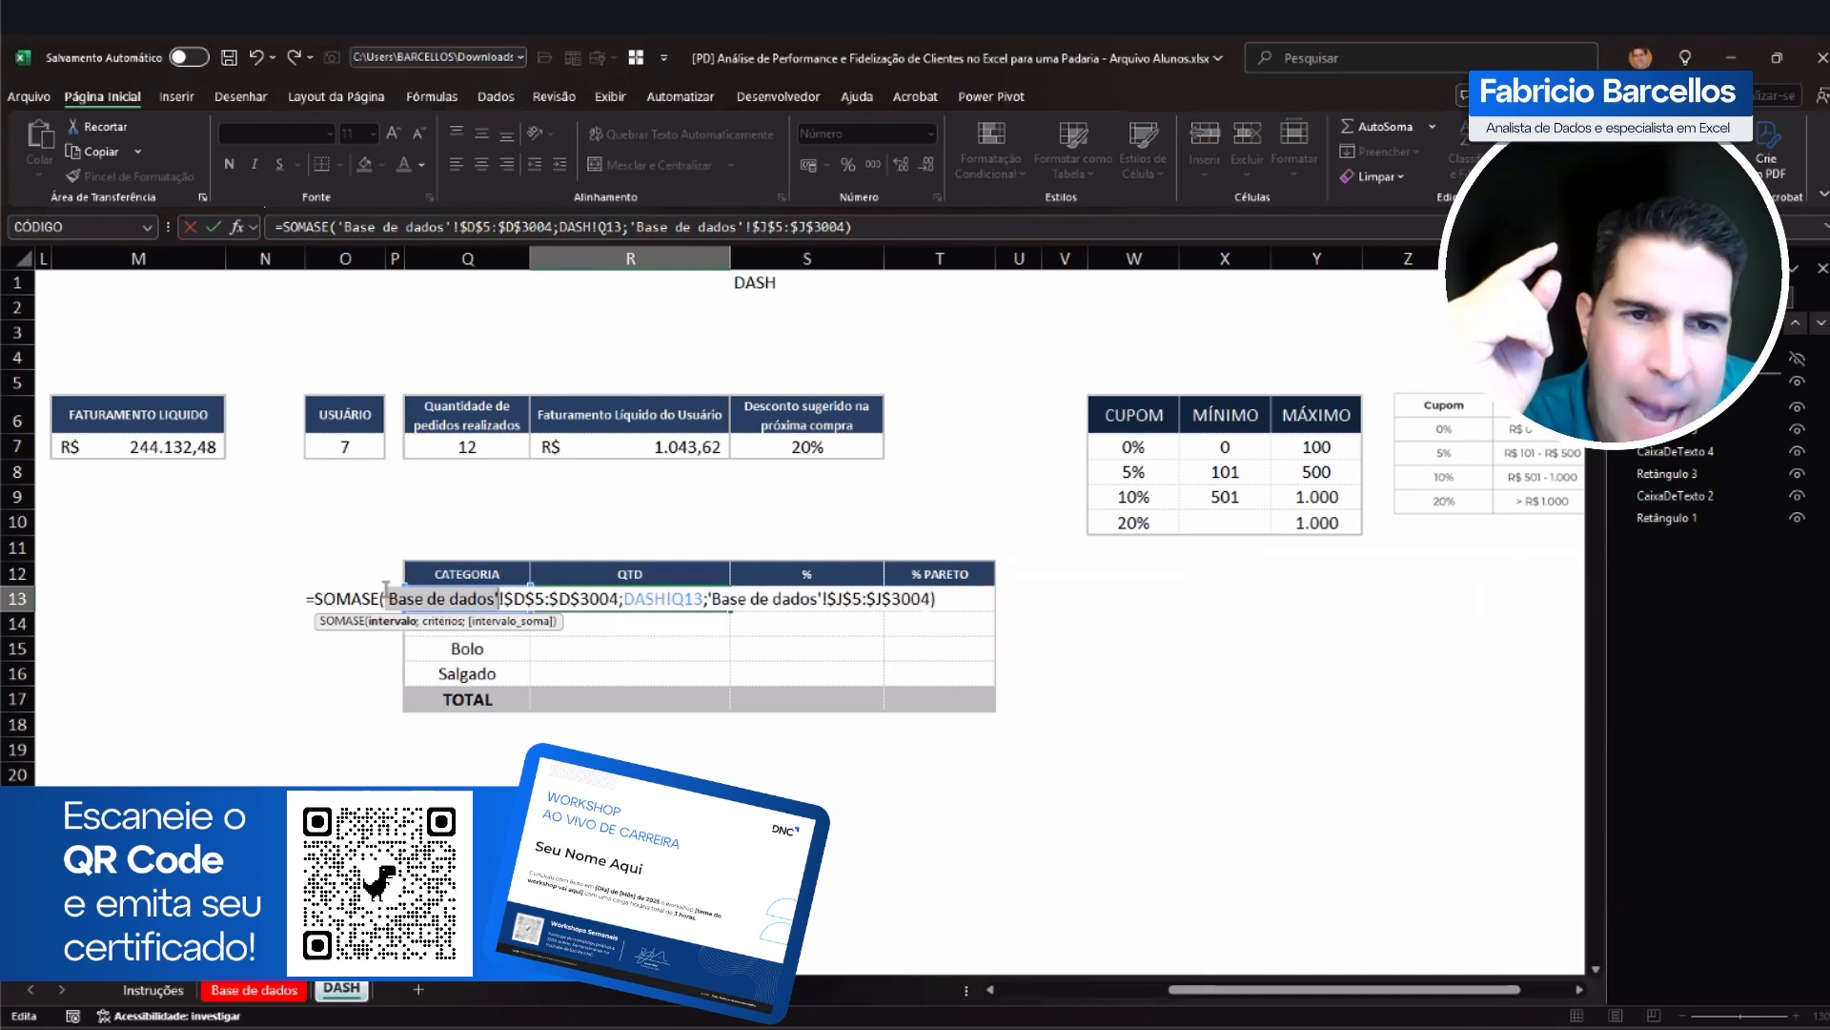
key("Left")
left_click(497, 599)
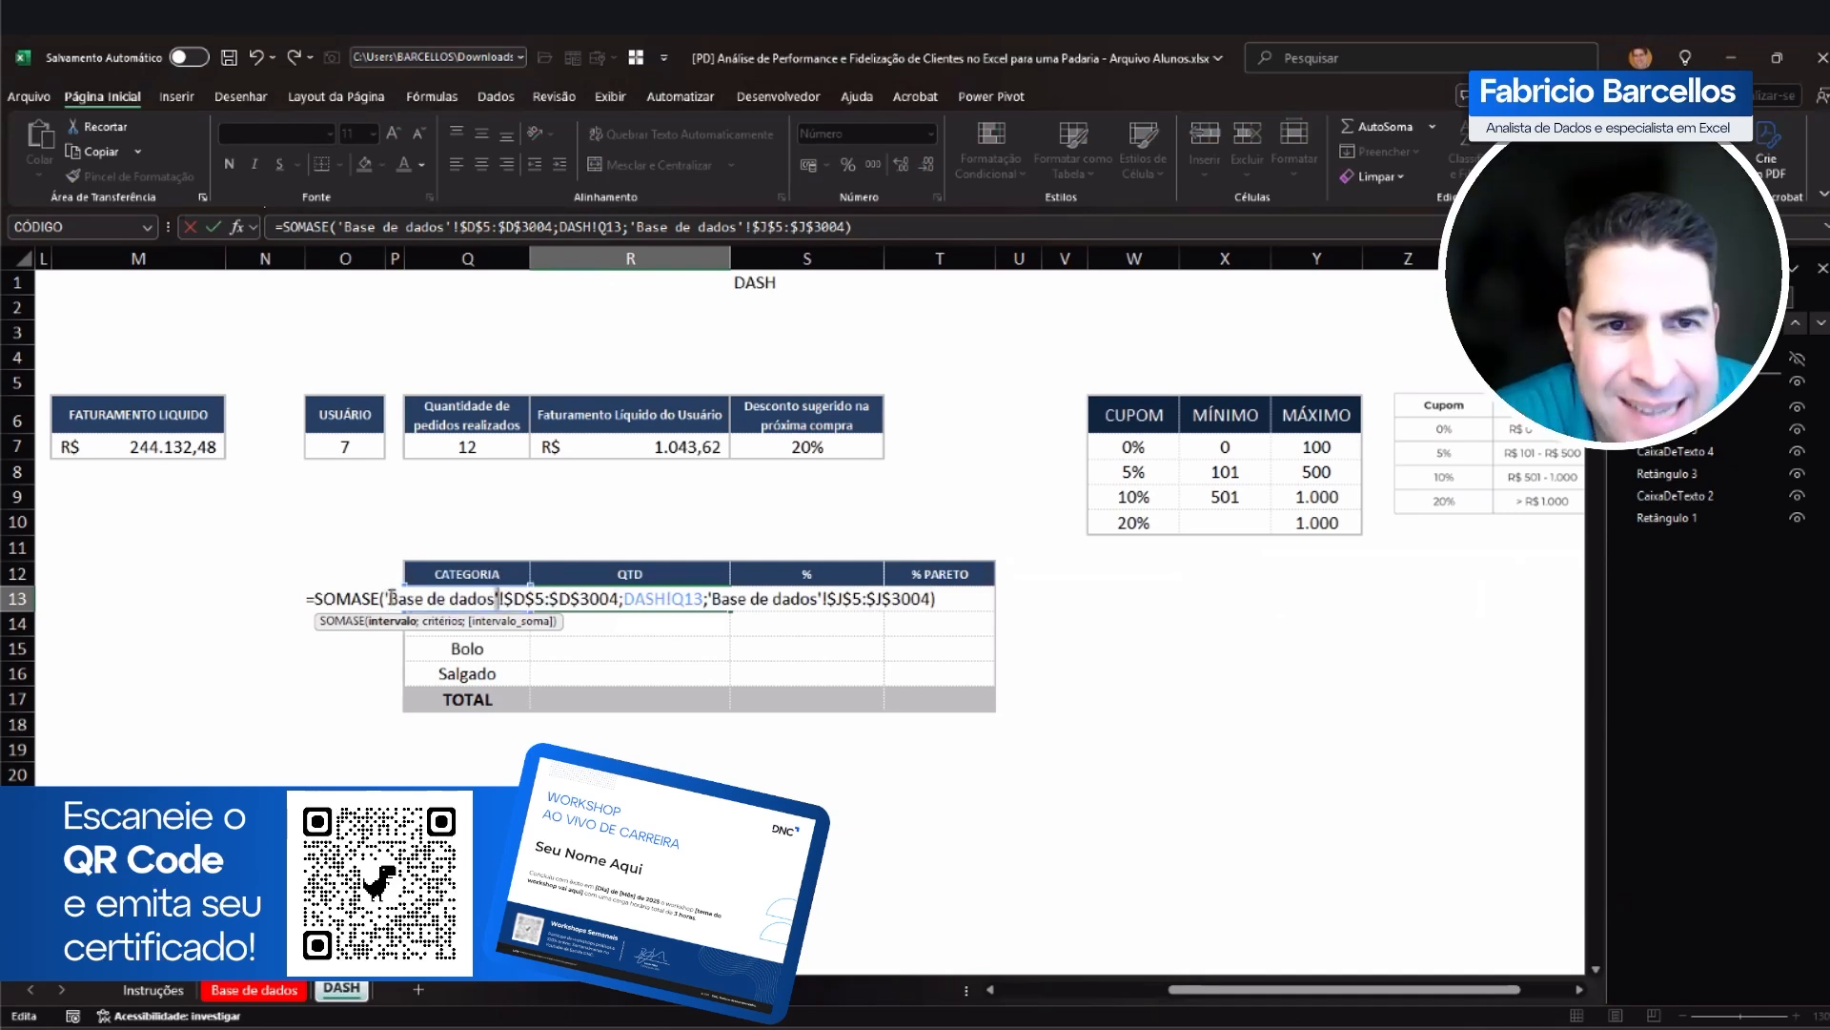
left_click_drag(389, 593, 498, 598)
left_click(501, 599)
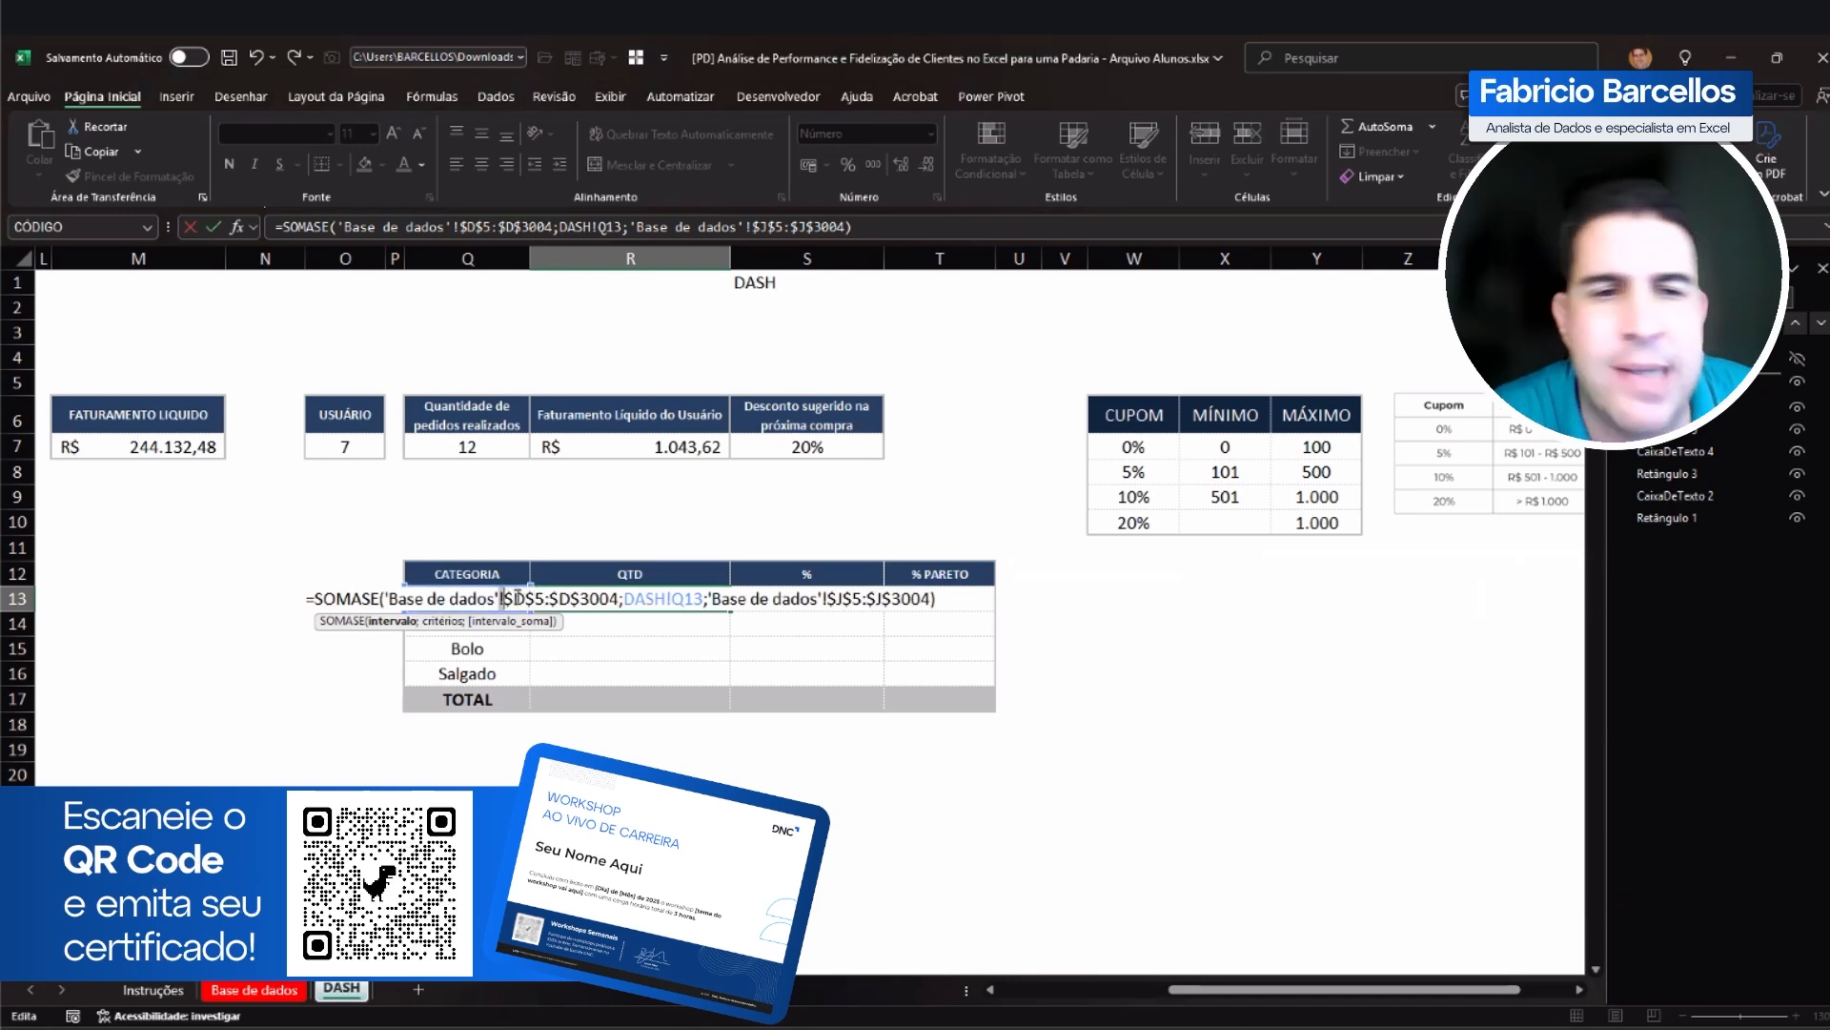
left_click_drag(569, 599, 619, 598)
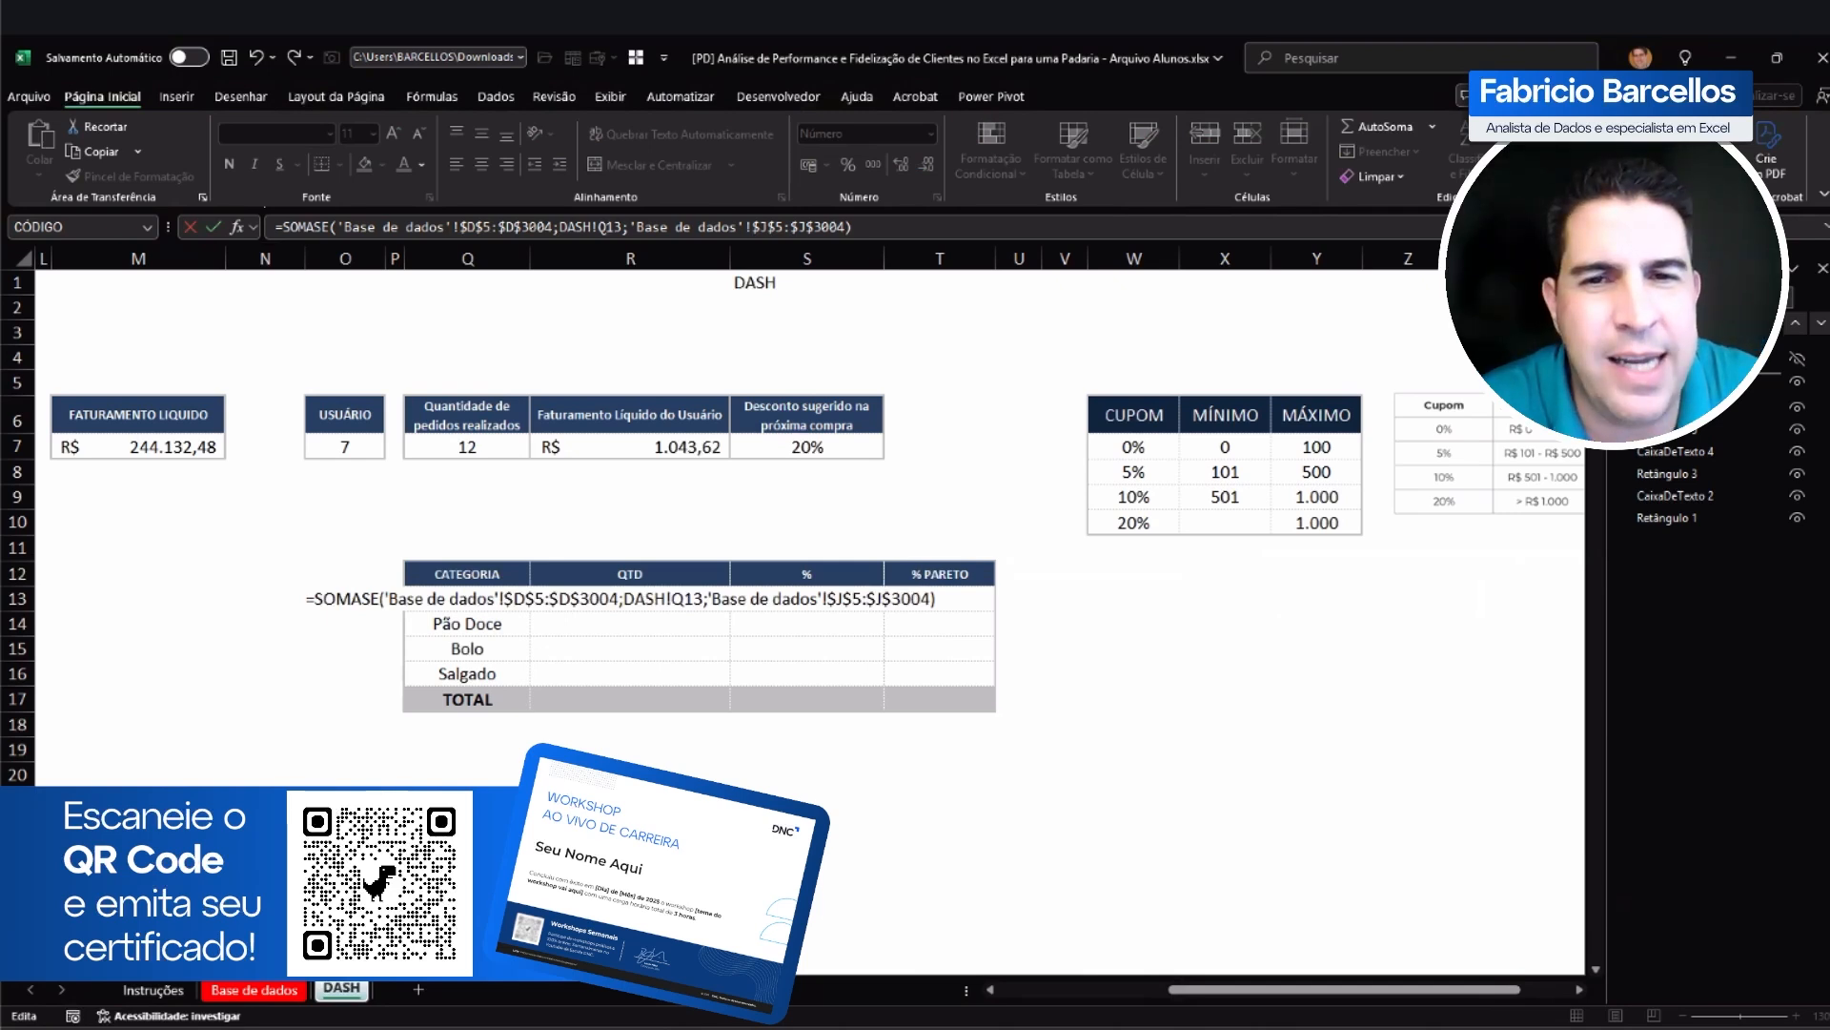
key("Return")
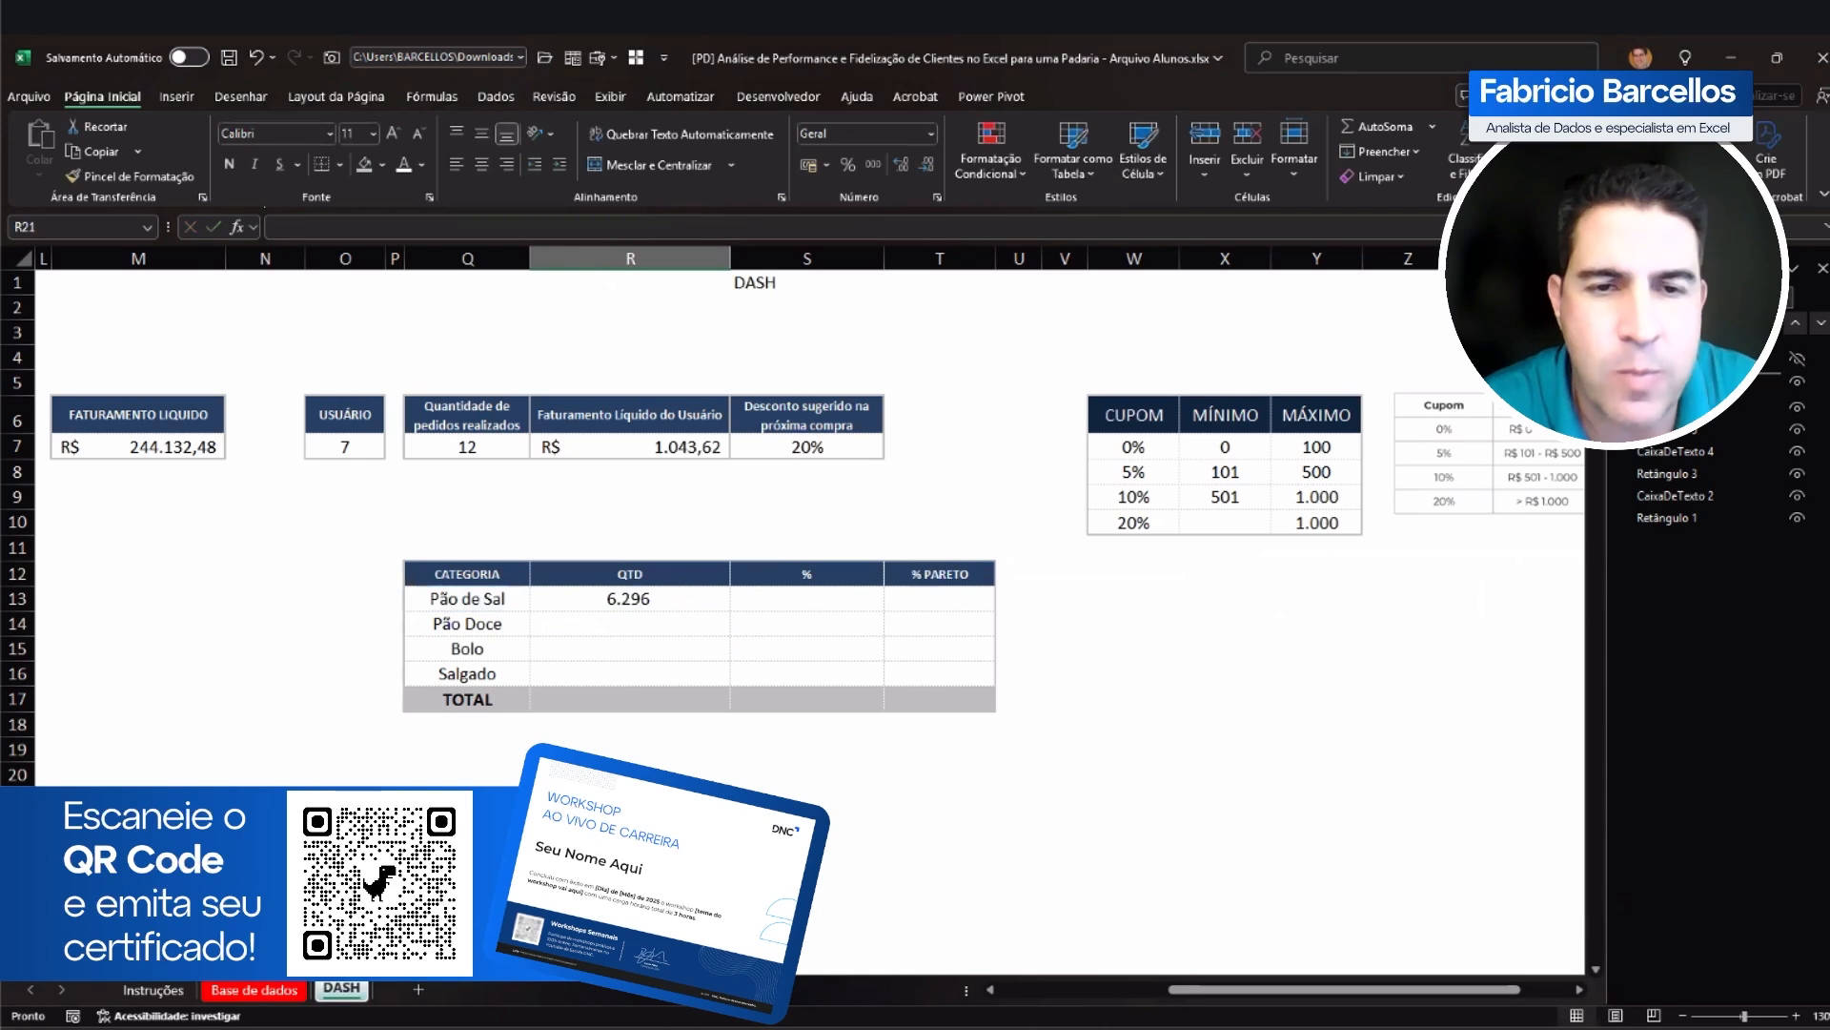
type("=SOMASE(")
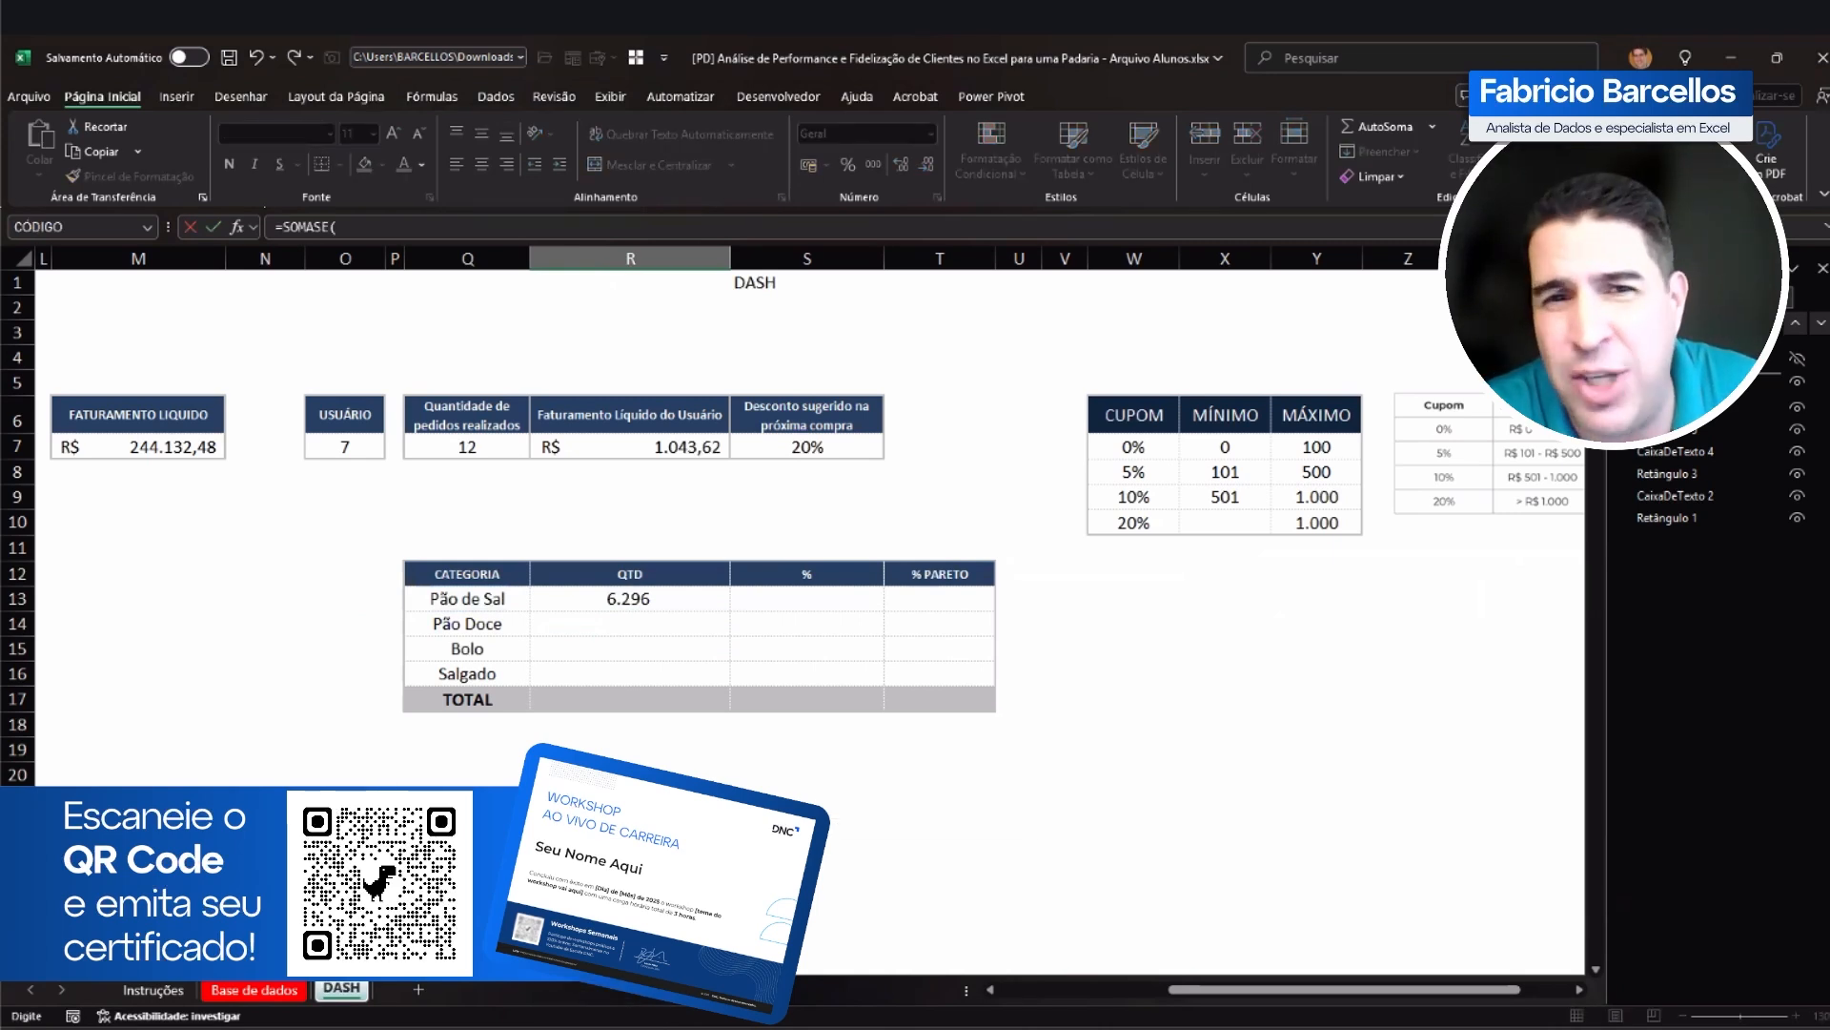
key("Escape")
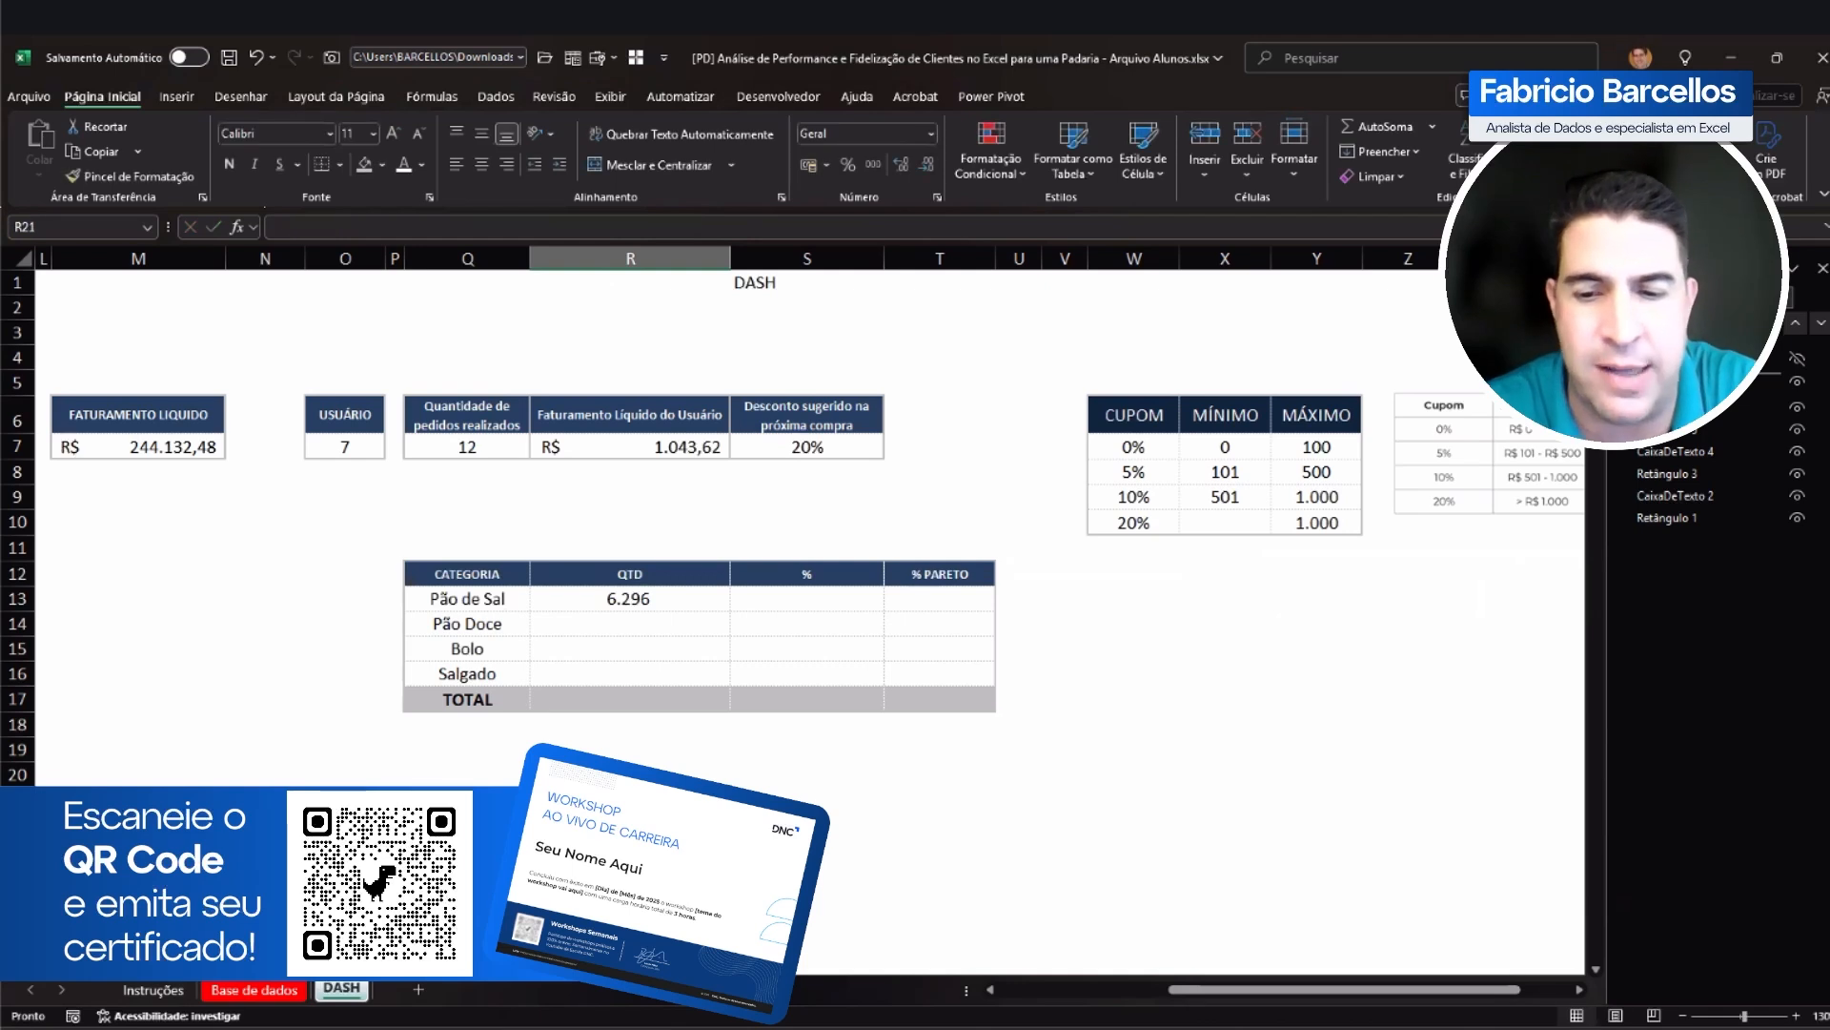
type("=PROCV(")
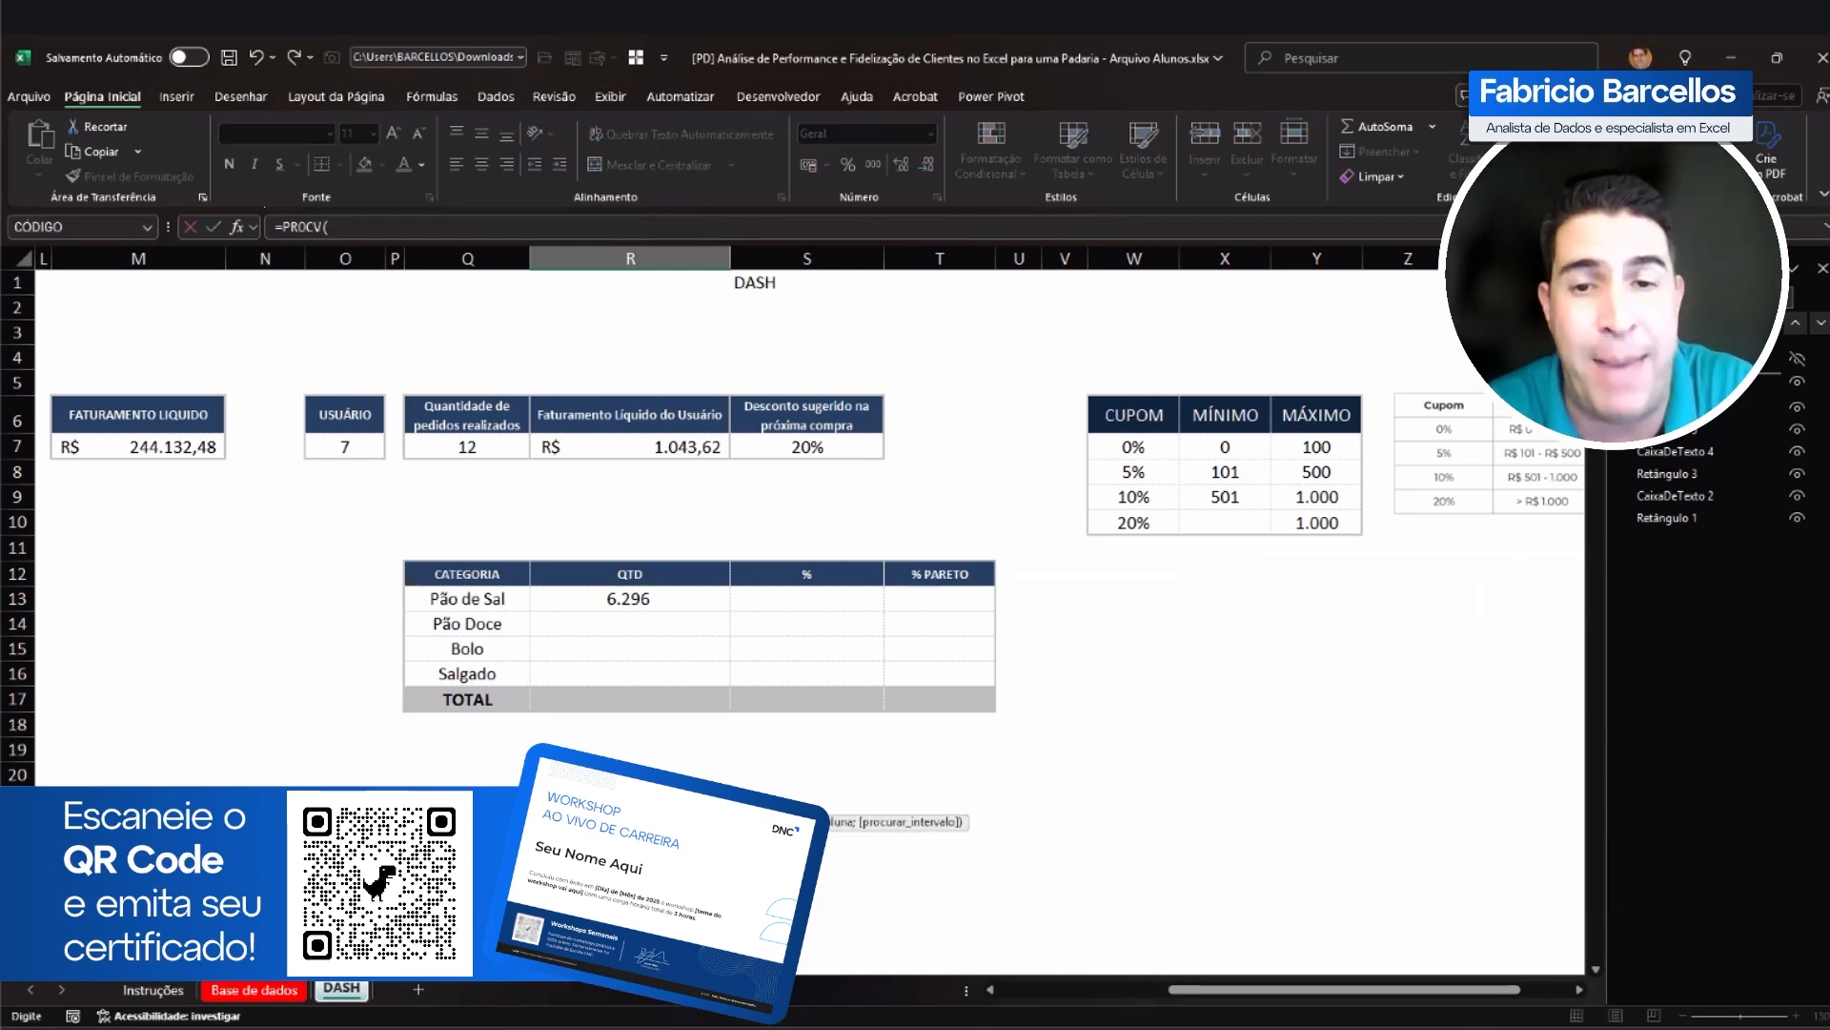
key("Escape")
type("=ÍNDIC")
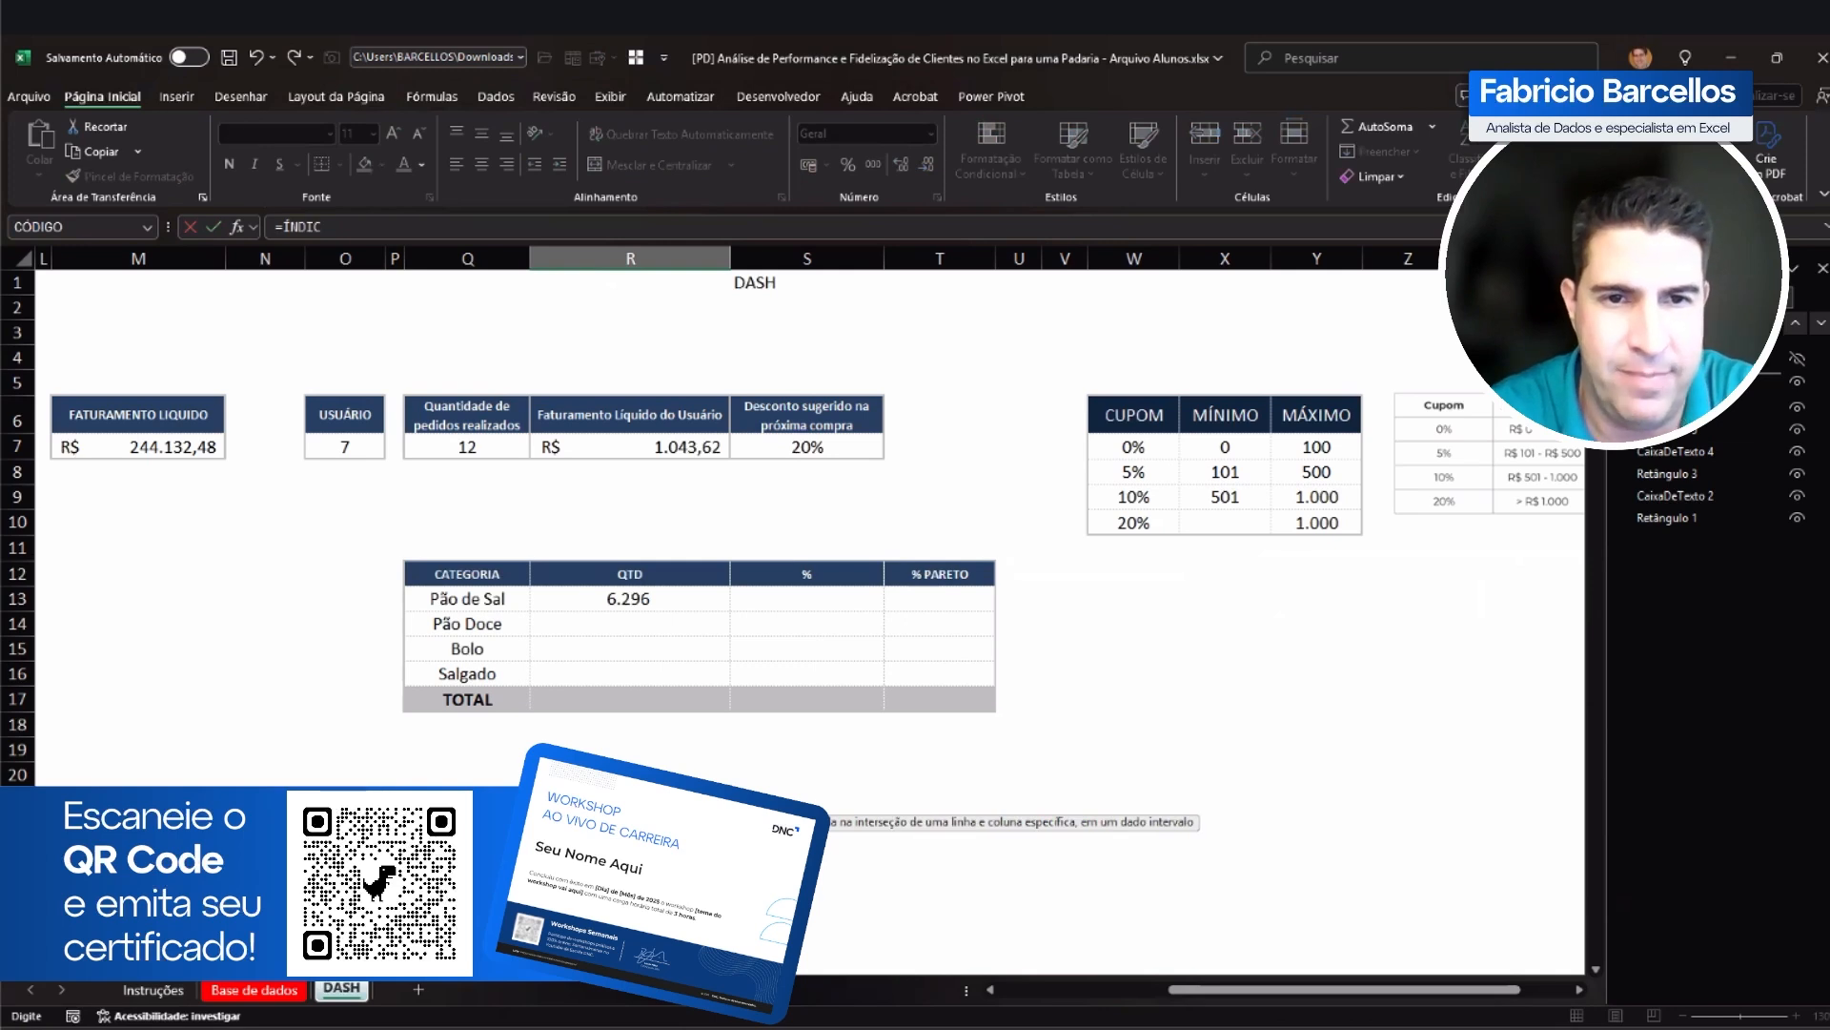
type("E(")
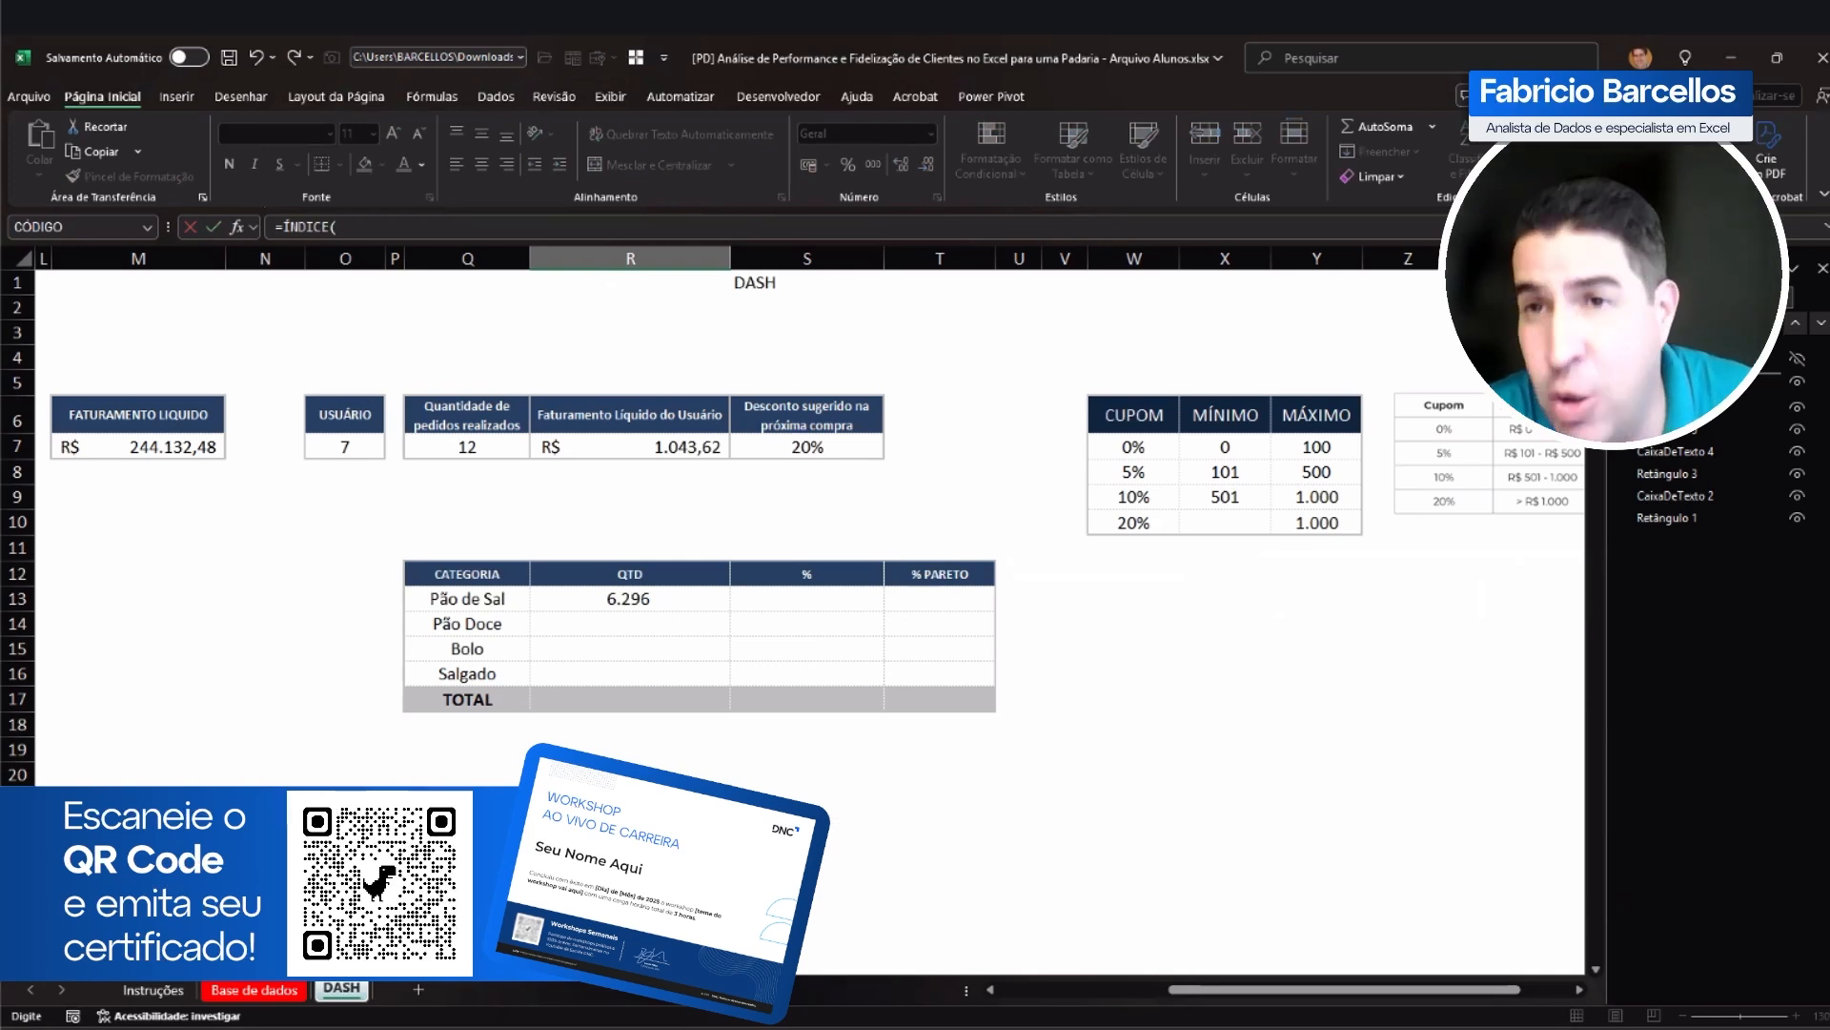
key("Escape")
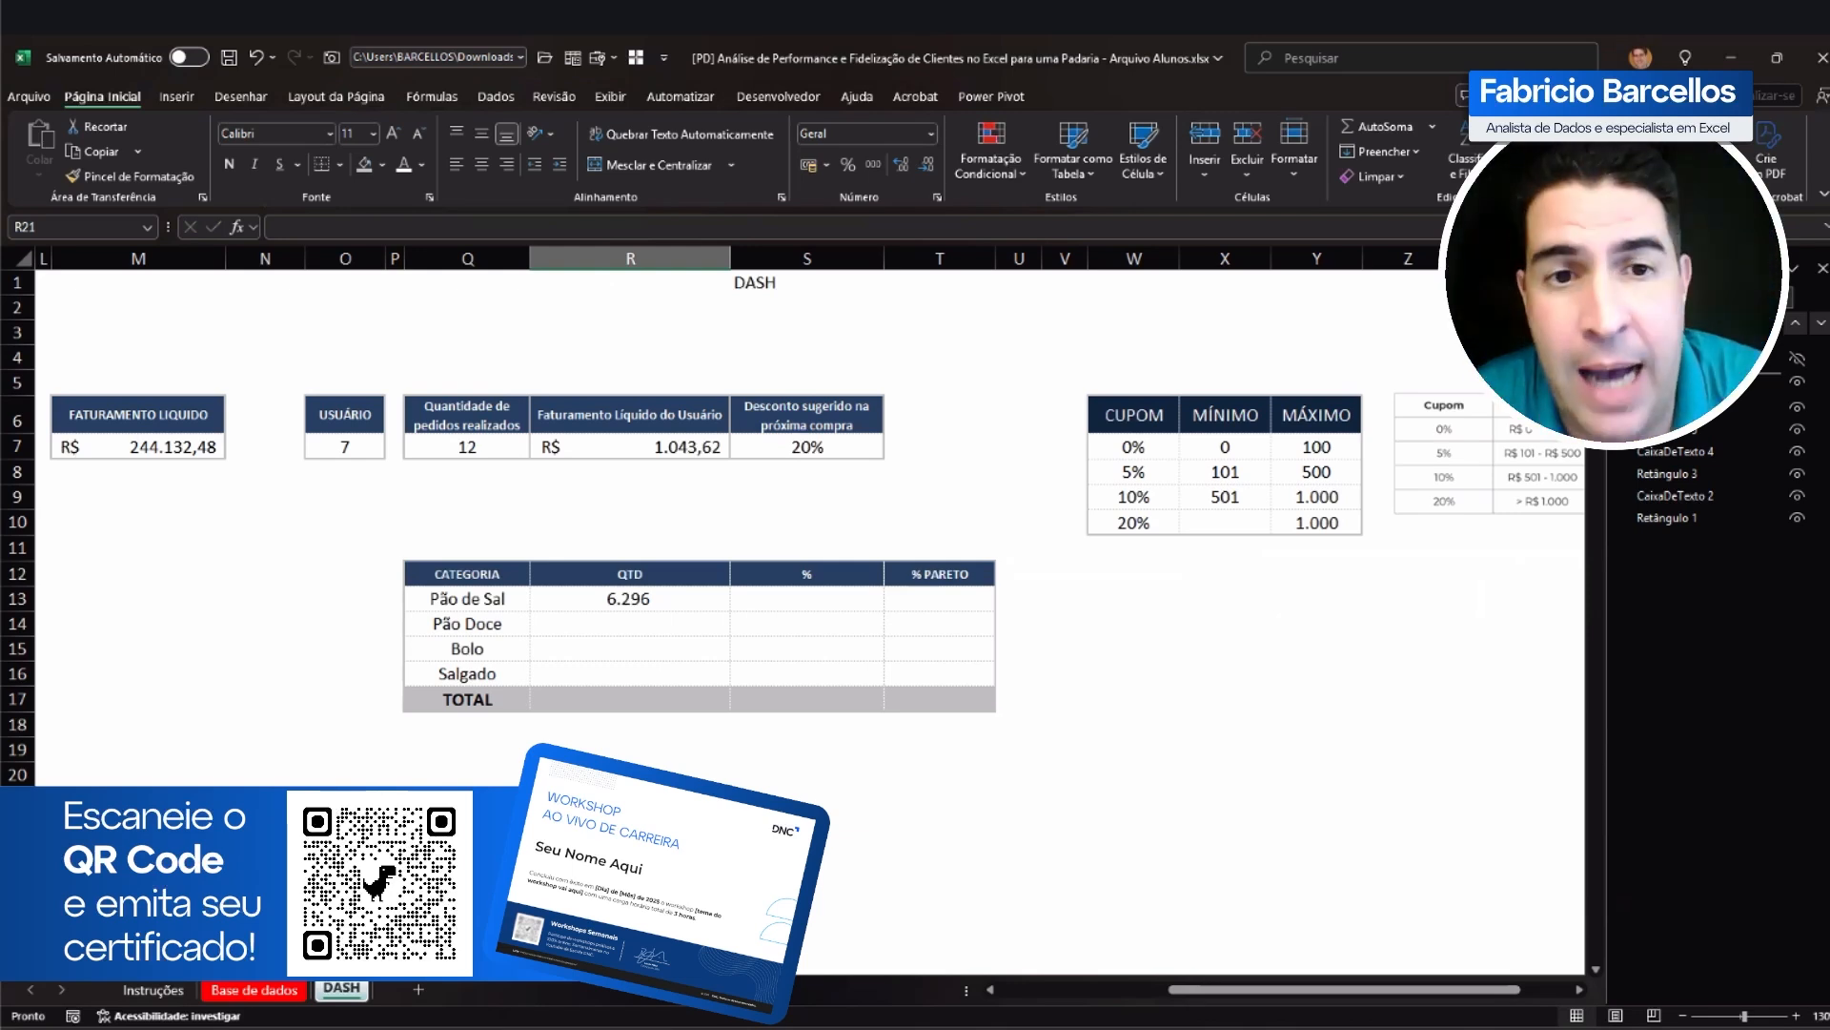
Step: Check the criterion and absolute range ends in the R13 SOMASE formula, and fill the formula down through R16
double_click(645, 598)
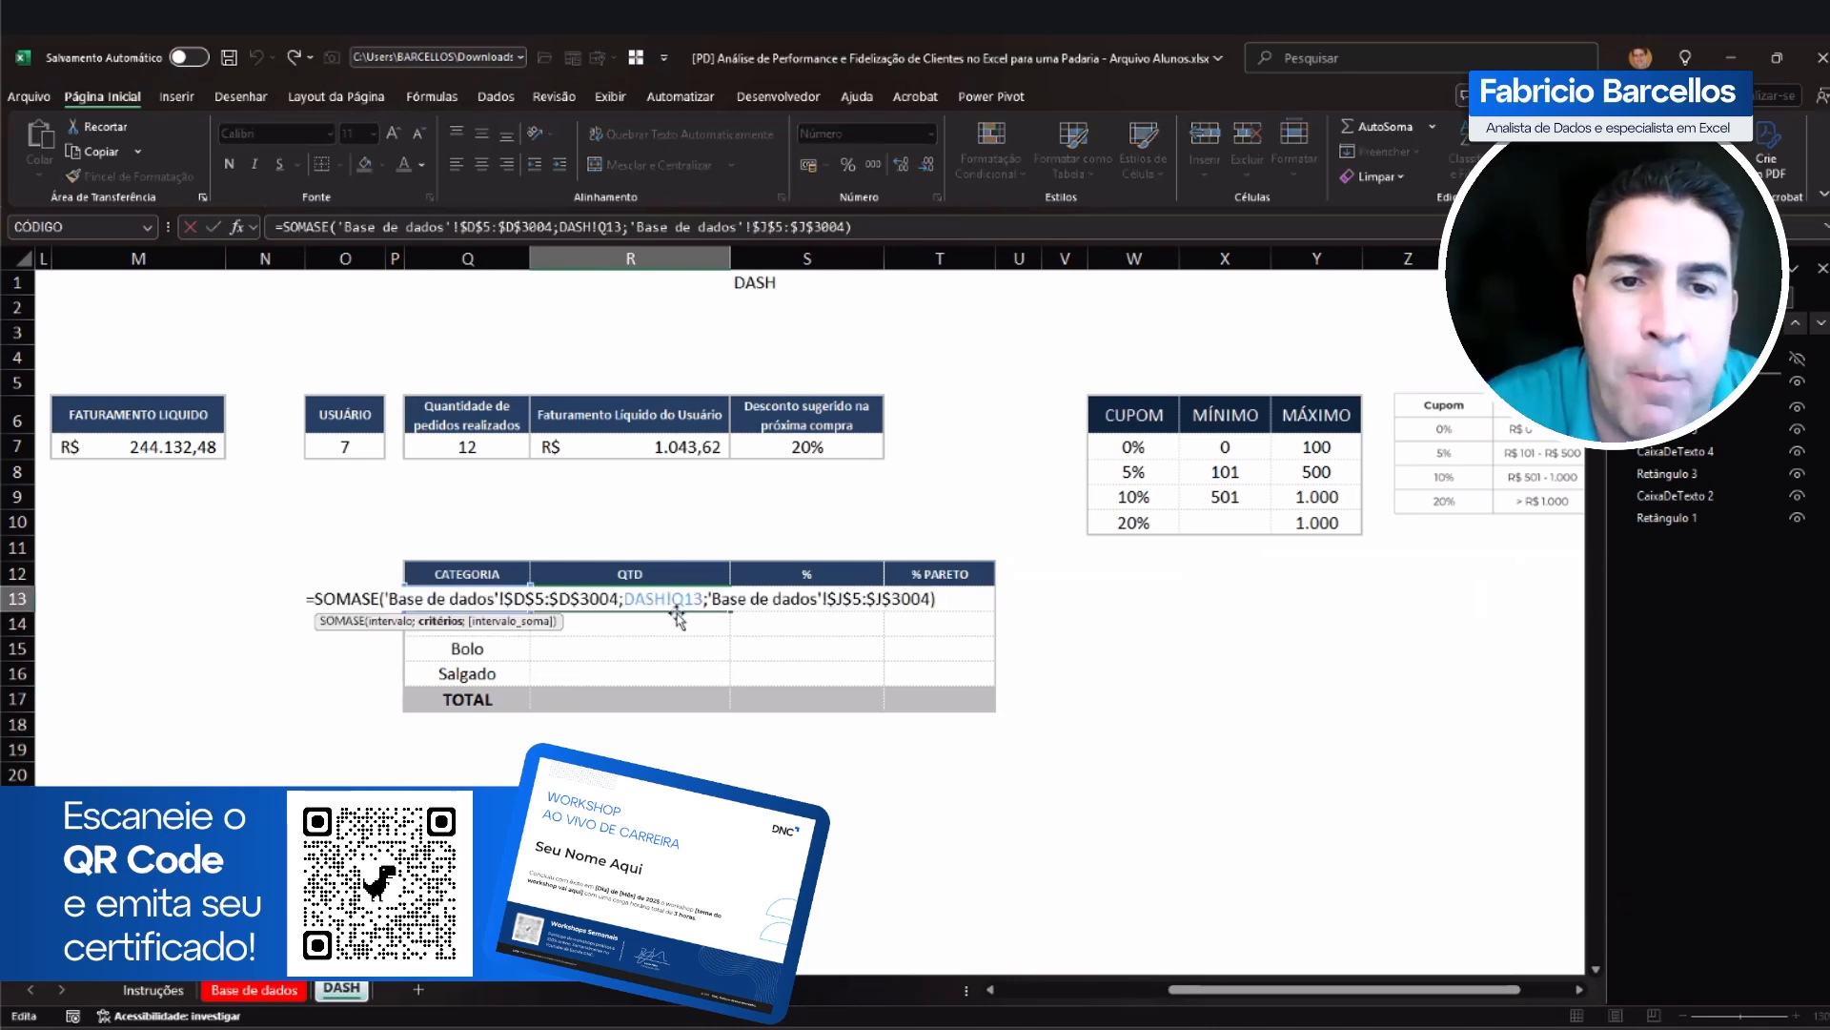
left_click_drag(624, 598, 707, 596)
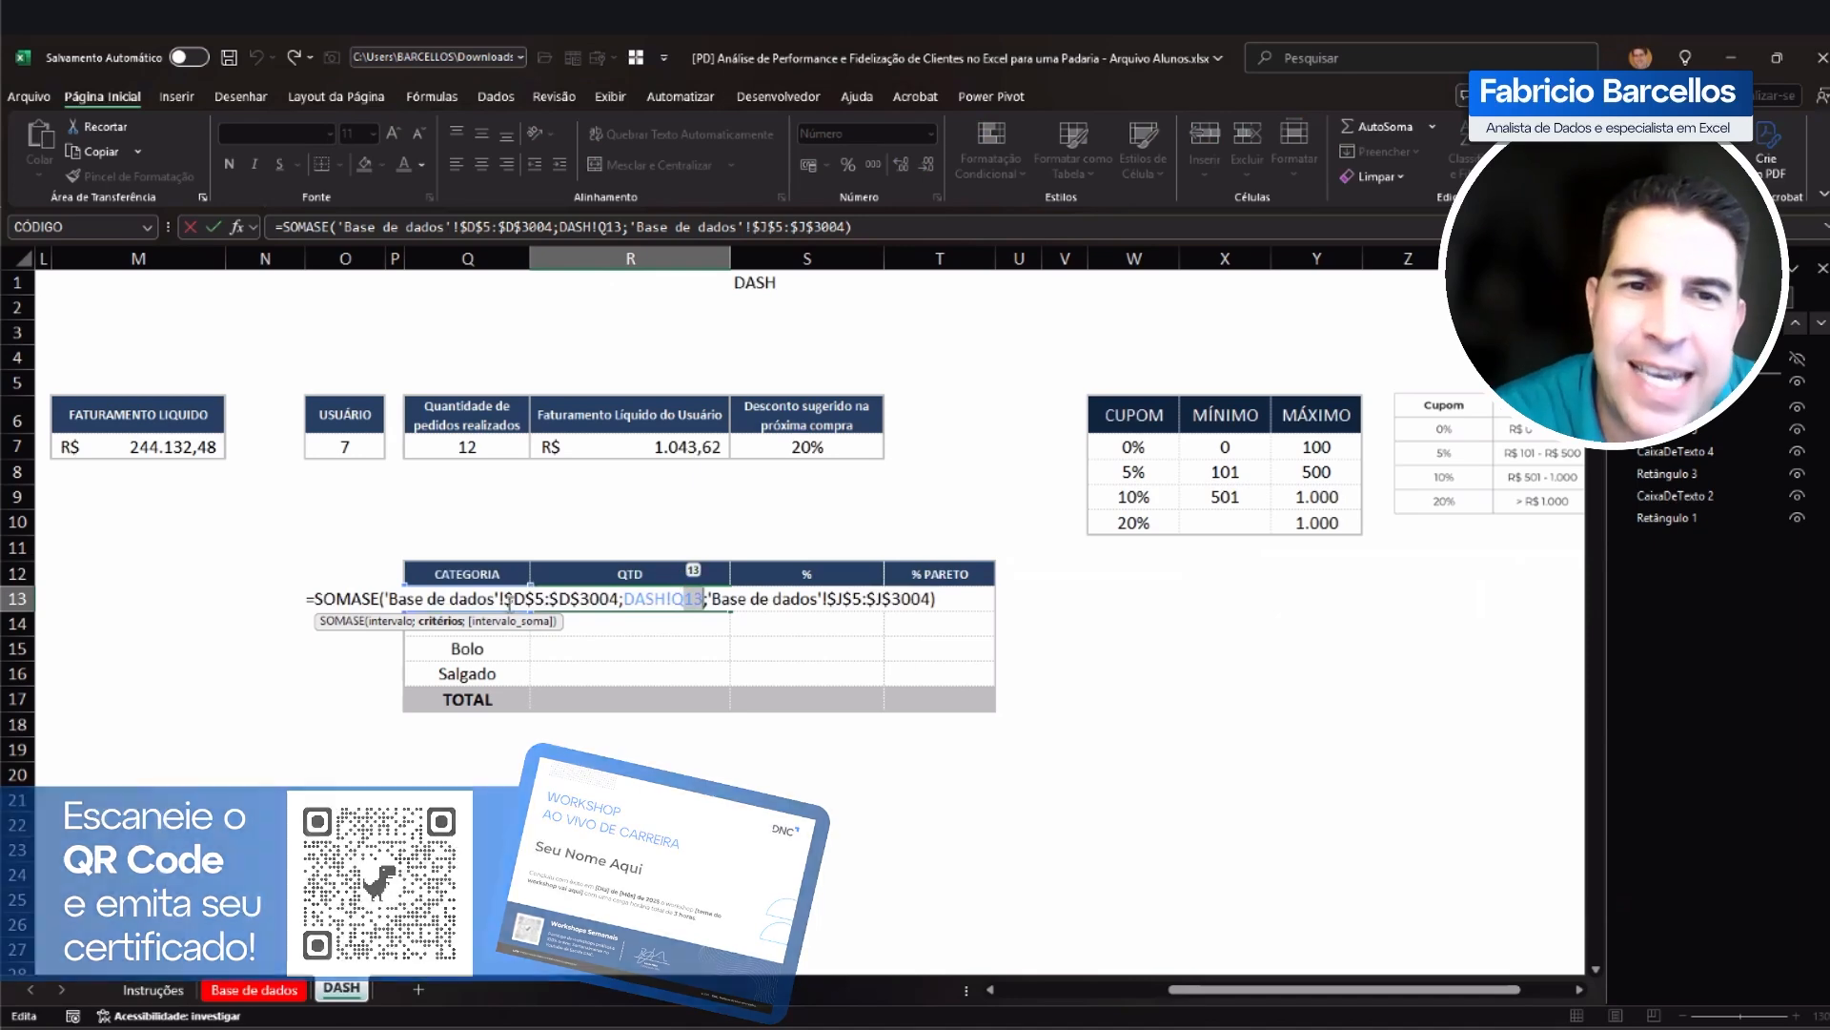
left_click_drag(528, 601, 619, 600)
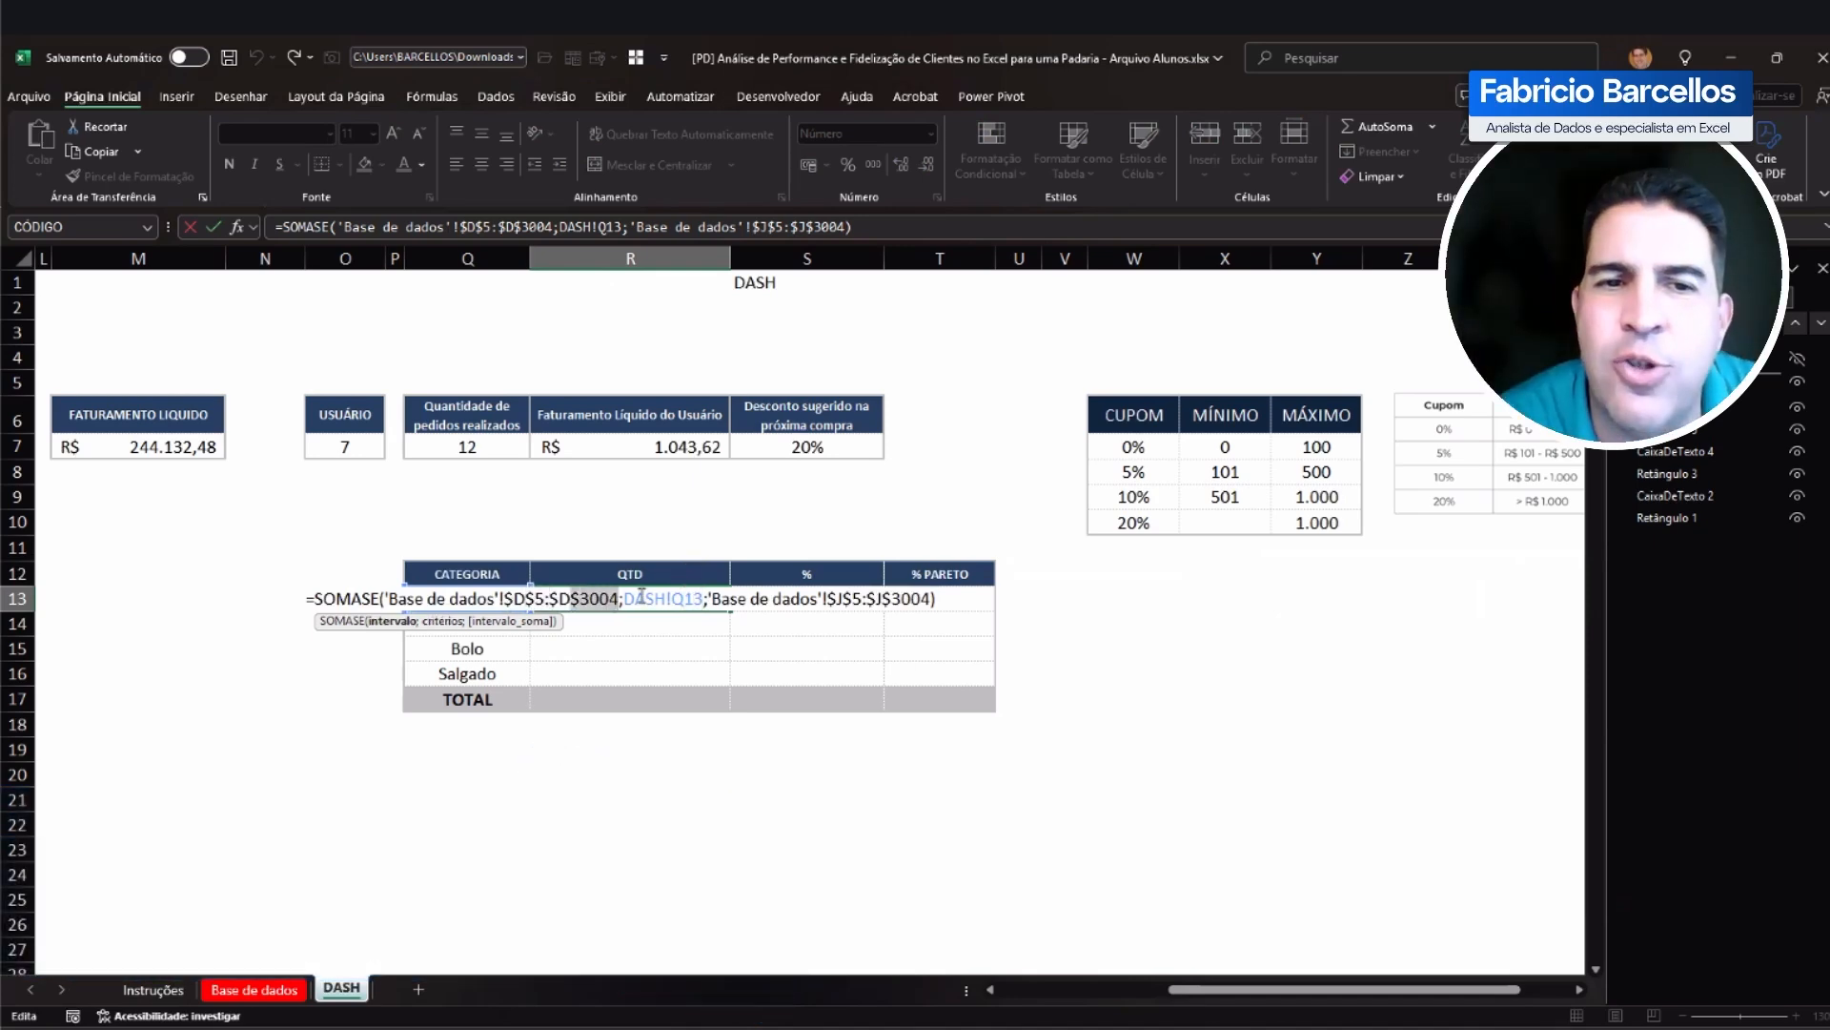
left_click_drag(853, 602, 936, 594)
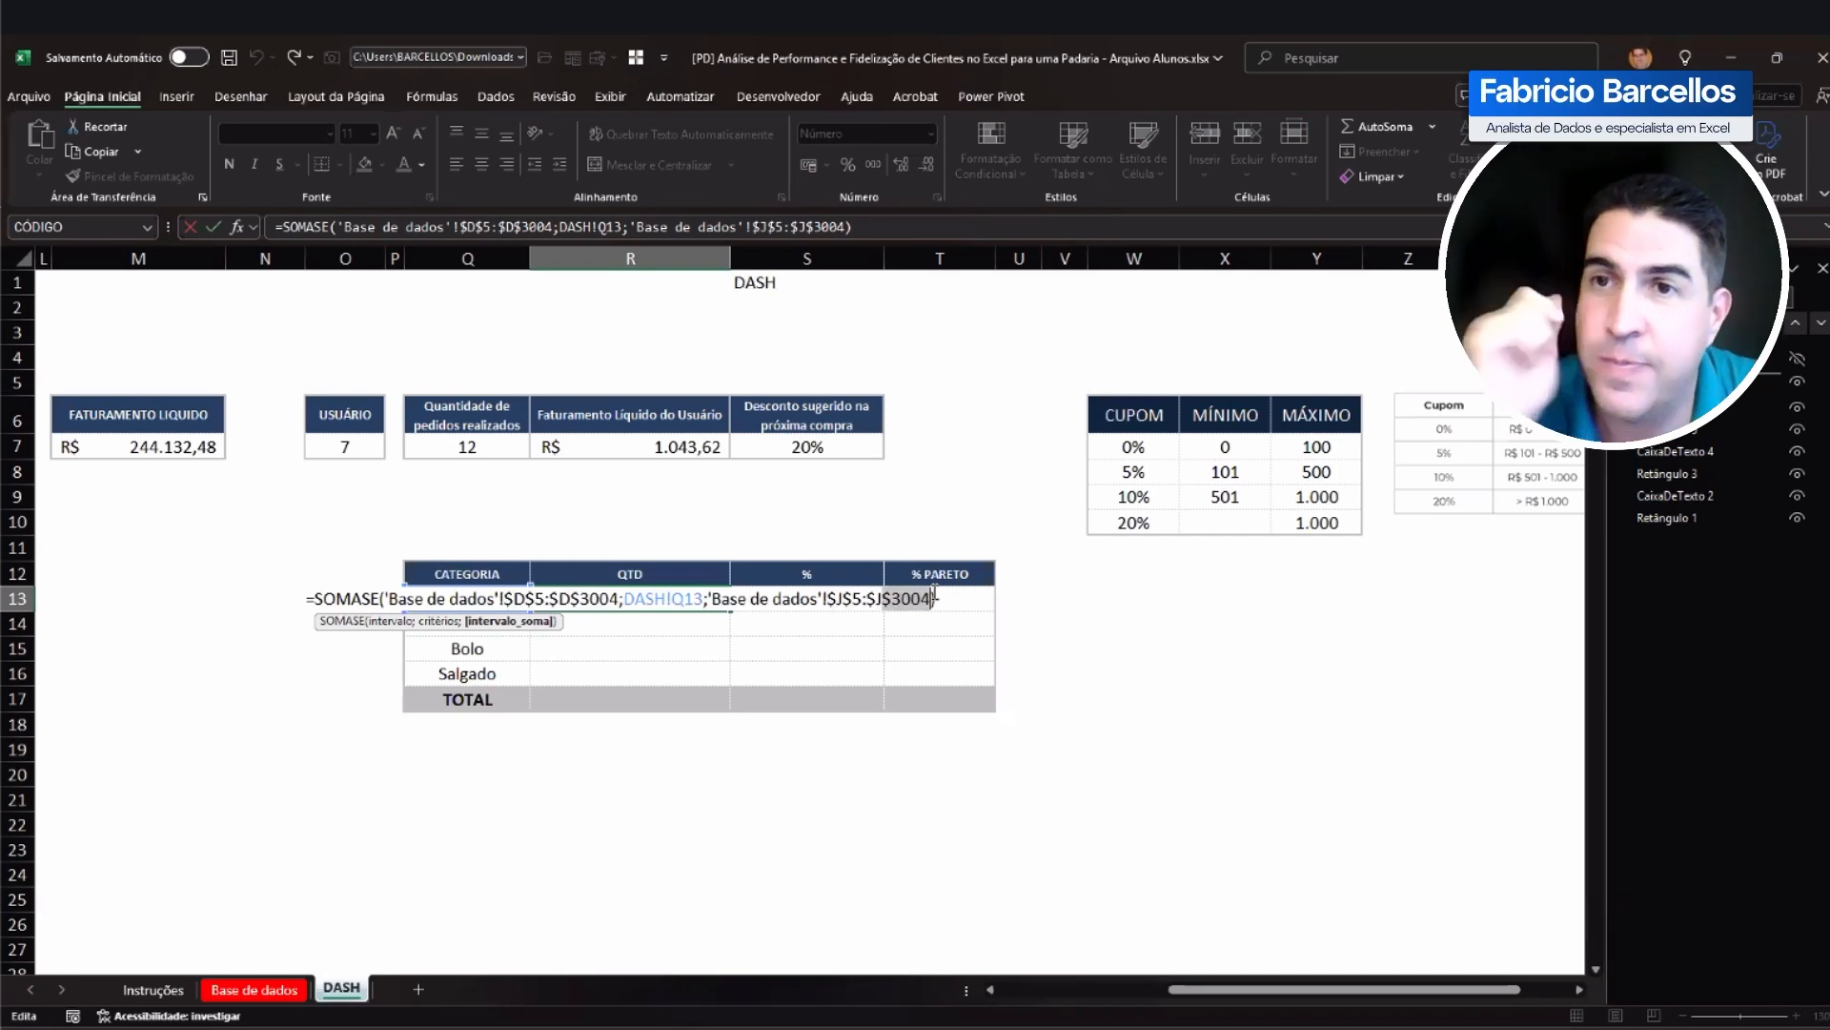
key("ctrl+Return")
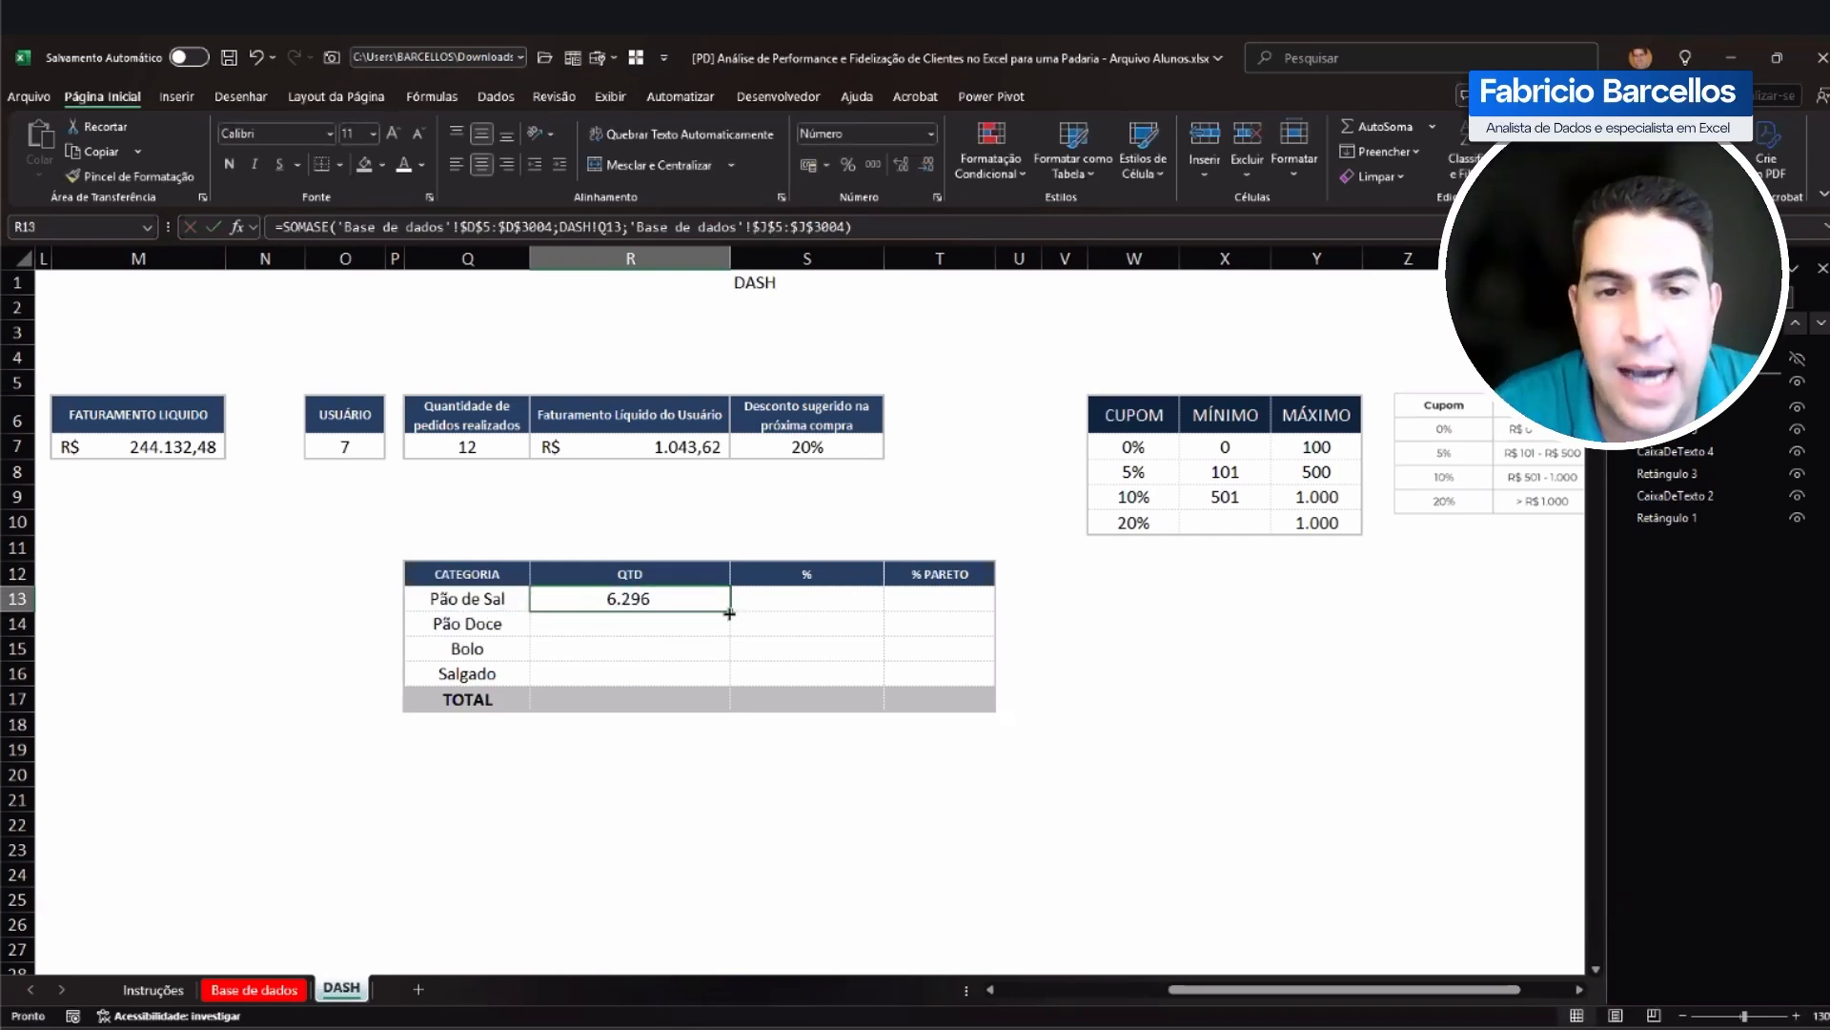
left_click_drag(730, 614, 731, 682)
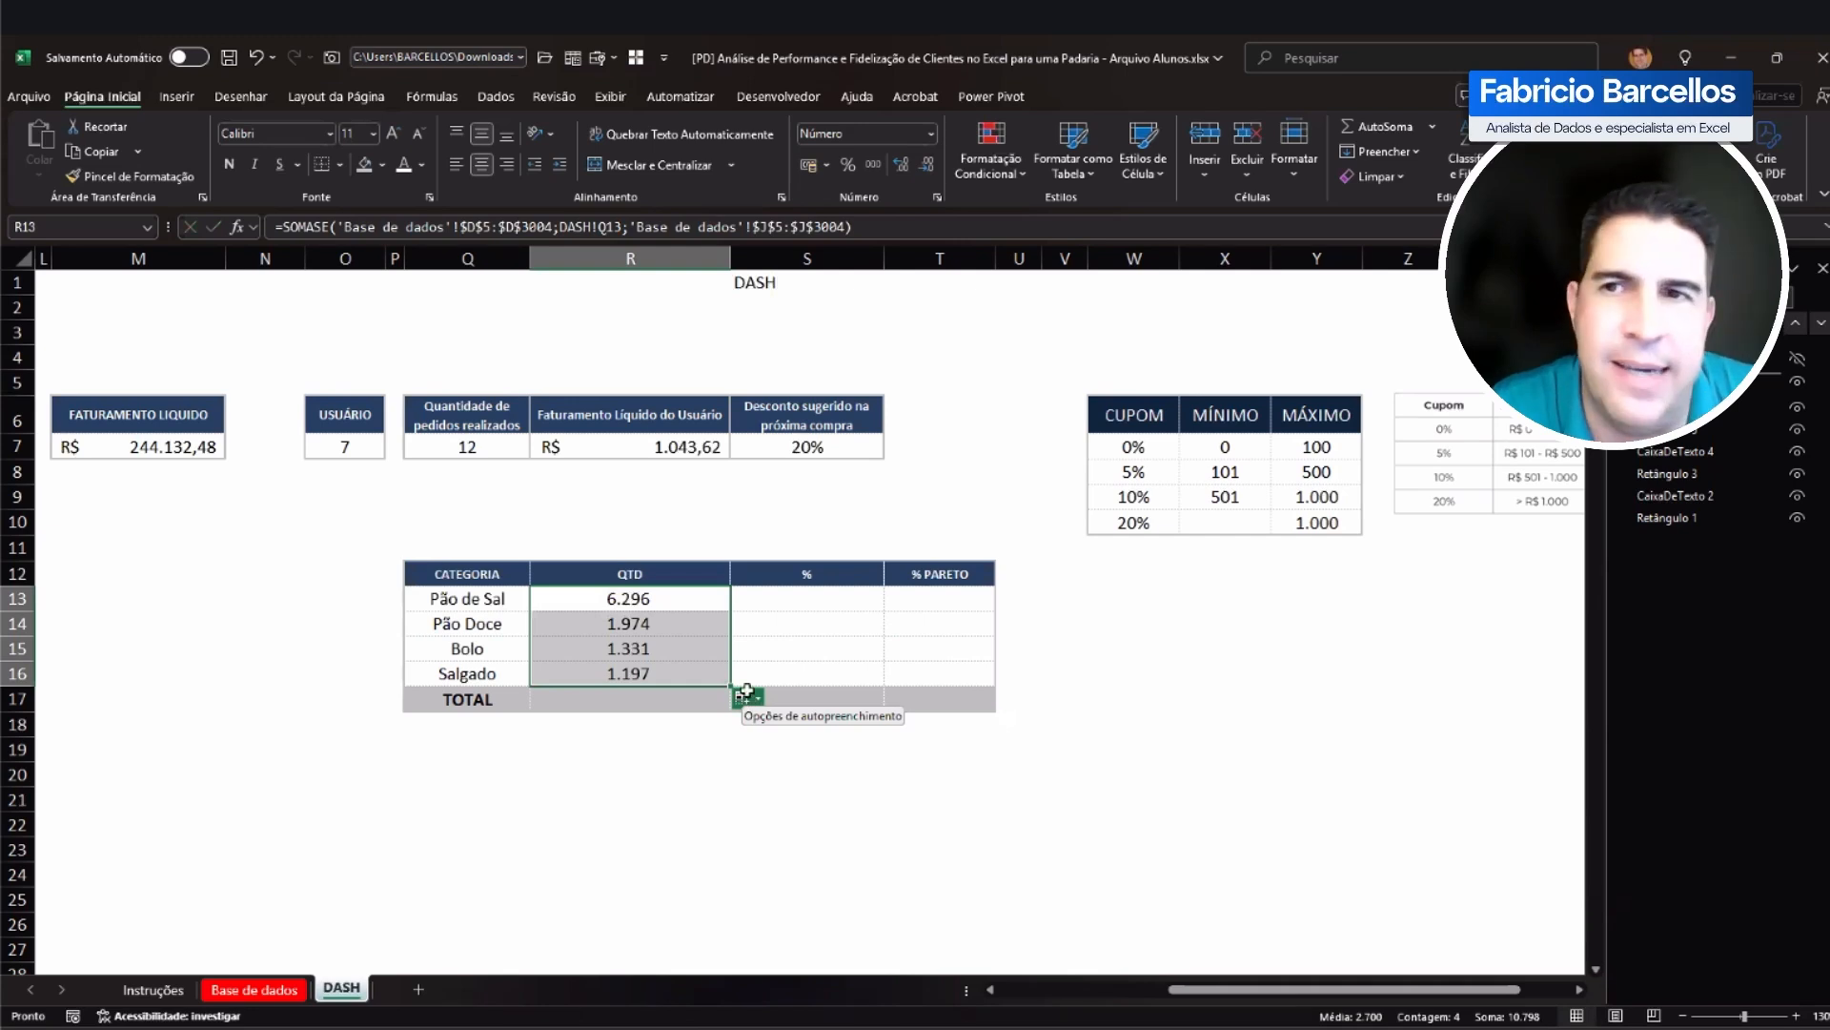
Step: Total the QTD column in R17 with =SOMA(R13:R16)
left_click(691, 695)
type("=SOMA(")
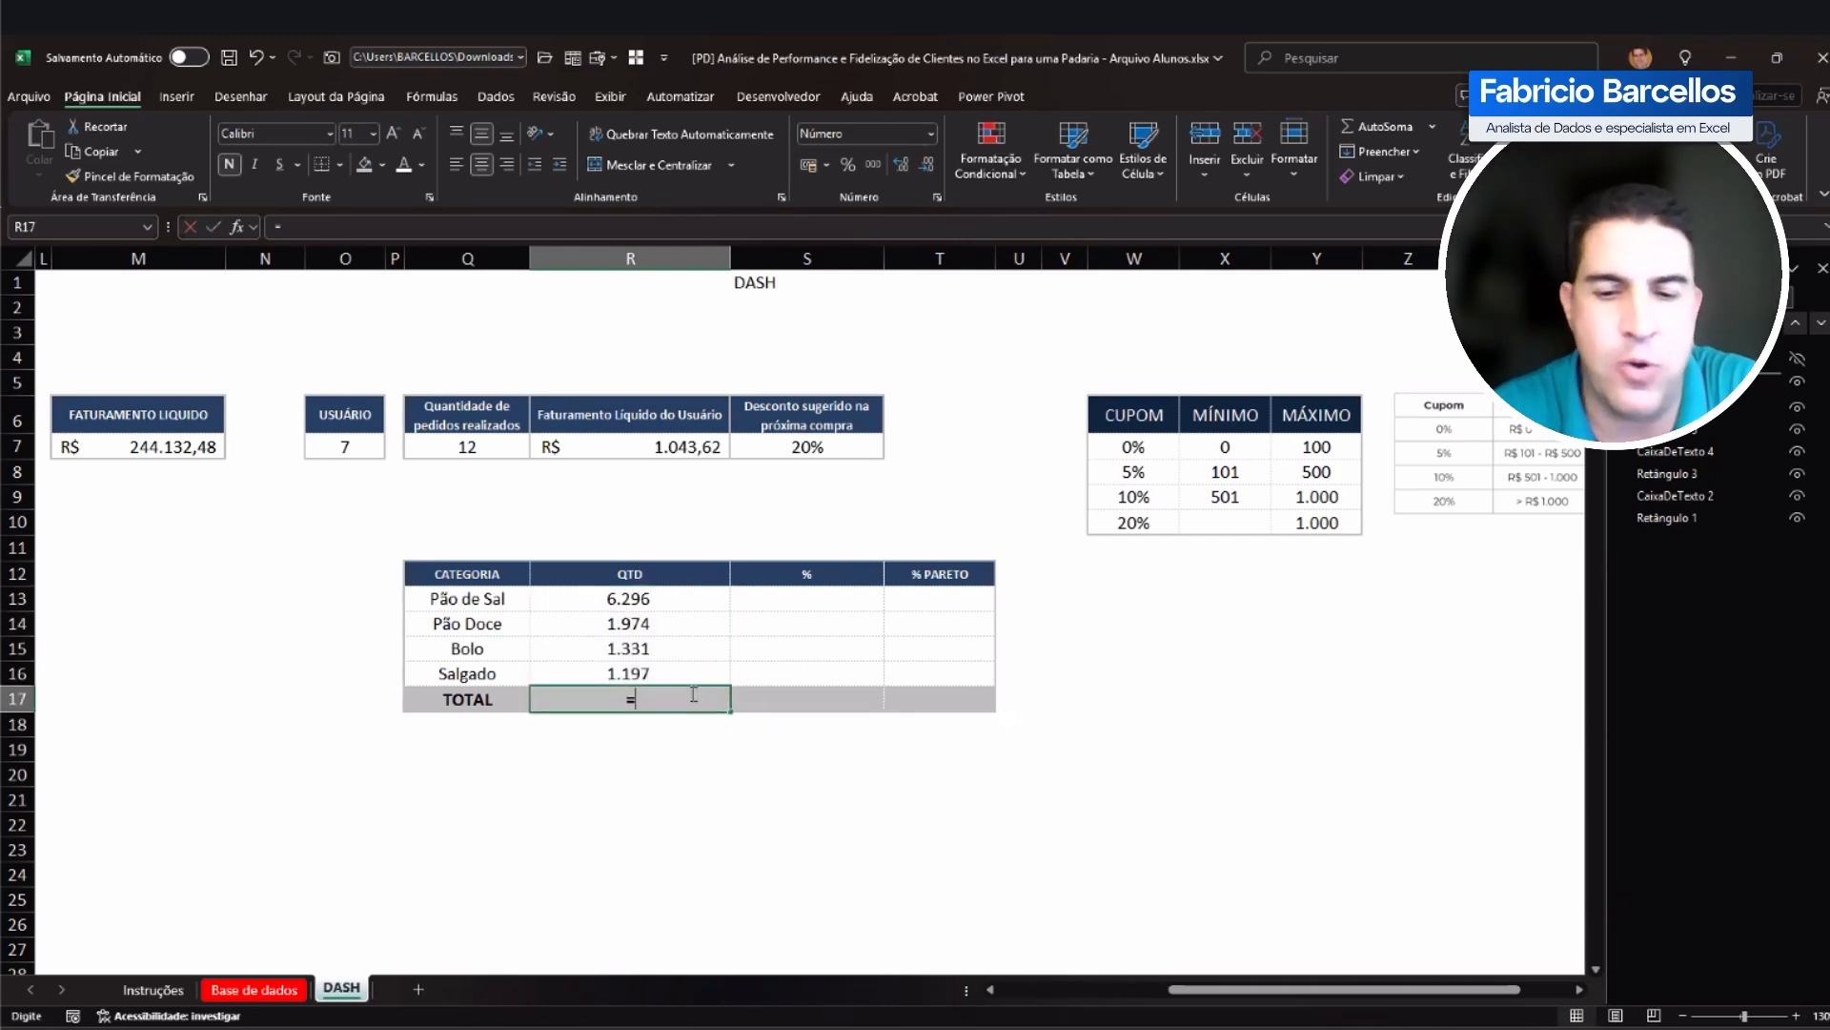
key("Up")
key("shift+Up")
key("shift+Up")
key("shift+Up")
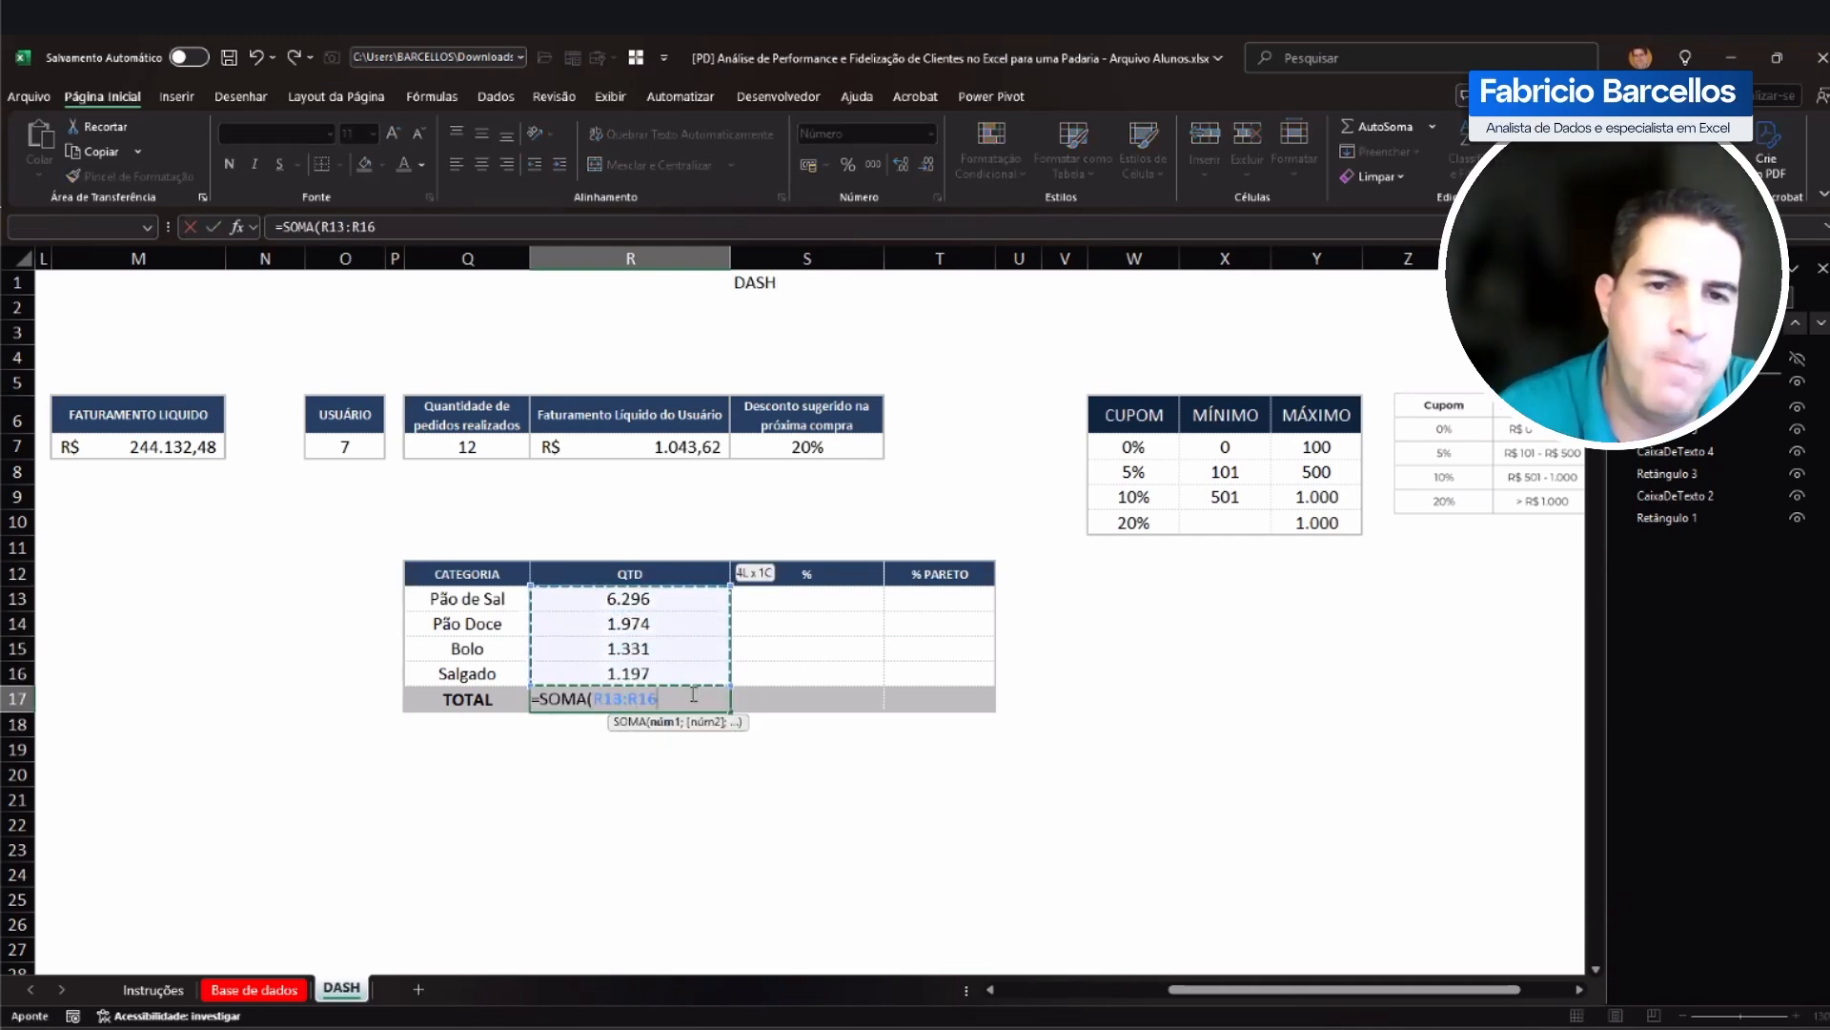
key("Return")
left_click(691, 695)
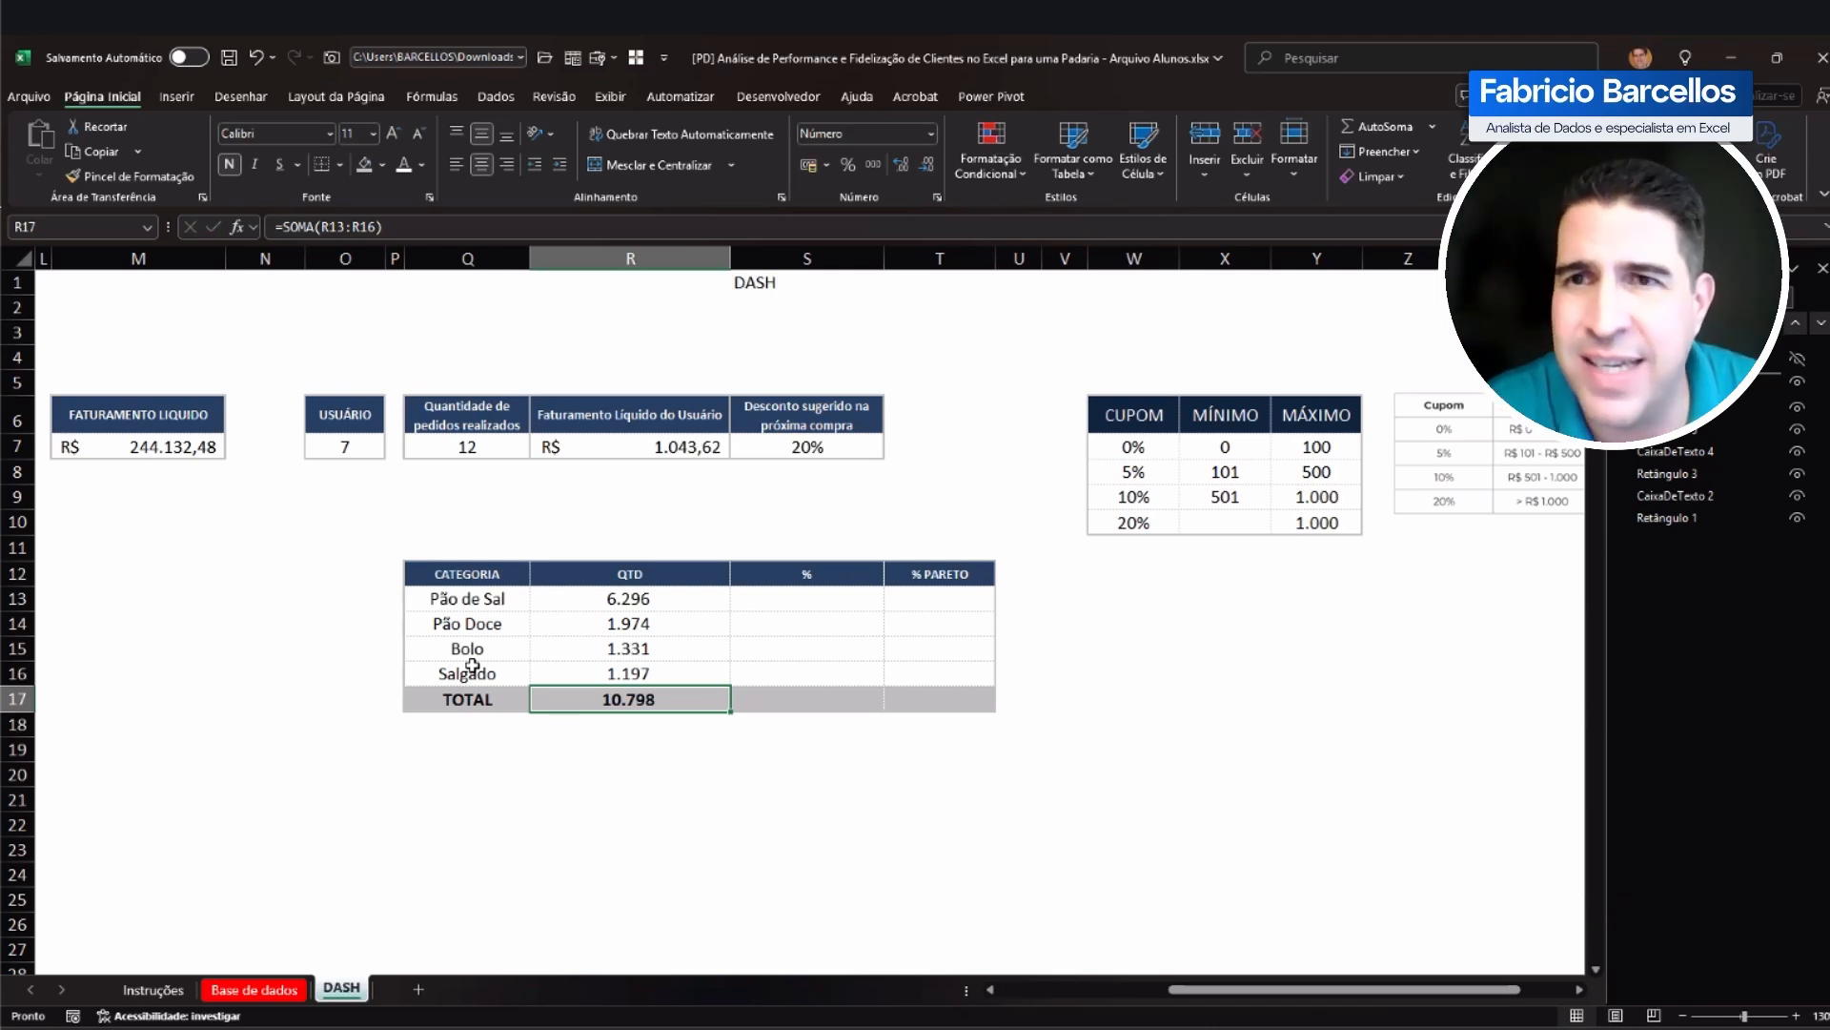
Step: Calculate the Pão de Sal share in S13 as =R13/$R$17, with the total reference absolute
left_click(670, 602)
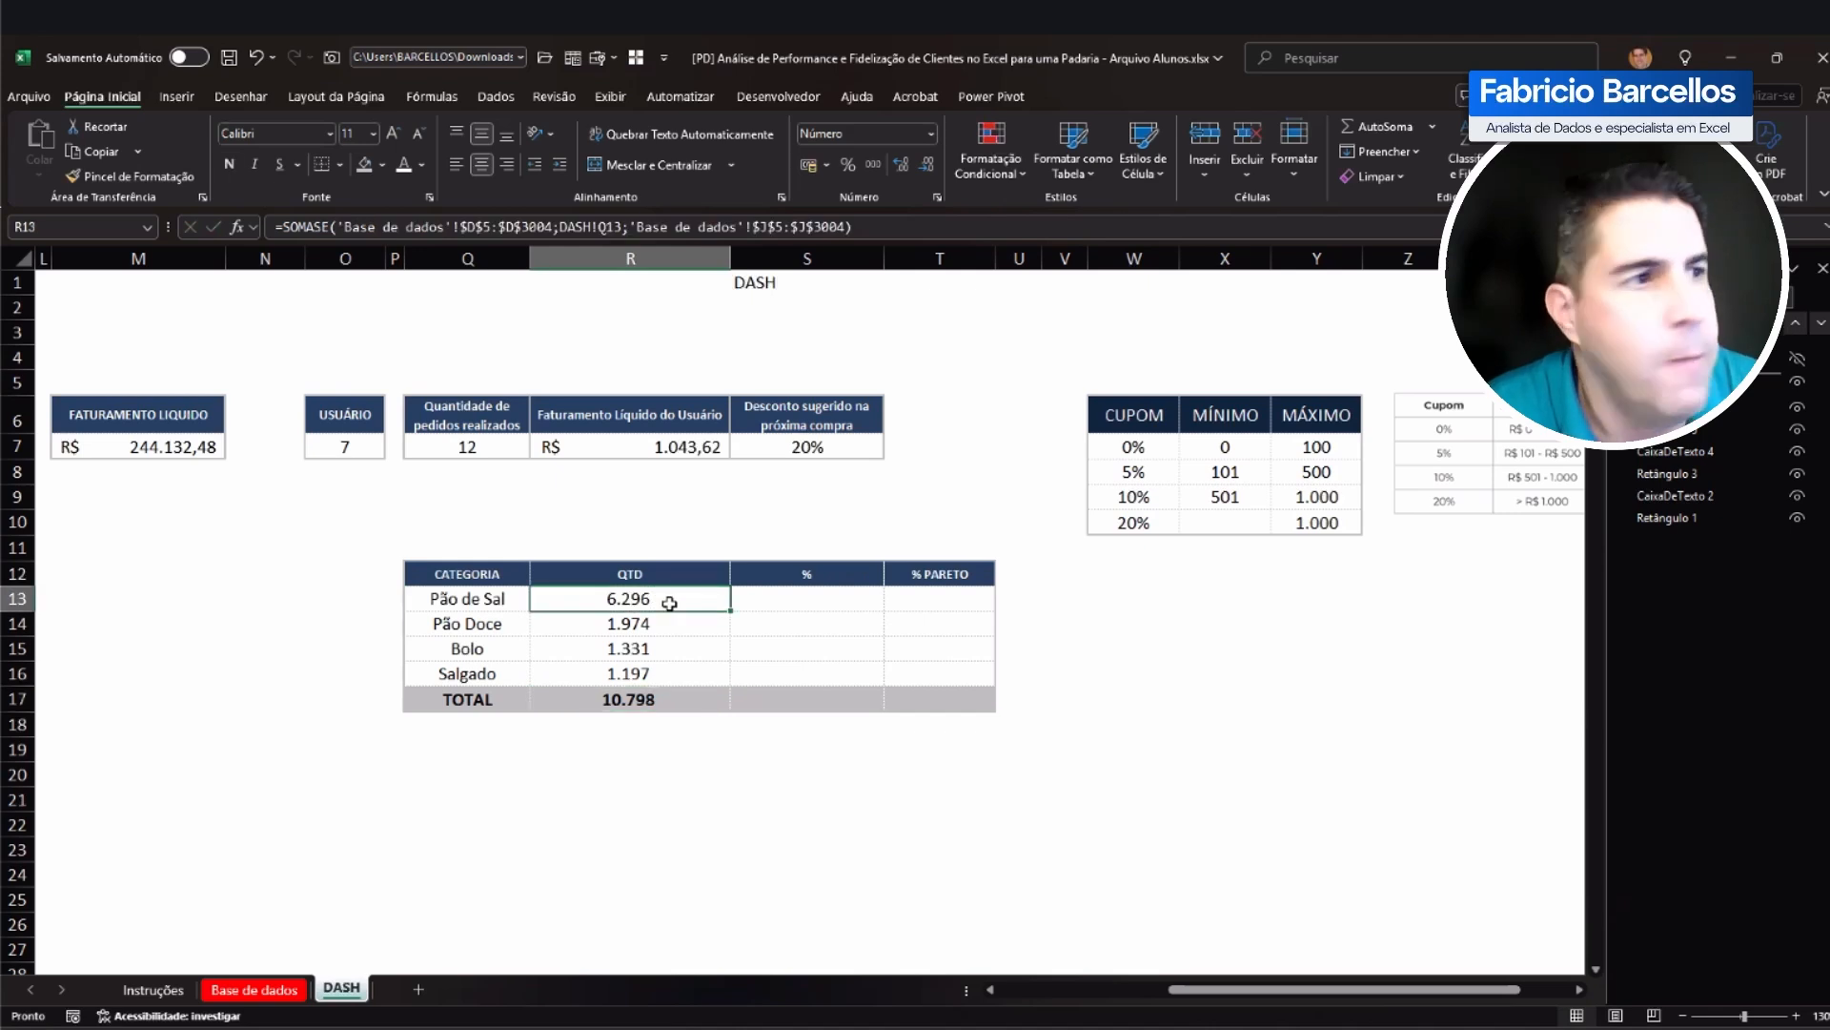
left_click(810, 601)
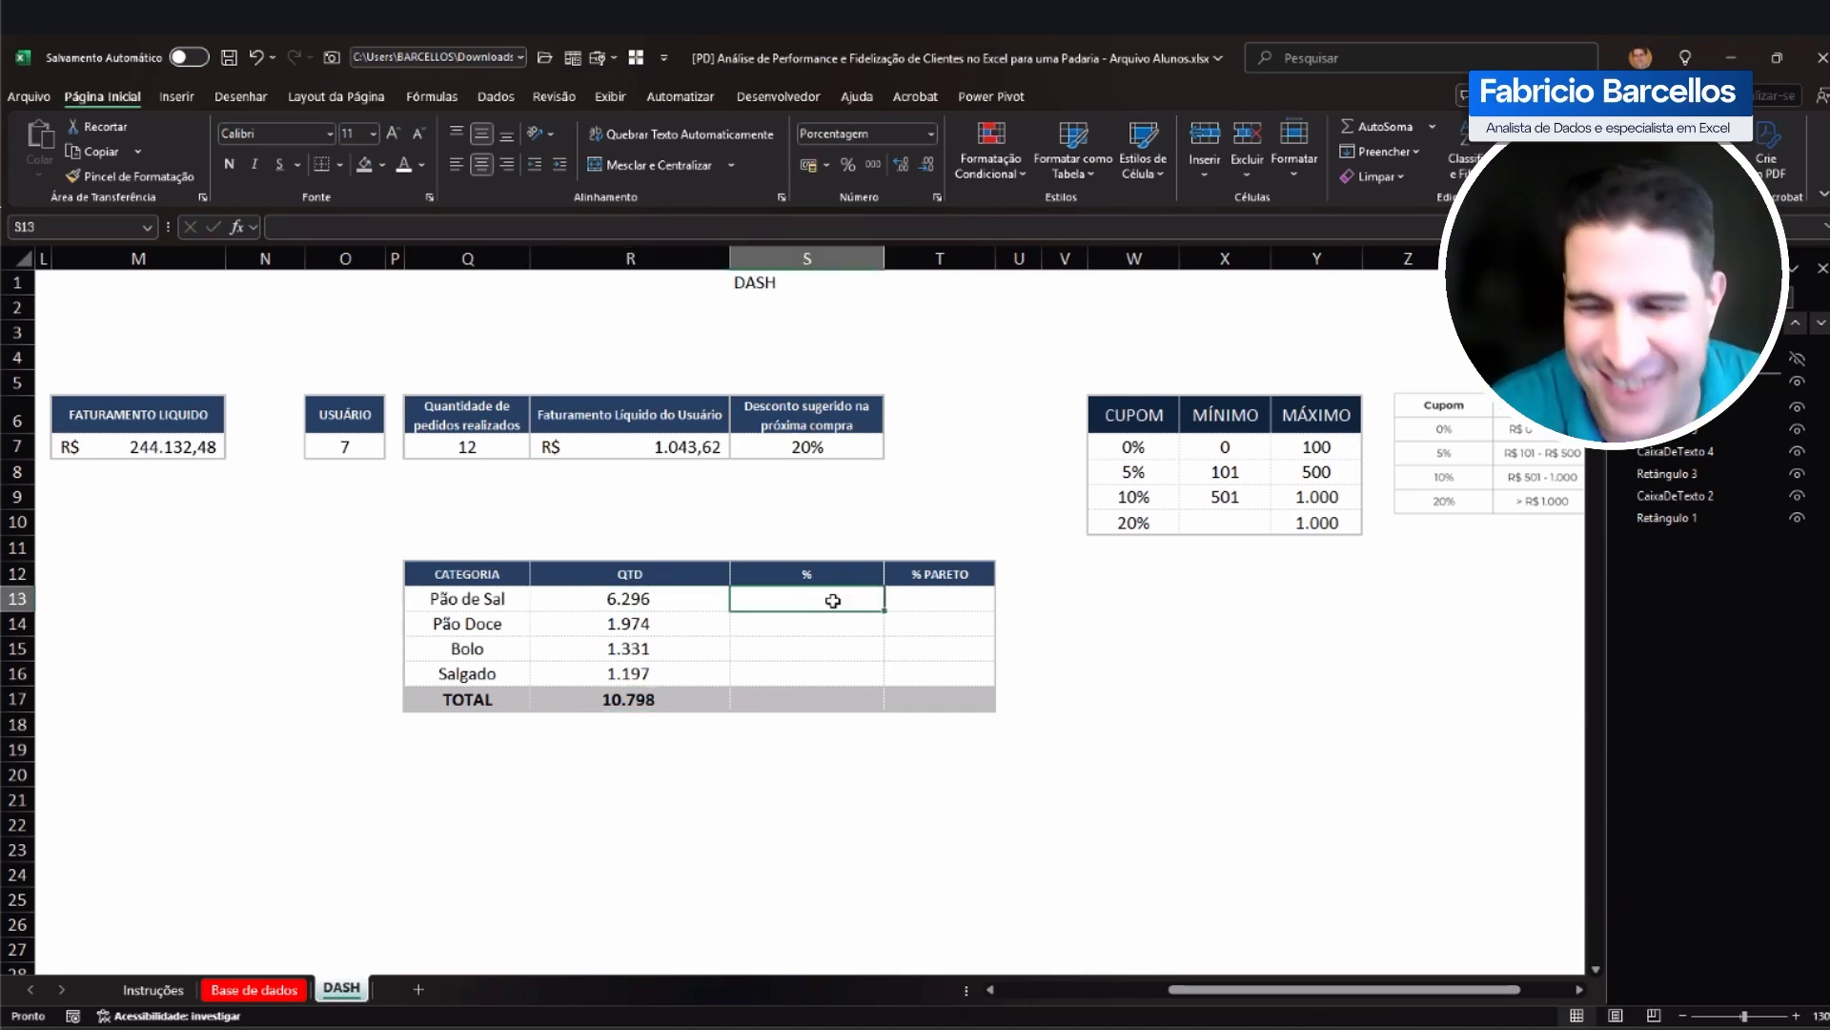
type("=")
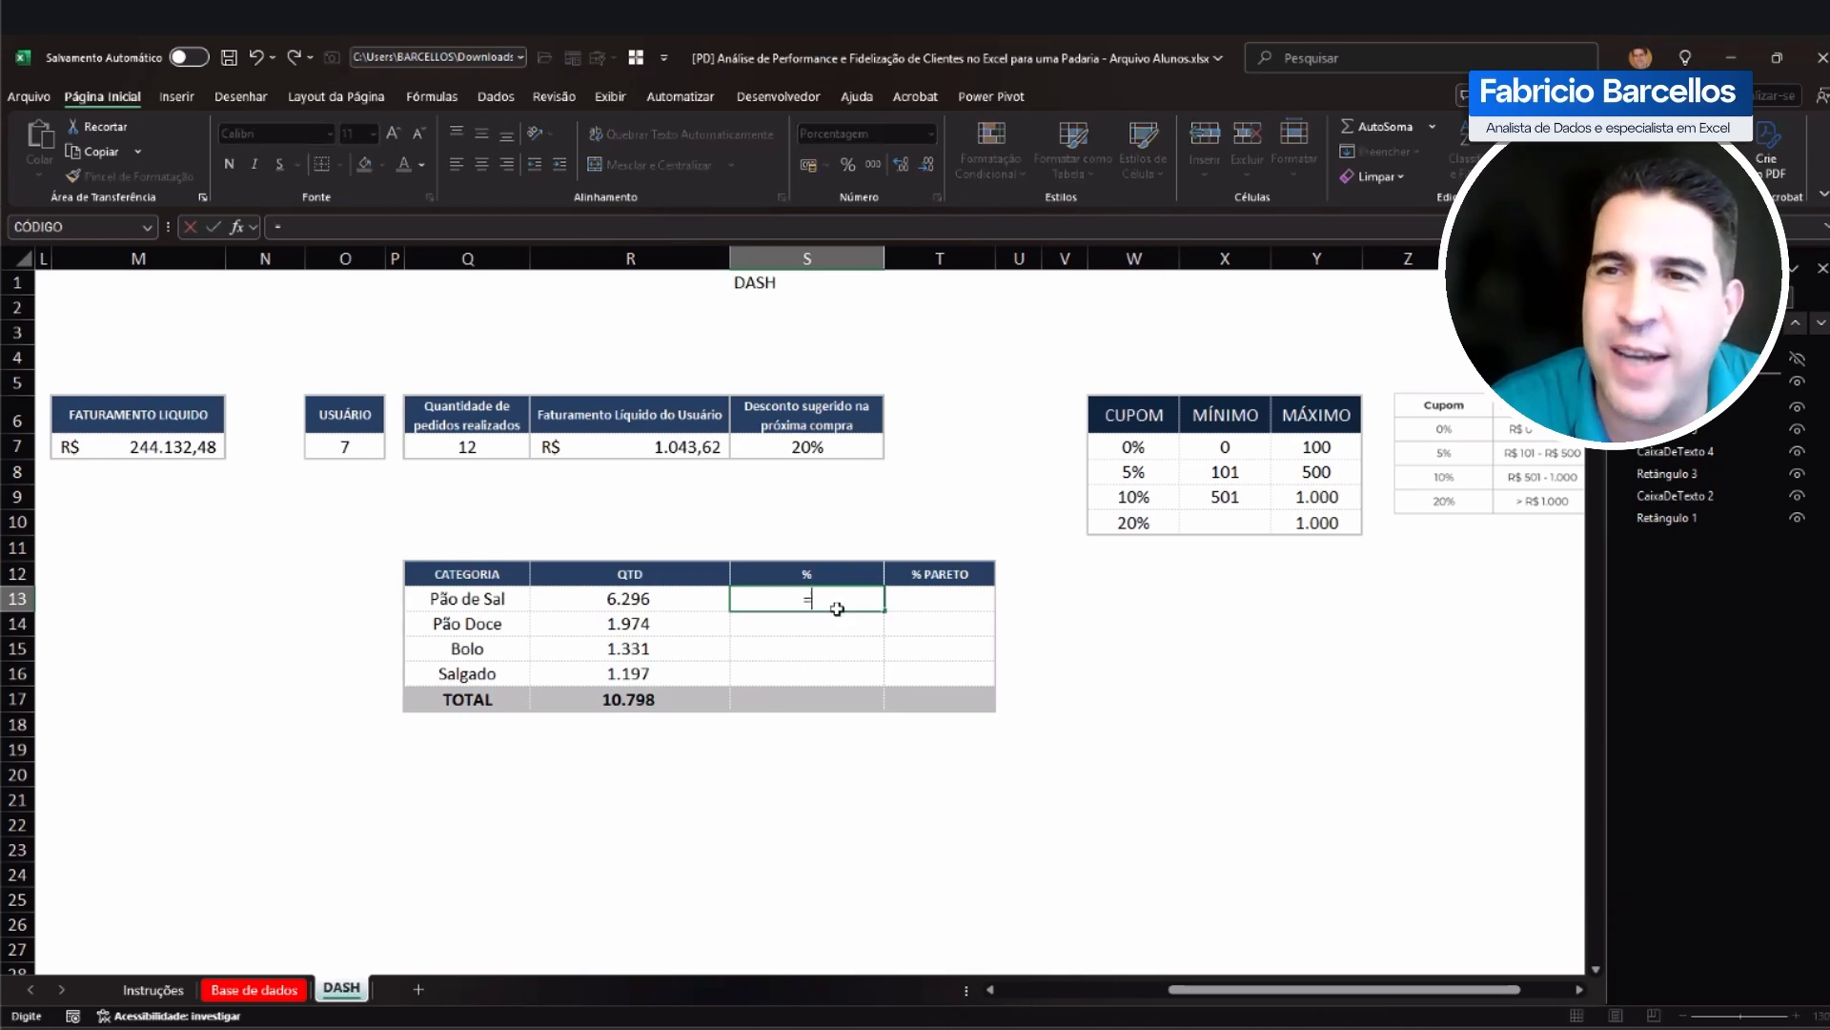
left_click(603, 601)
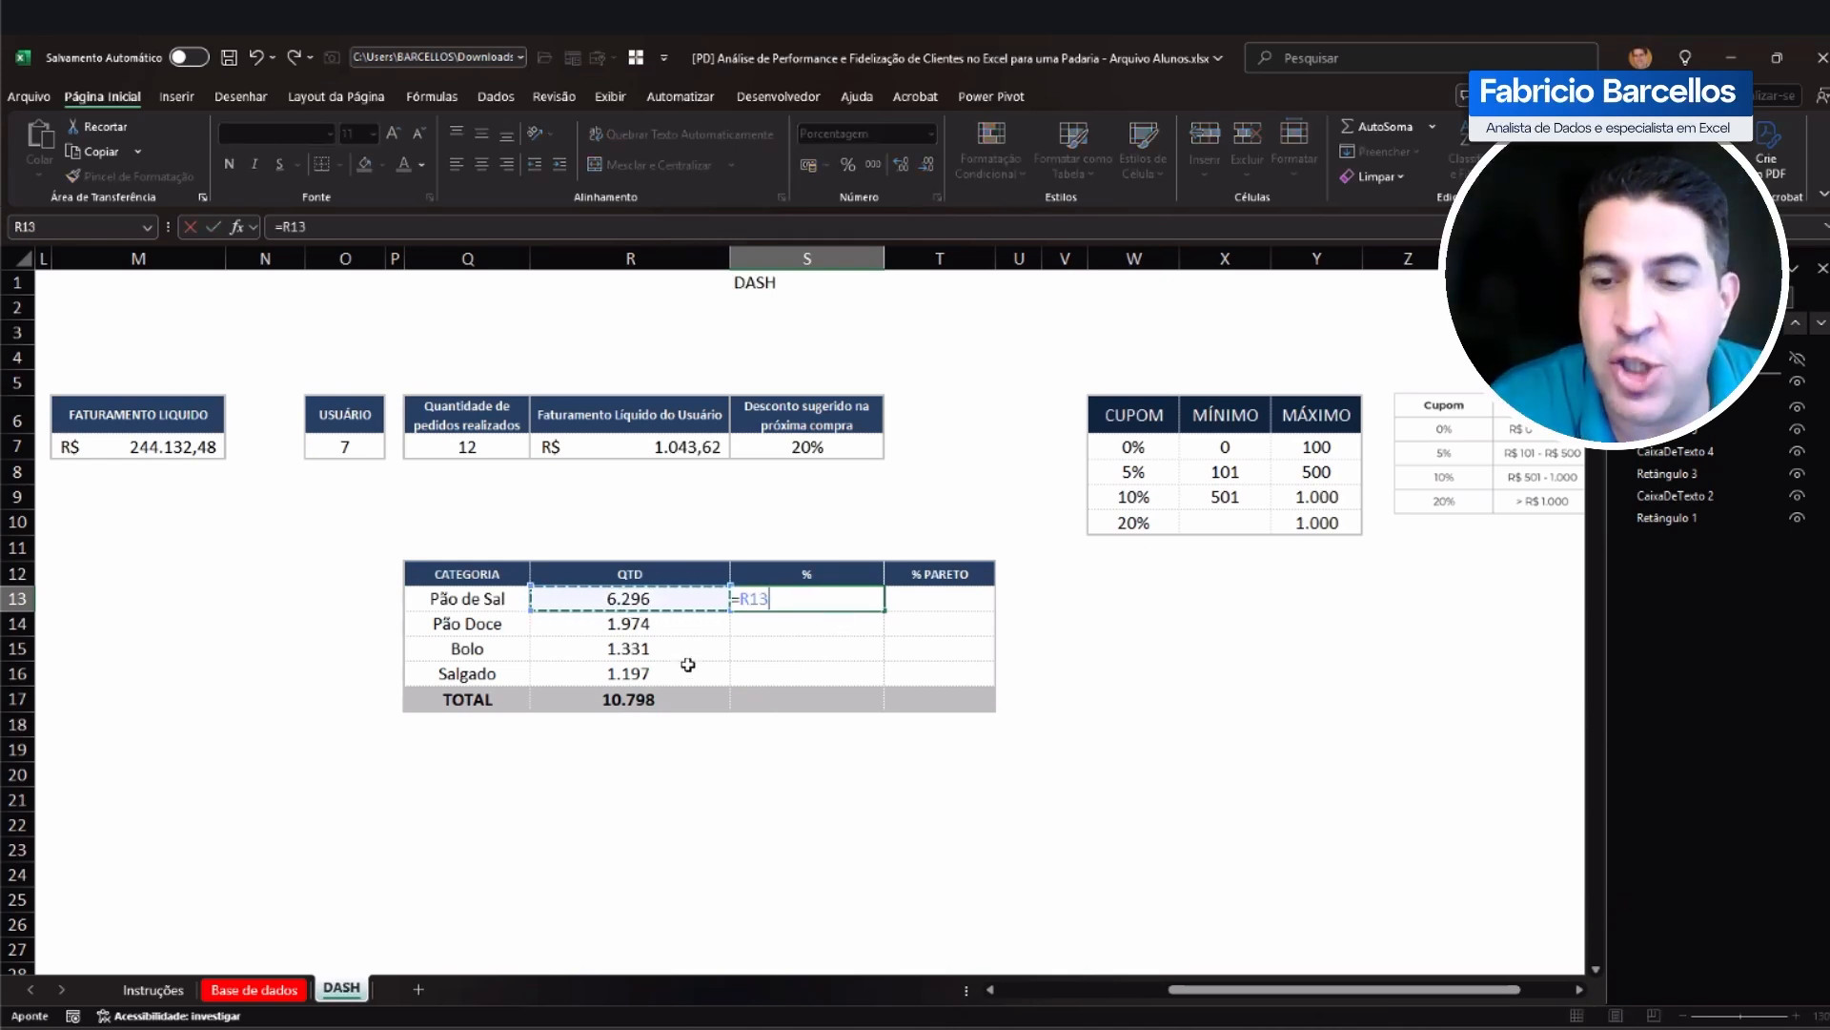
type("/")
left_click(648, 701)
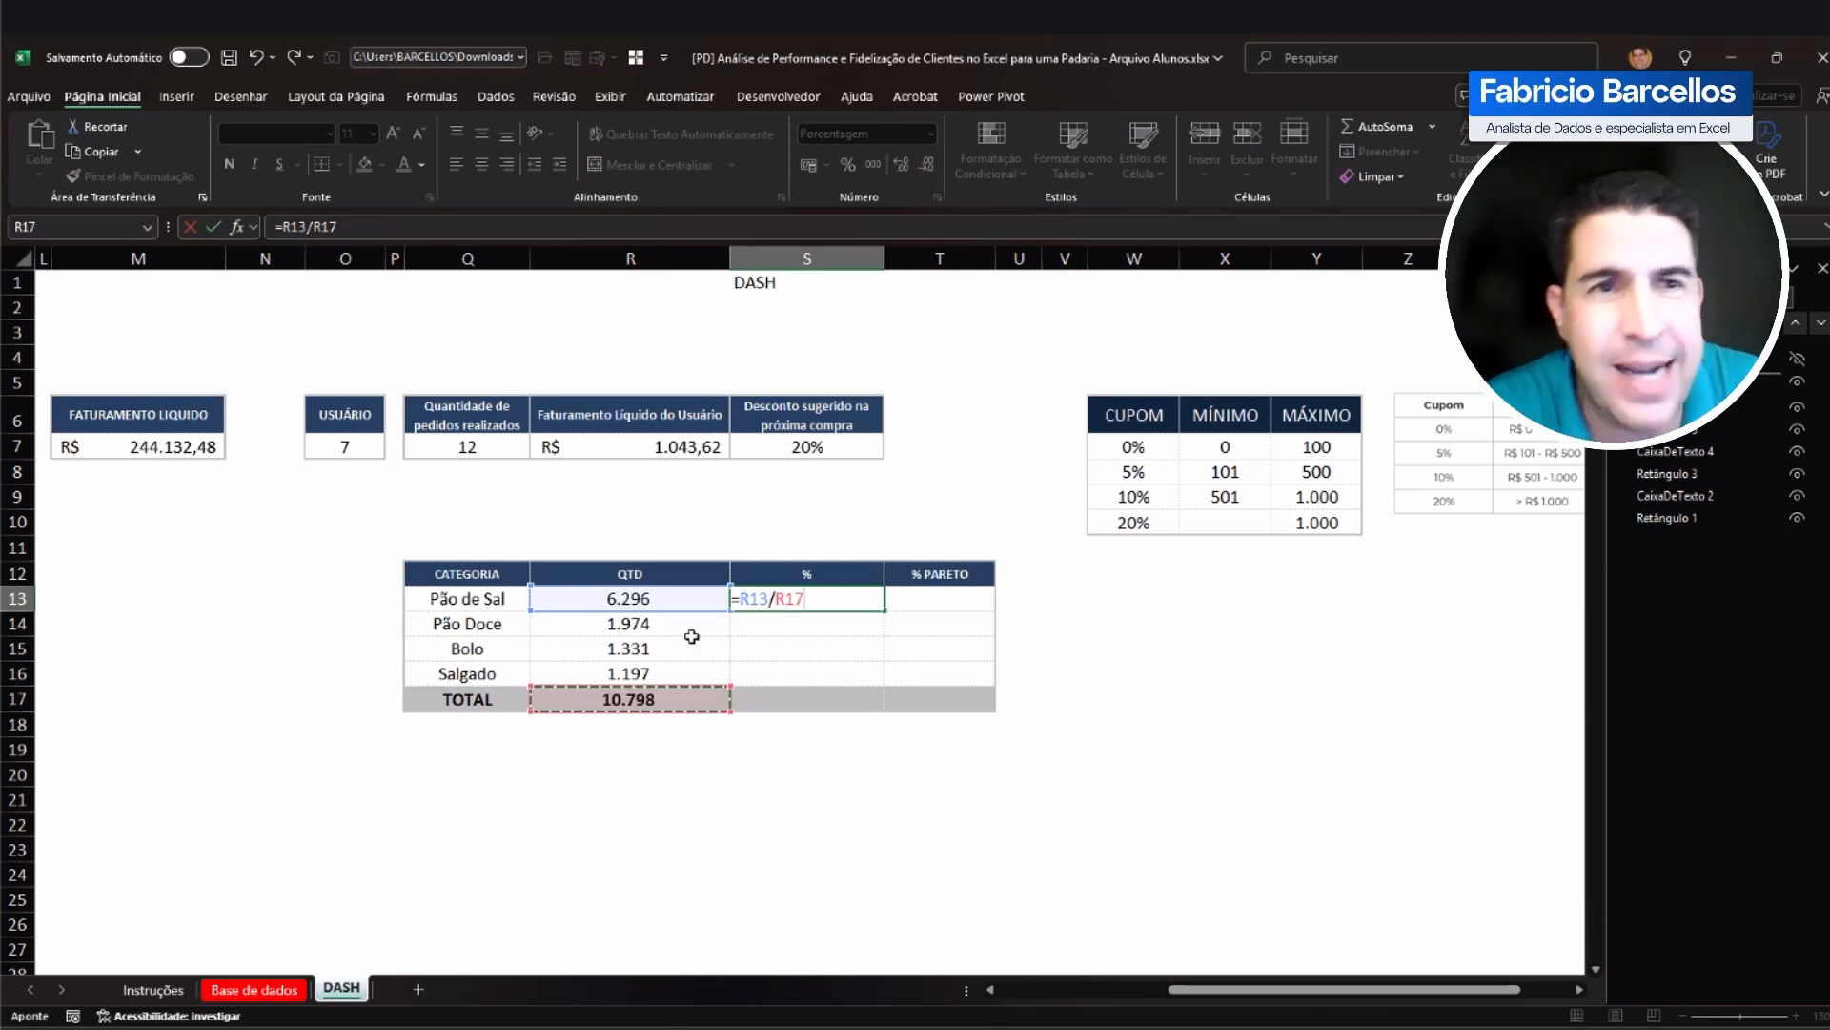
key("F4")
key("ctrl+Return")
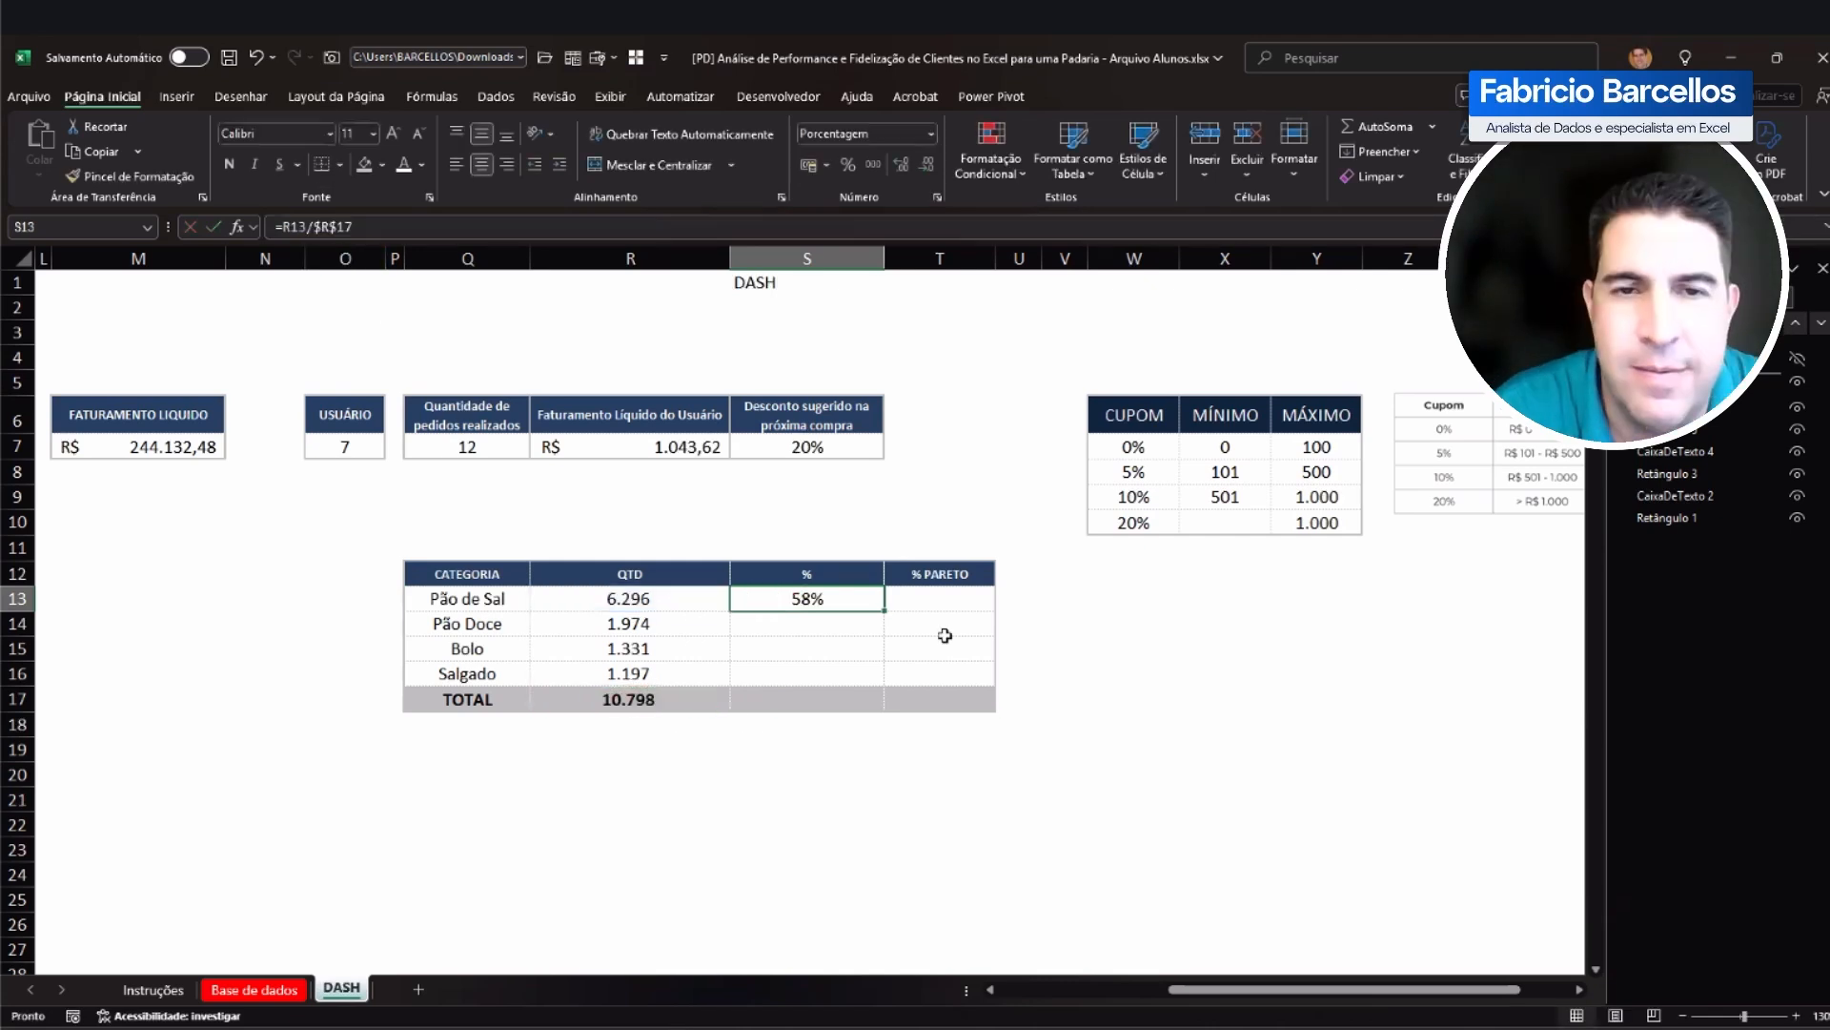
Step: Copy the S13 percentage formula into S14:S17, keeping the table's formatting, and check the formulas in the % column
key("ctrl+c")
left_click_drag(753, 619, 768, 699)
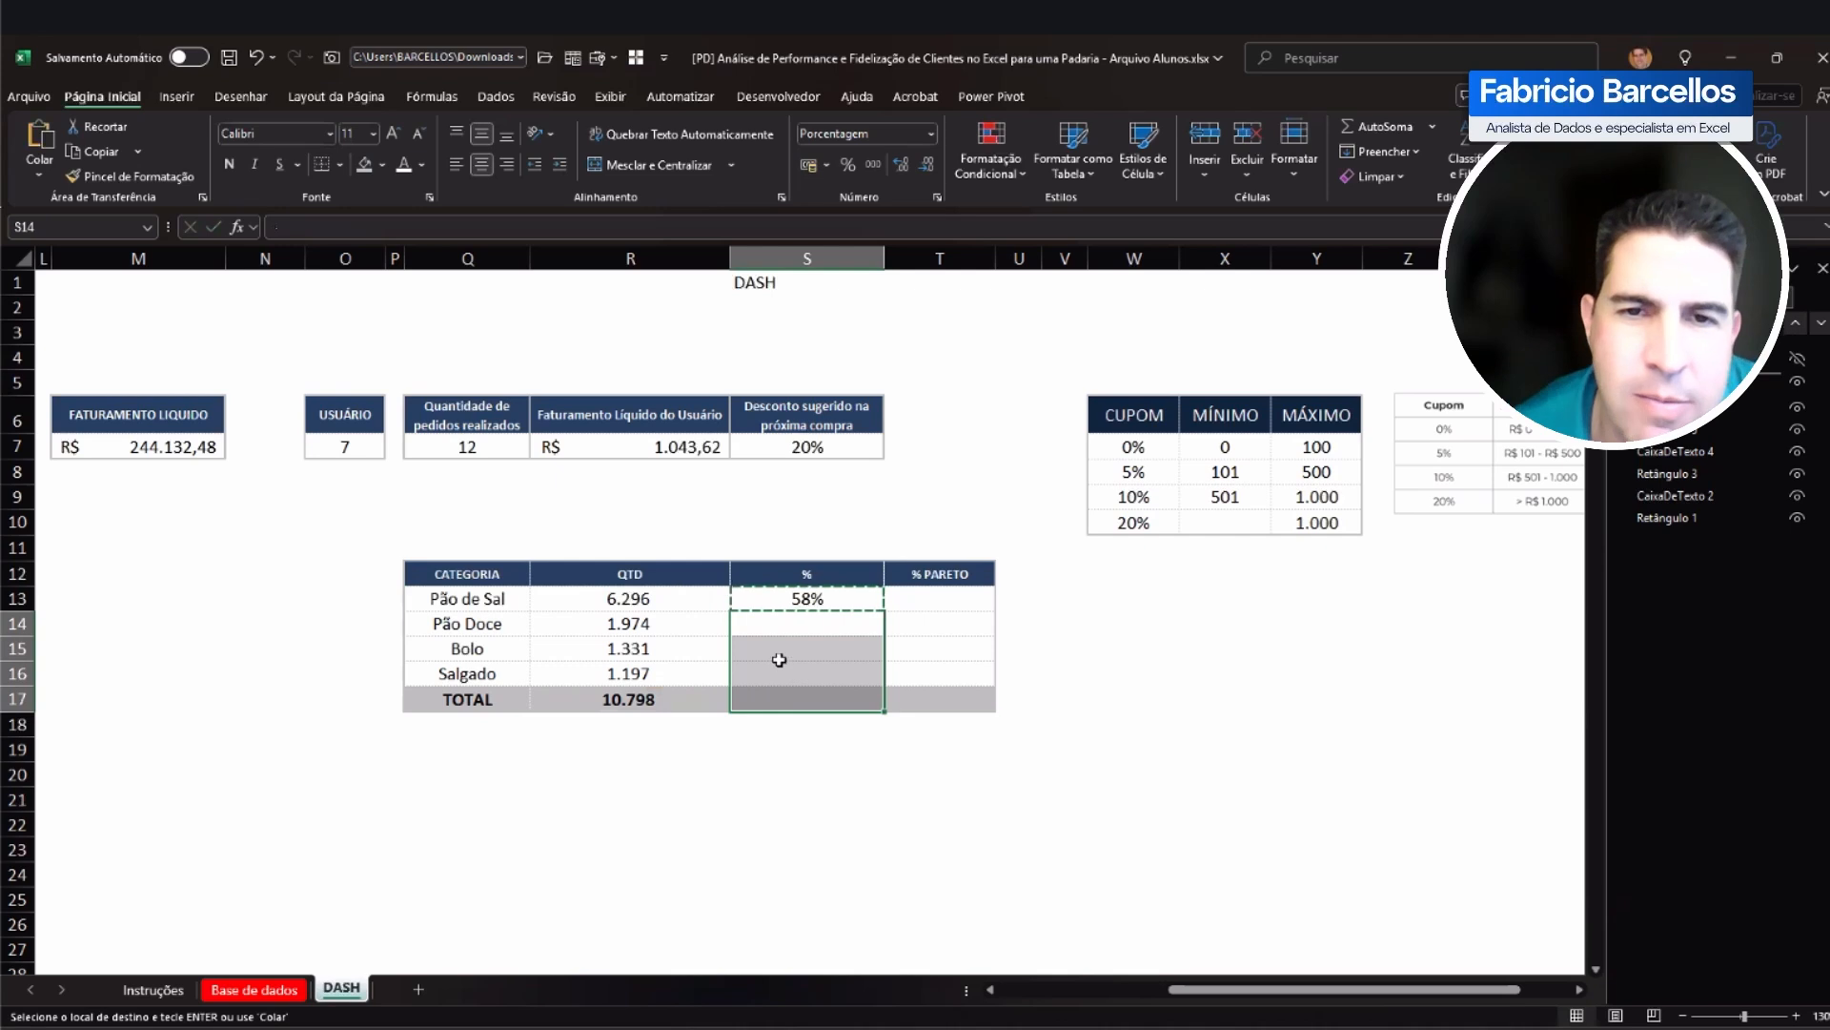
right_click(780, 664)
left_click(887, 191)
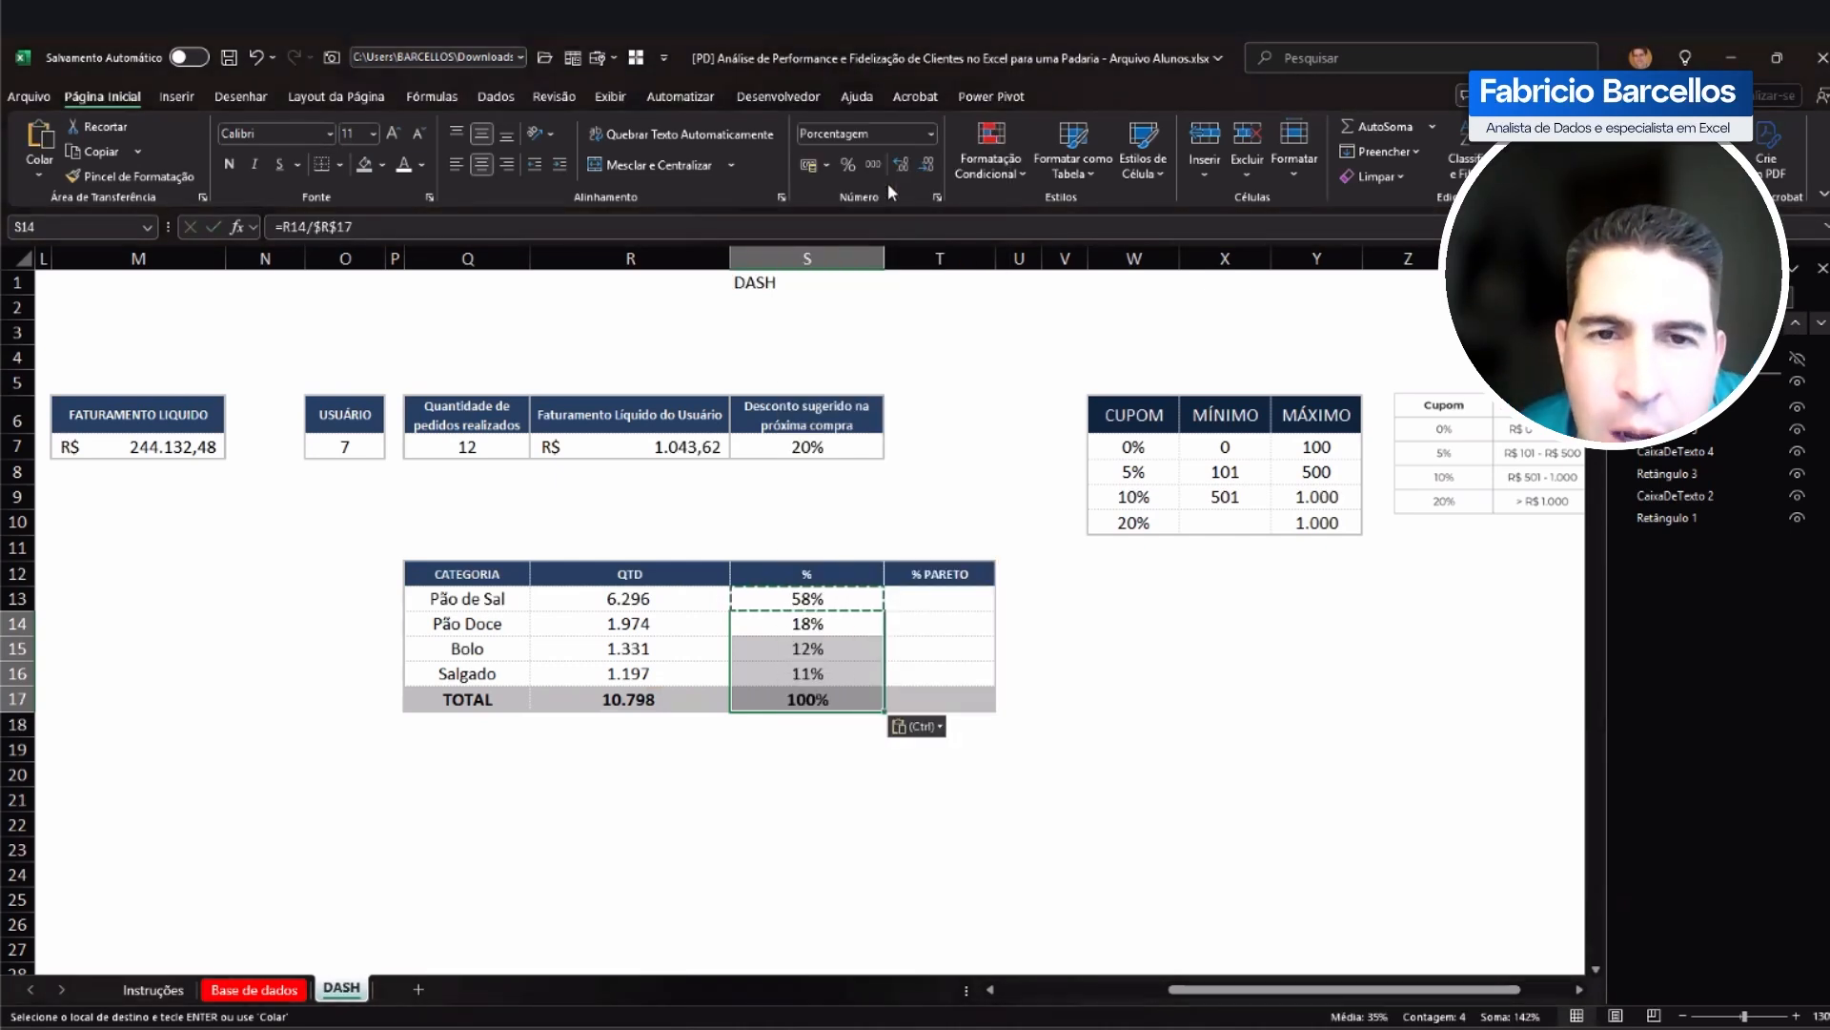
left_click(853, 597)
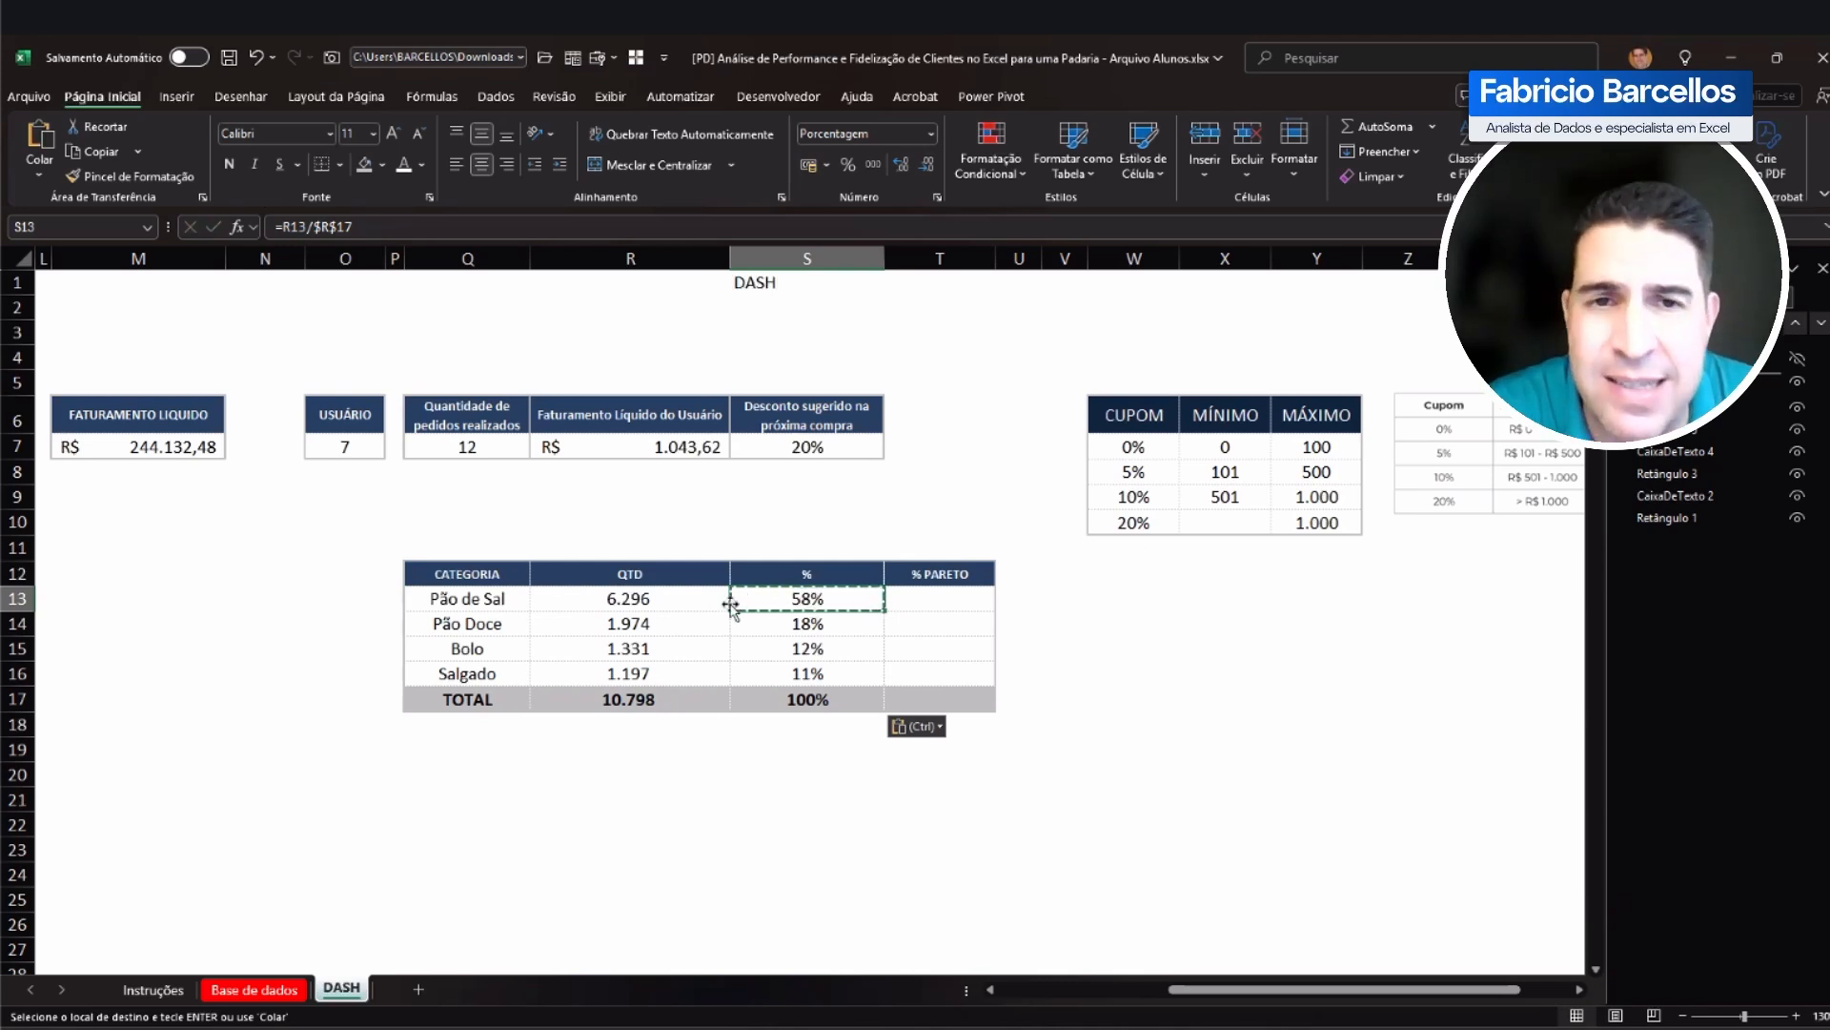
left_click(774, 624)
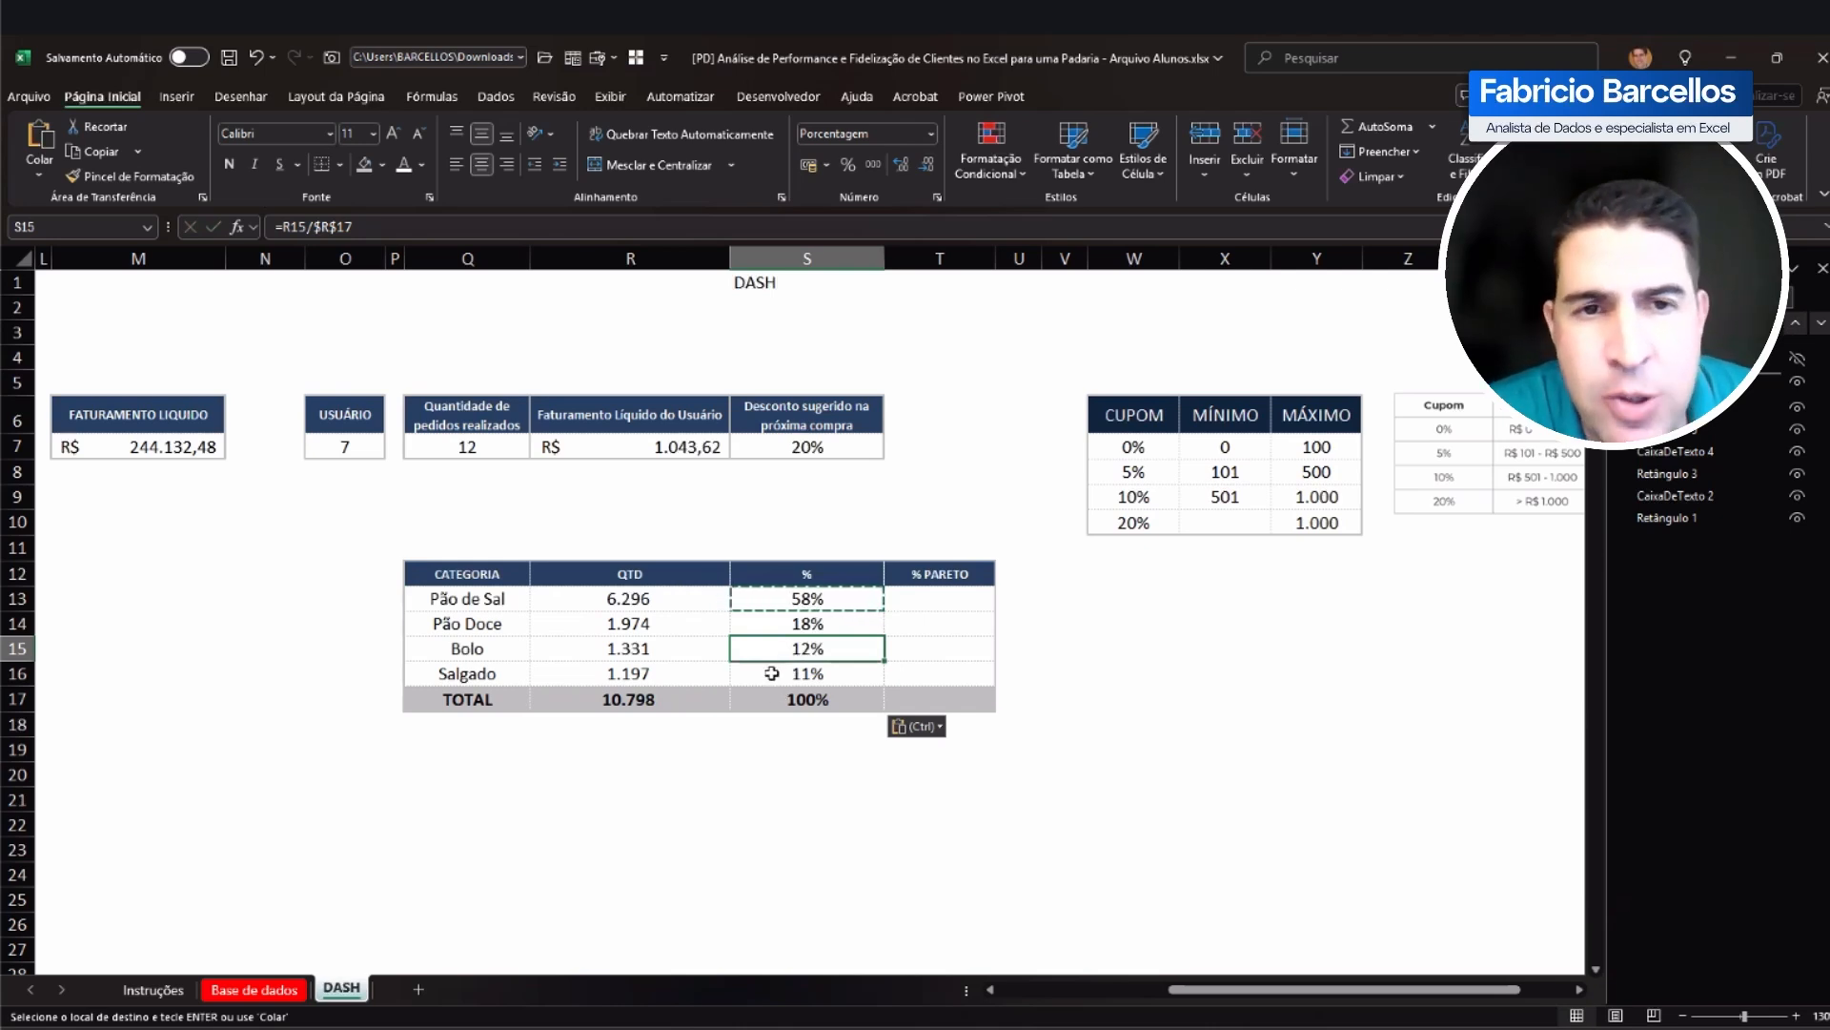
key("Down")
key("Down")
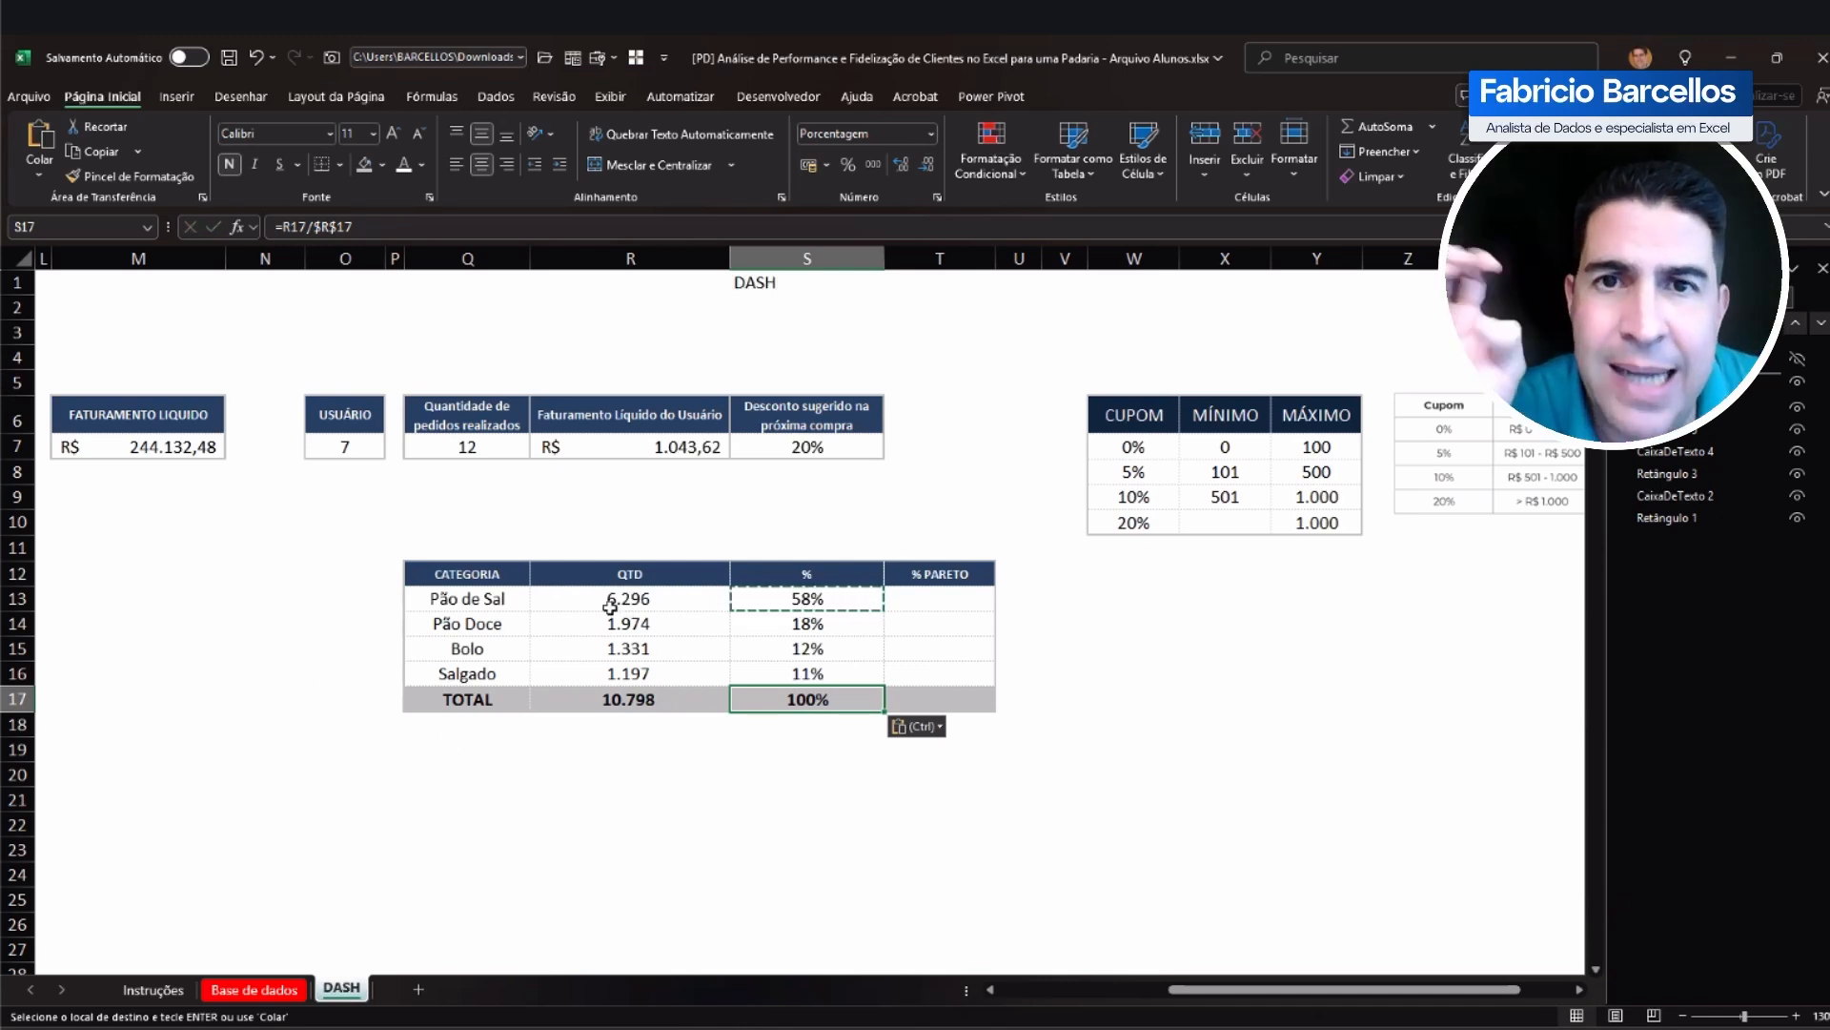
left_click_drag(610, 606, 608, 670)
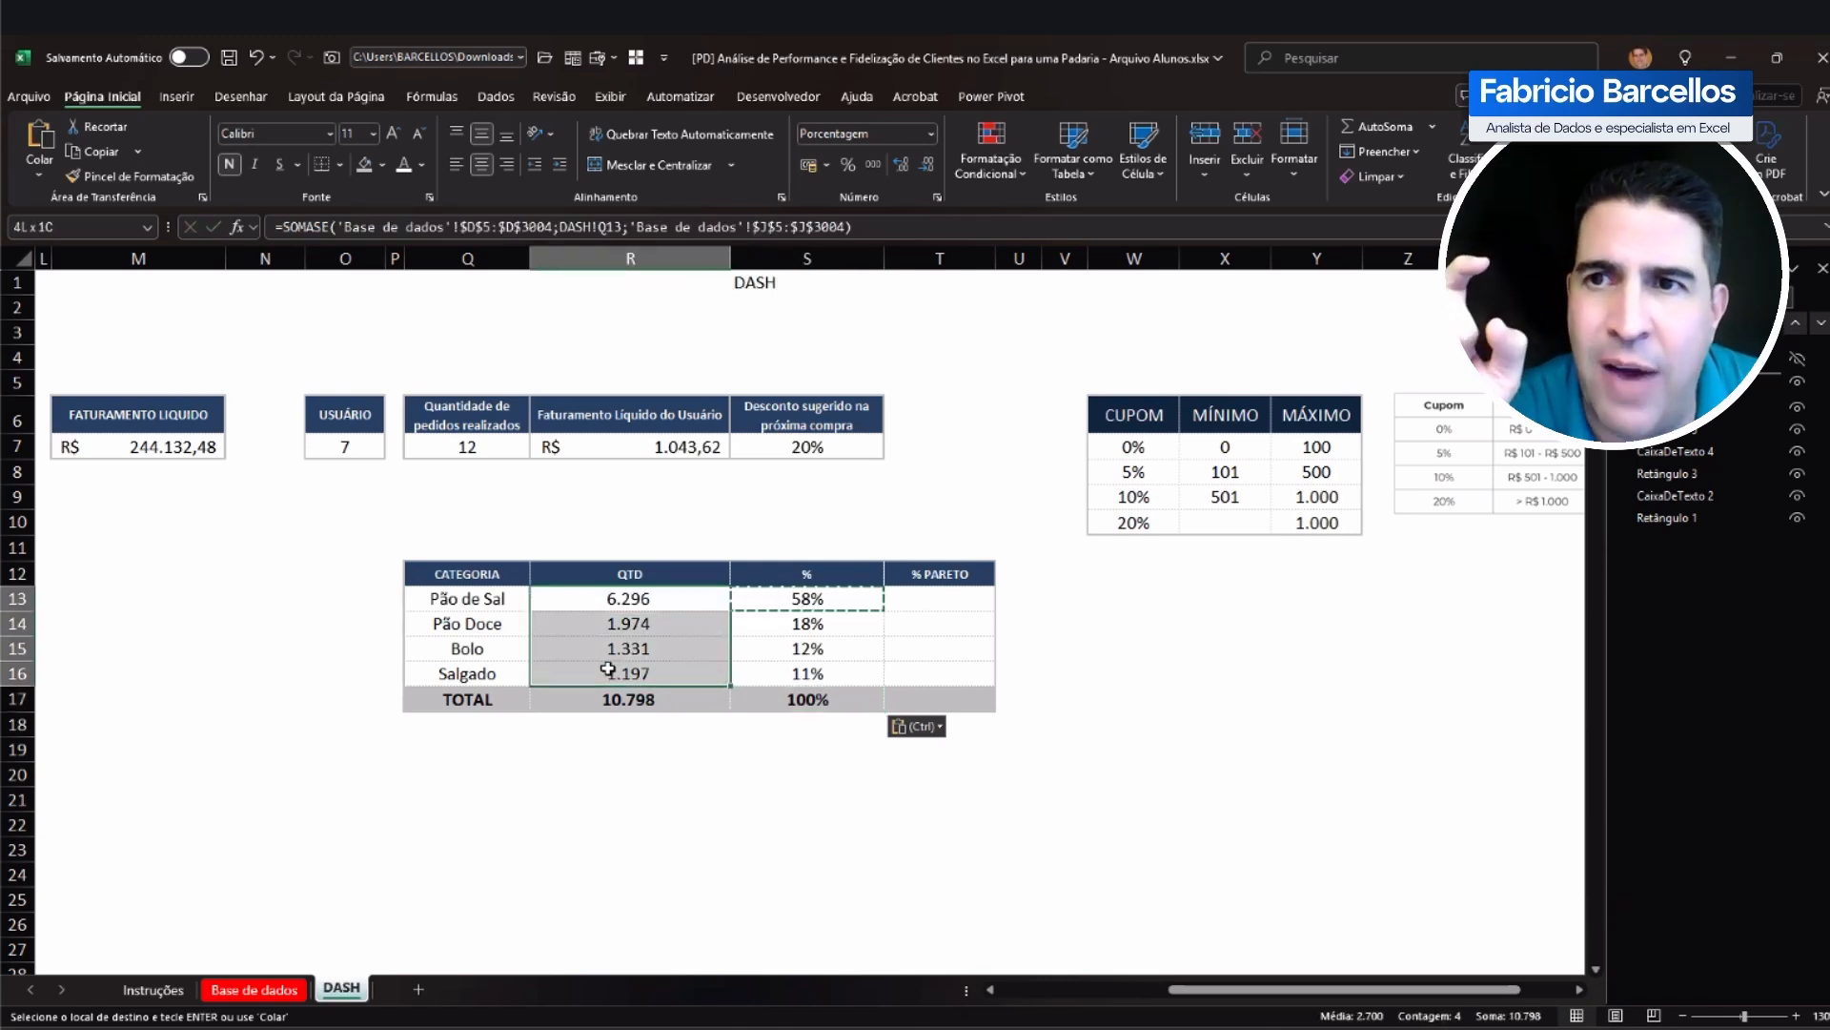
left_click(498, 598)
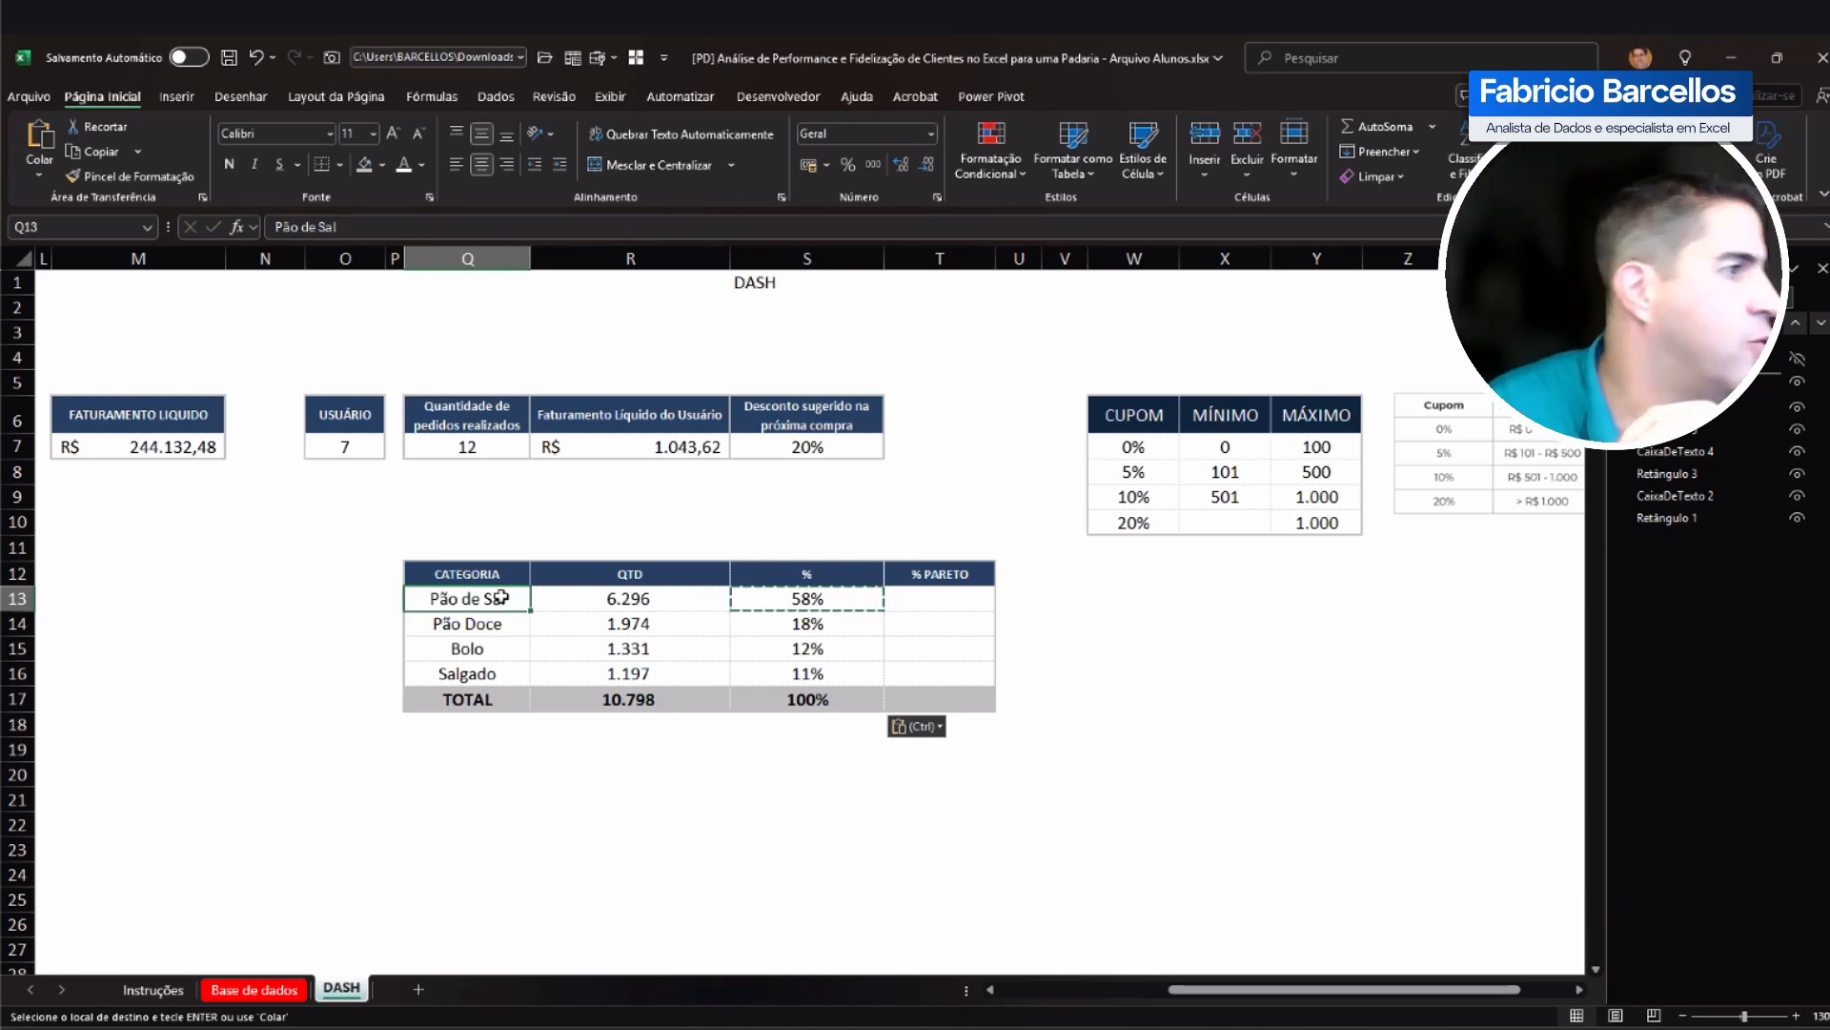
key("ctrl+v")
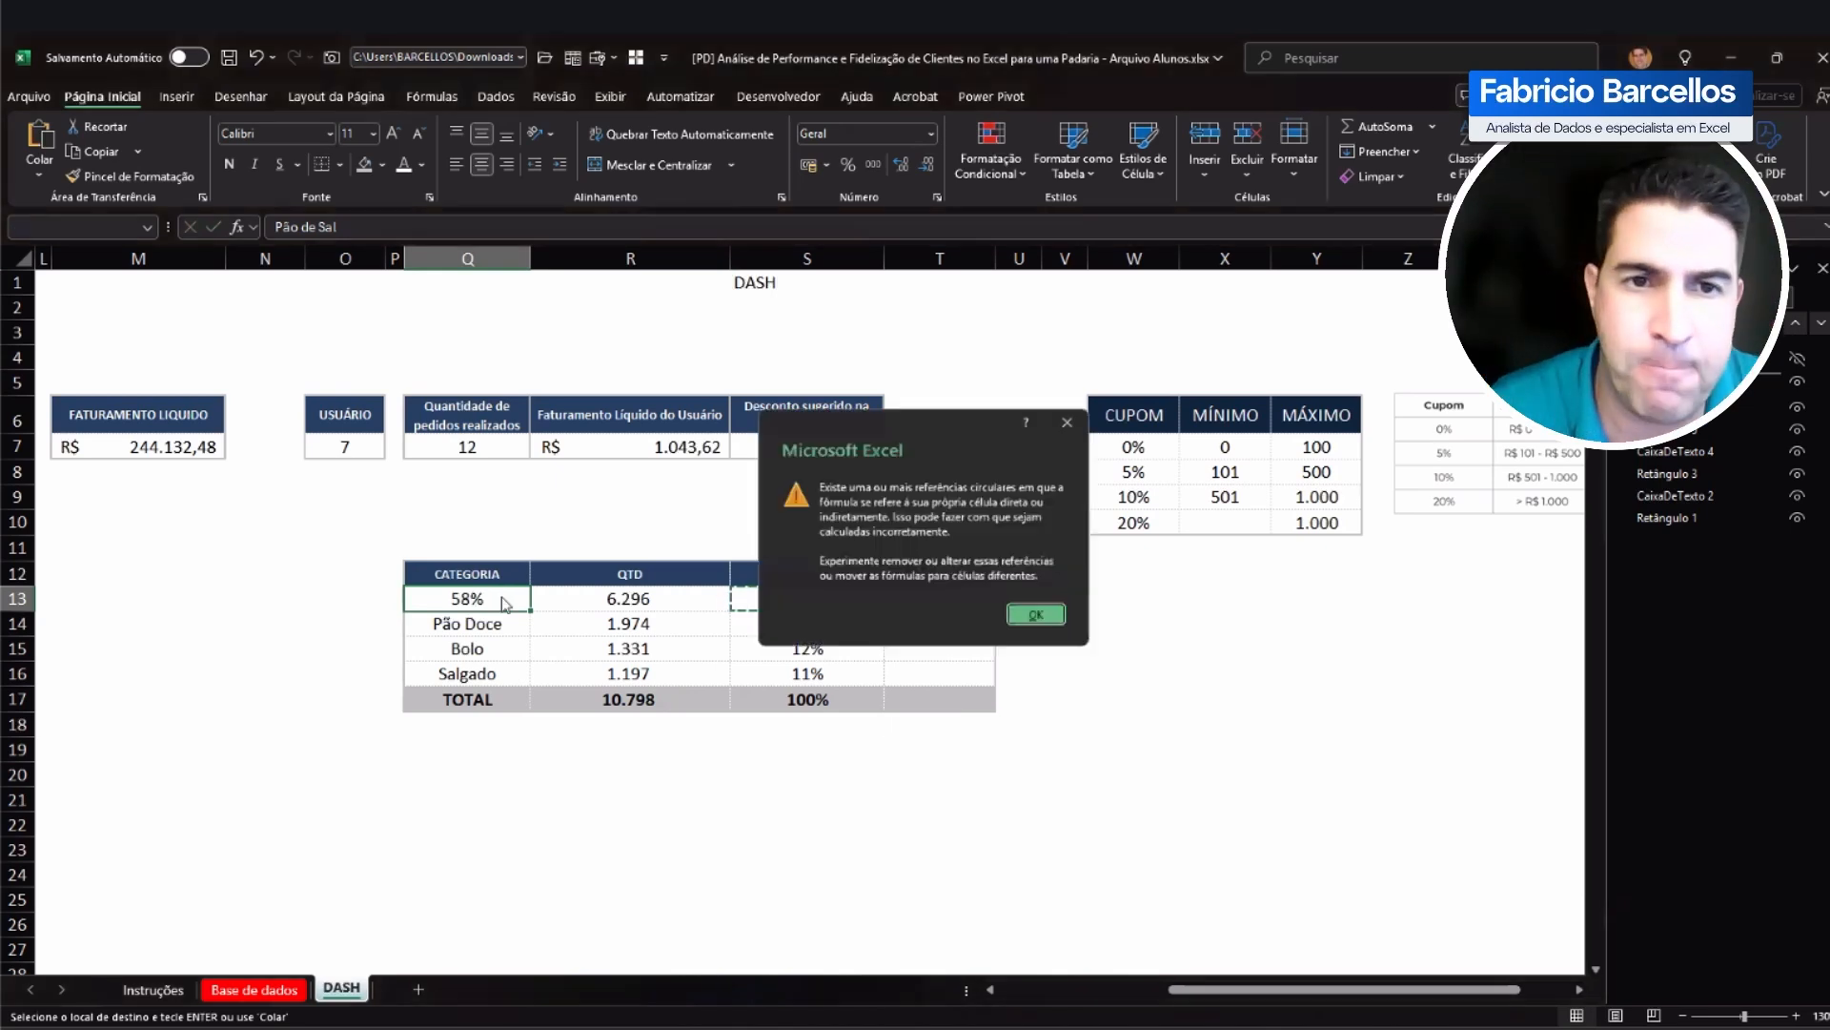
key("Return")
key("ctrl+z")
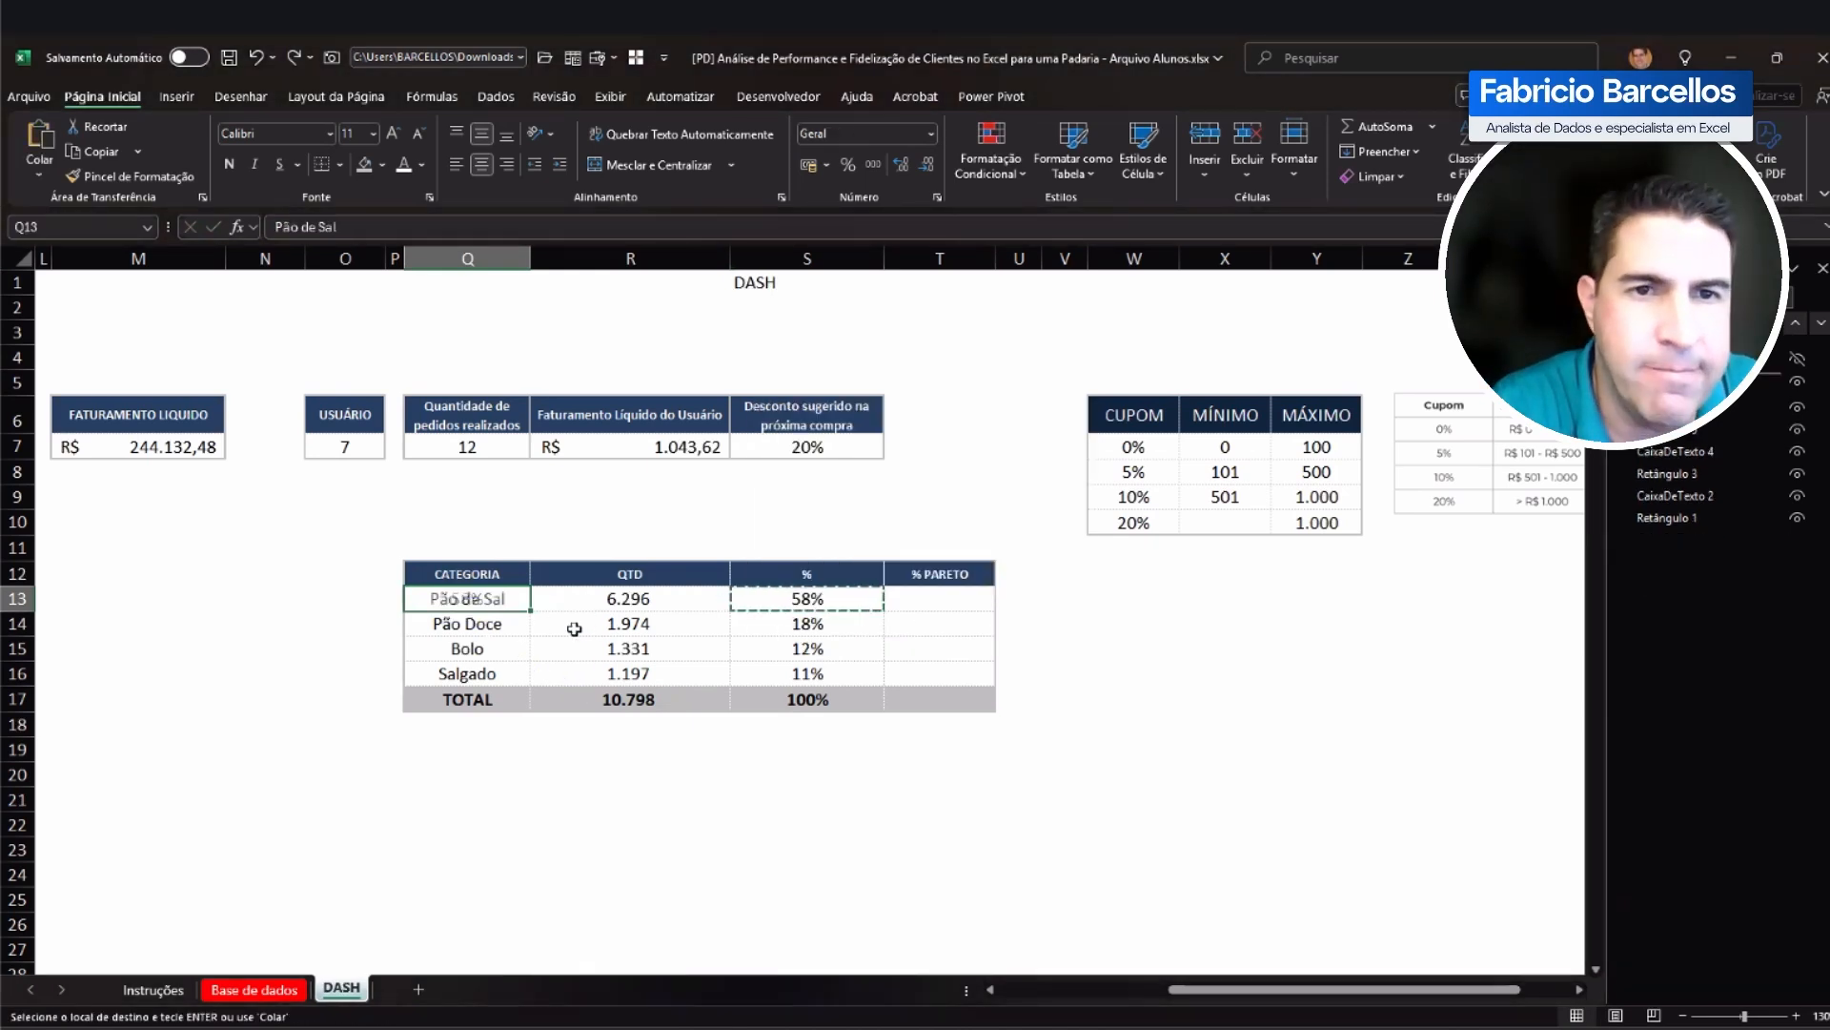
Step: Replace the R17 total with =SOMA(R13:R17), including the total cell itself in the range, and dismiss the circular reference warning
left_click(706, 648)
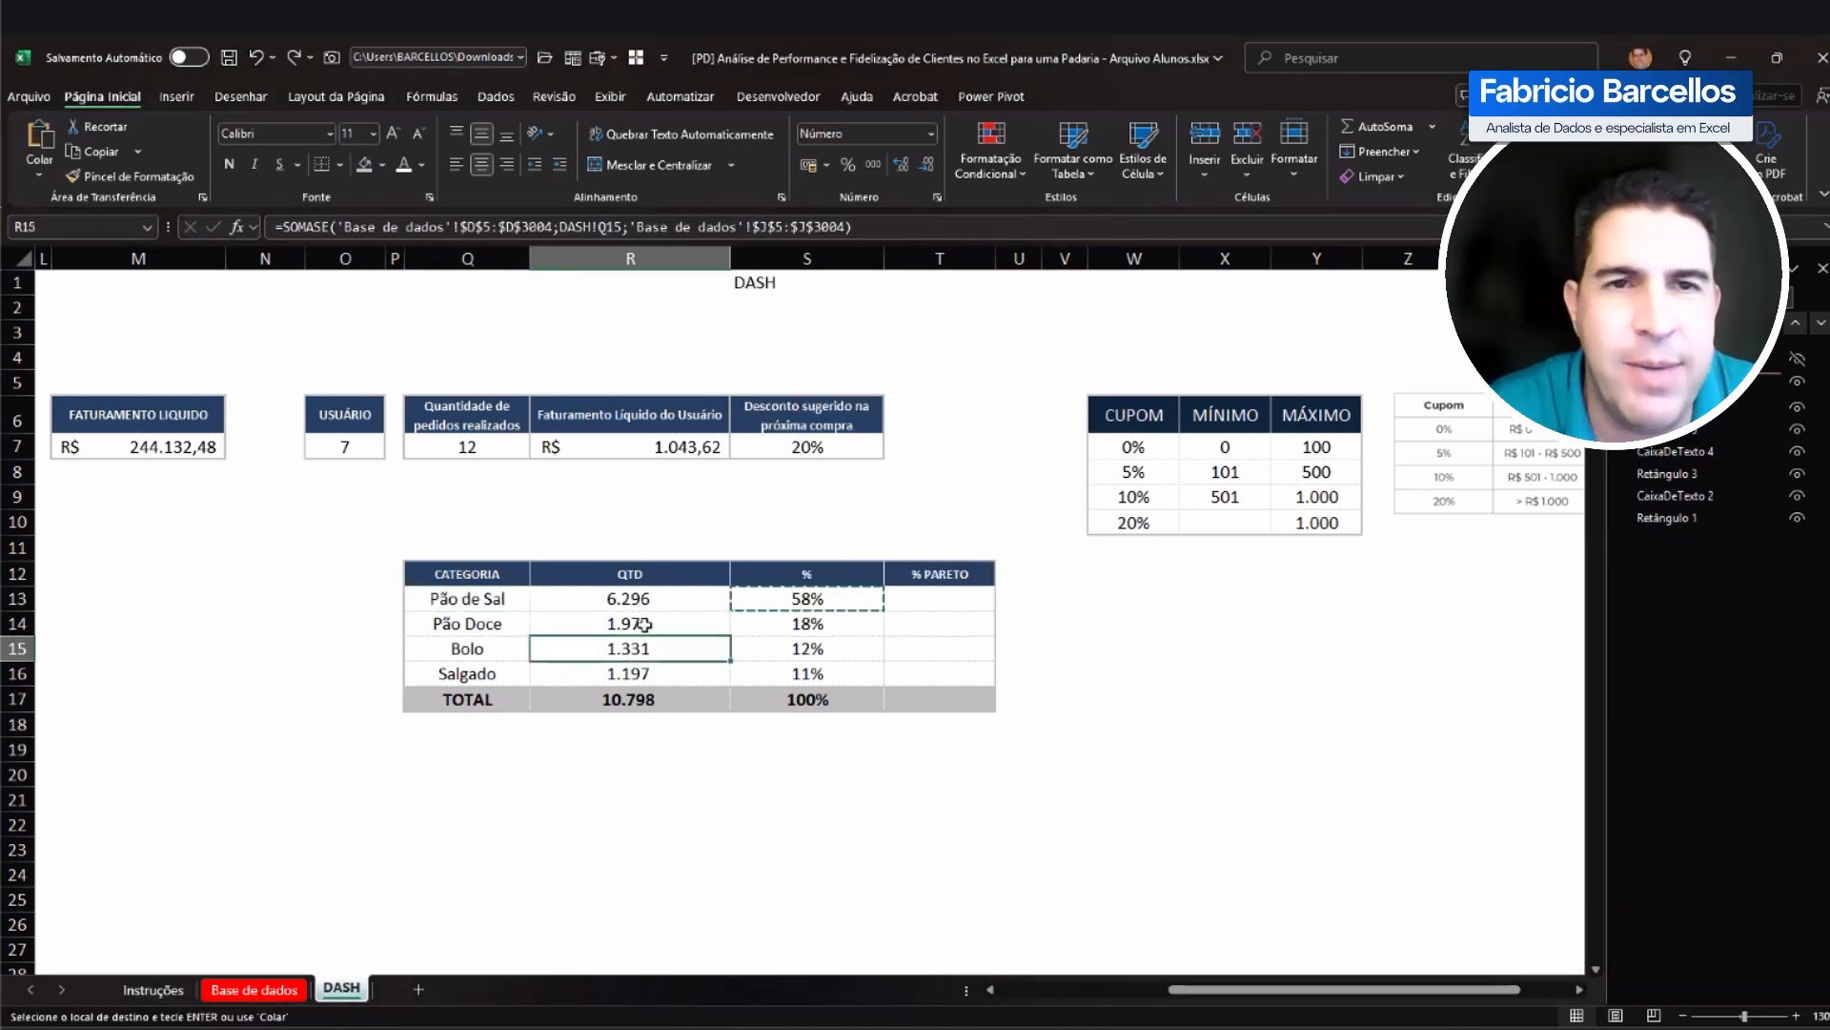
left_click(648, 704)
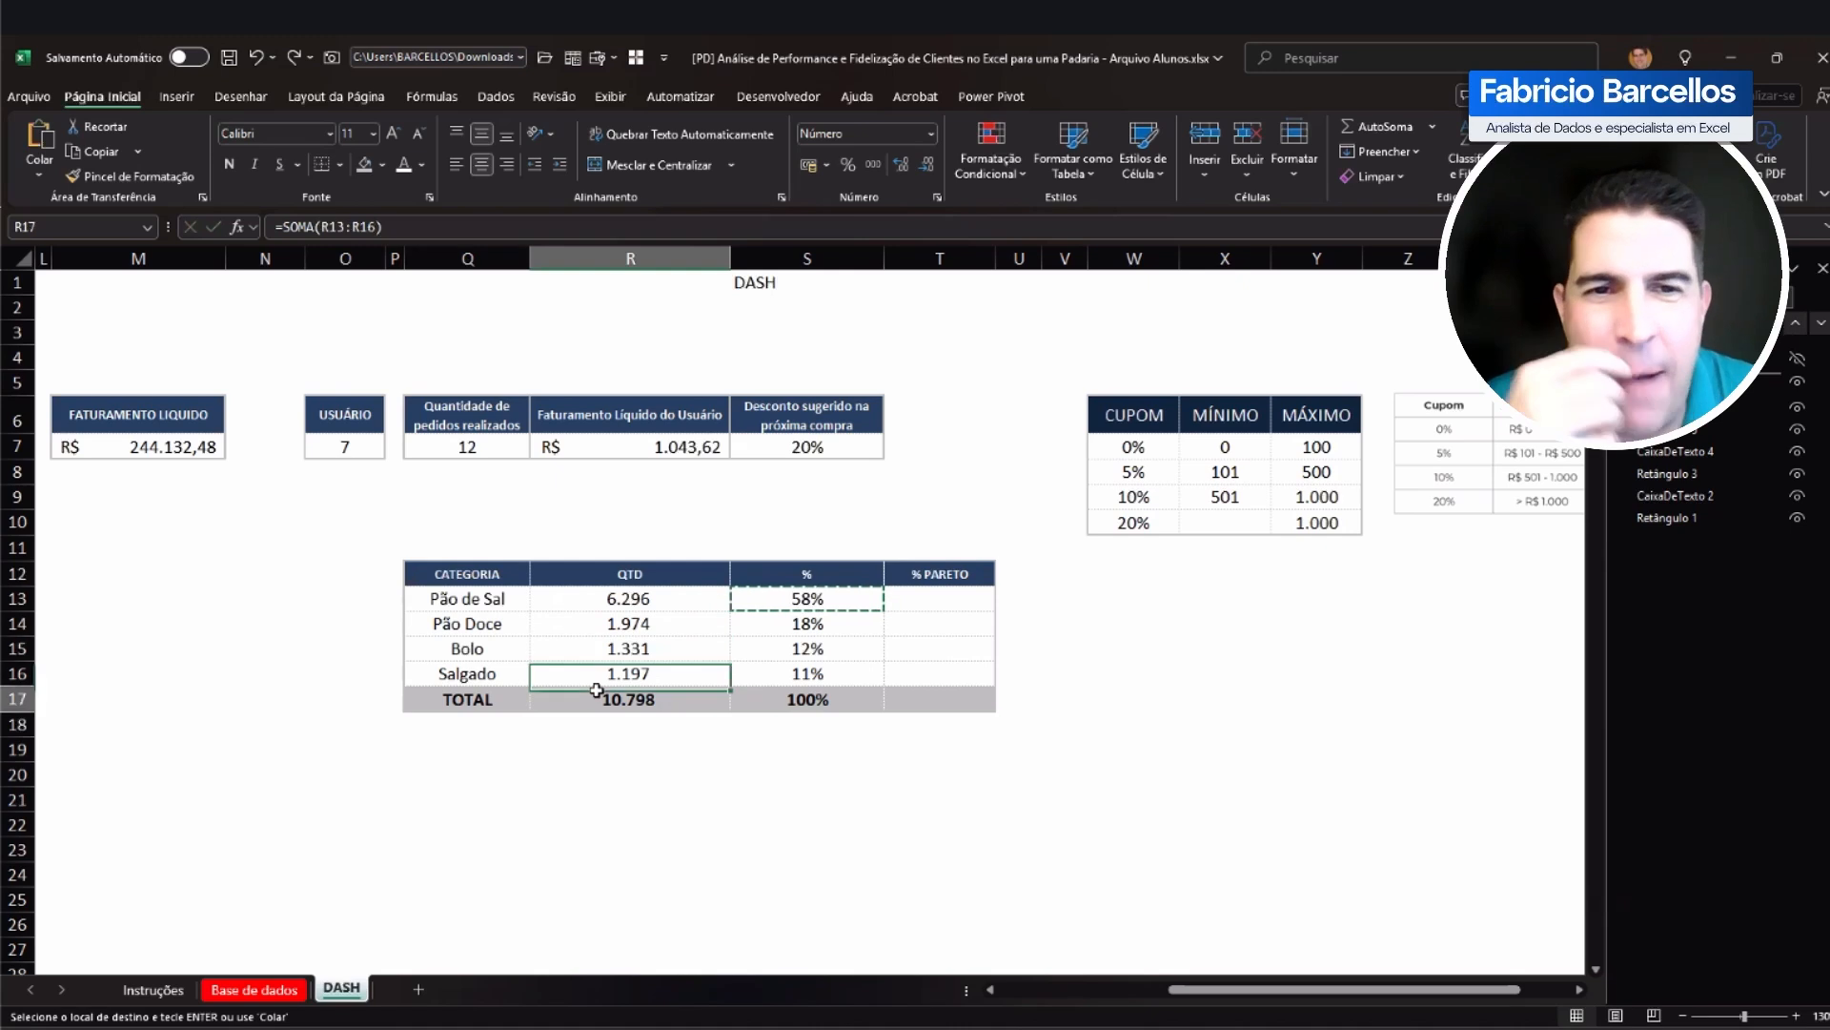
type("=SOMA(")
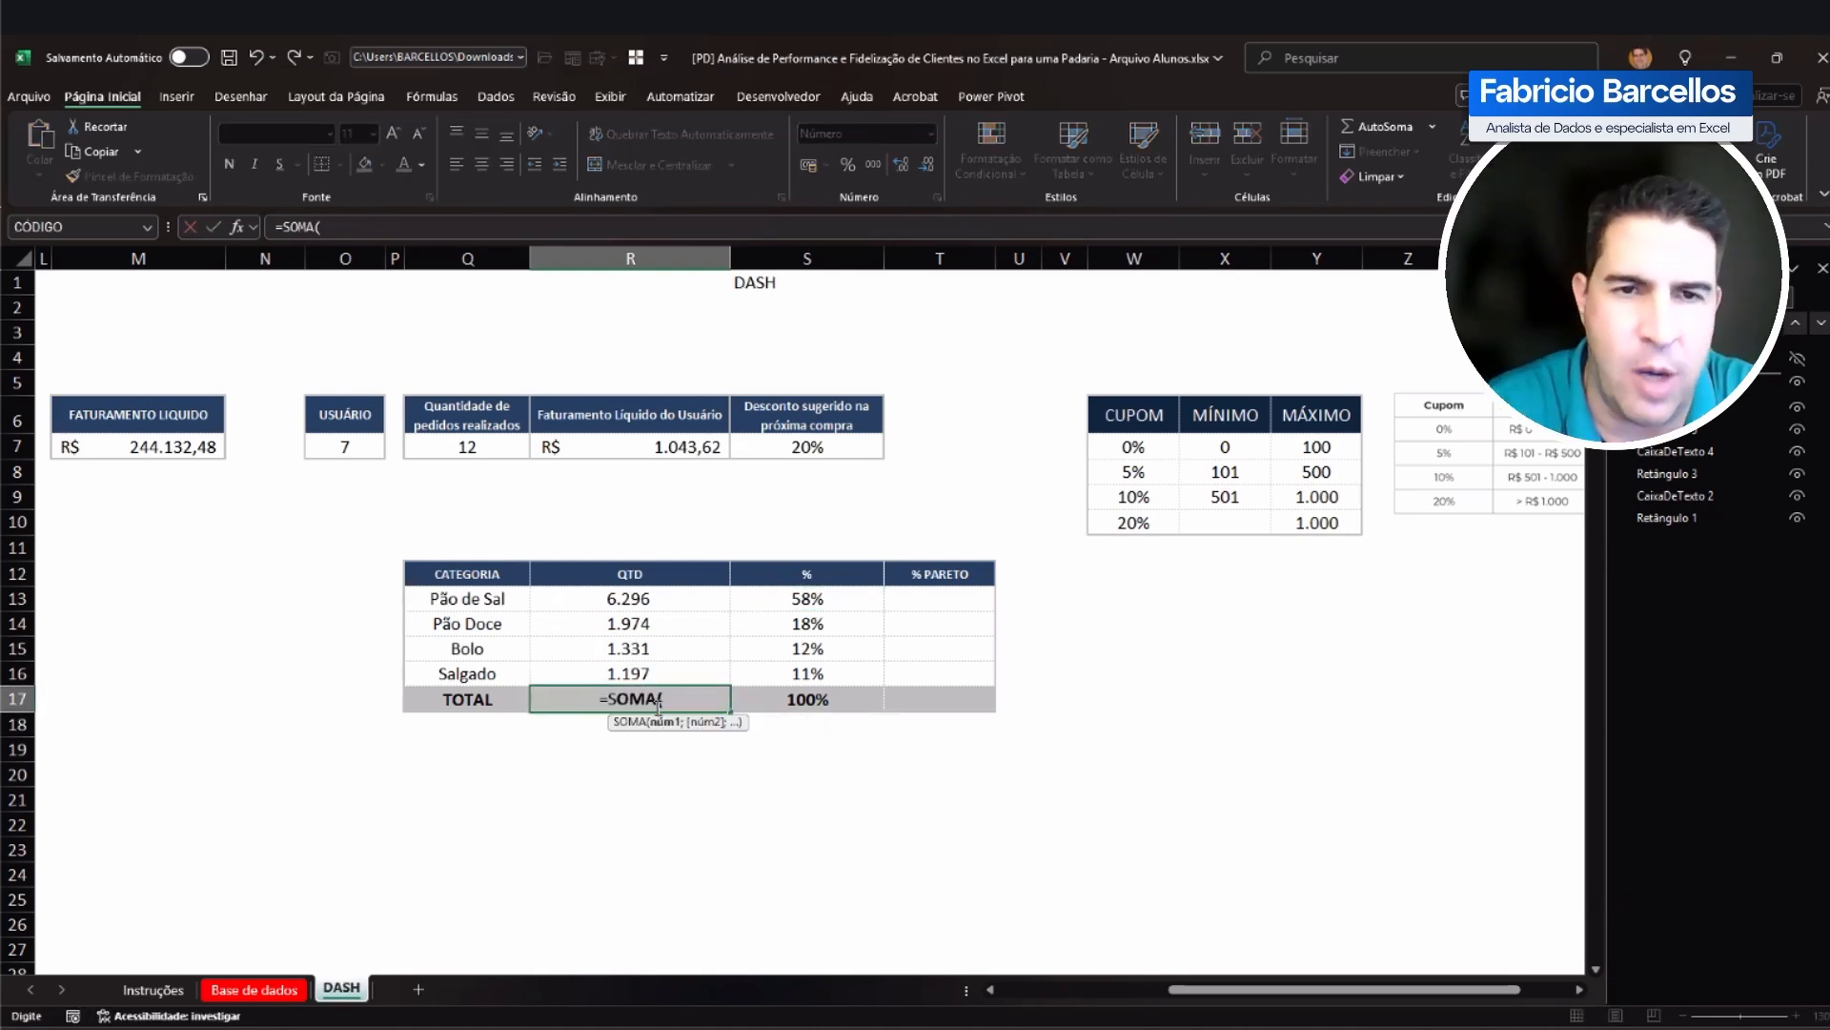
key("Up")
key("Up")
key("Up")
key("Up")
key("shift+Down")
key("shift+Down")
key("shift+Down")
key("shift+Down")
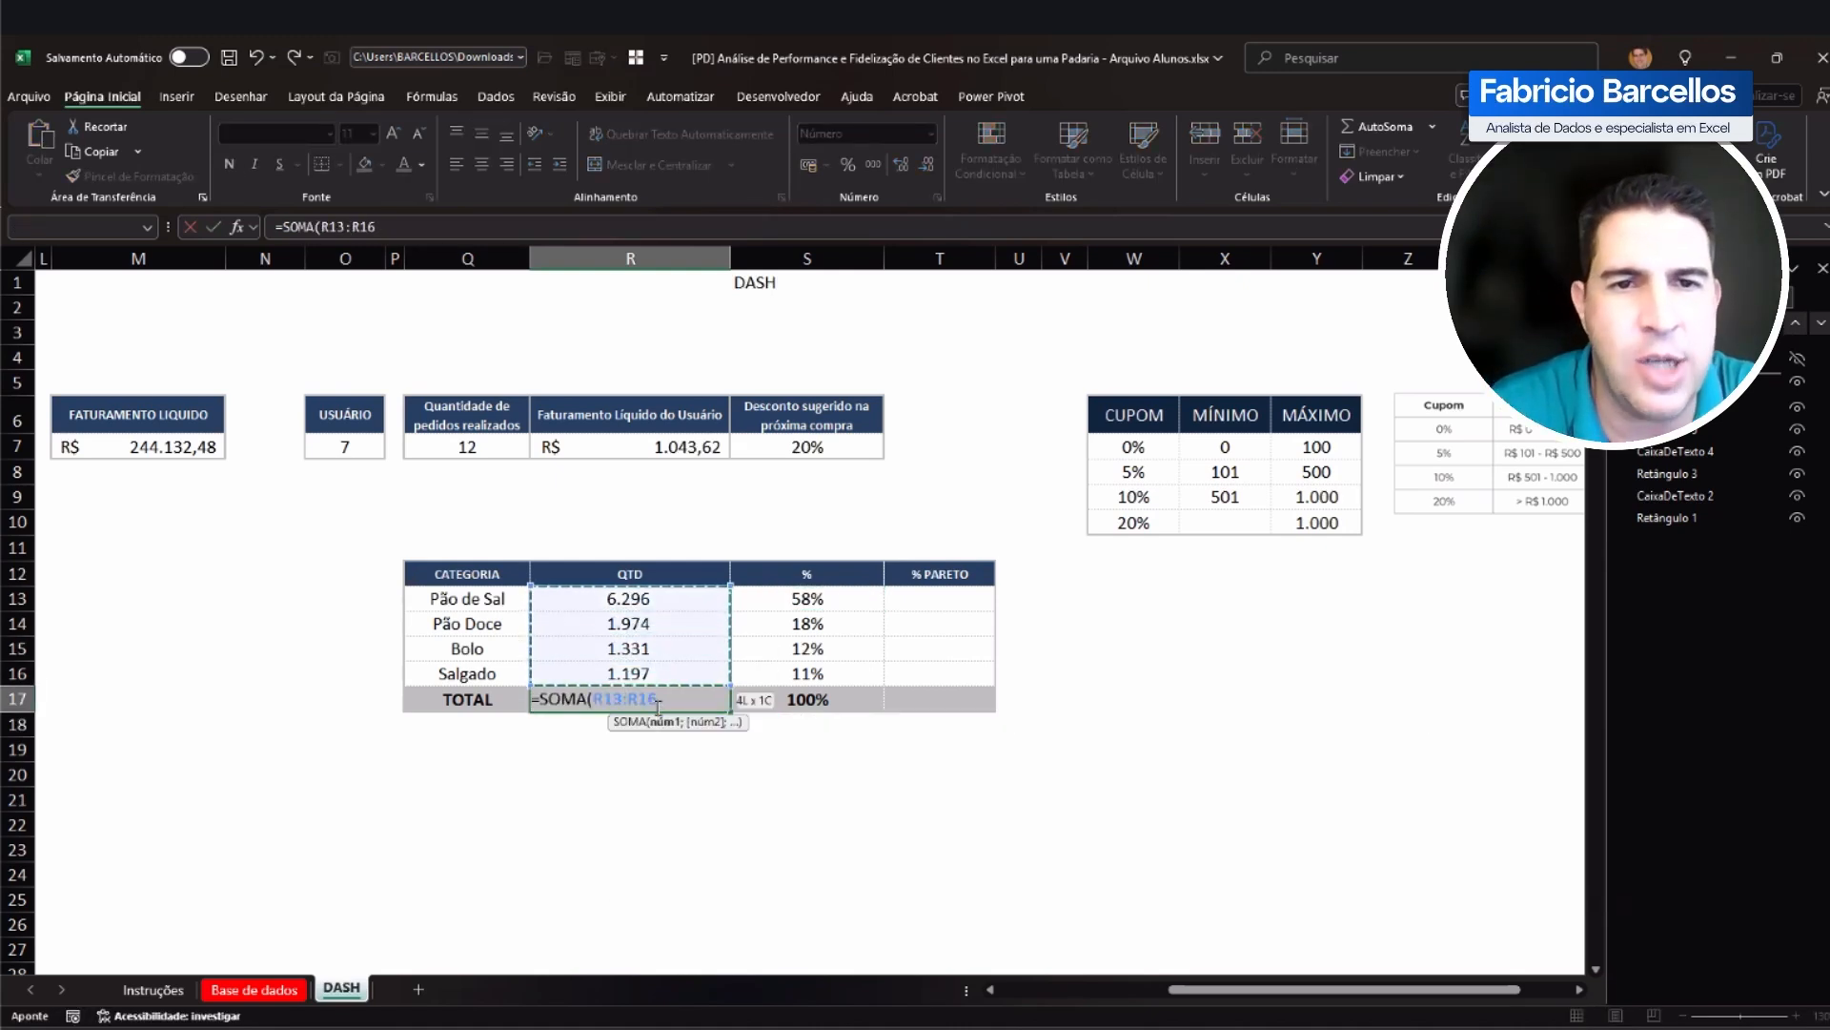
key("Return")
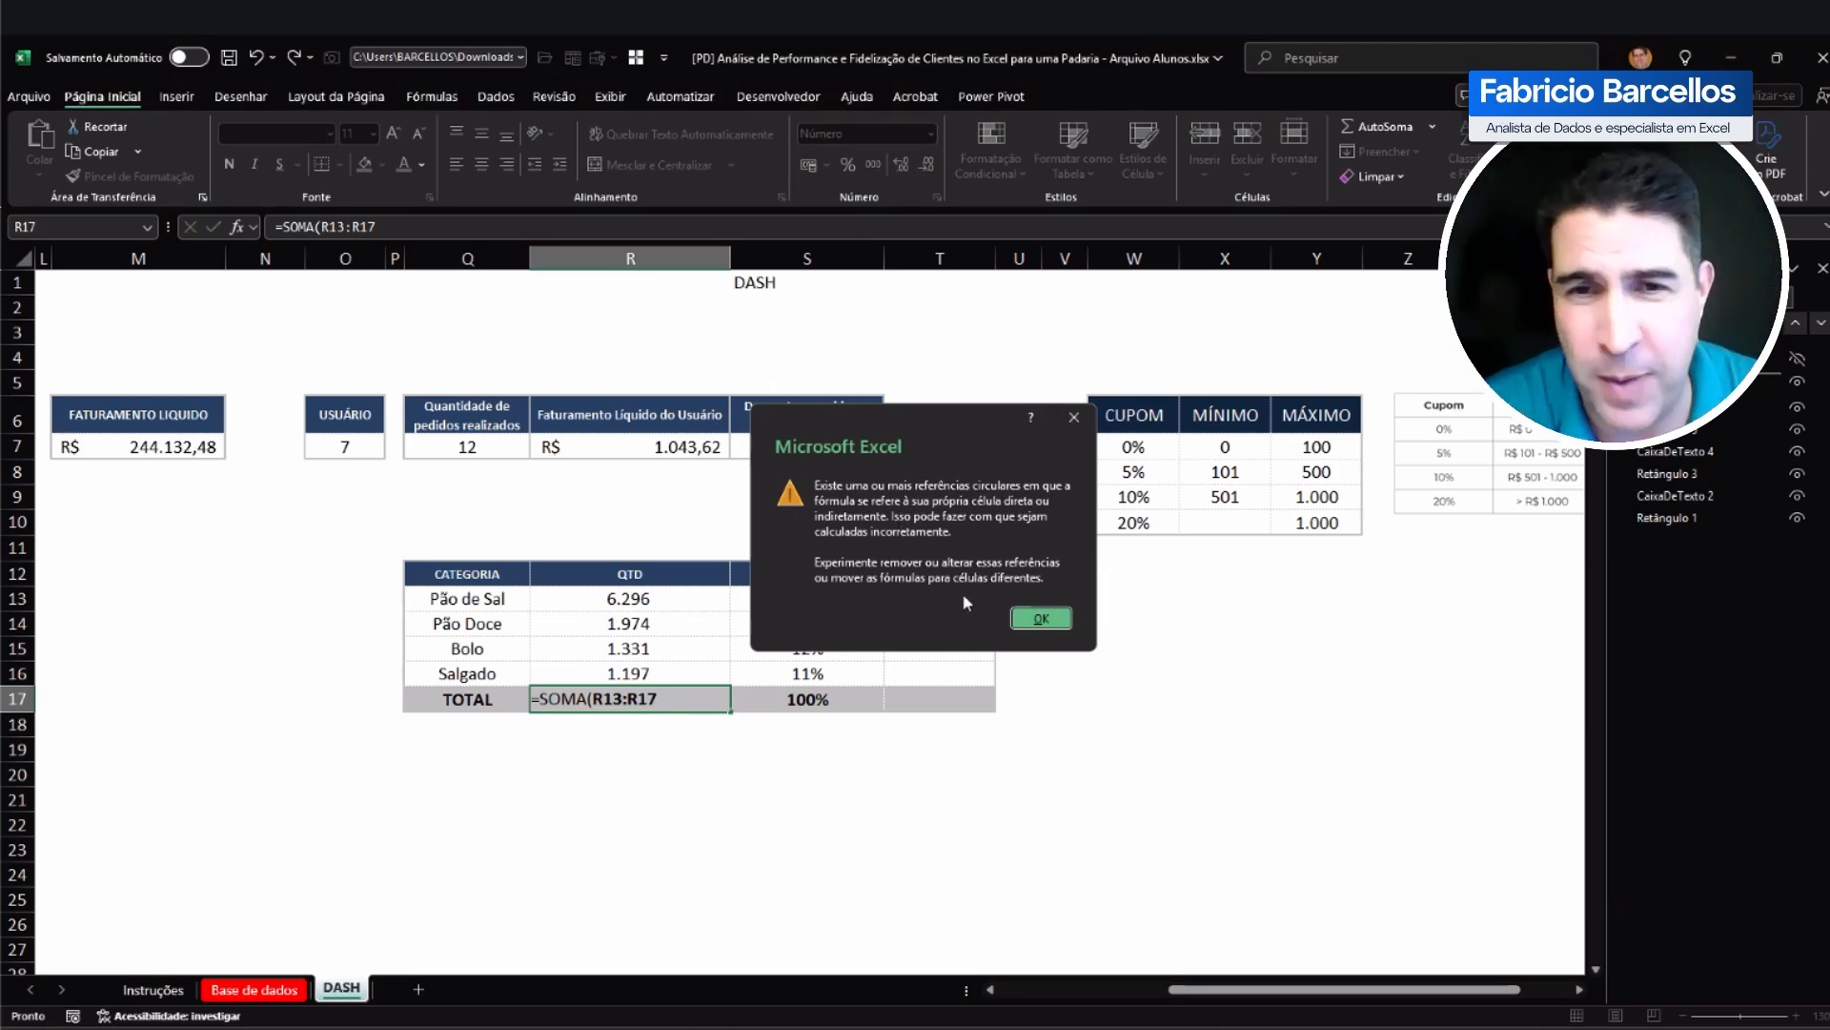
left_click(1035, 618)
Step: Examine the range end R17 inside the total cell's SOMA formula and commit the formula
double_click(671, 701)
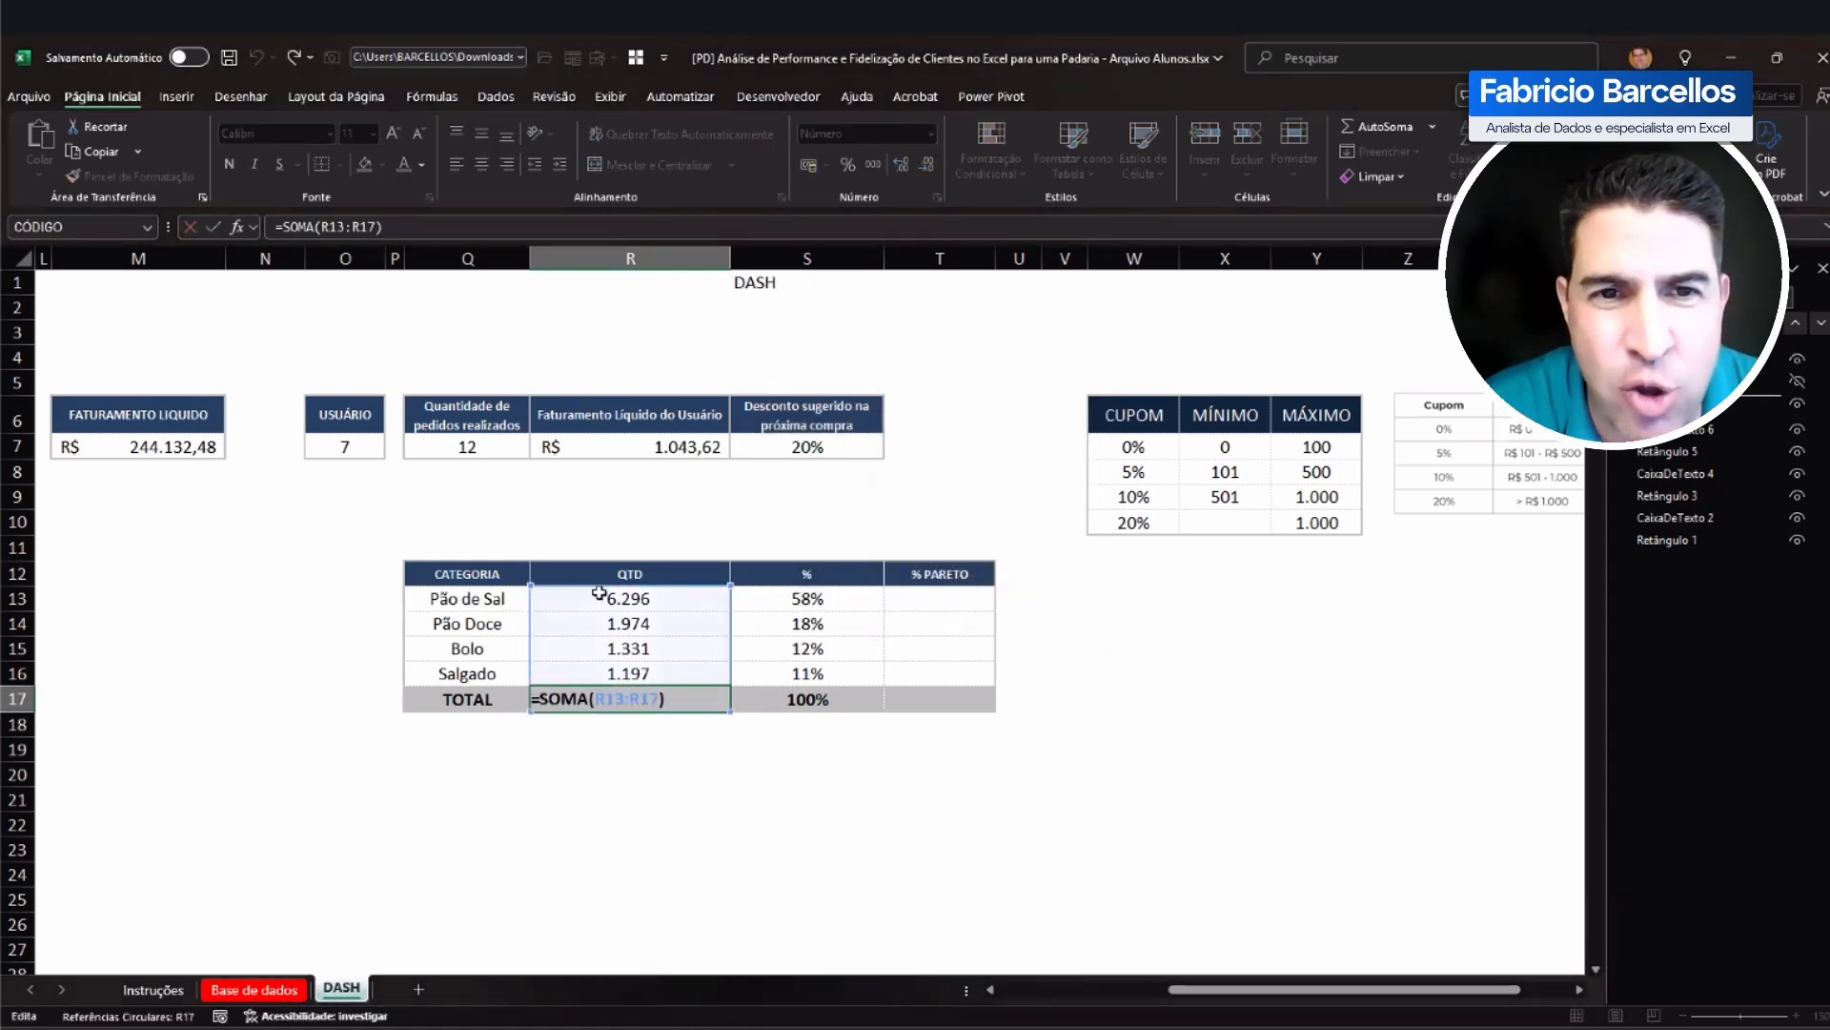
left_click(661, 700)
key("shift+Left")
key("shift+Left")
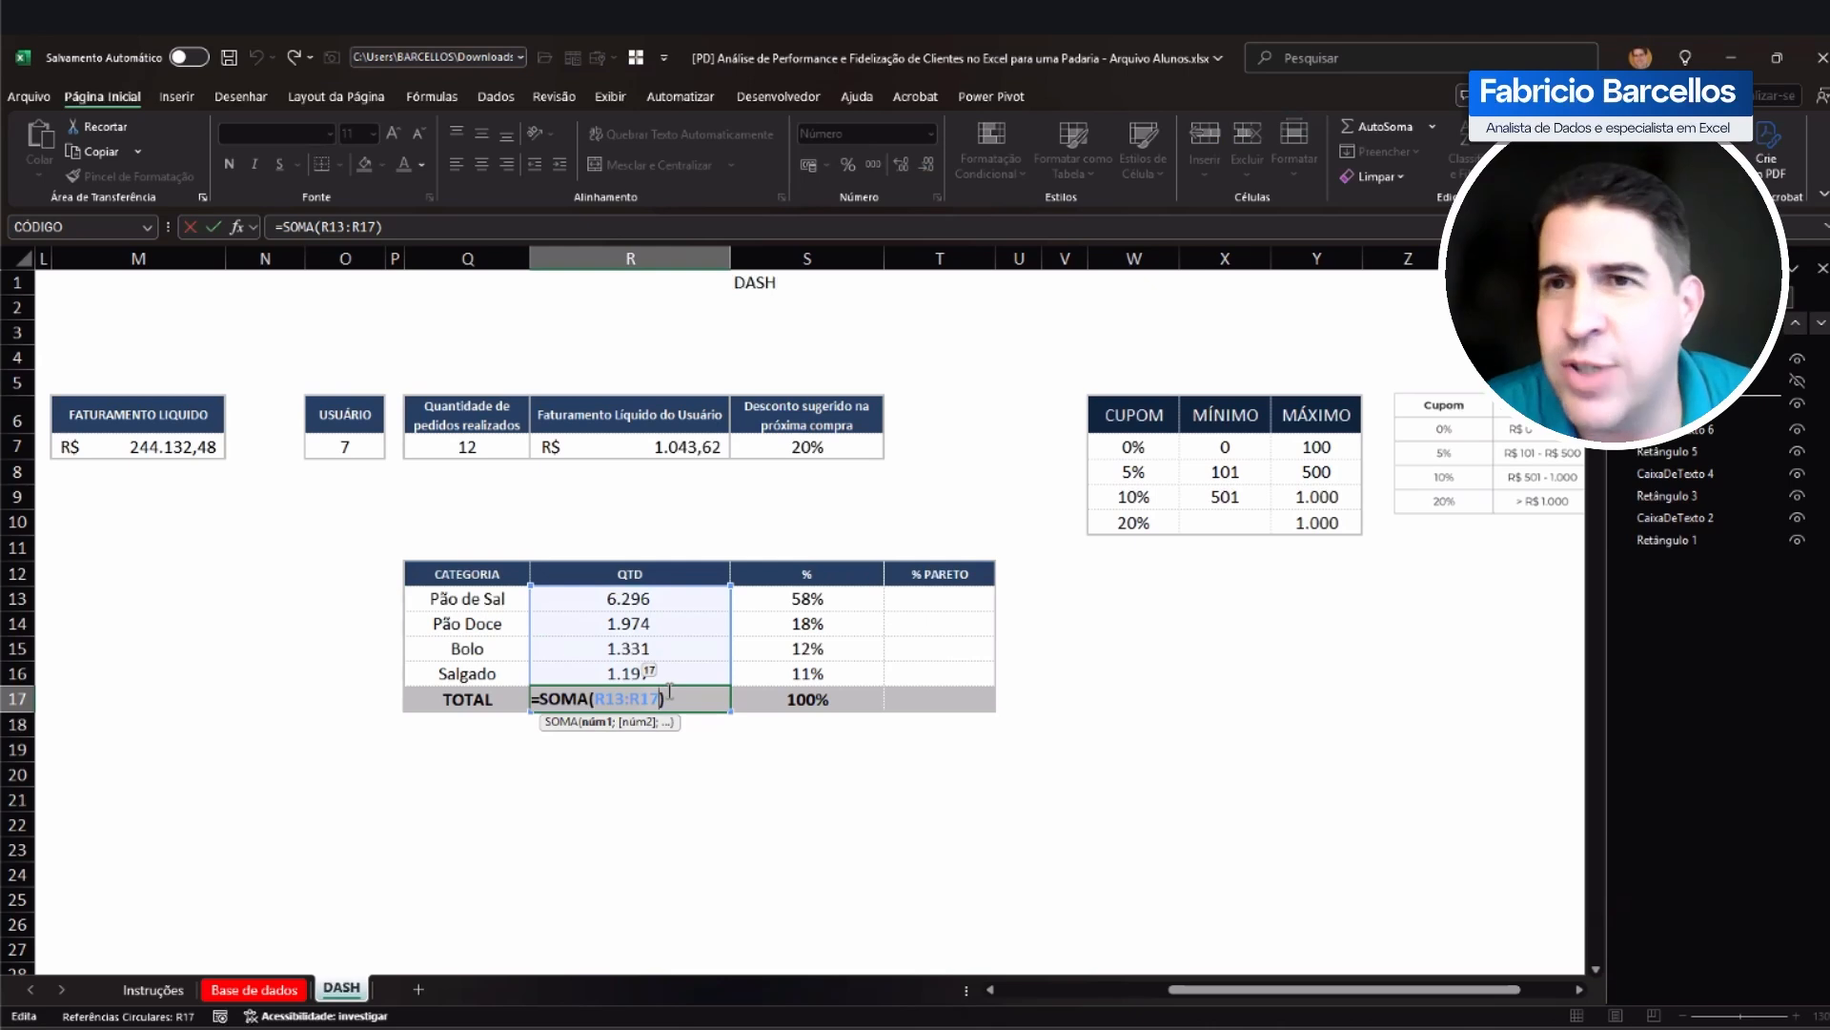
key("Return")
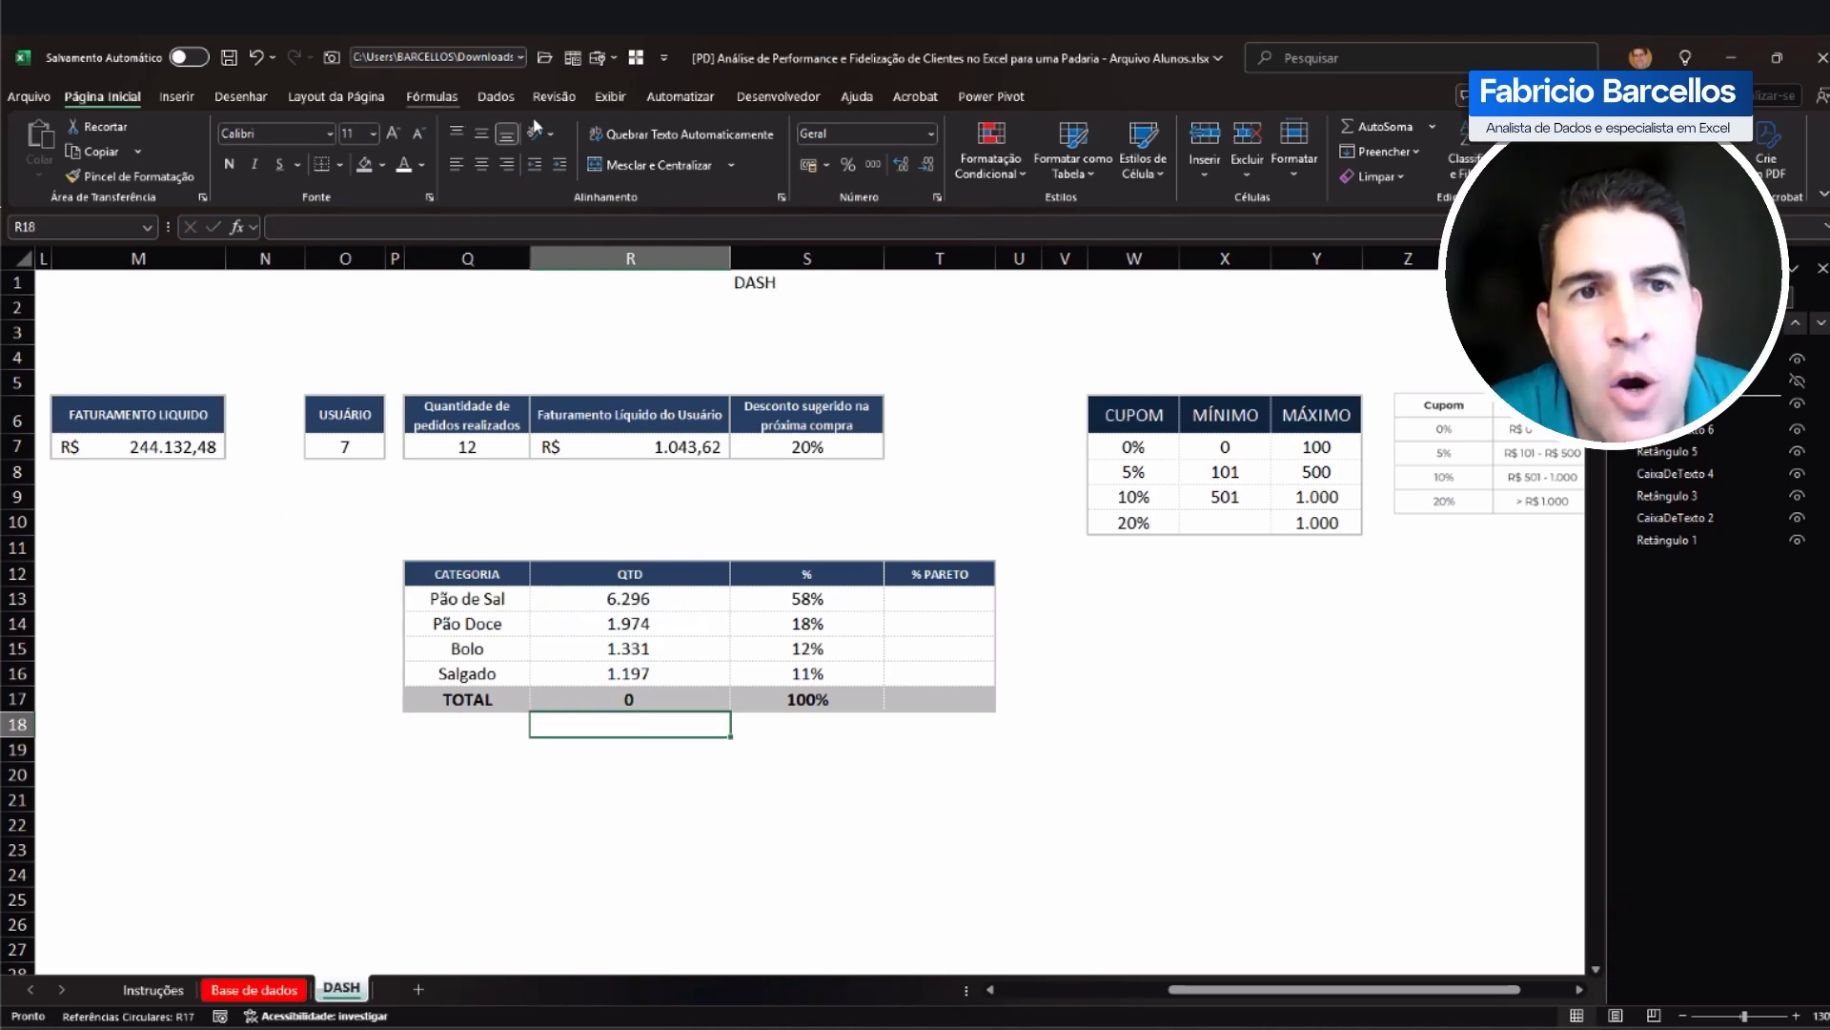
Step: Look up which cell the error checking lists under Referências Circulares for the DASH sheet
left_click(432, 97)
left_click(1319, 150)
mouse_move(1330, 232)
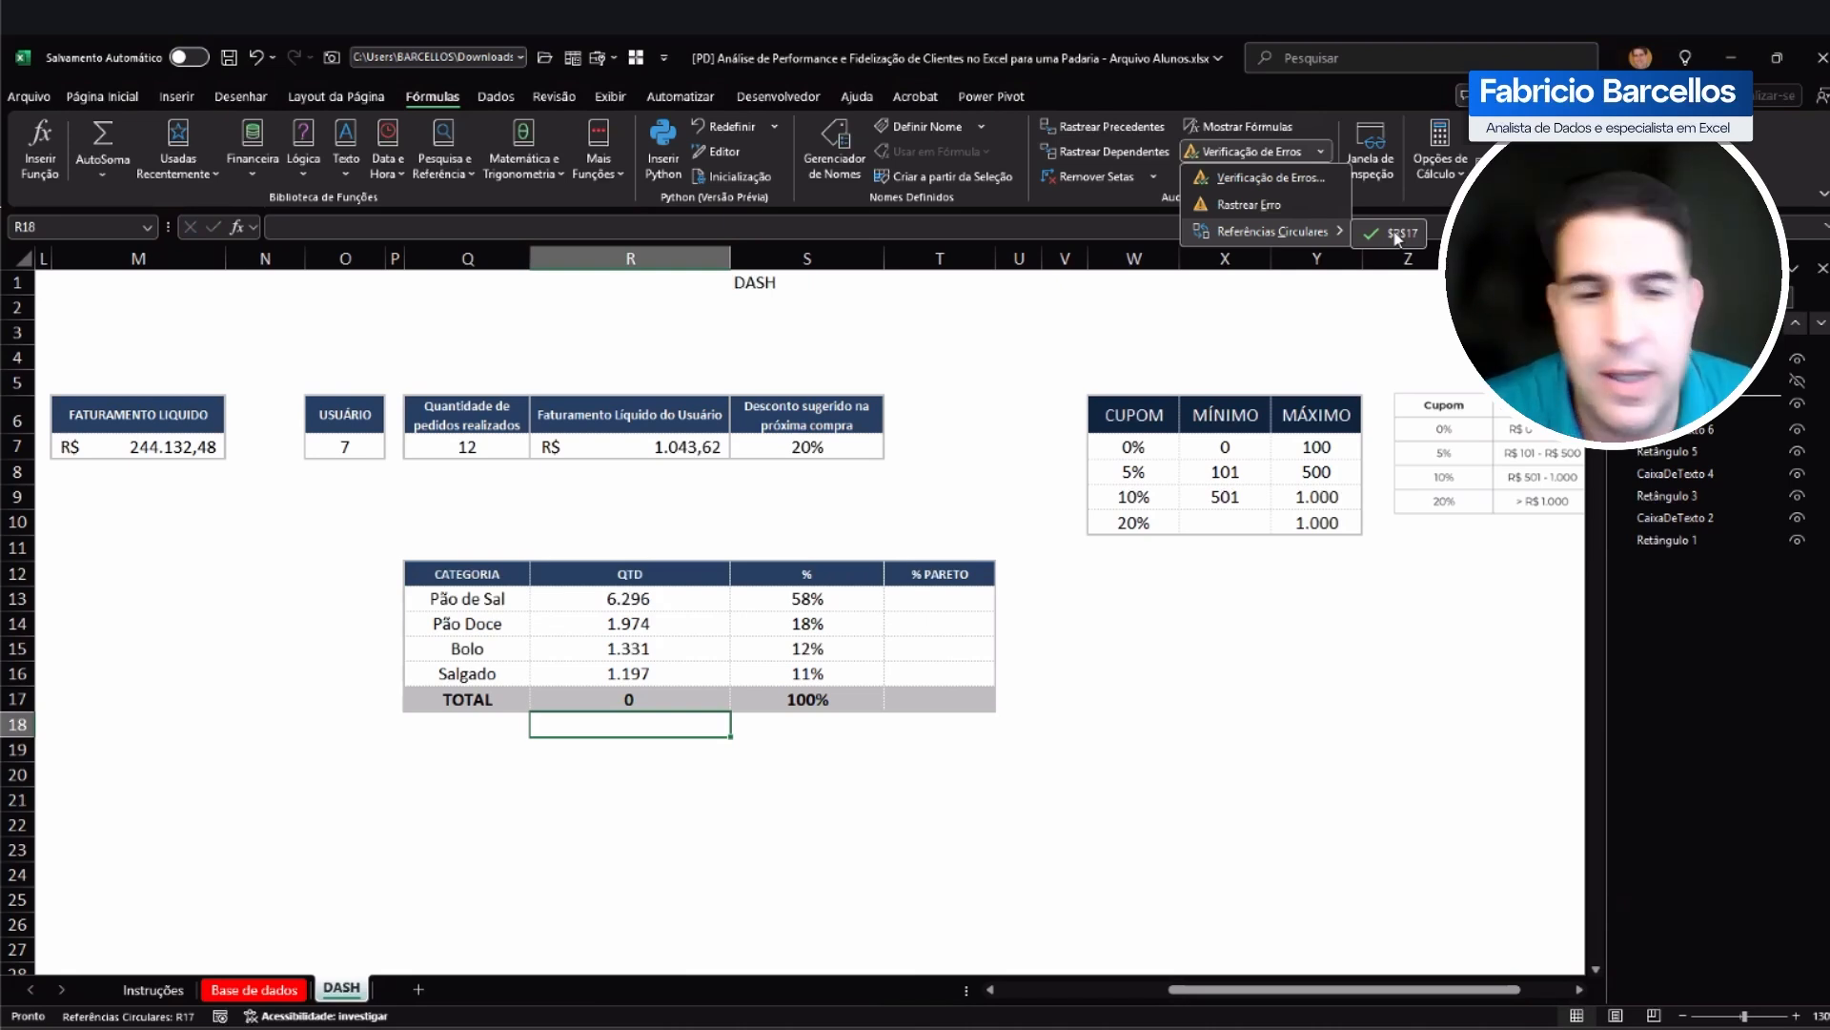
left_click(494, 665)
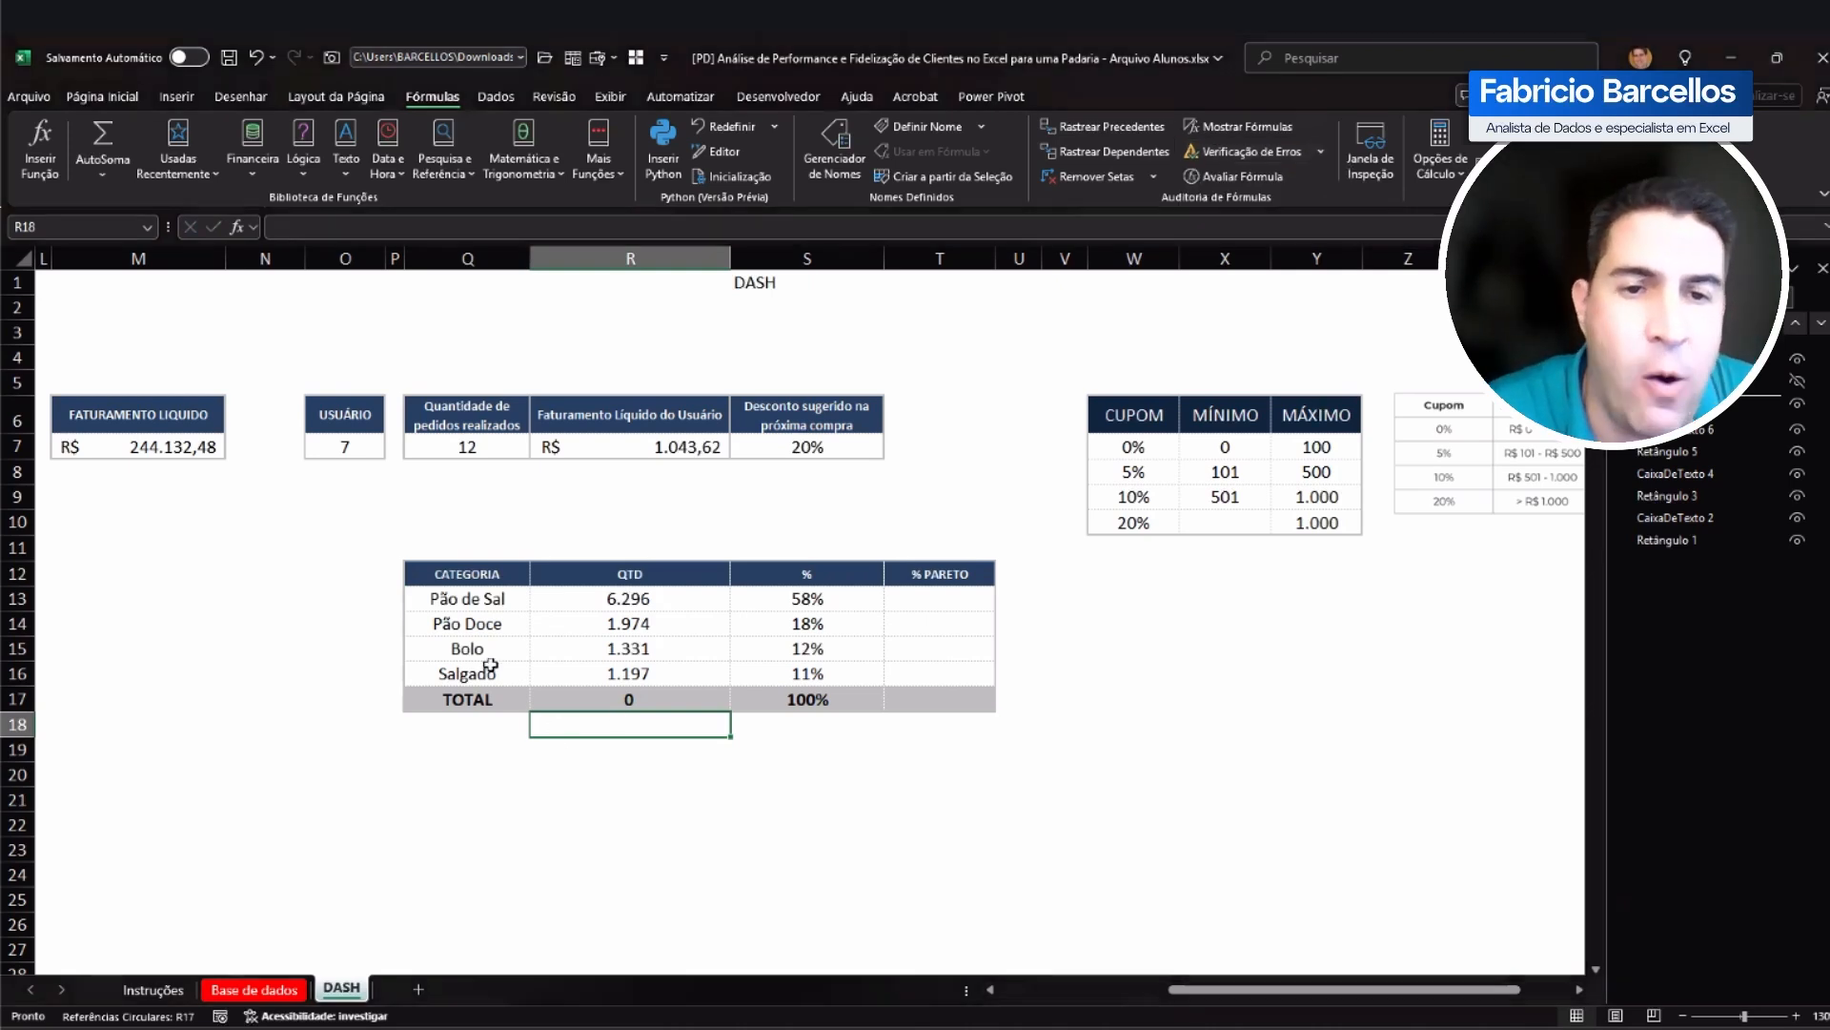
Step: Demonstrate the Habilitar cálculo iterativo option in the Excel formula options by switching it on and off, and cancel the options
left_click(29, 97)
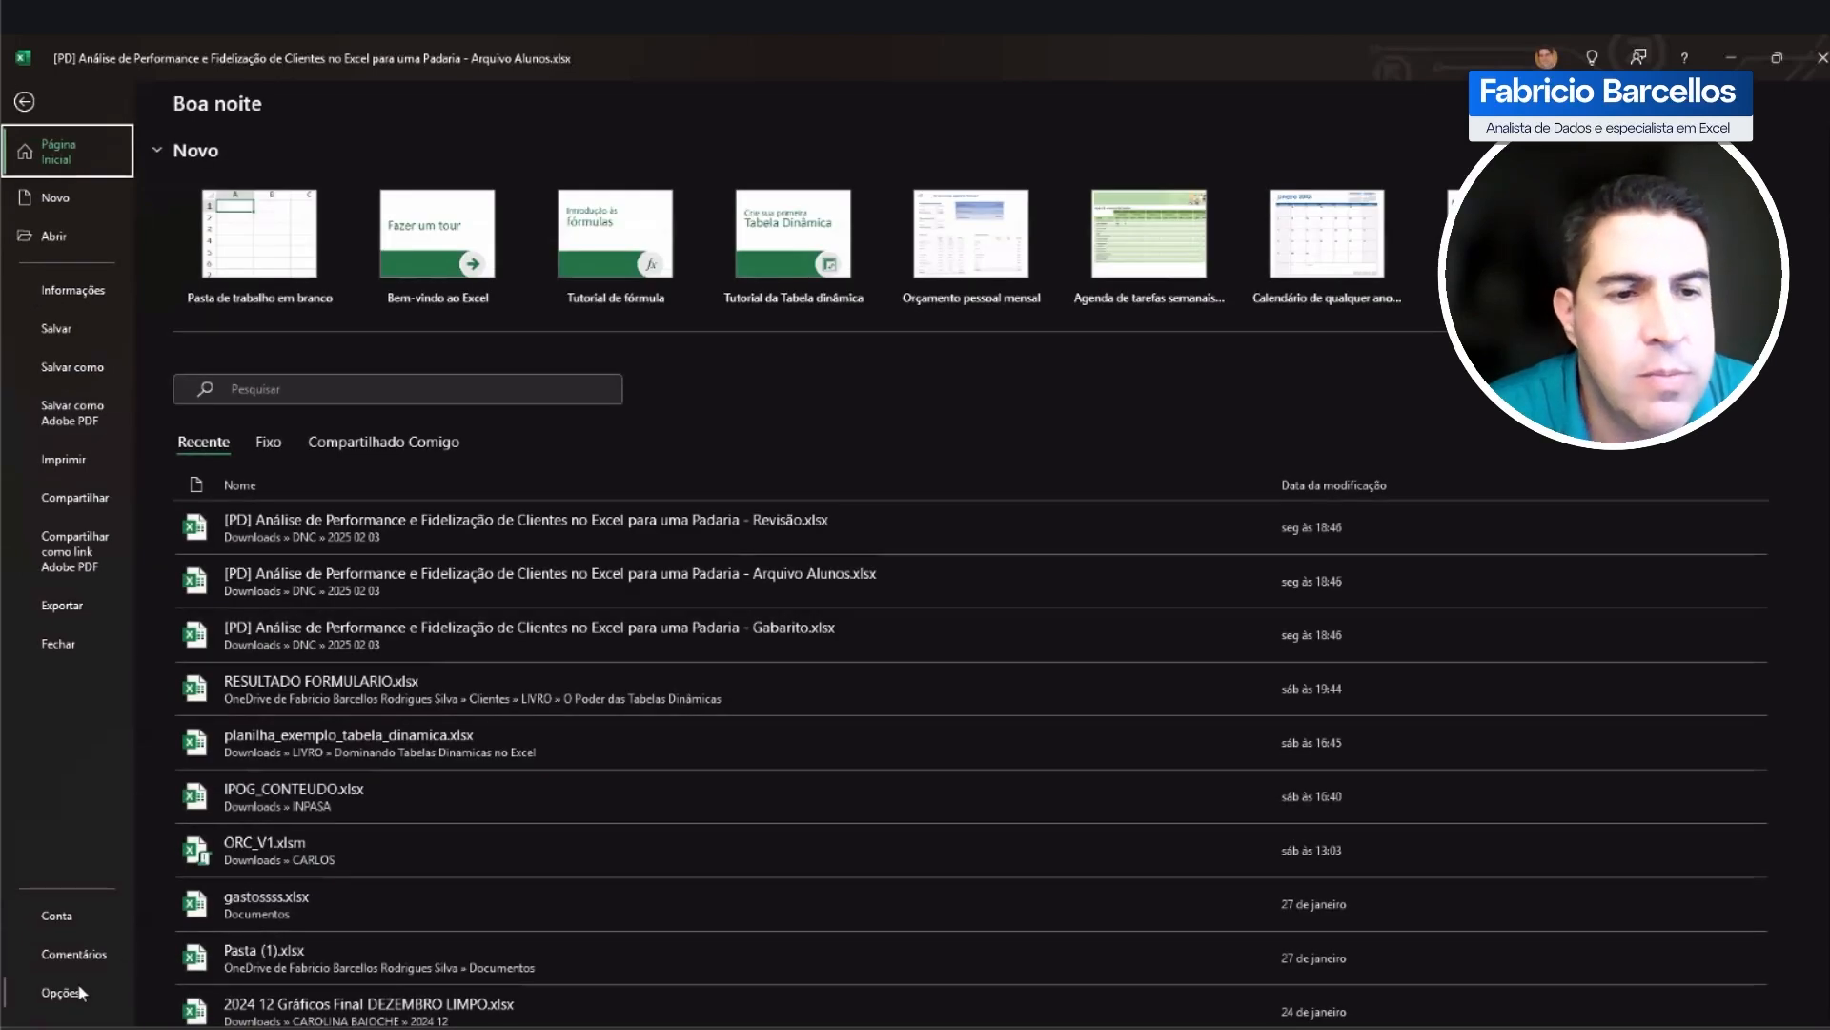
left_click(79, 993)
left_click(576, 280)
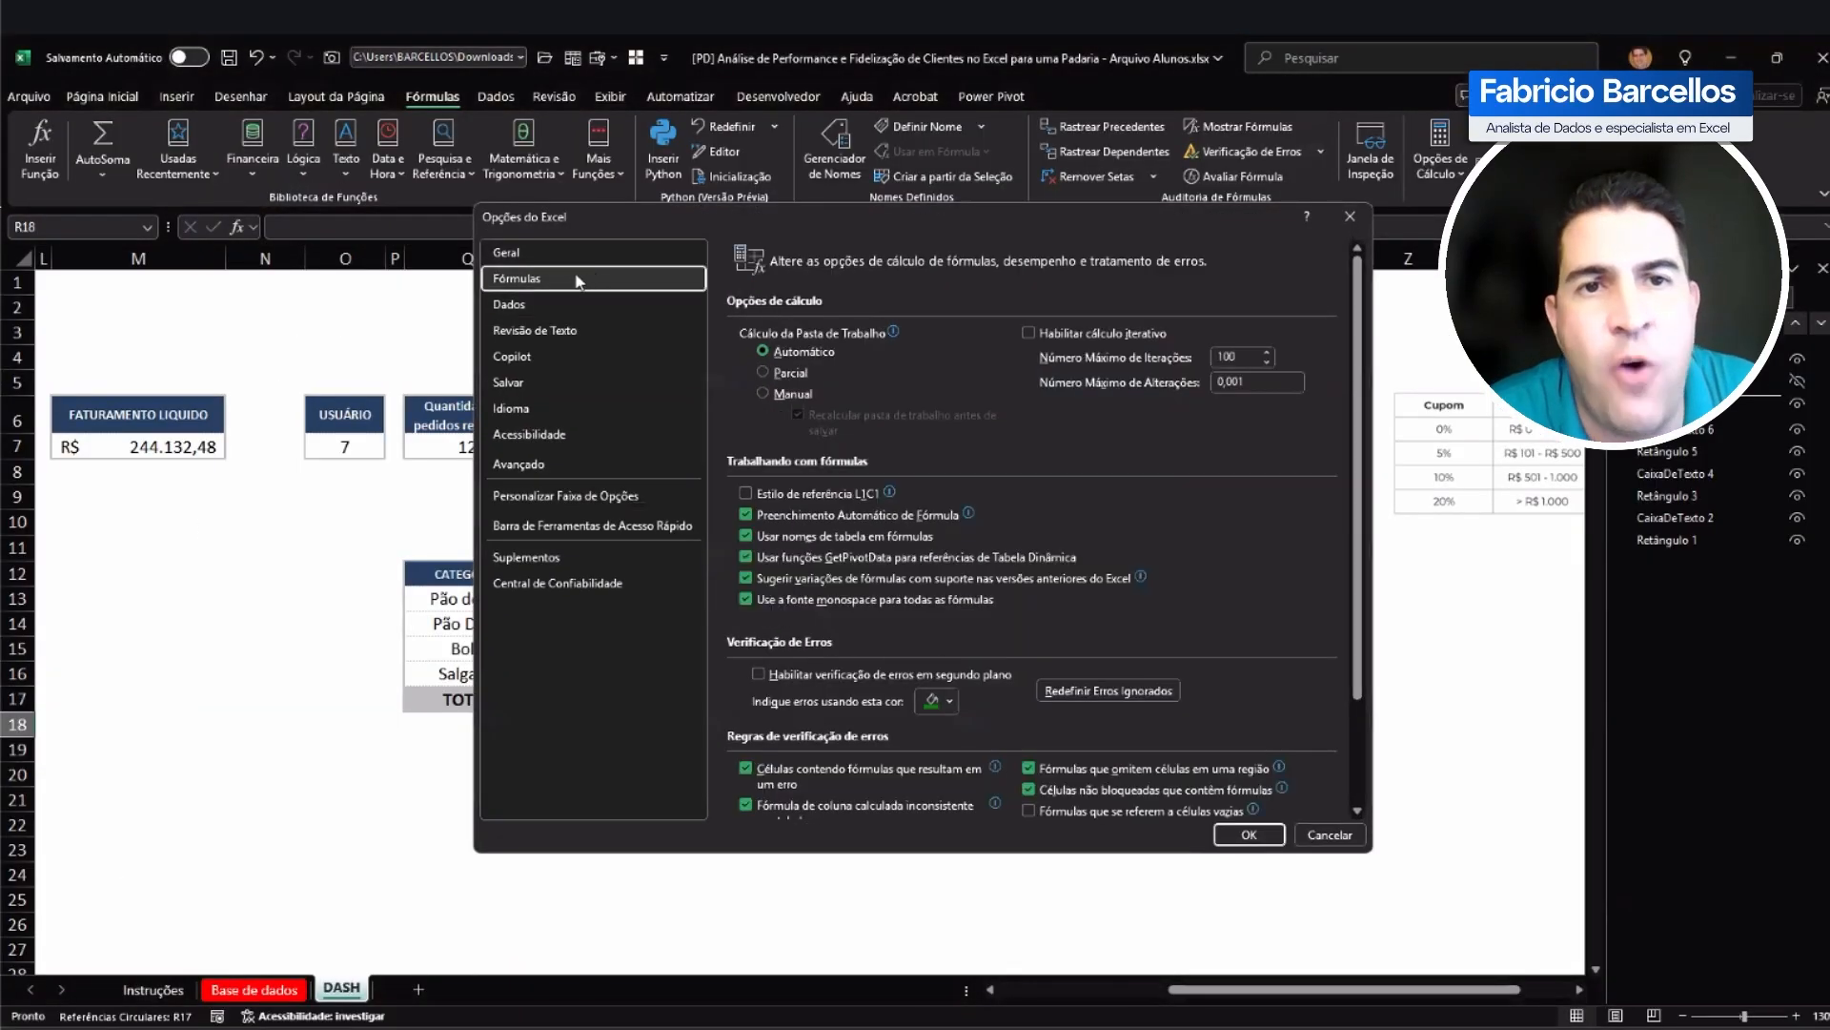
left_click(1030, 334)
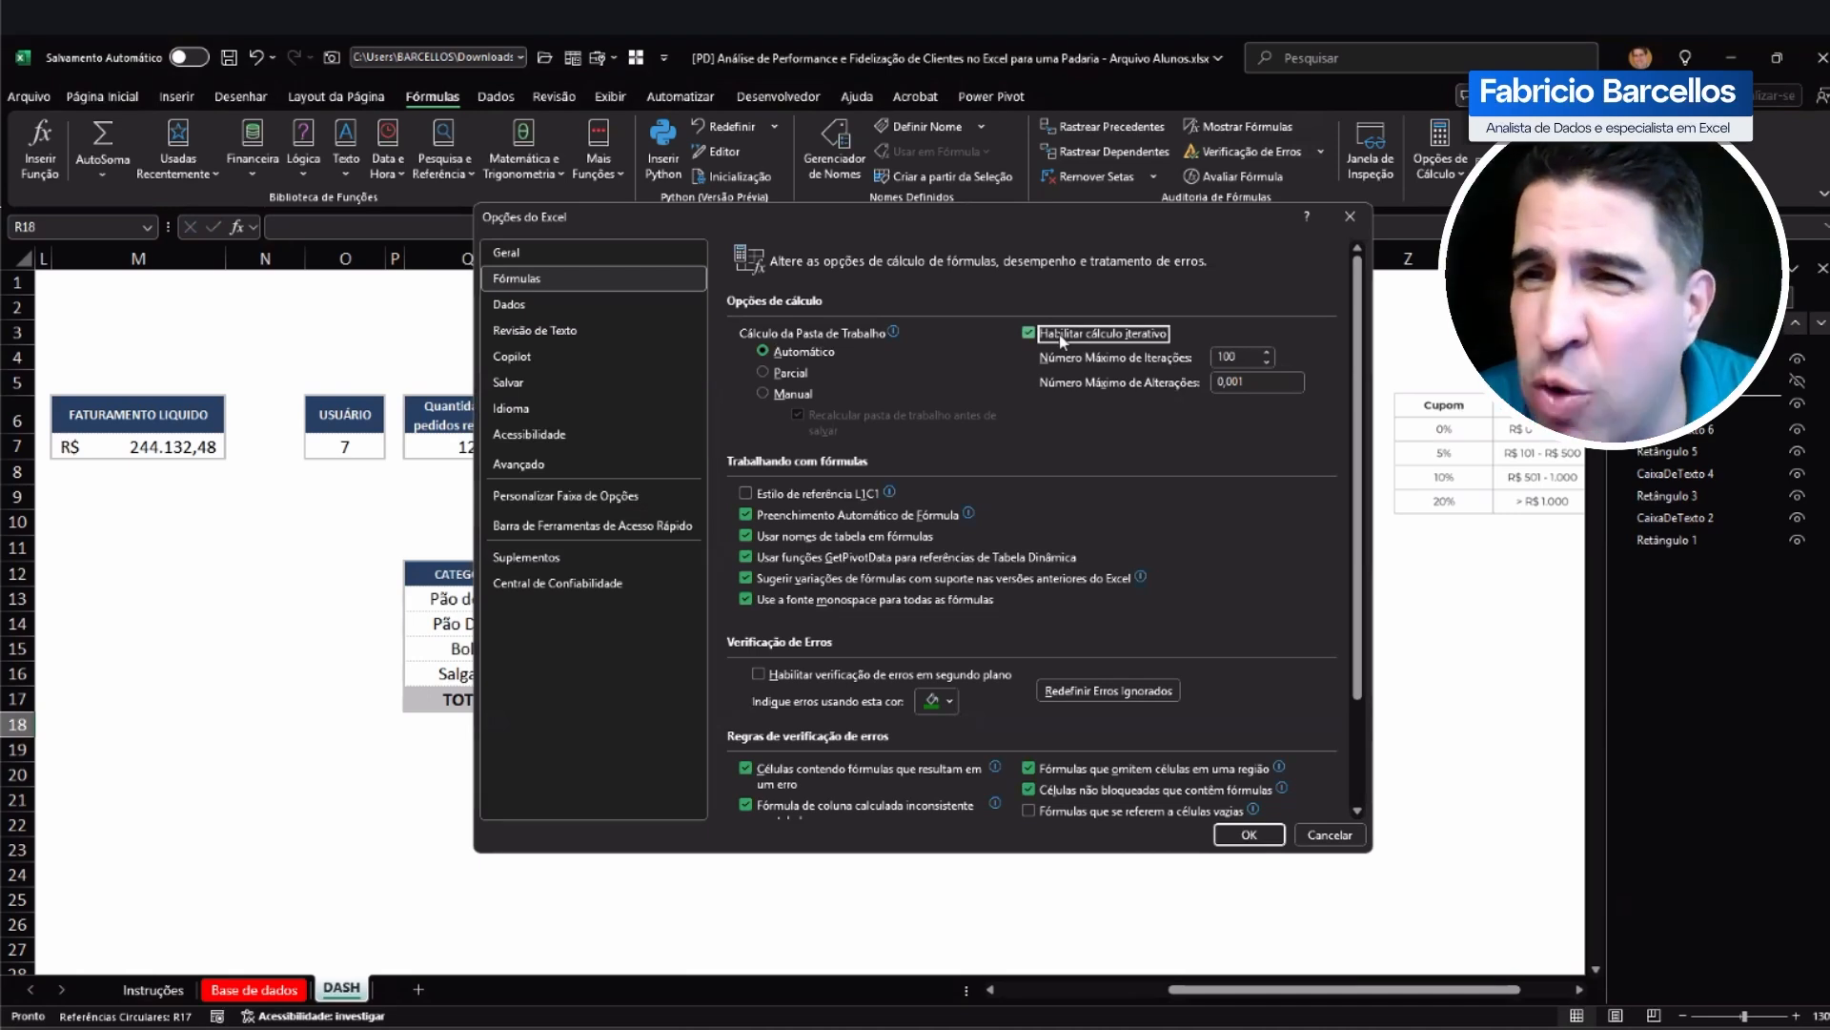
left_click(1252, 357)
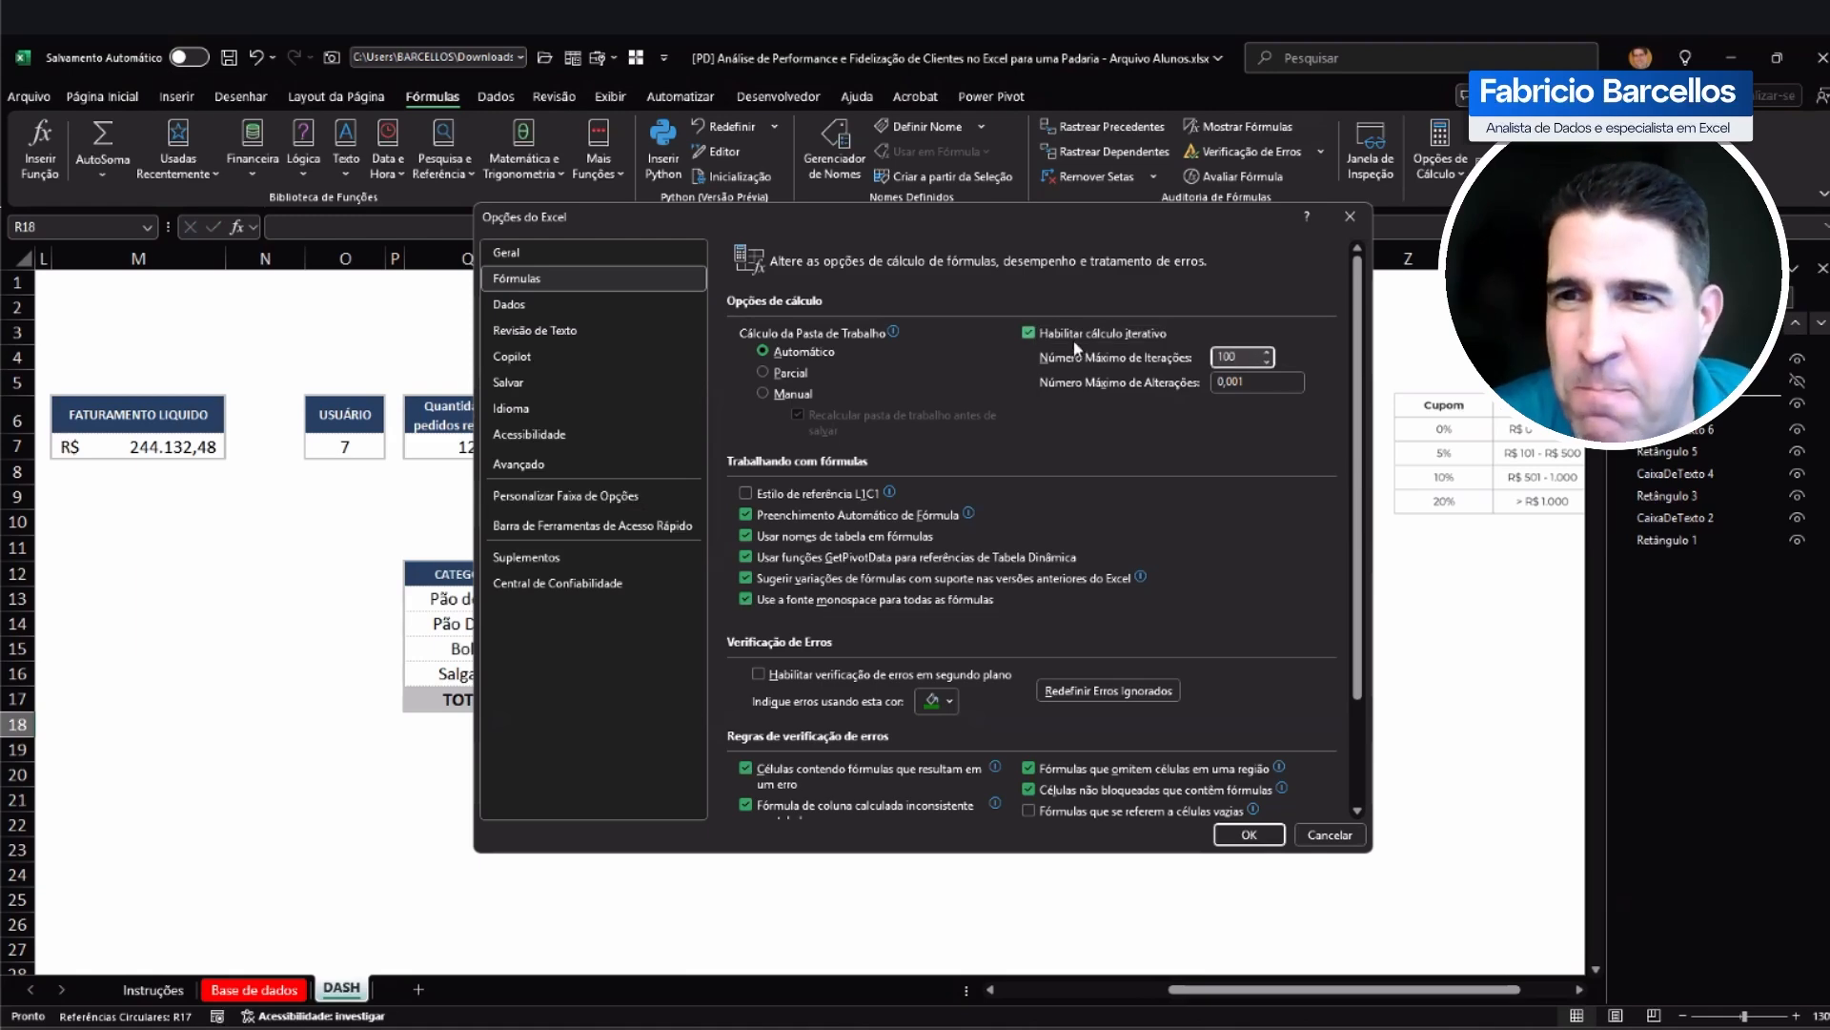
key("alt+i")
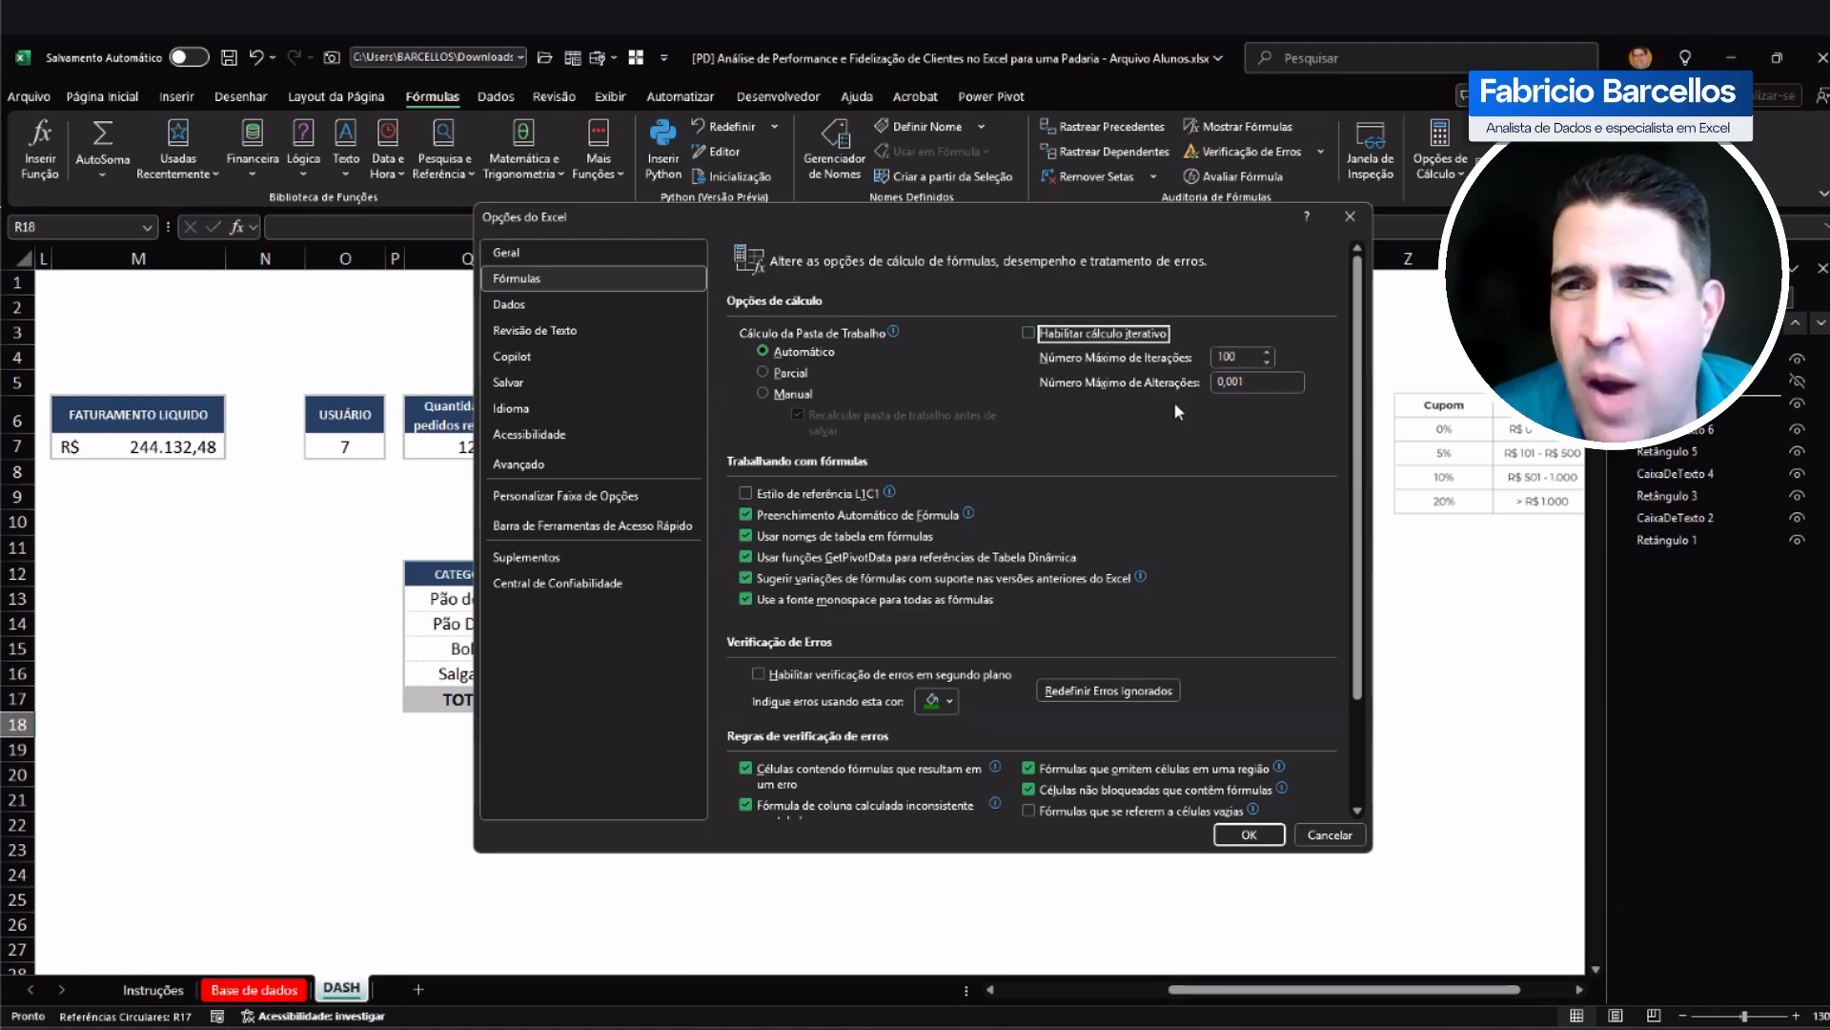
left_click(1330, 834)
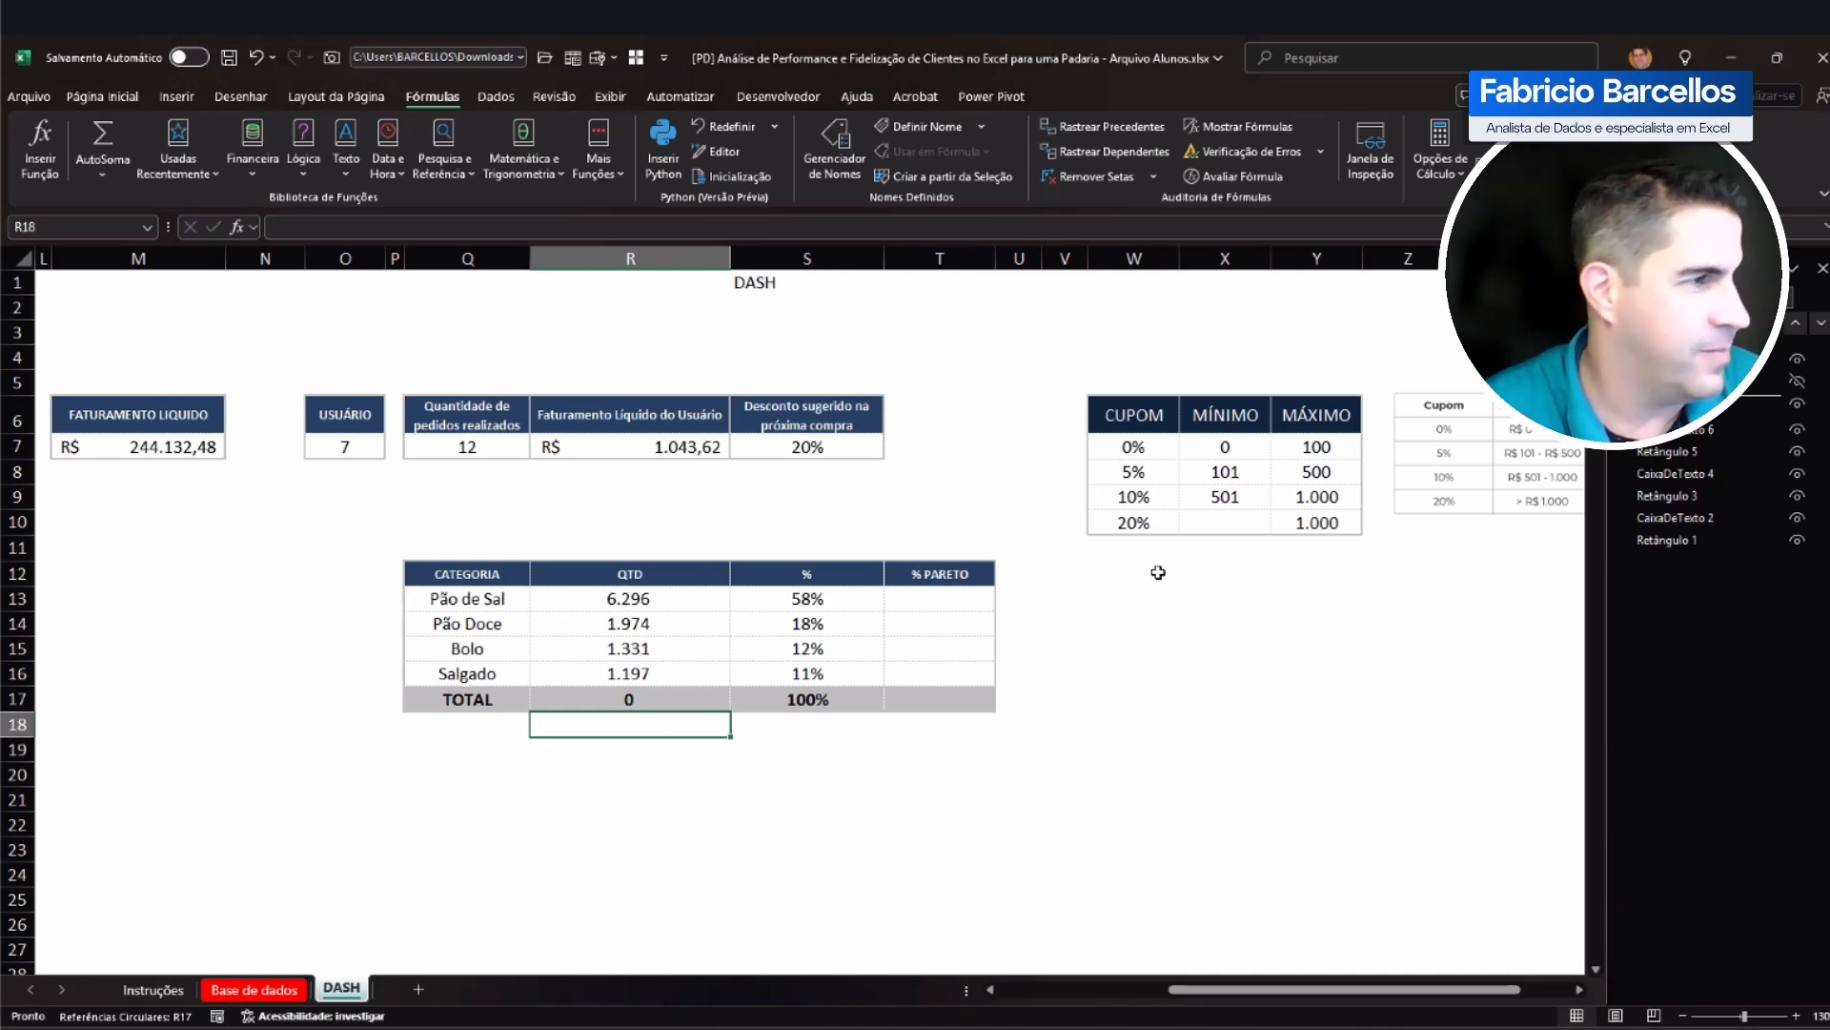
Step: Correct the R17 total to =SOMA(R13:R16) so that the range excludes the total cell itself
key("Up")
type("=SOMA(")
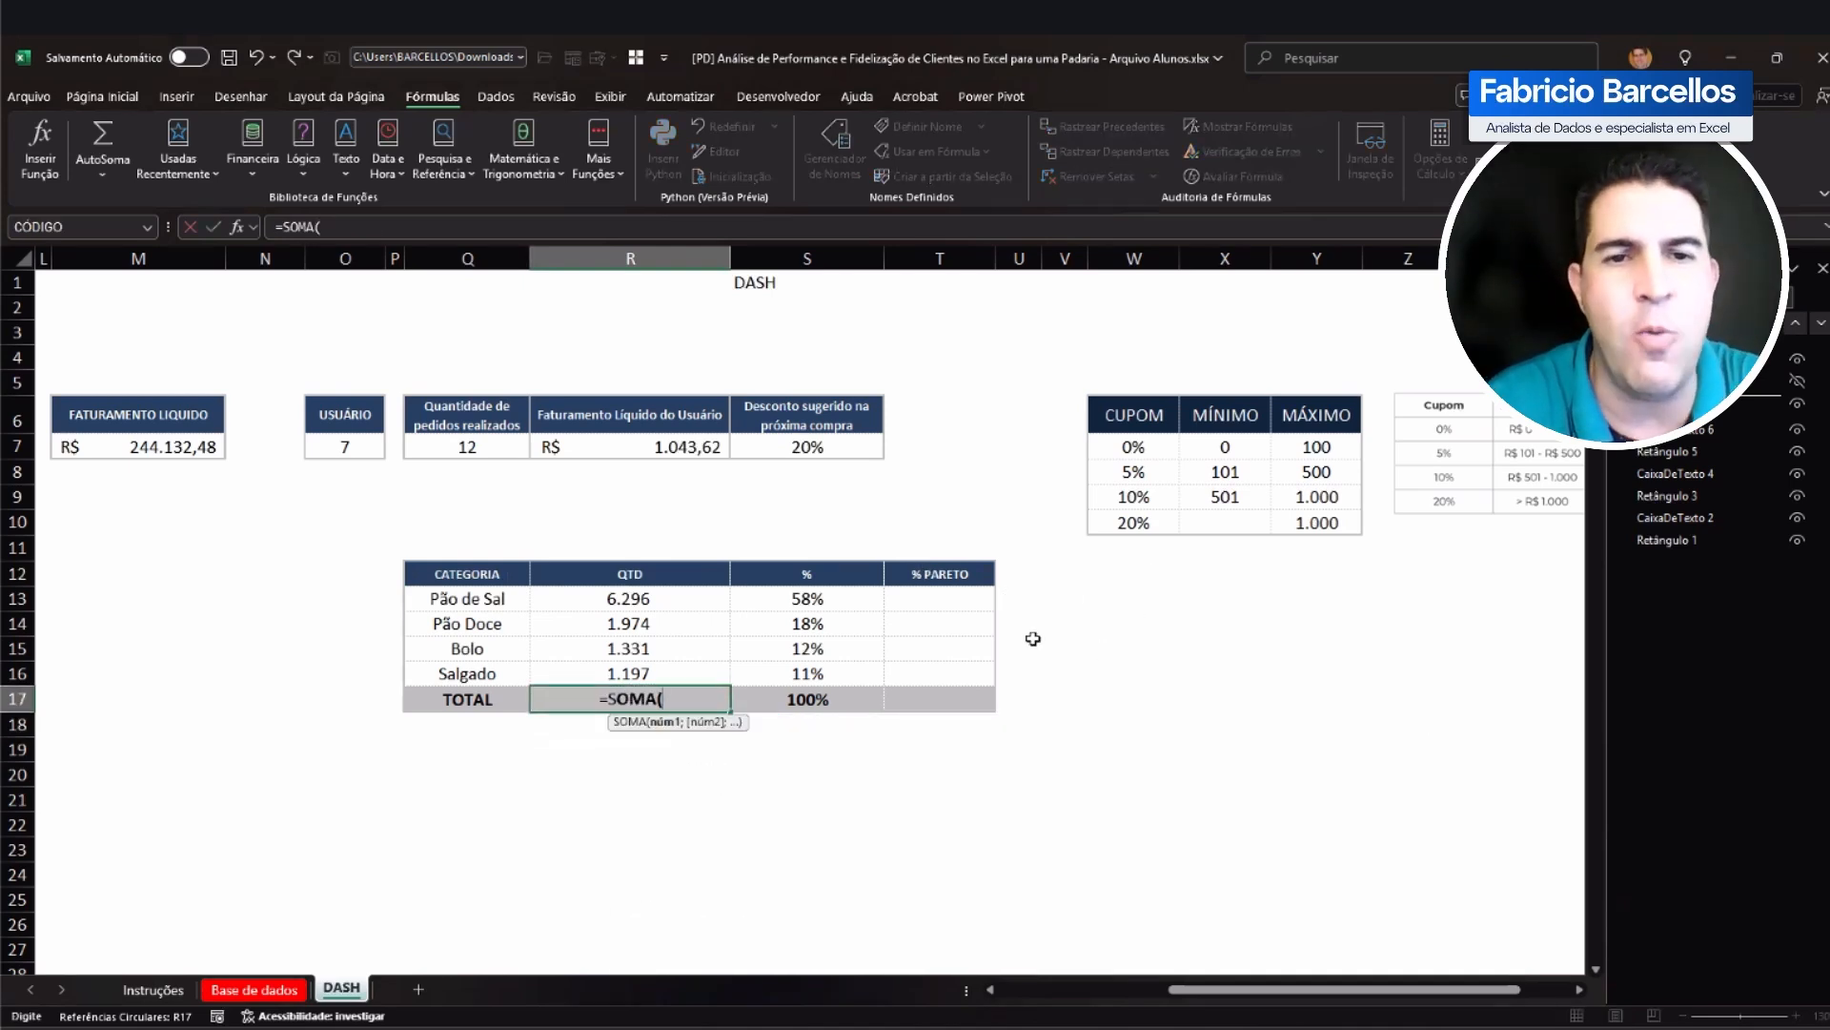
key("Escape")
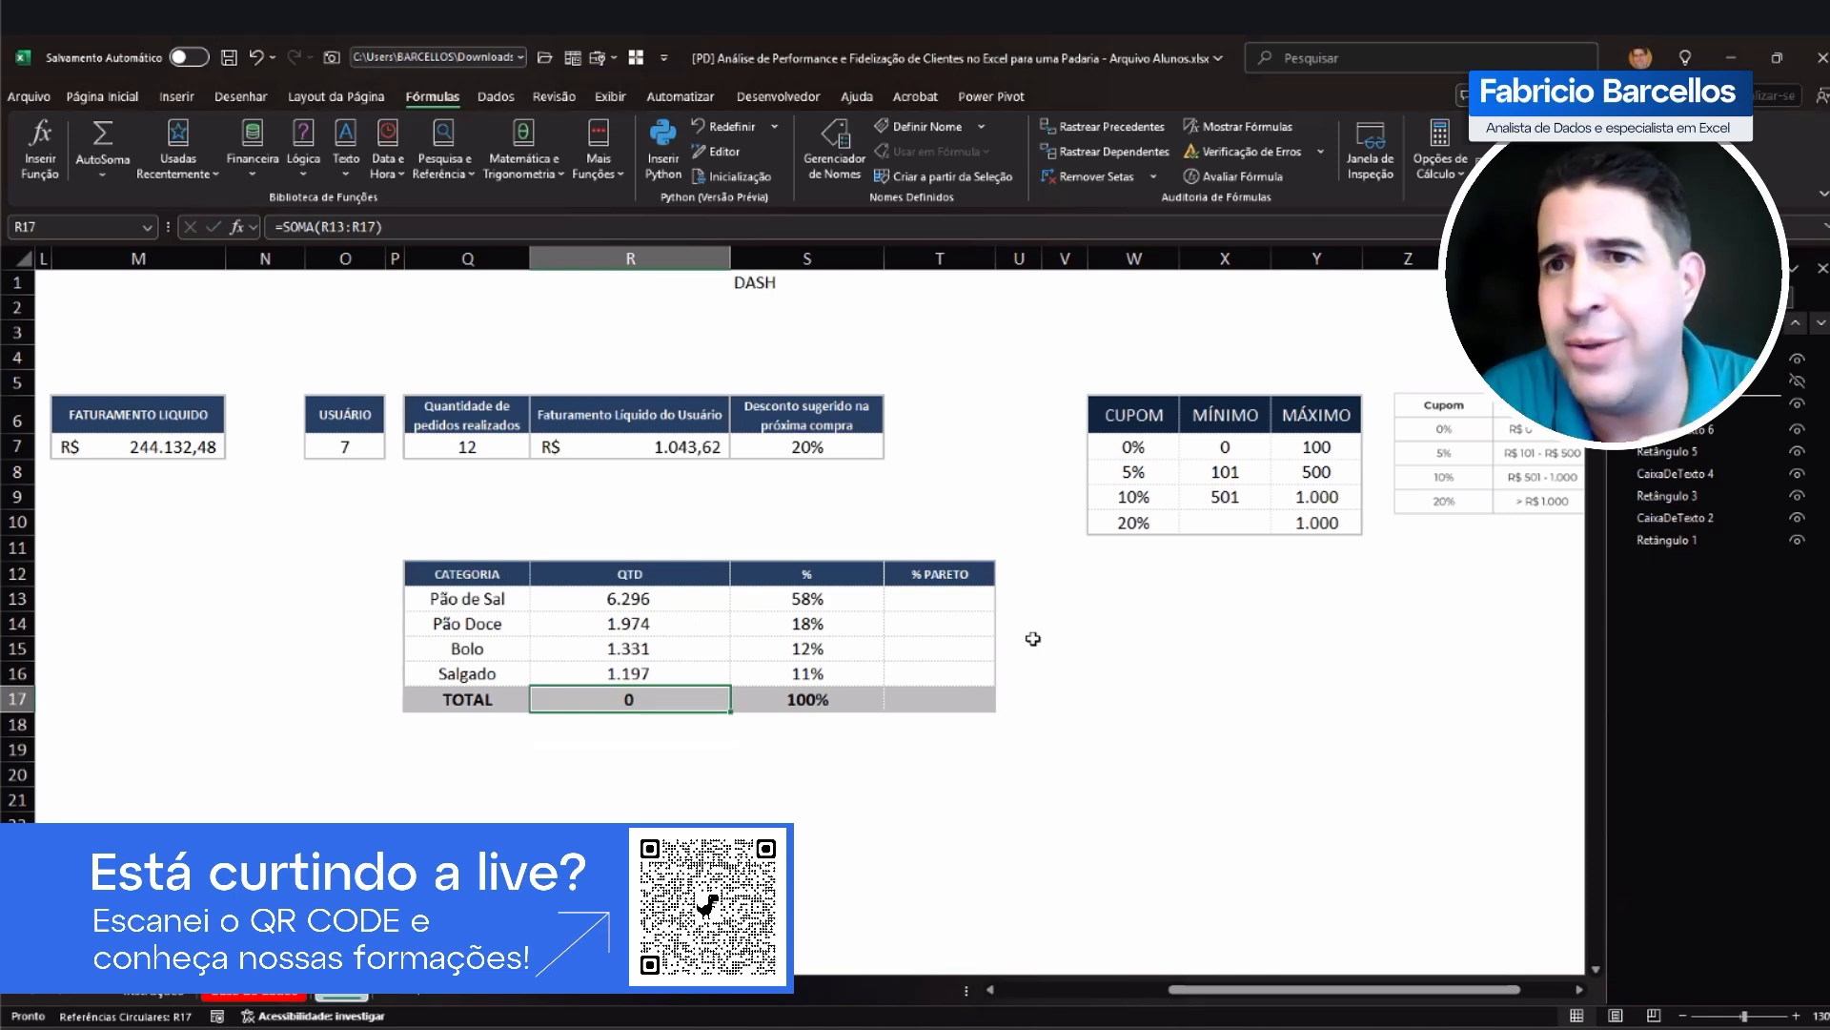
key("F2")
key("BackSpace")
key("BackSpace")
key("BackSpace")
key("BackSpace")
key("BackSpace")
key("BackSpace")
key("BackSpace")
key("BackSpace")
key("BackSpace")
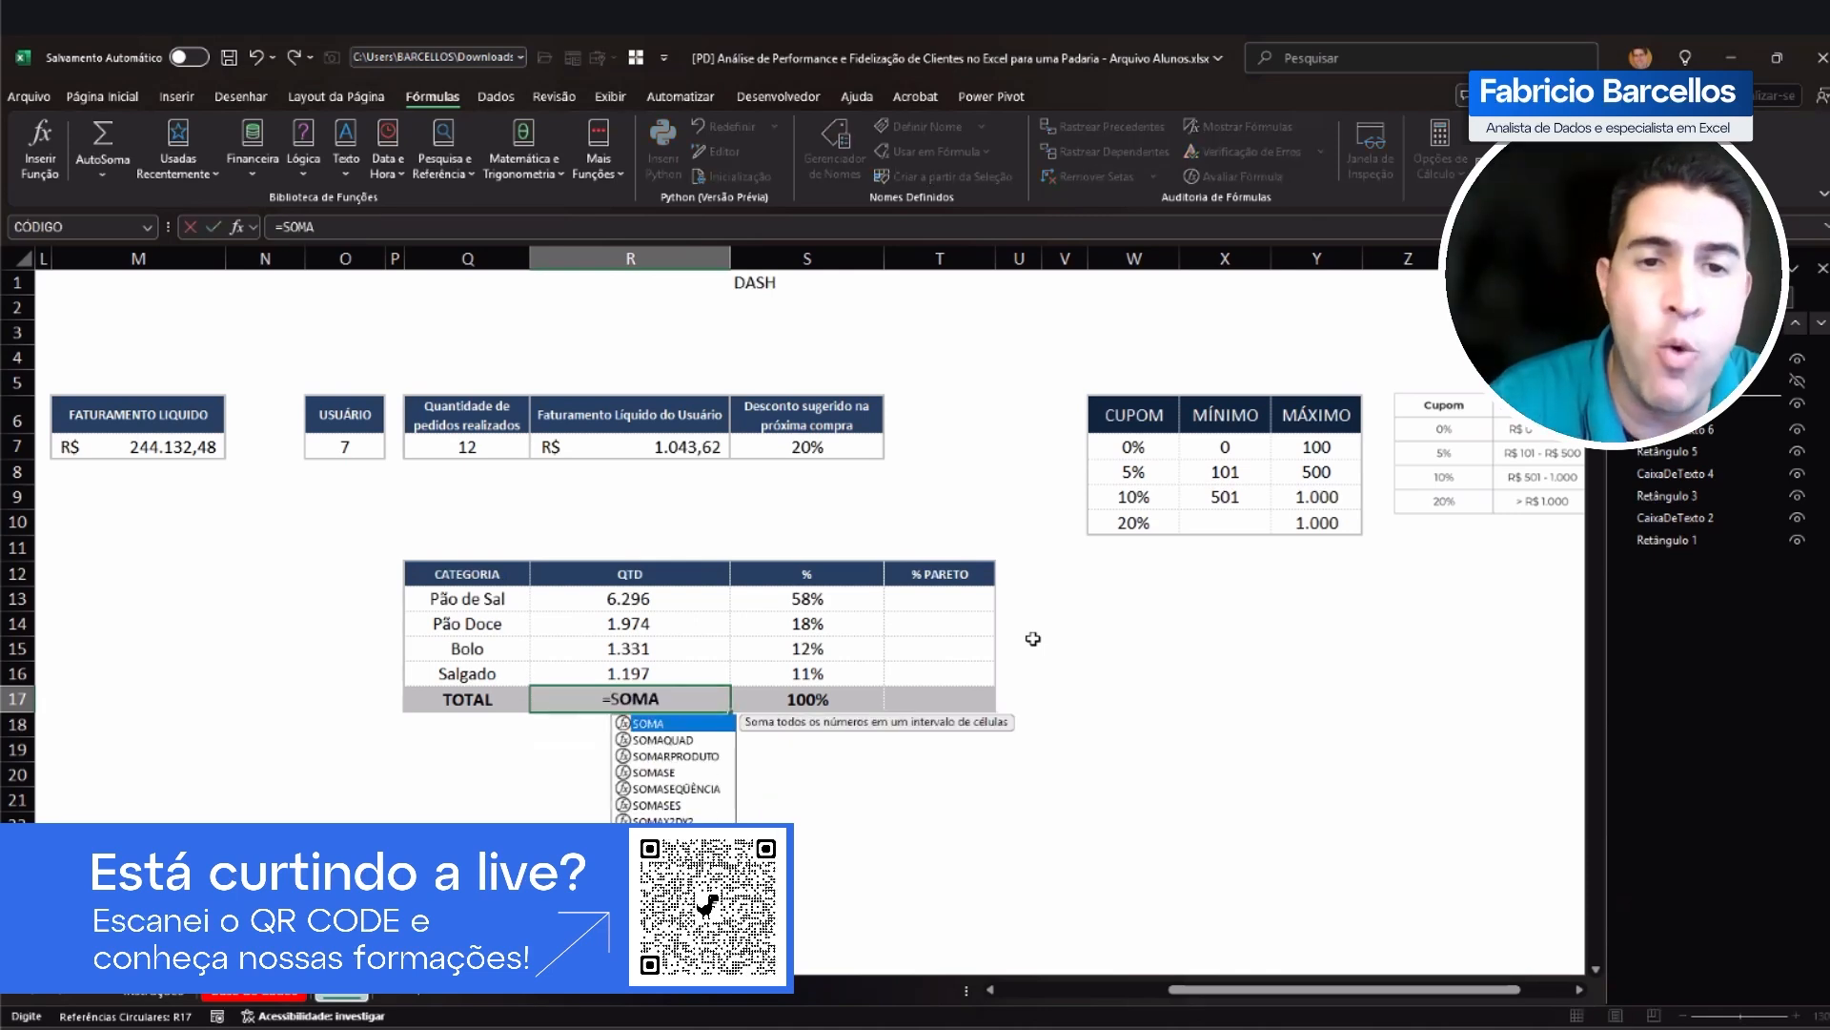
type("(")
key("Up")
key("Up")
key("Up")
key("Up")
key("shift+Down")
key("shift+Down")
key("shift+Down")
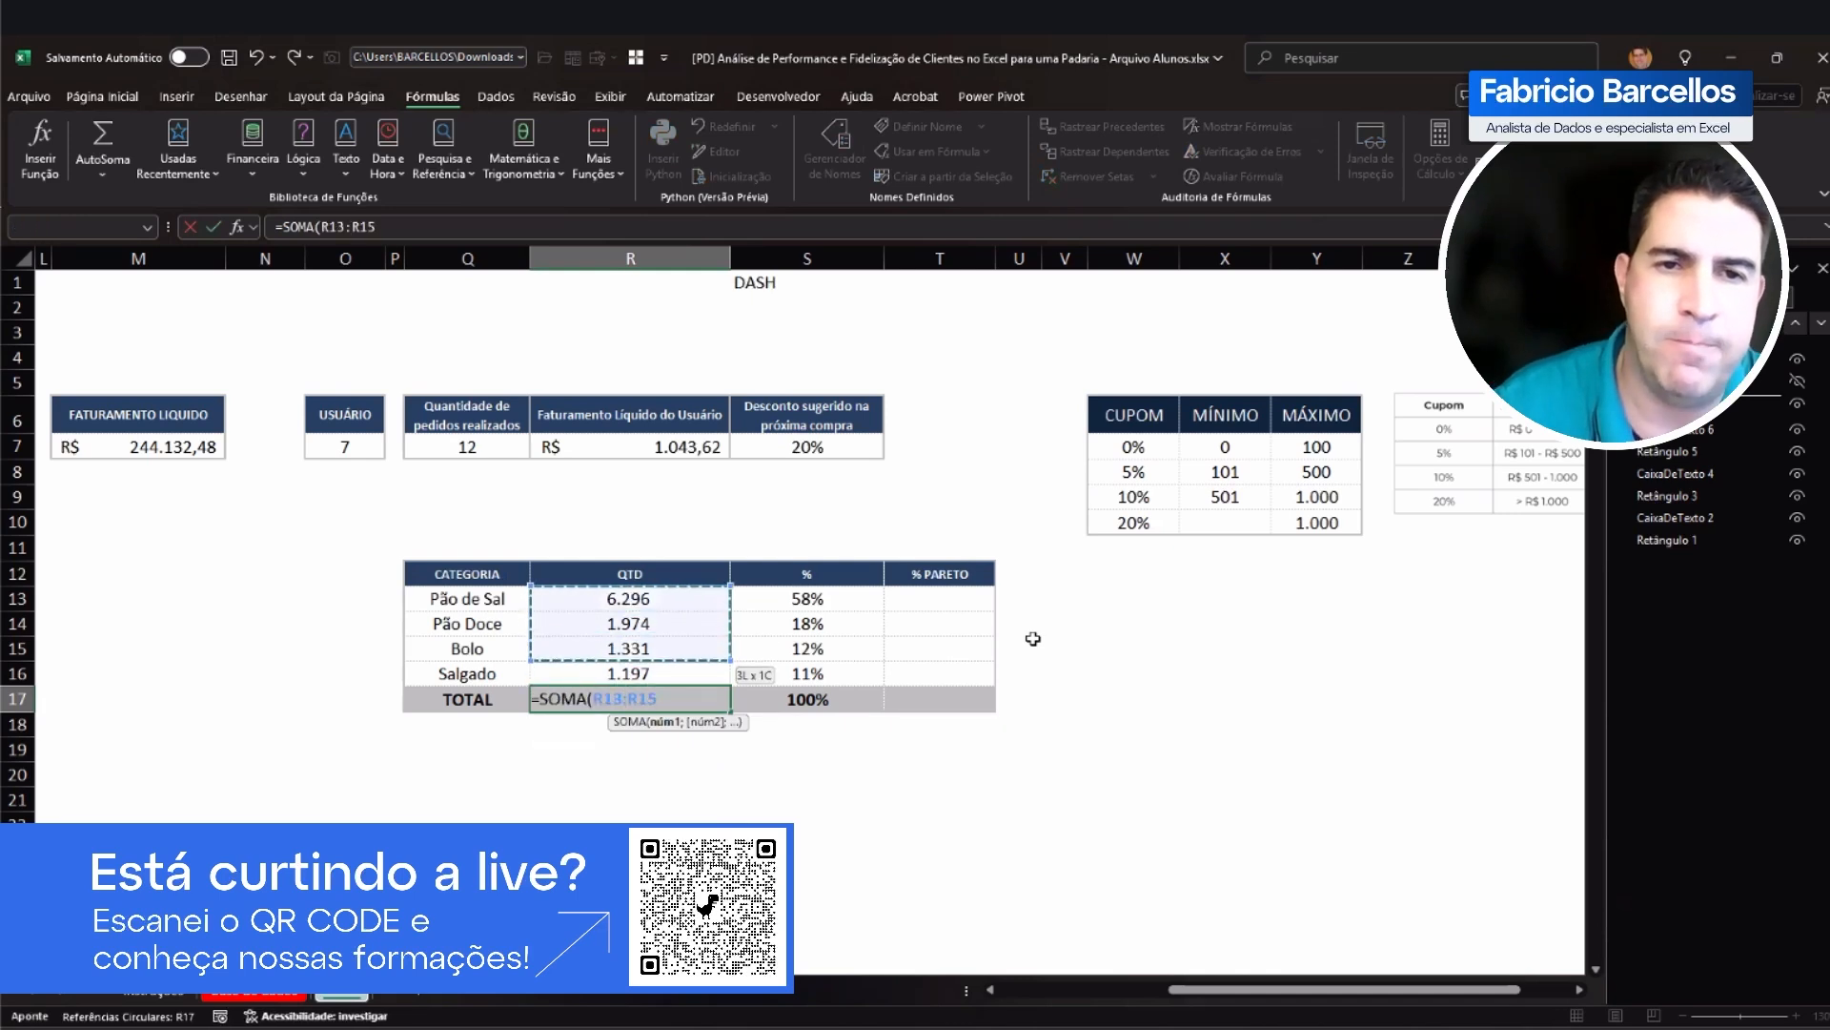
key("Return")
key("Up")
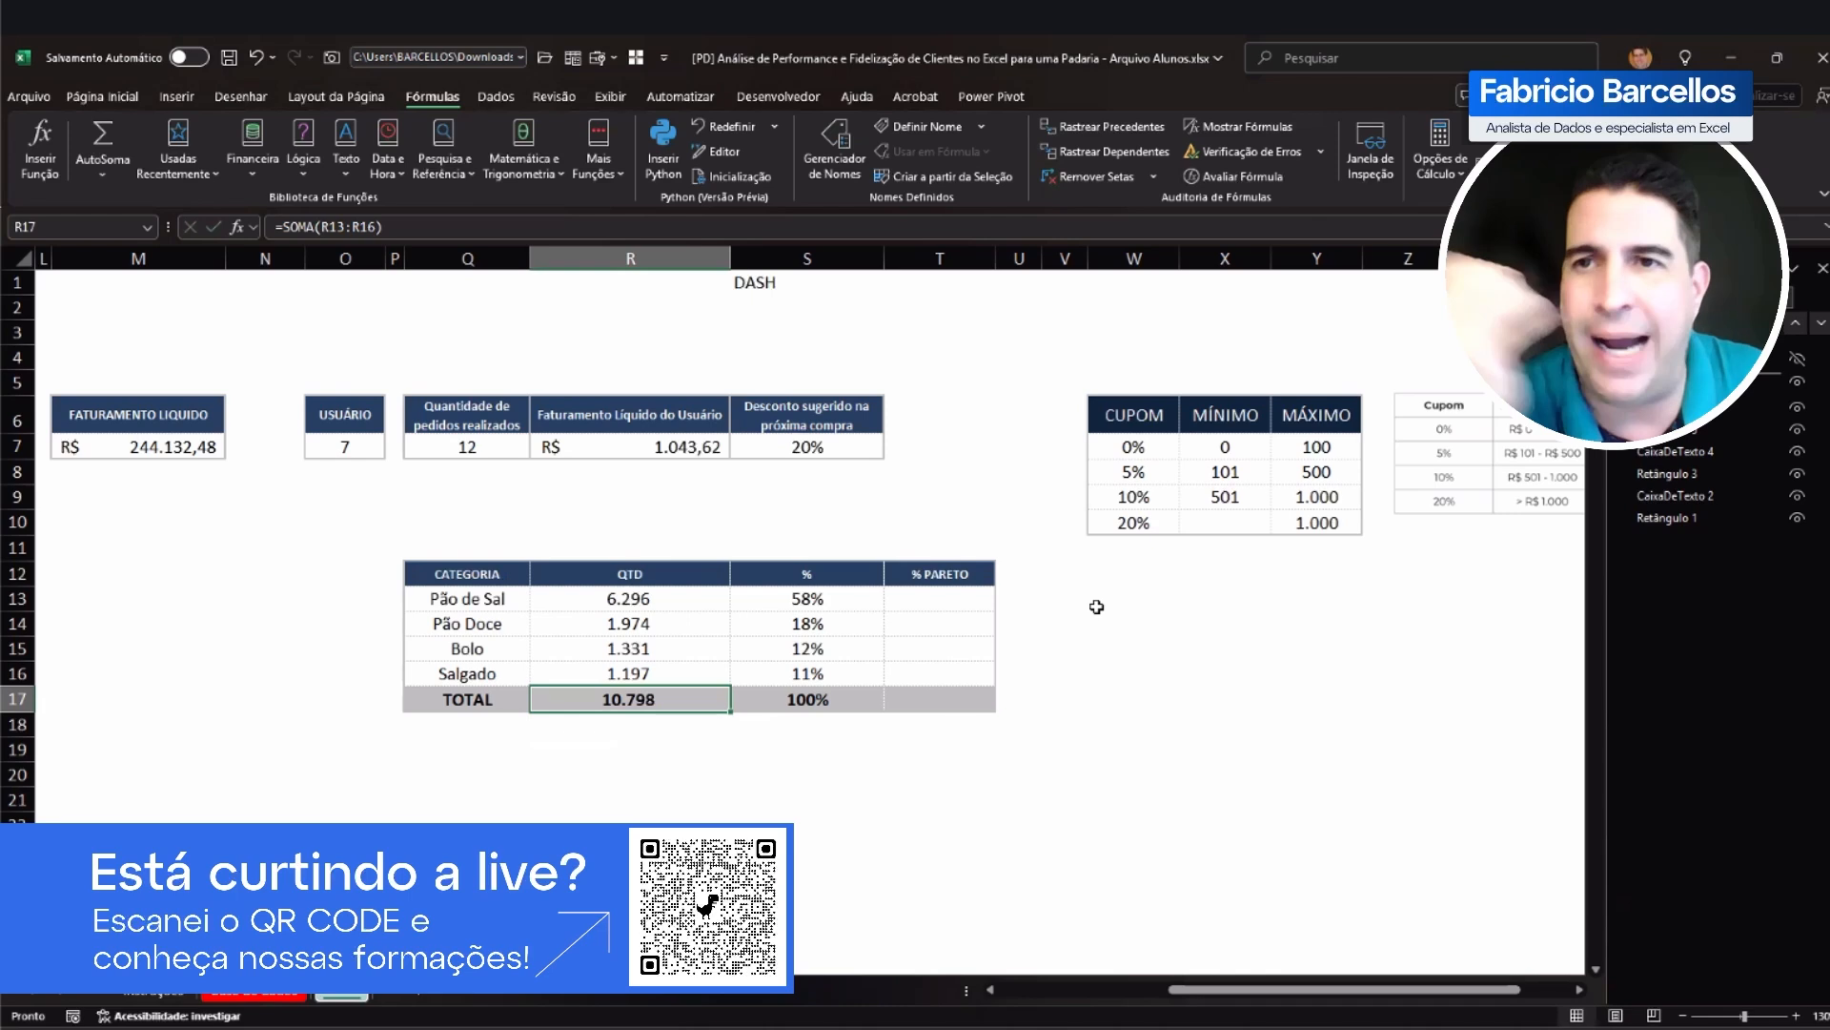
Step: Start the % PARETO column by setting T13 to =S13 for Pão de Sal
left_click(941, 603)
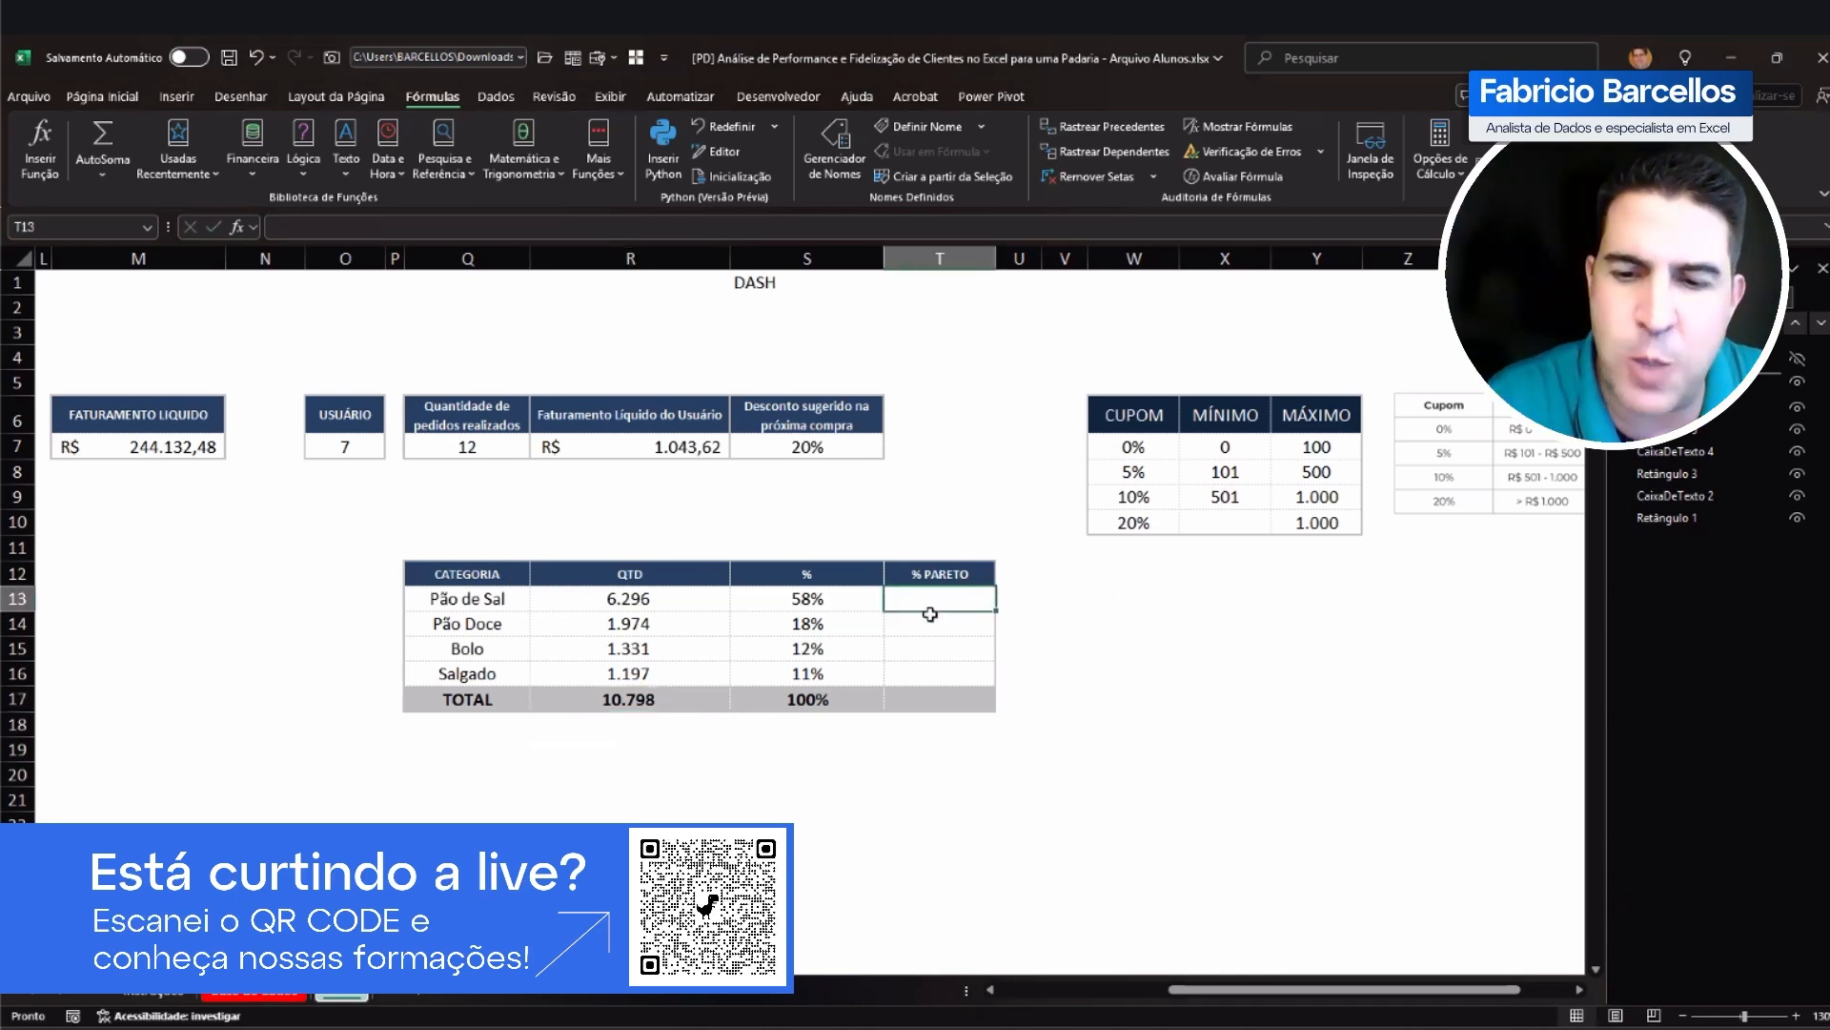
type("=")
left_click(802, 601)
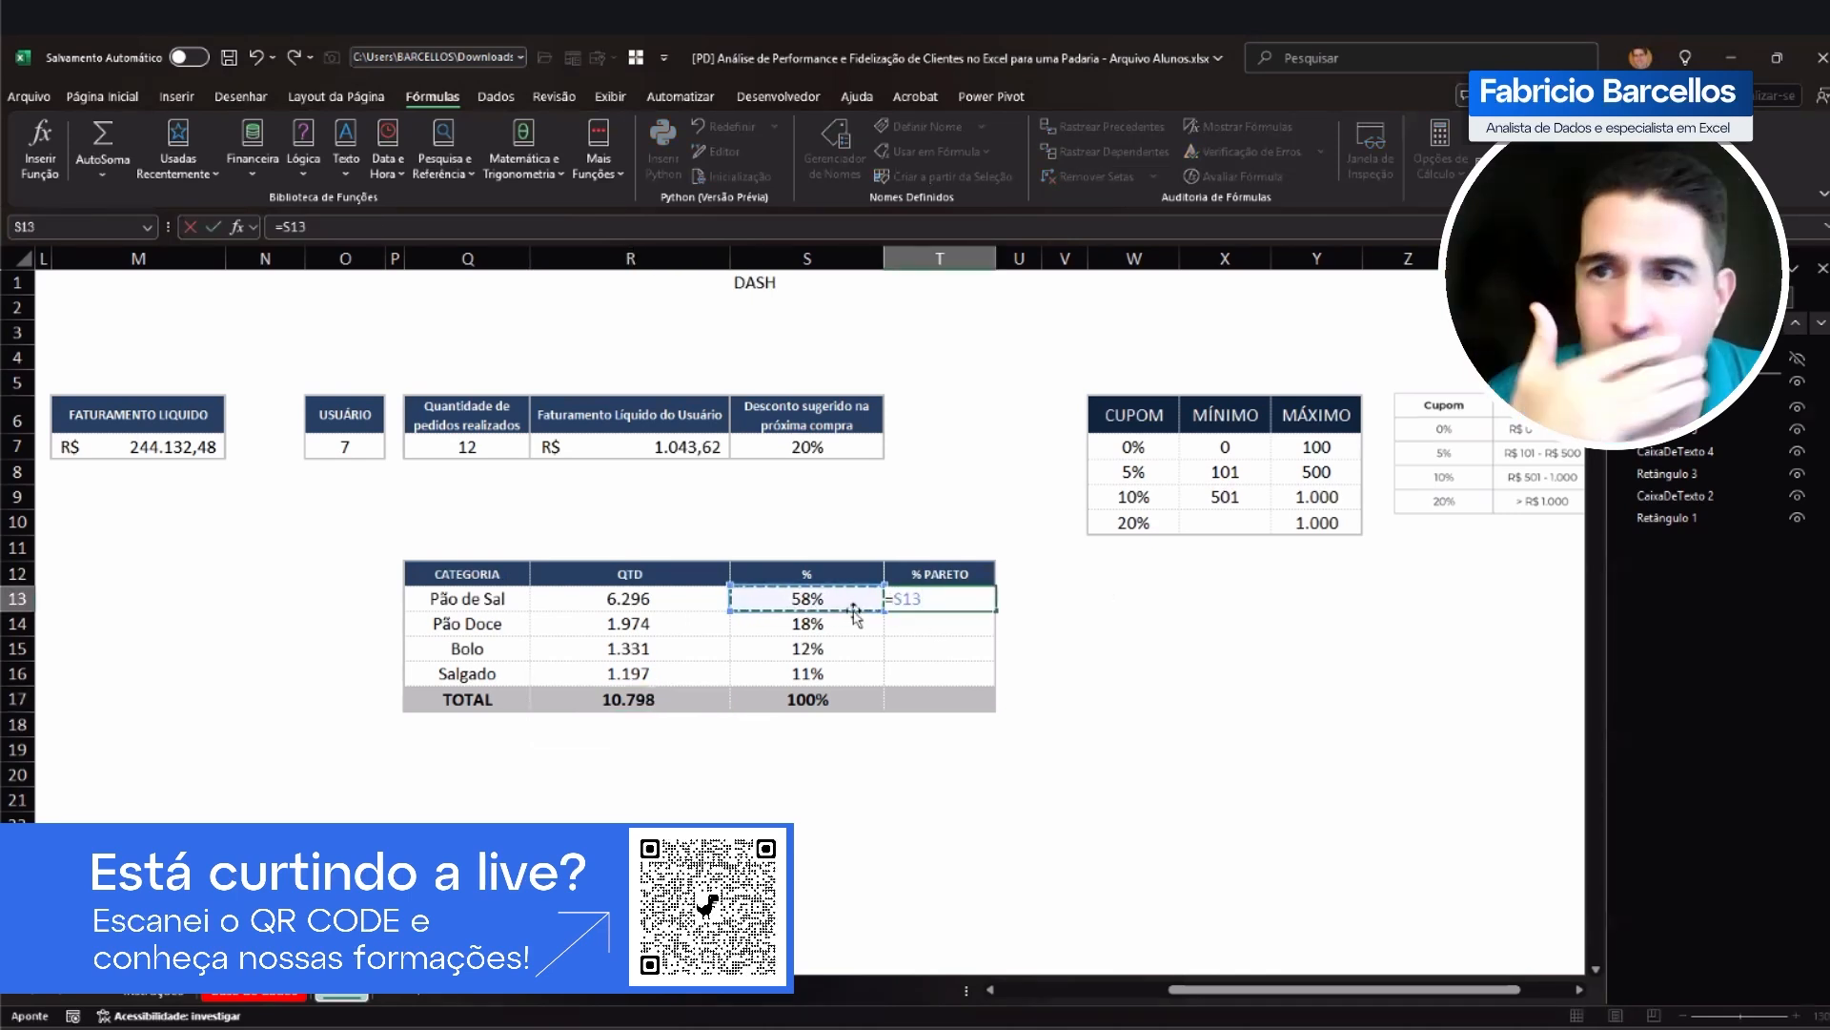
key("Return")
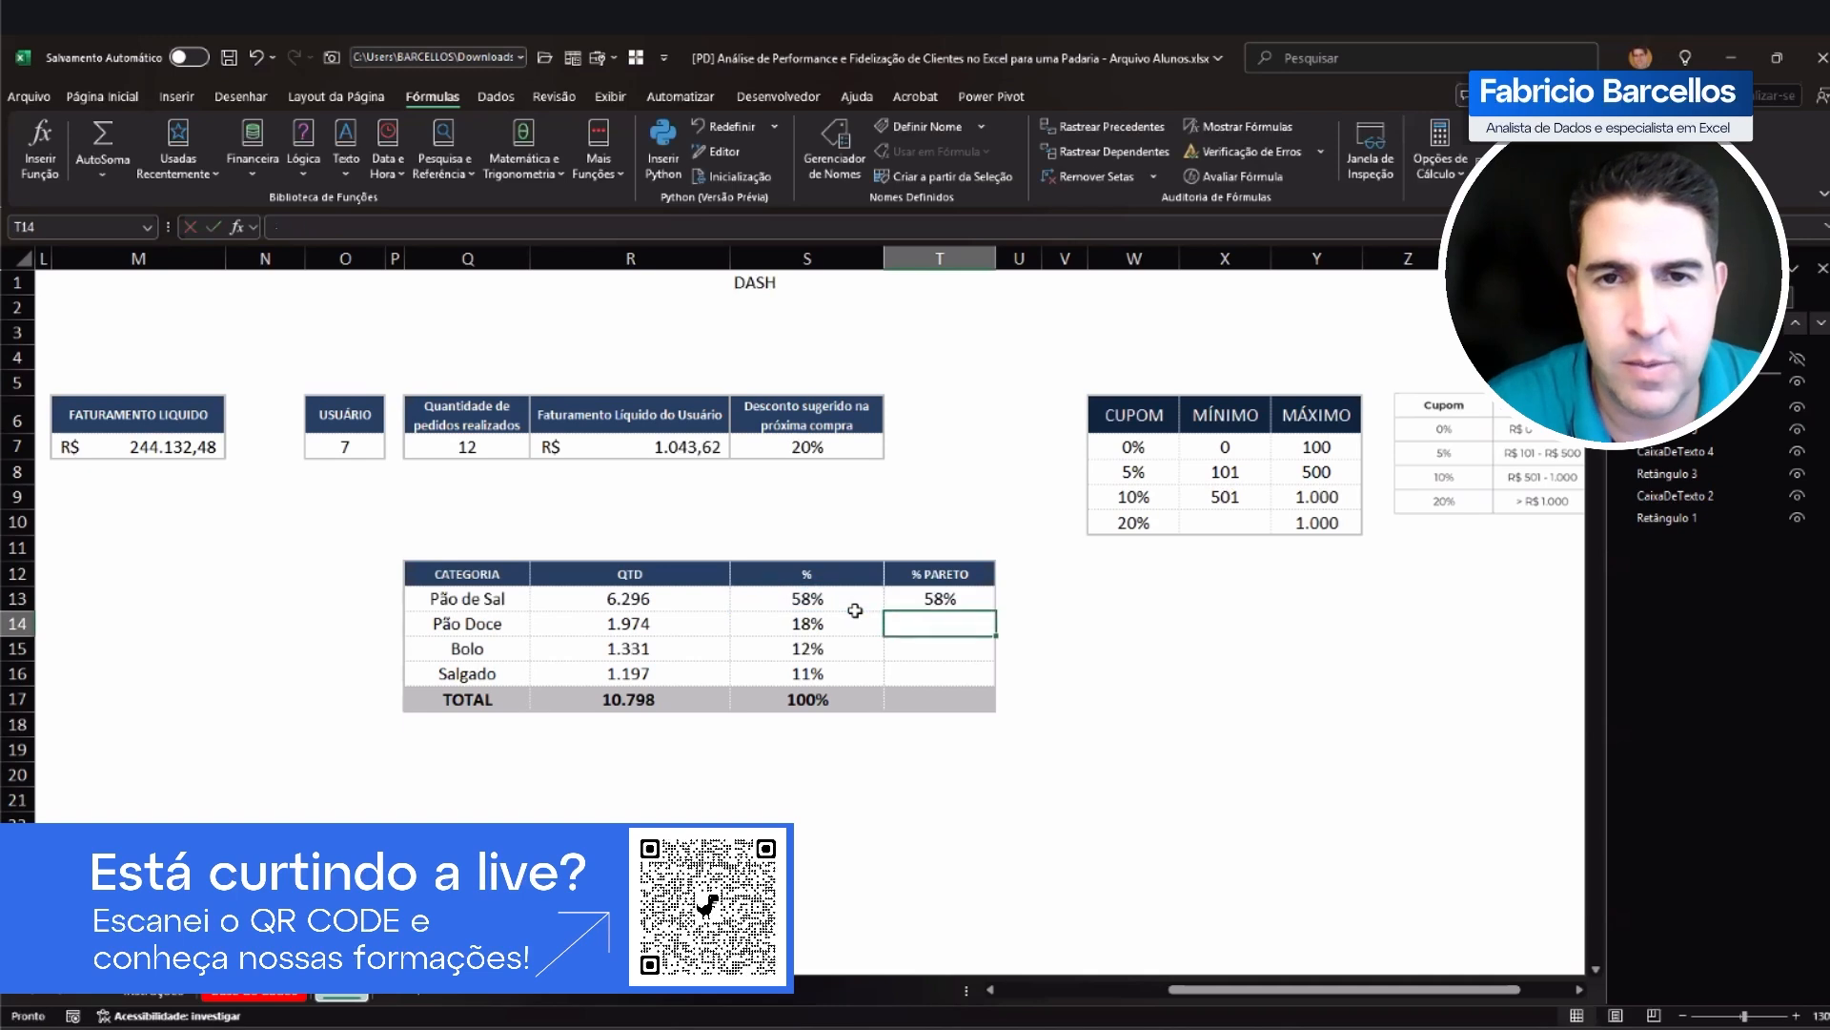
Step: Calculate the cumulative percentage for Pão Doce in T14 as =T13+S14
type("=")
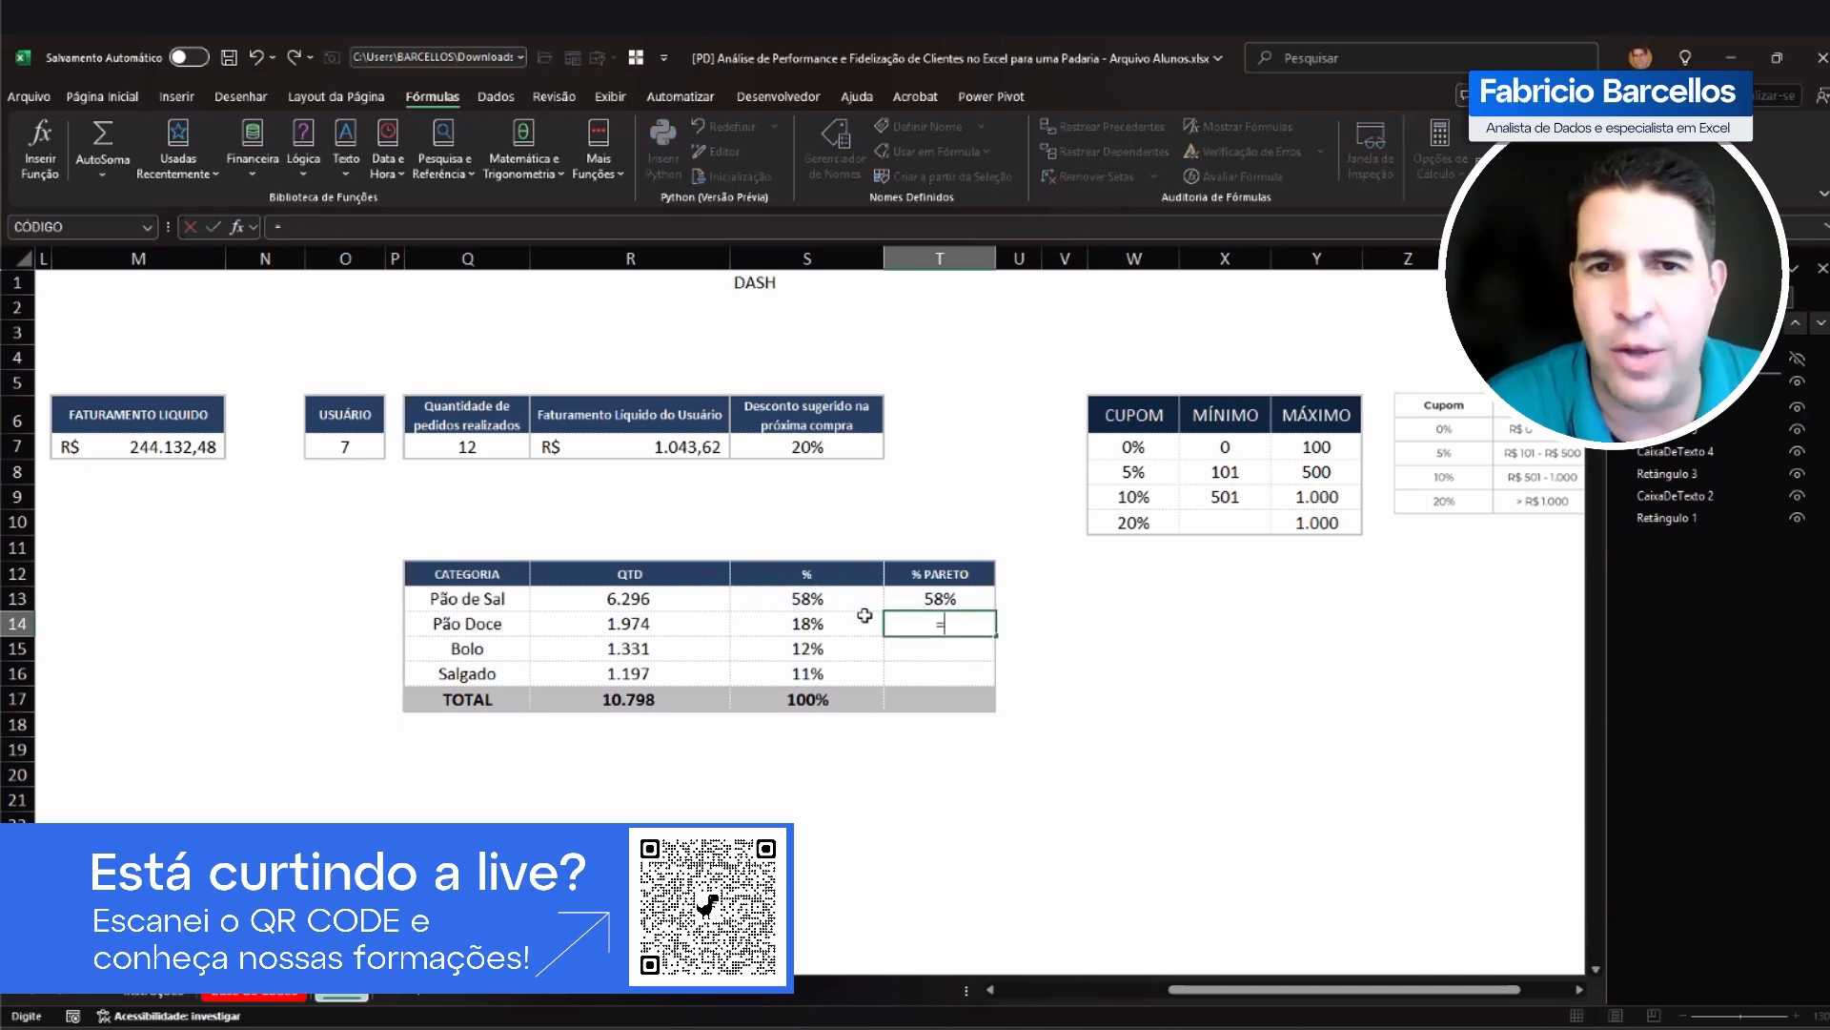
left_click(927, 601)
left_click(806, 624)
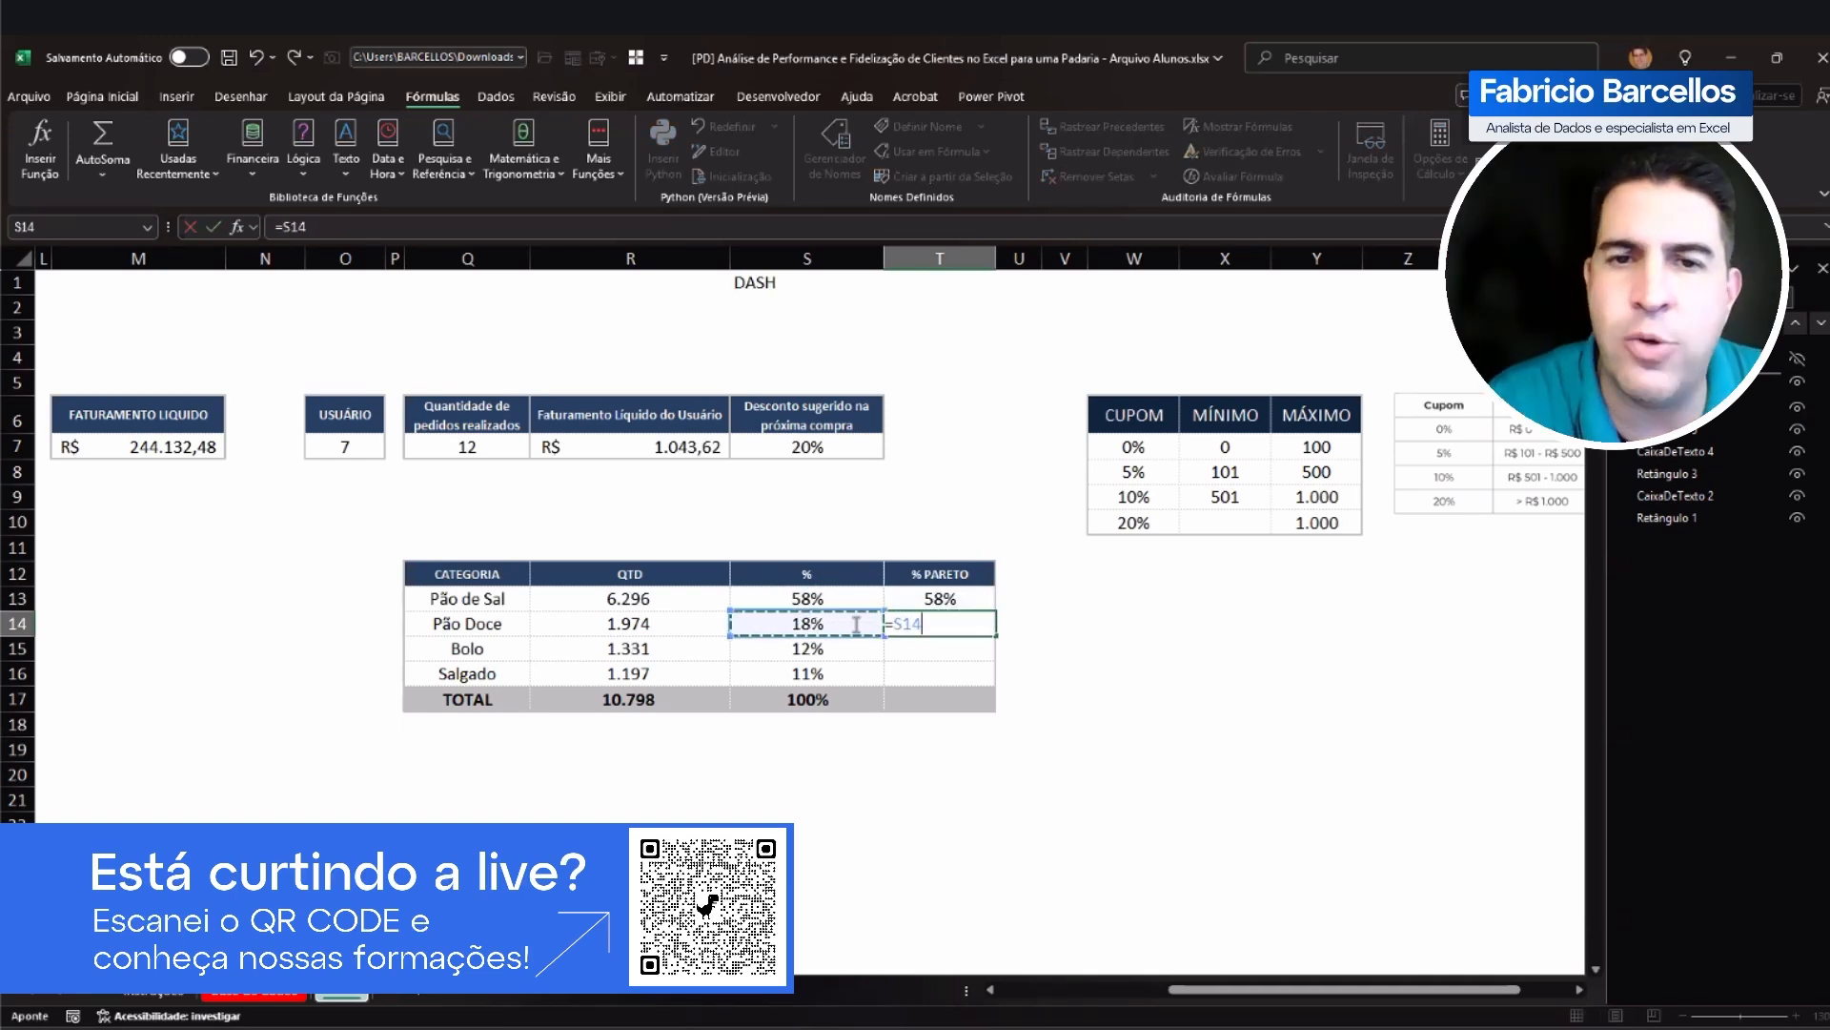
left_click(931, 603)
type("+")
left_click(819, 622)
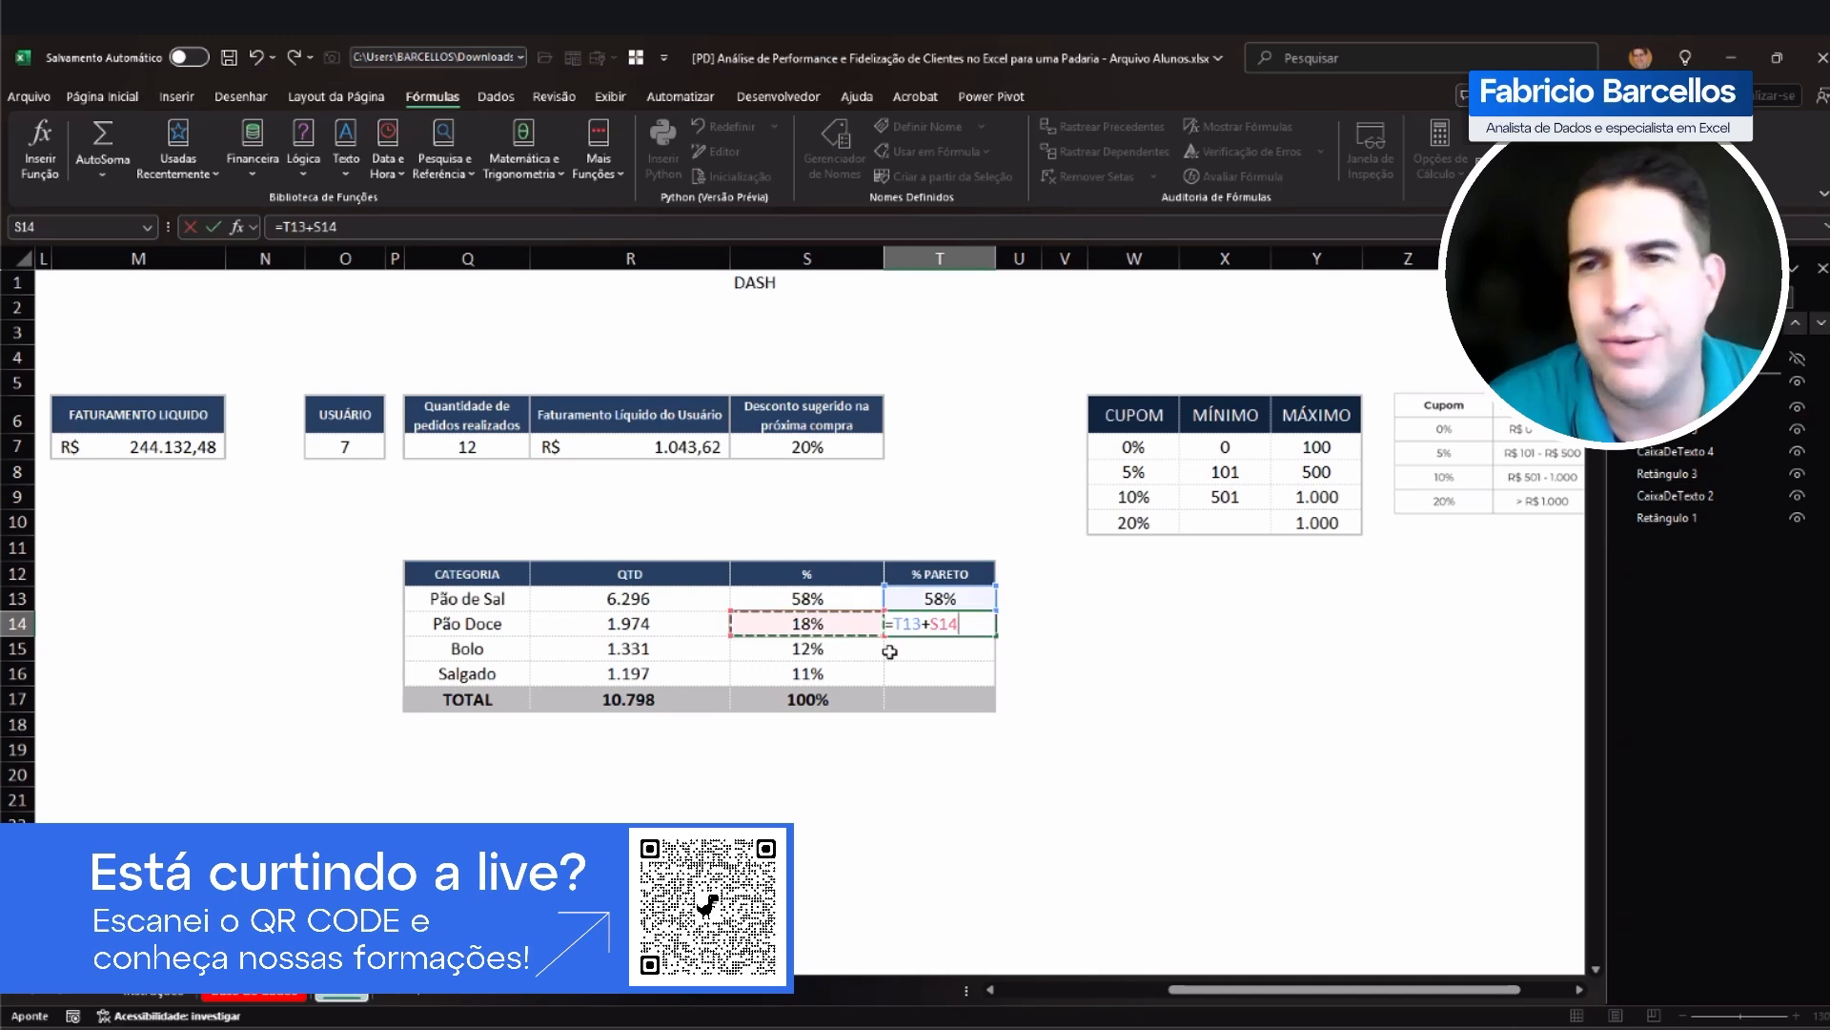
key("Return")
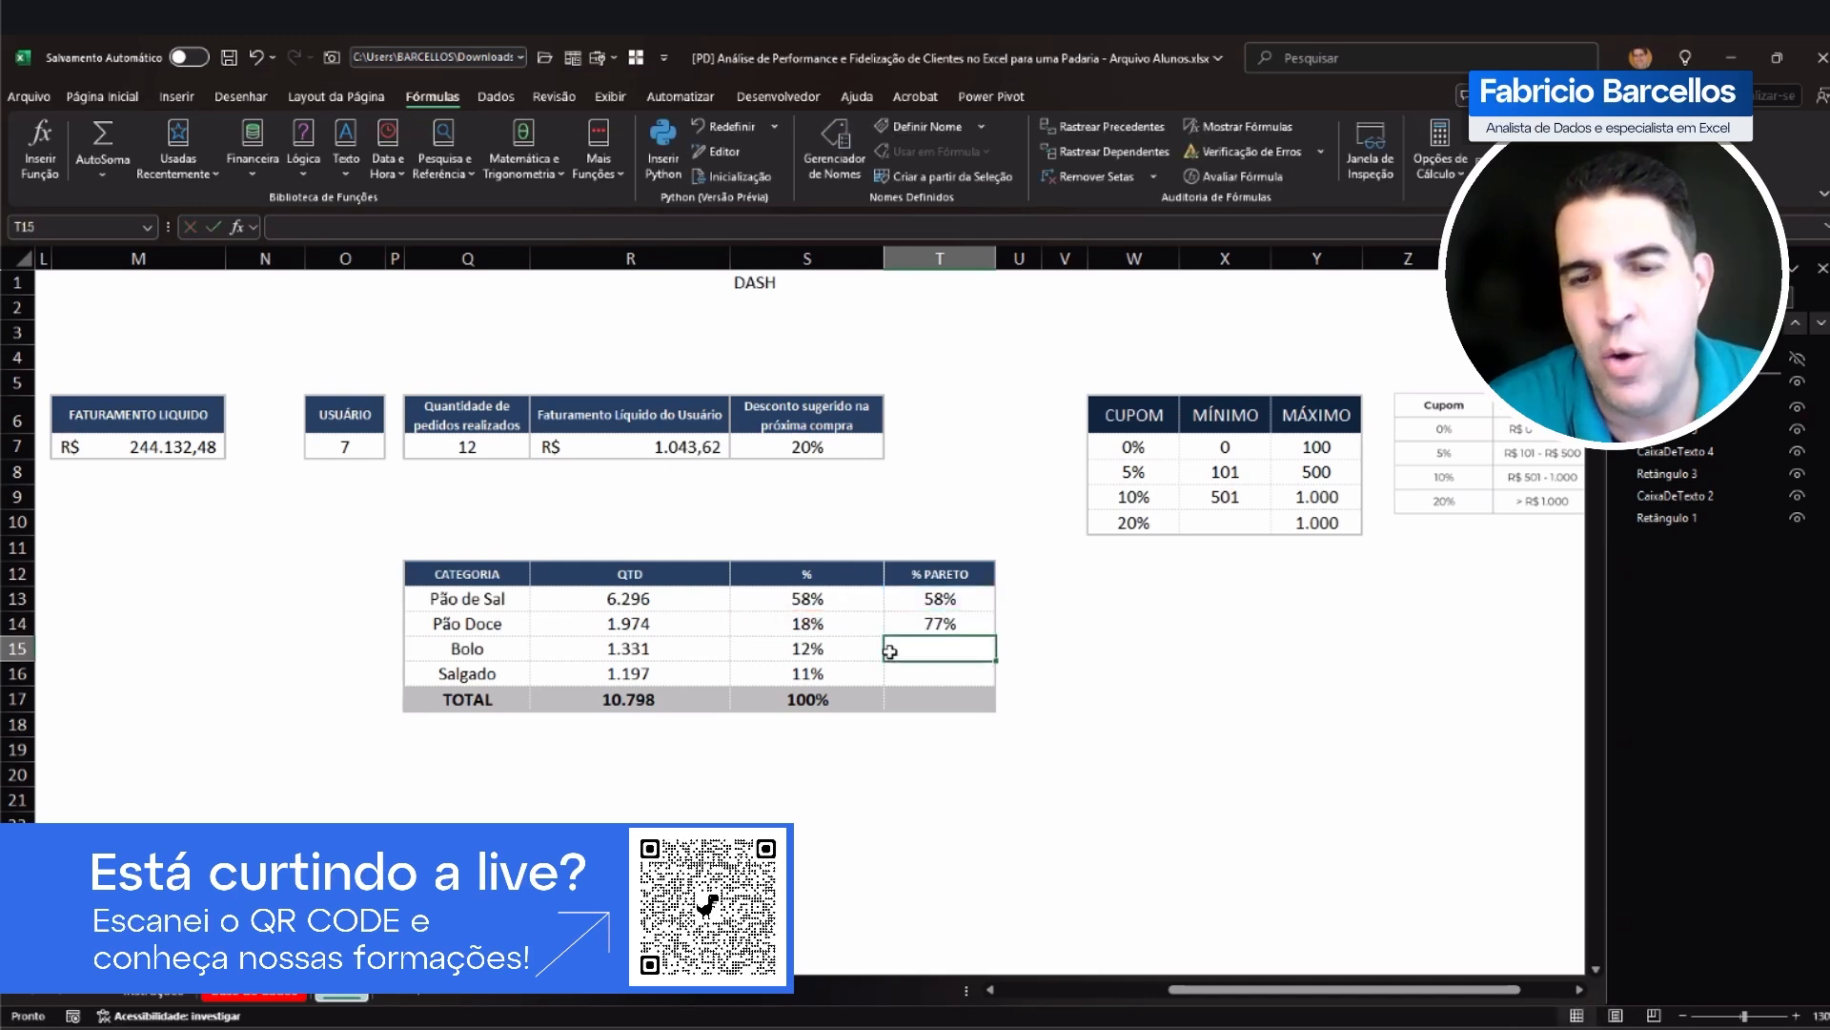
Step: Calculate the cumulative percentages for Bolo in T15 as =T14+S15 and for Salgado in T16 as =T15+S16
type("=")
left_click(923, 624)
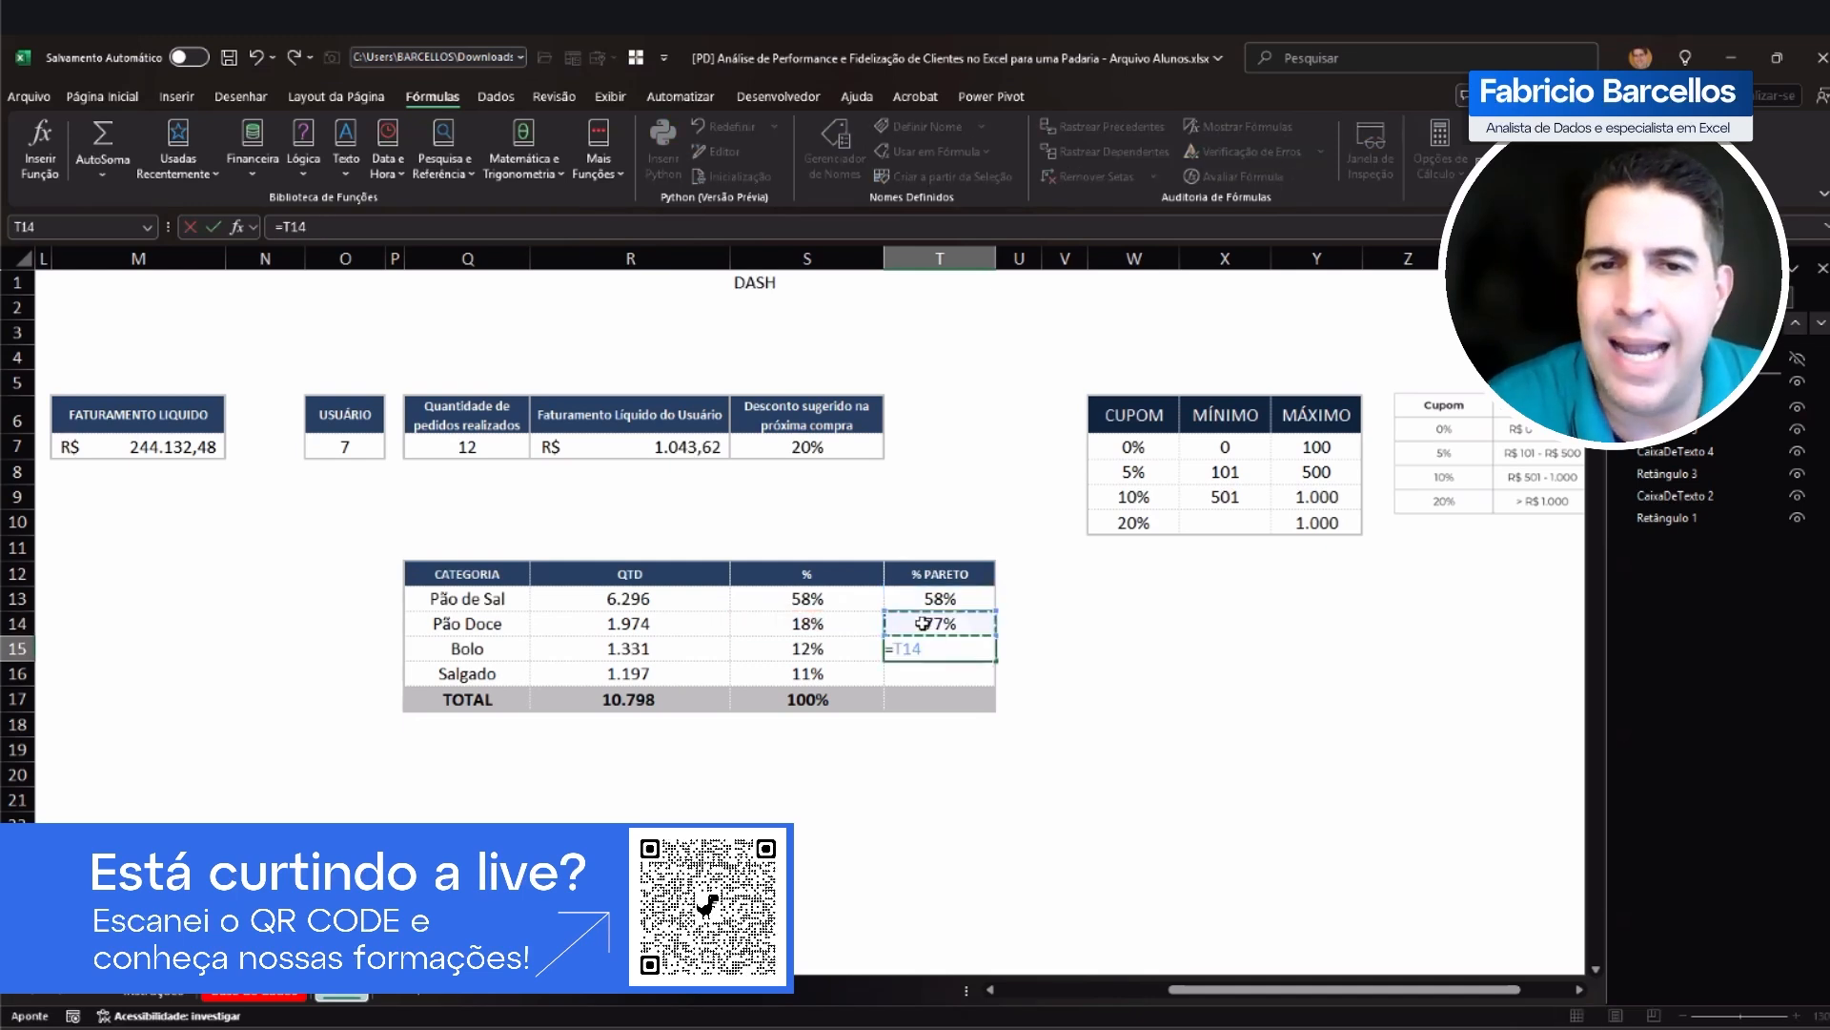
type("+")
key("Return")
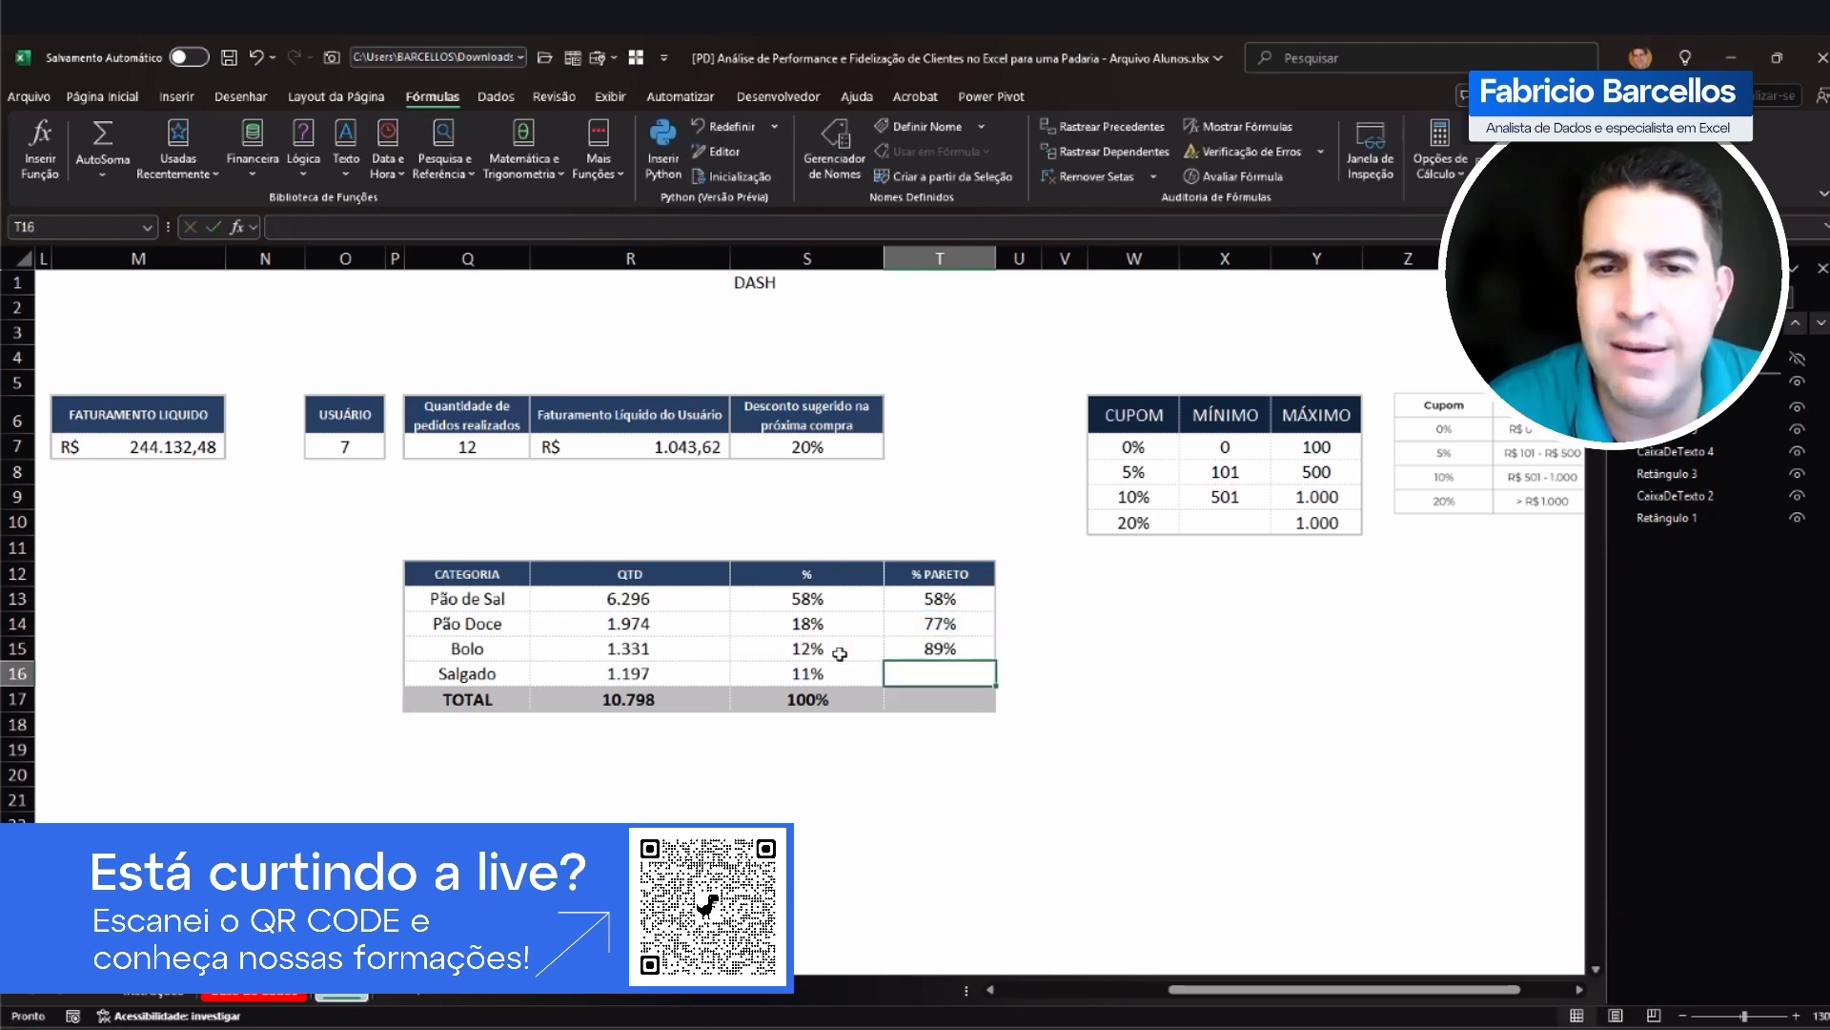
type("=")
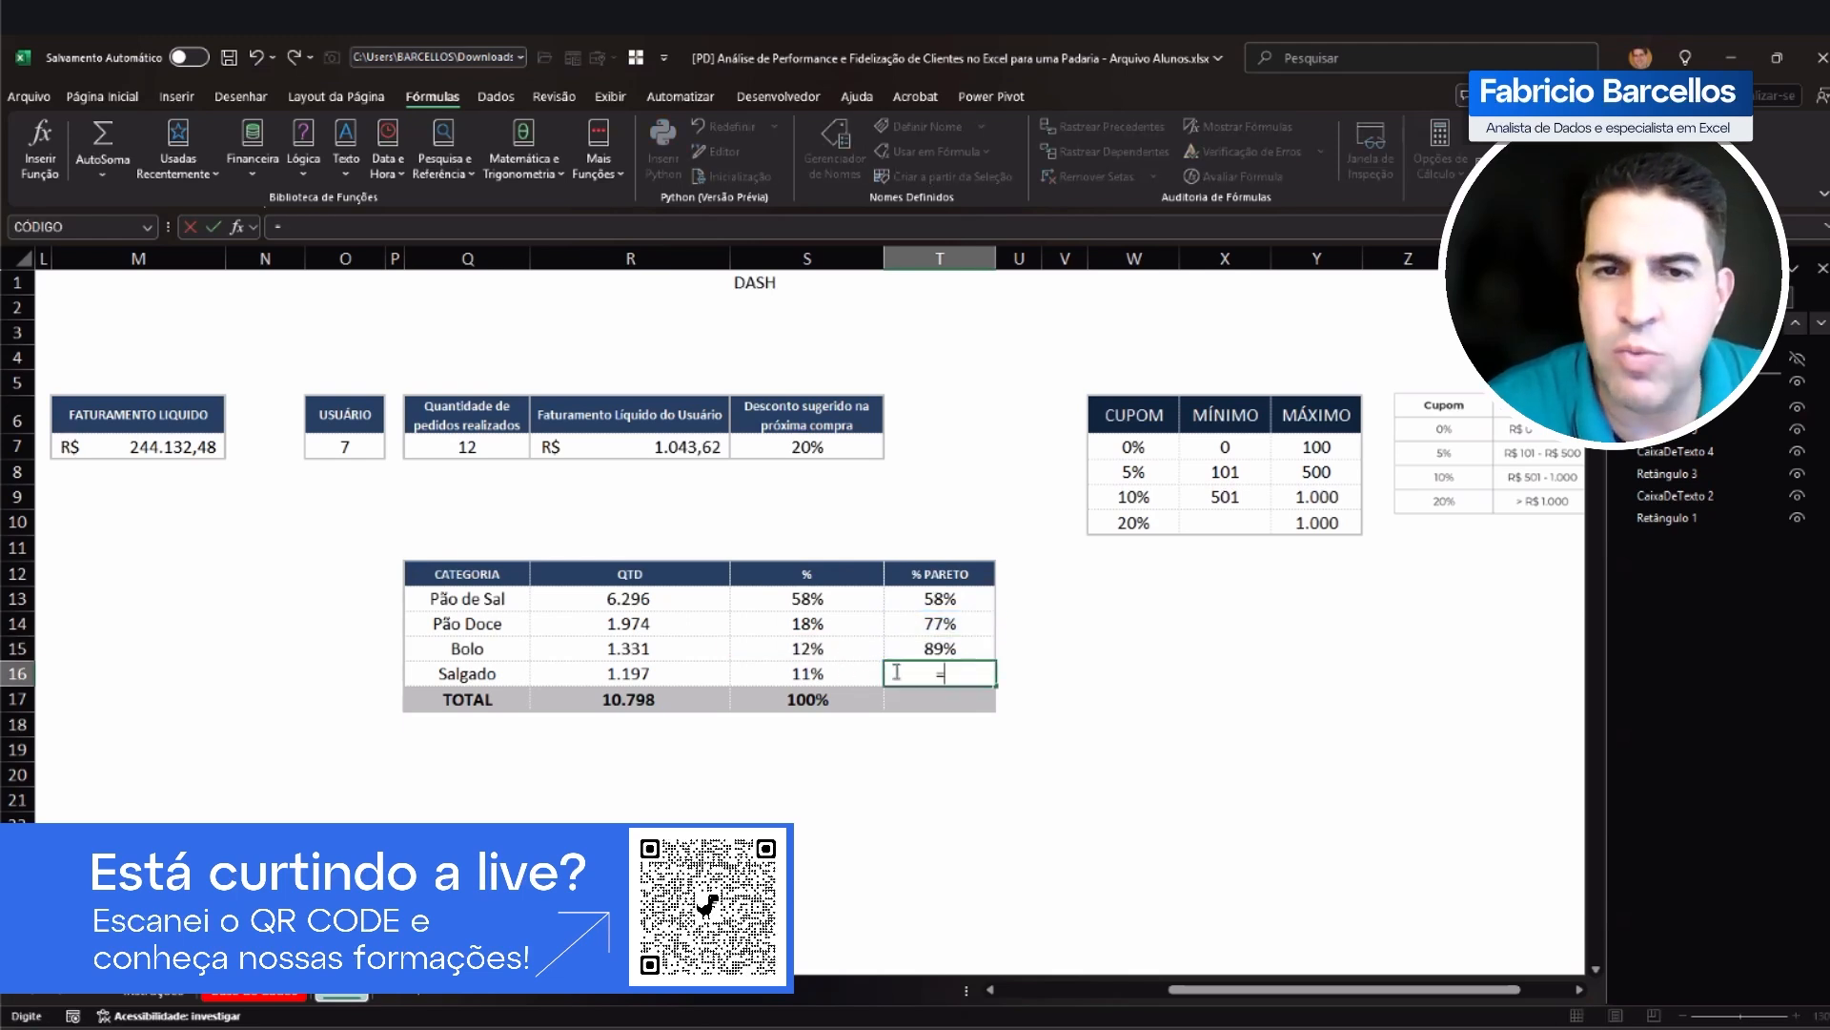
left_click(934, 652)
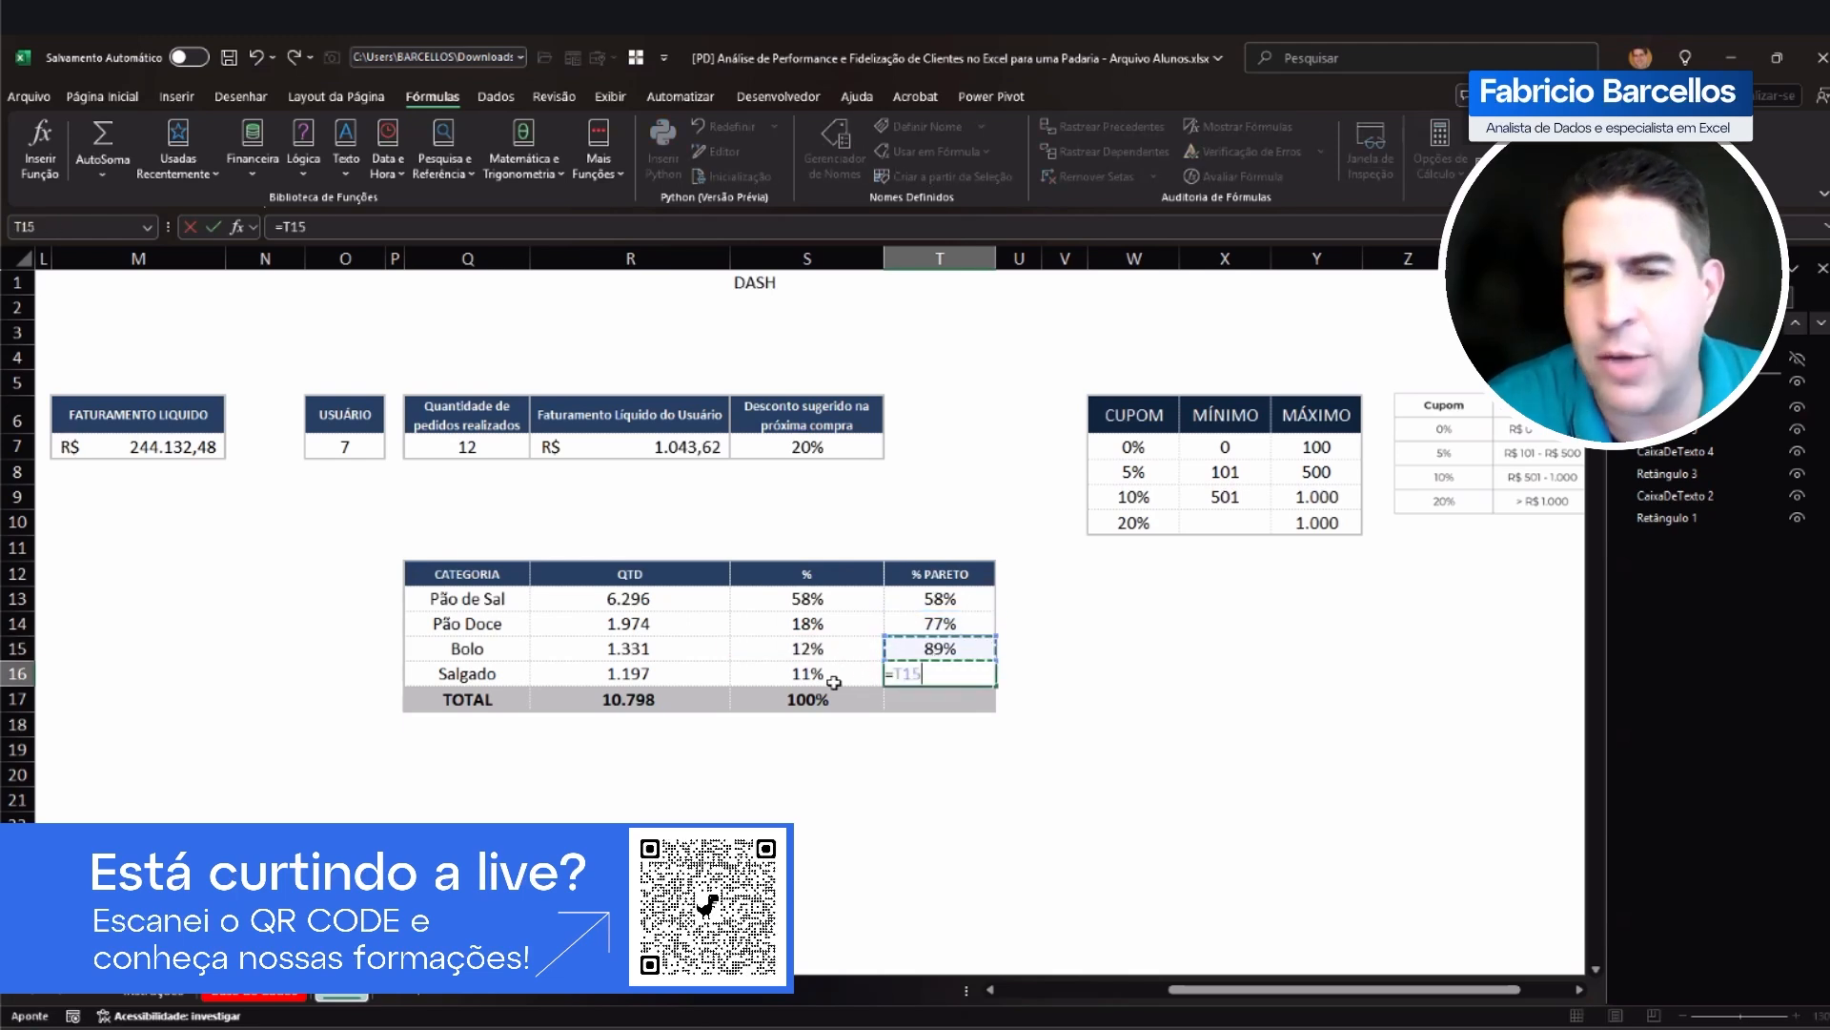
type("+")
left_click(869, 675)
key("Return")
Step: Set the TOTAL row's % PARETO cell T17 to =S17 and review the cumulative percentages in T13:T16
type("=")
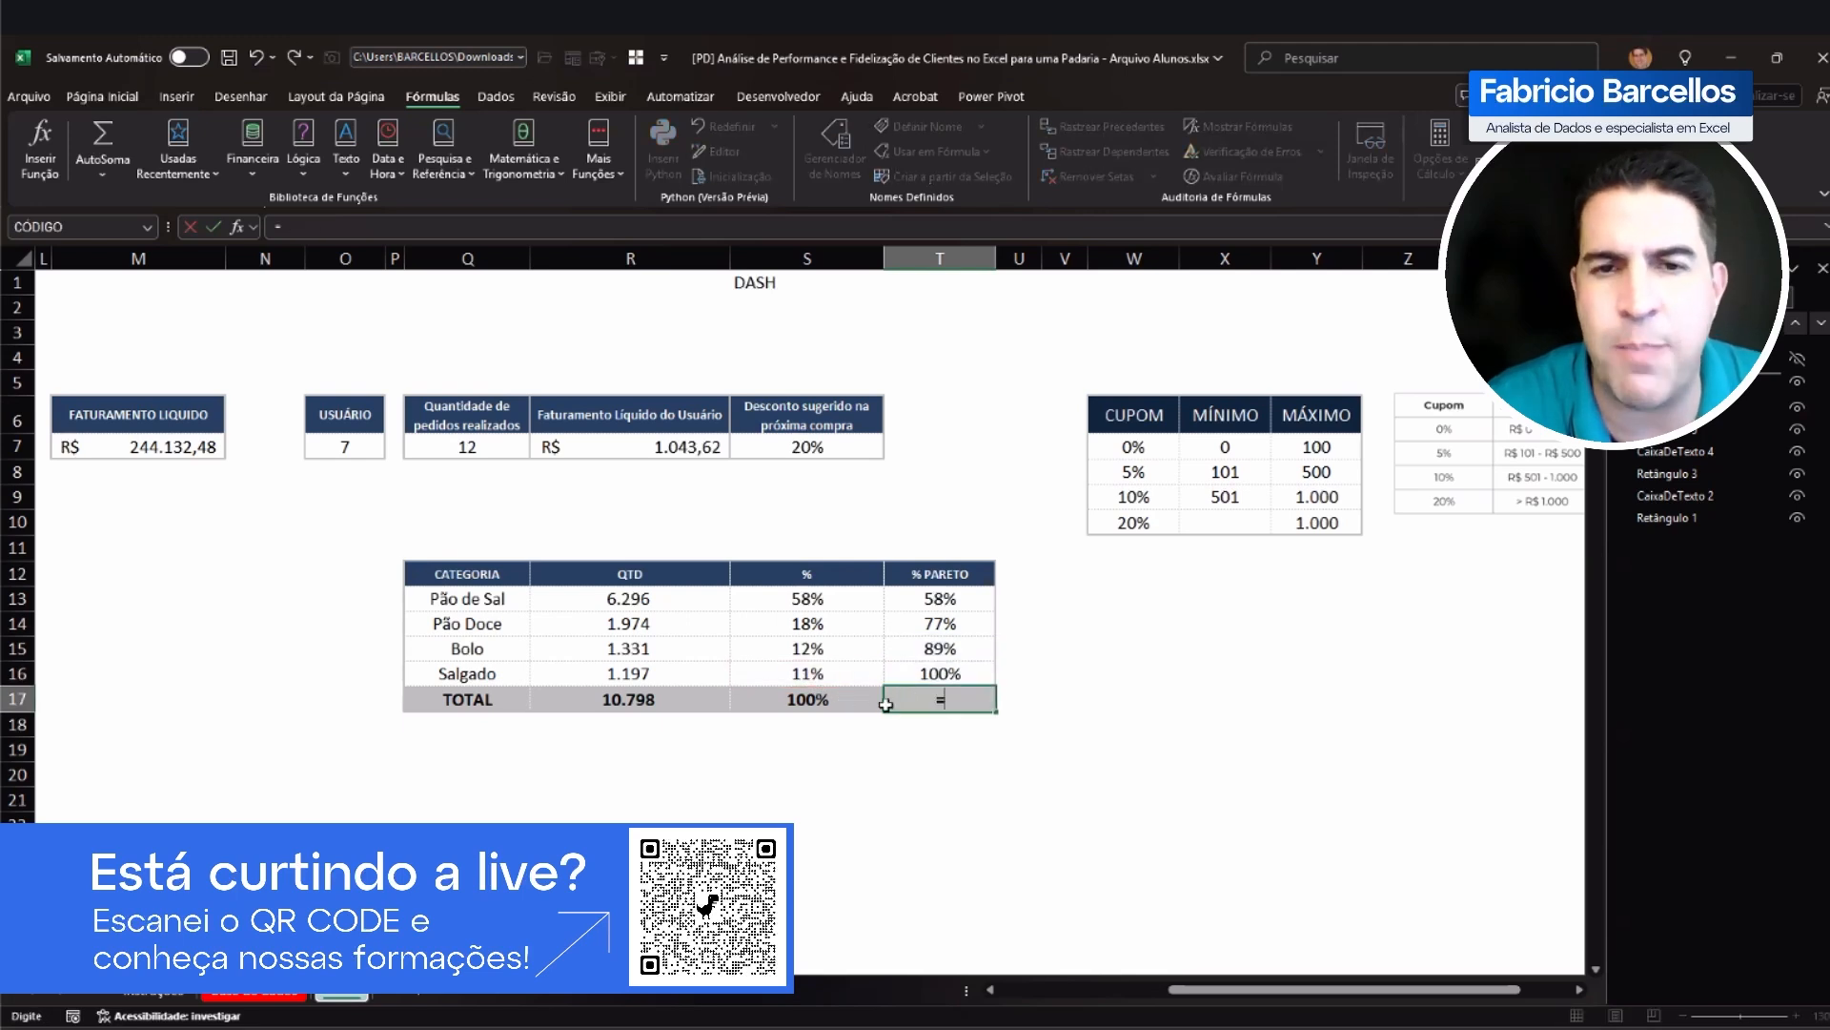
left_click(818, 703)
key("Return")
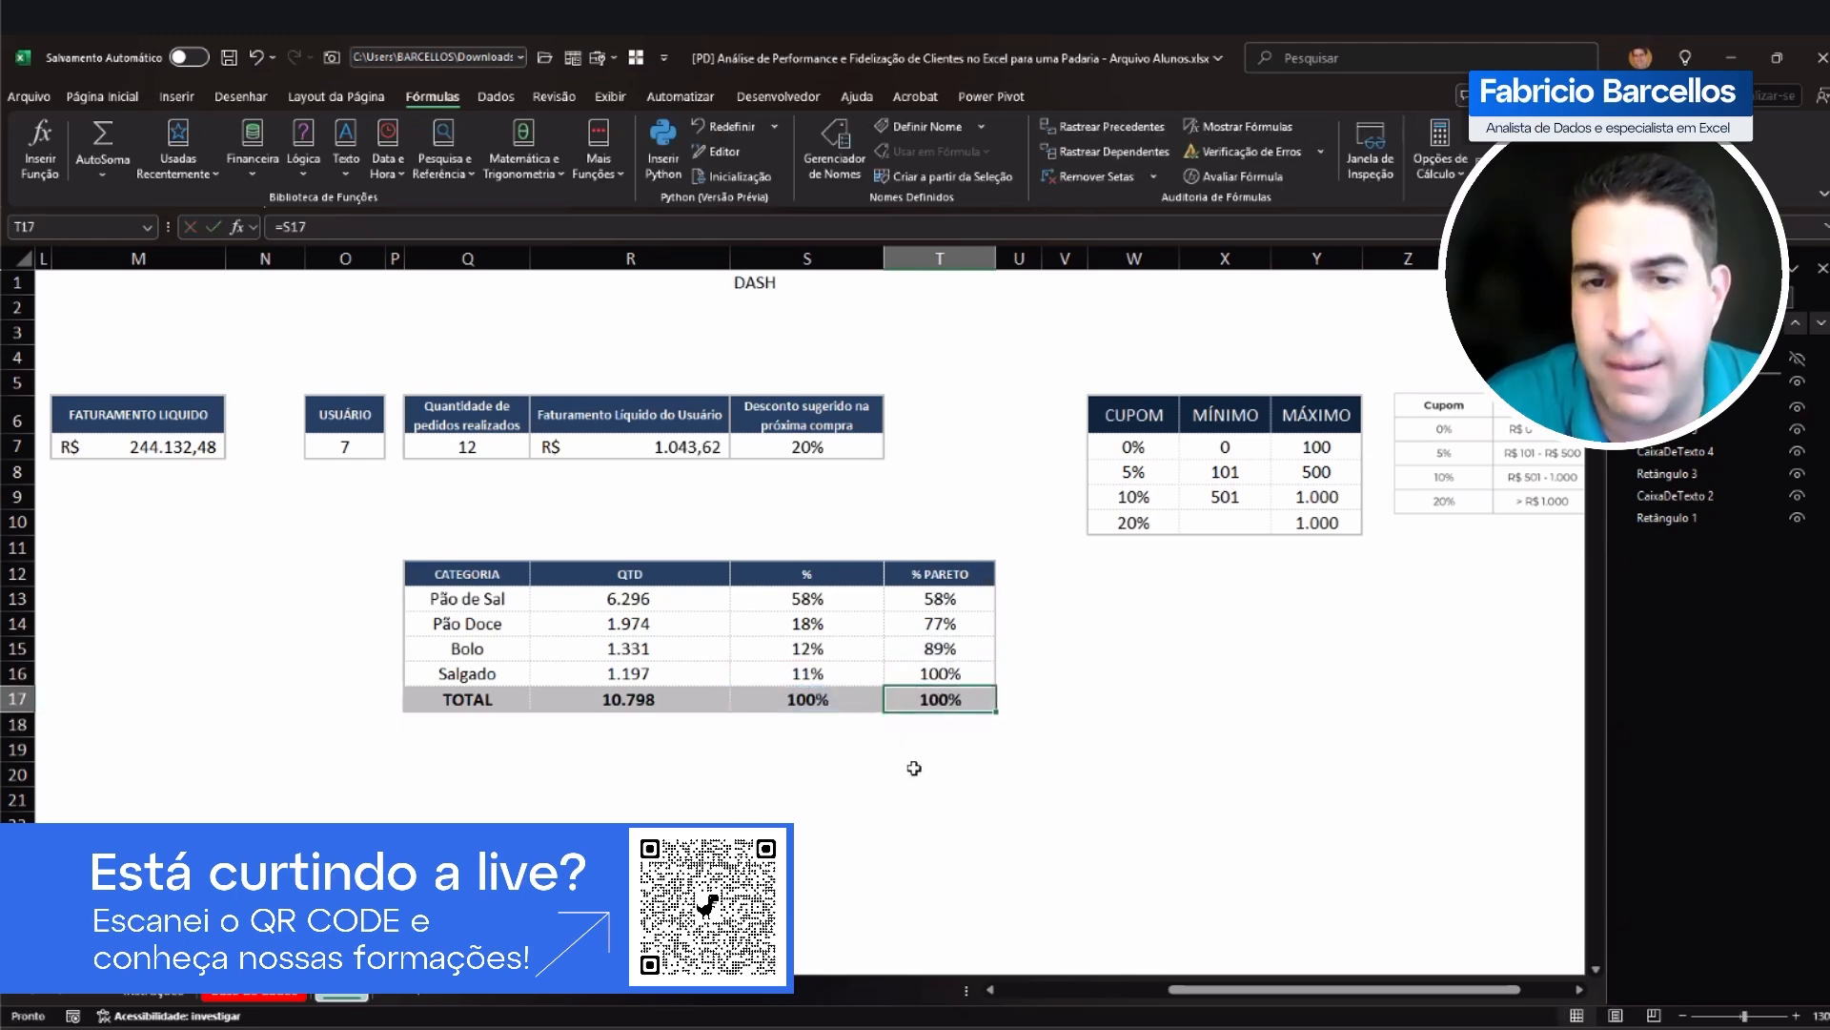
left_click_drag(941, 601, 931, 667)
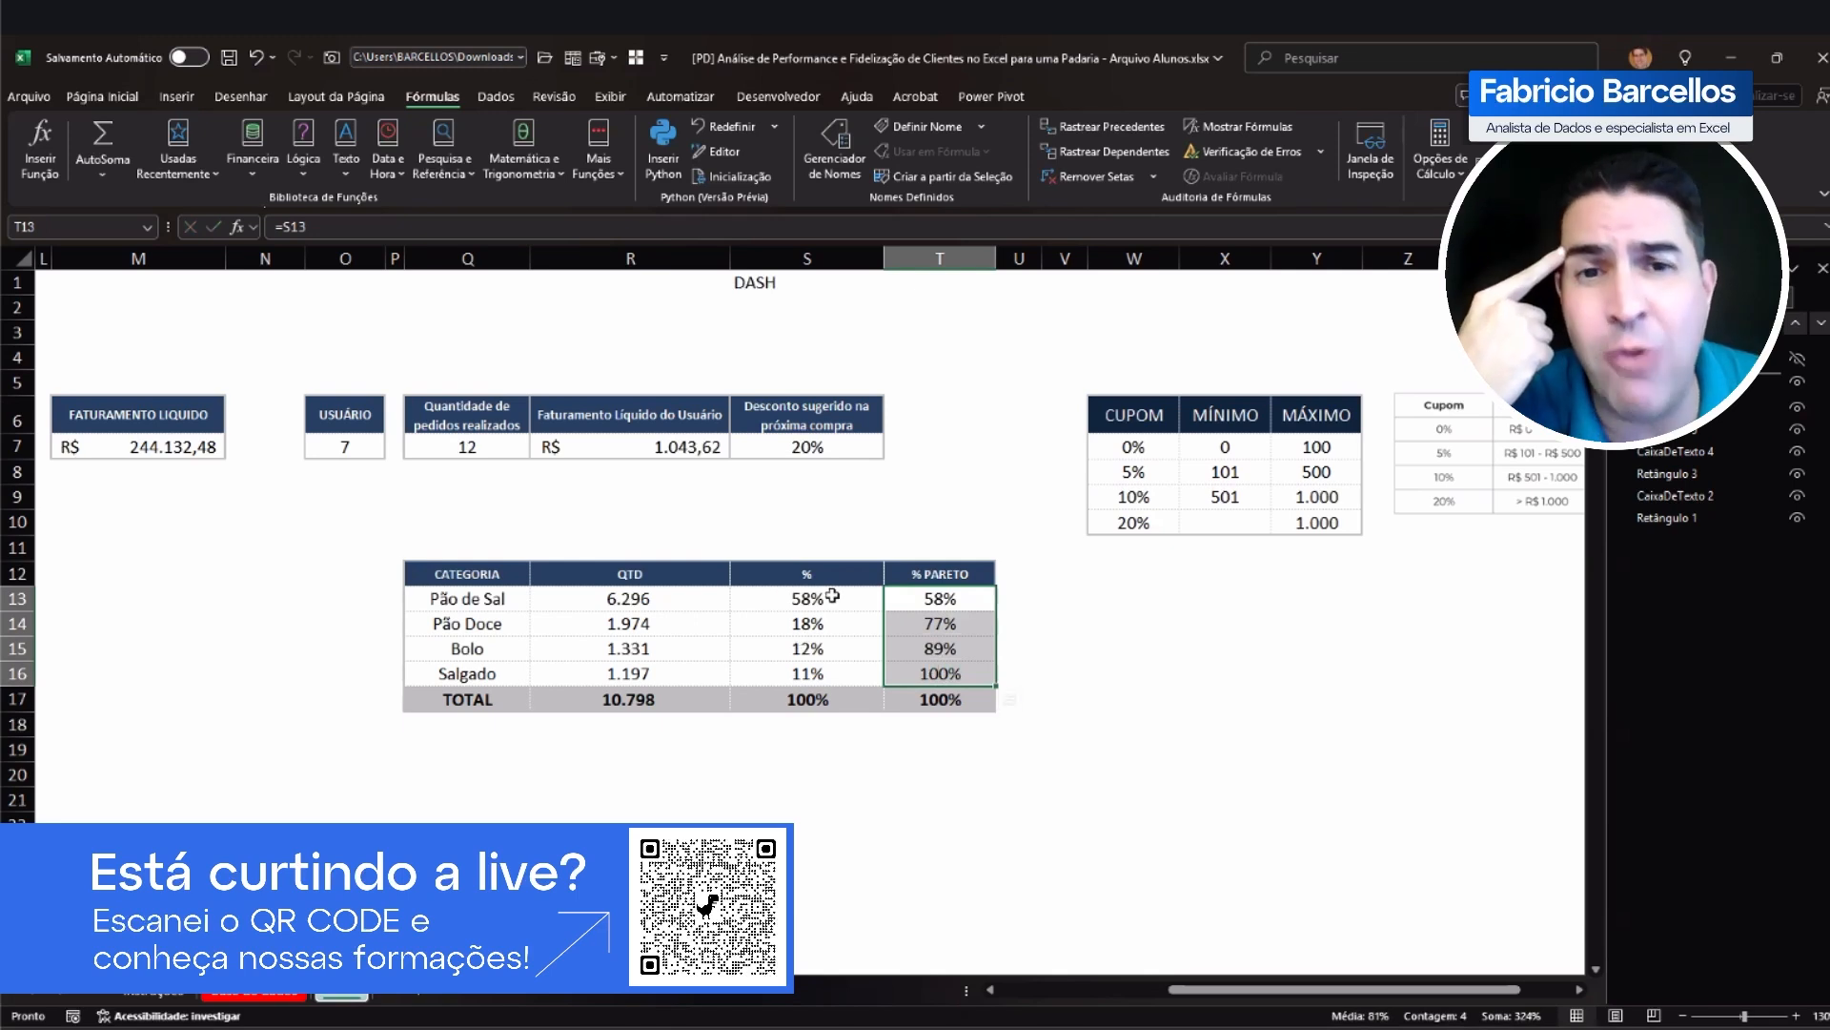
left_click(919, 599)
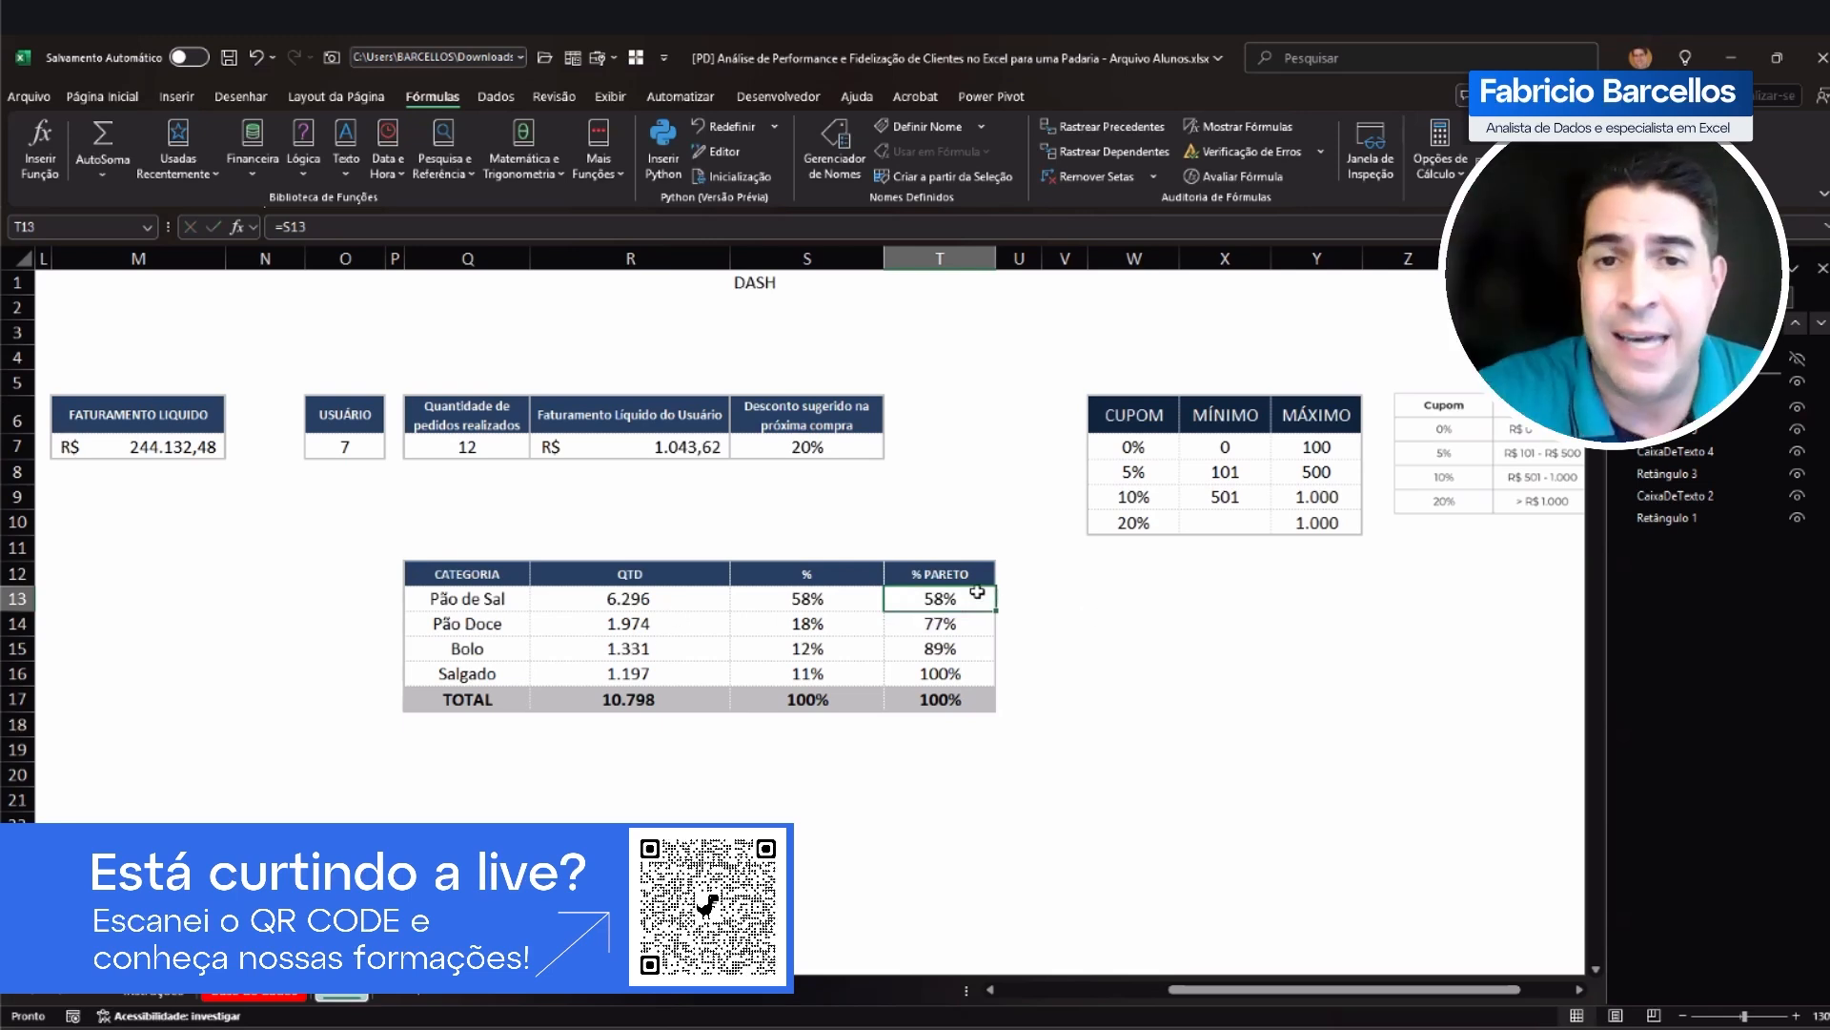
left_click_drag(980, 598, 979, 622)
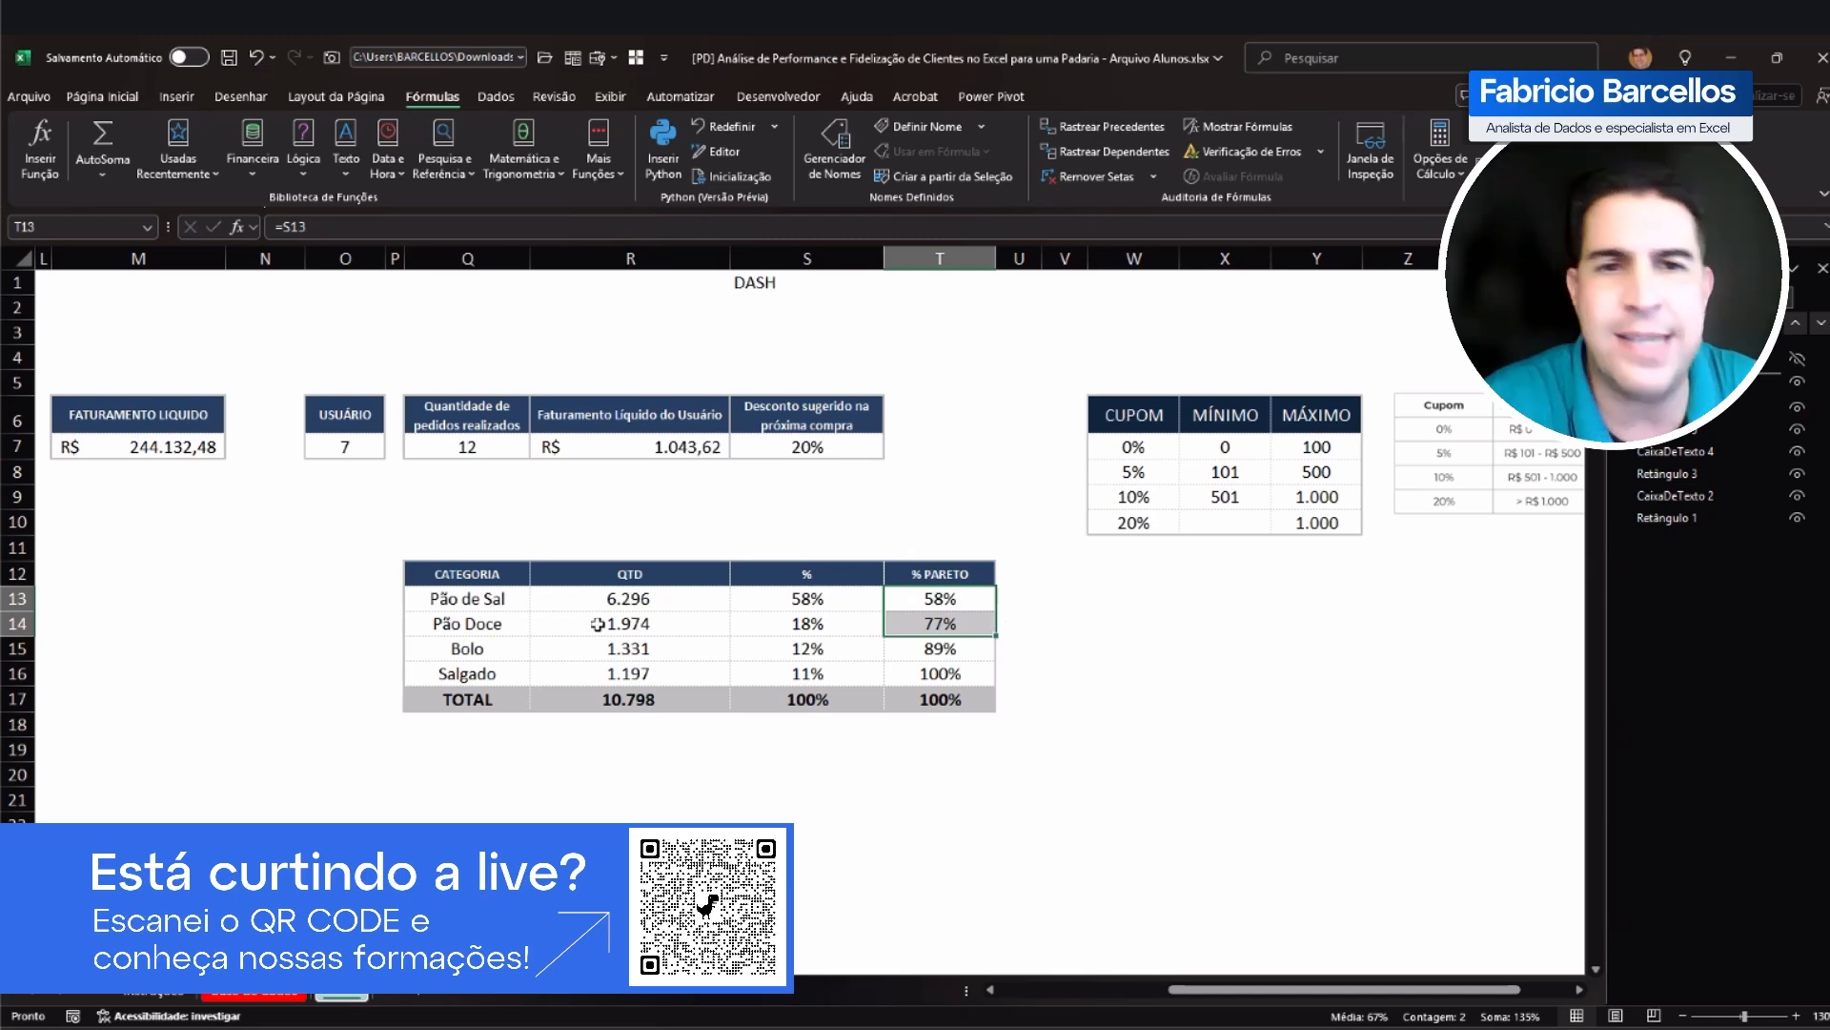
Step: Fill the category, QTD and % PARETO data cells, Q13:R16 and T13:T16, with light blue, leaving out the % column
left_click_drag(488, 598, 483, 670)
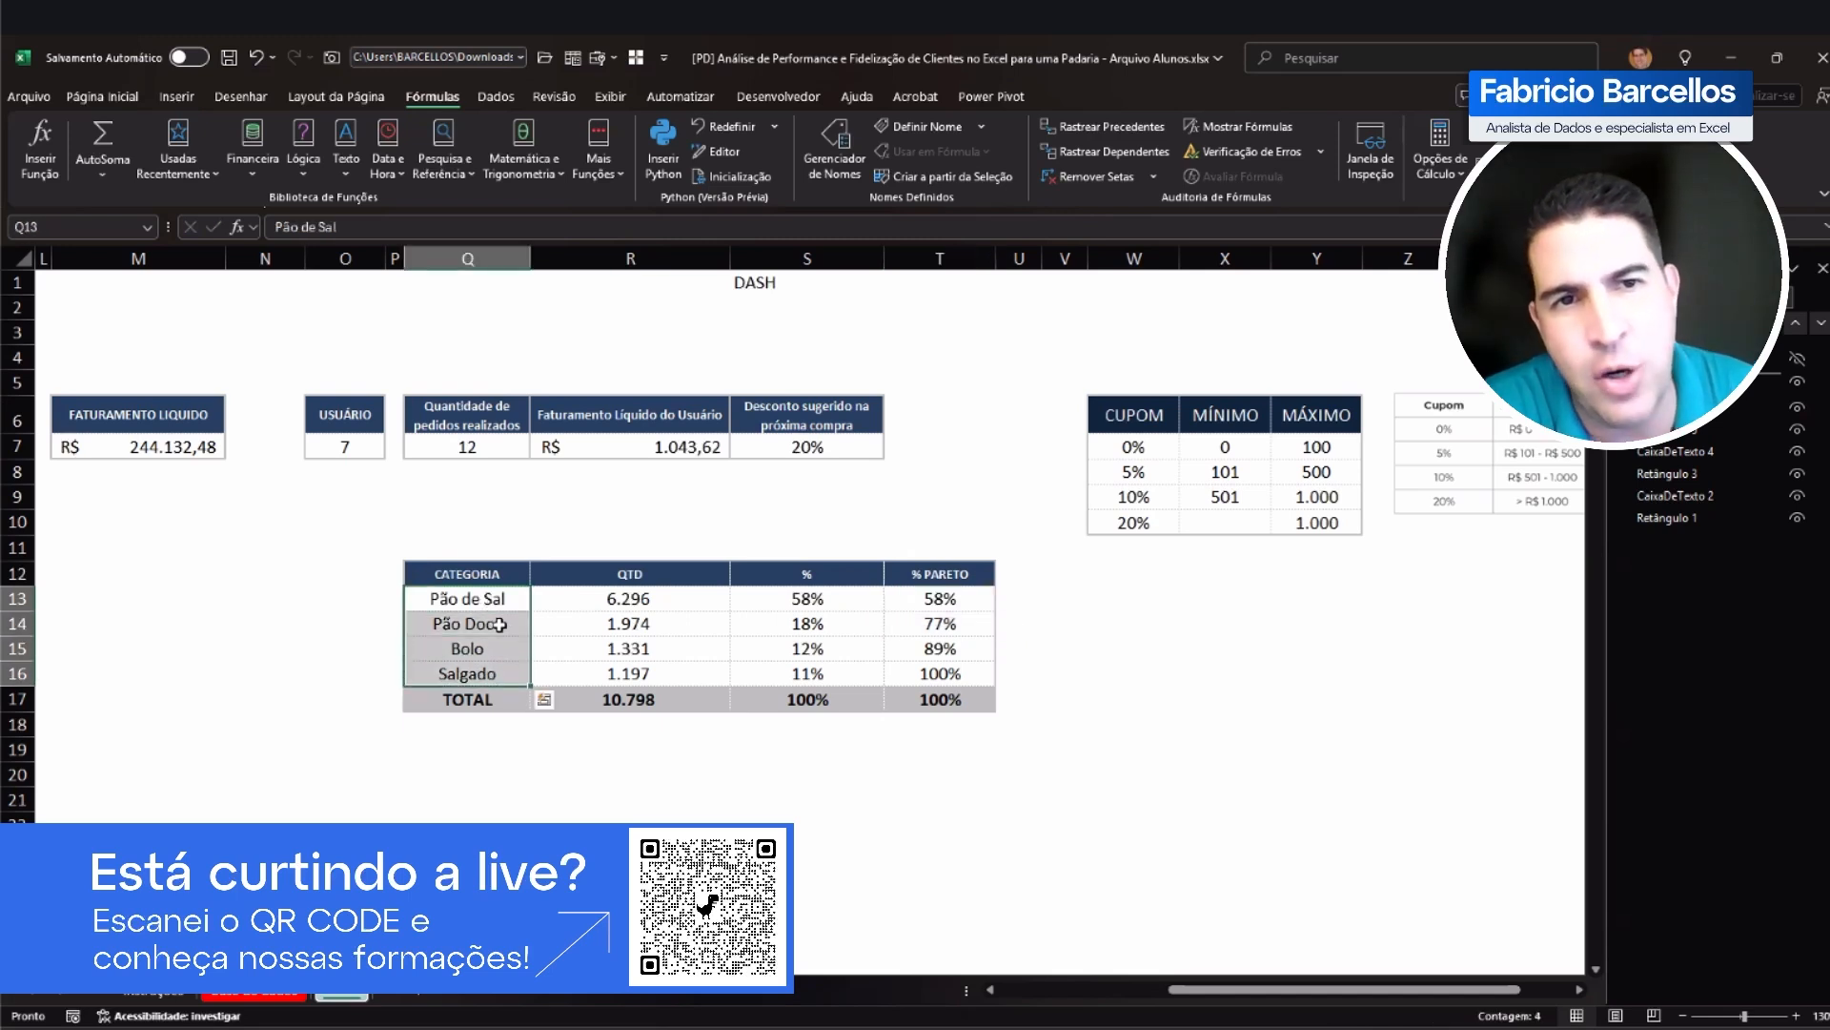
left_click_drag(618, 599, 504, 592)
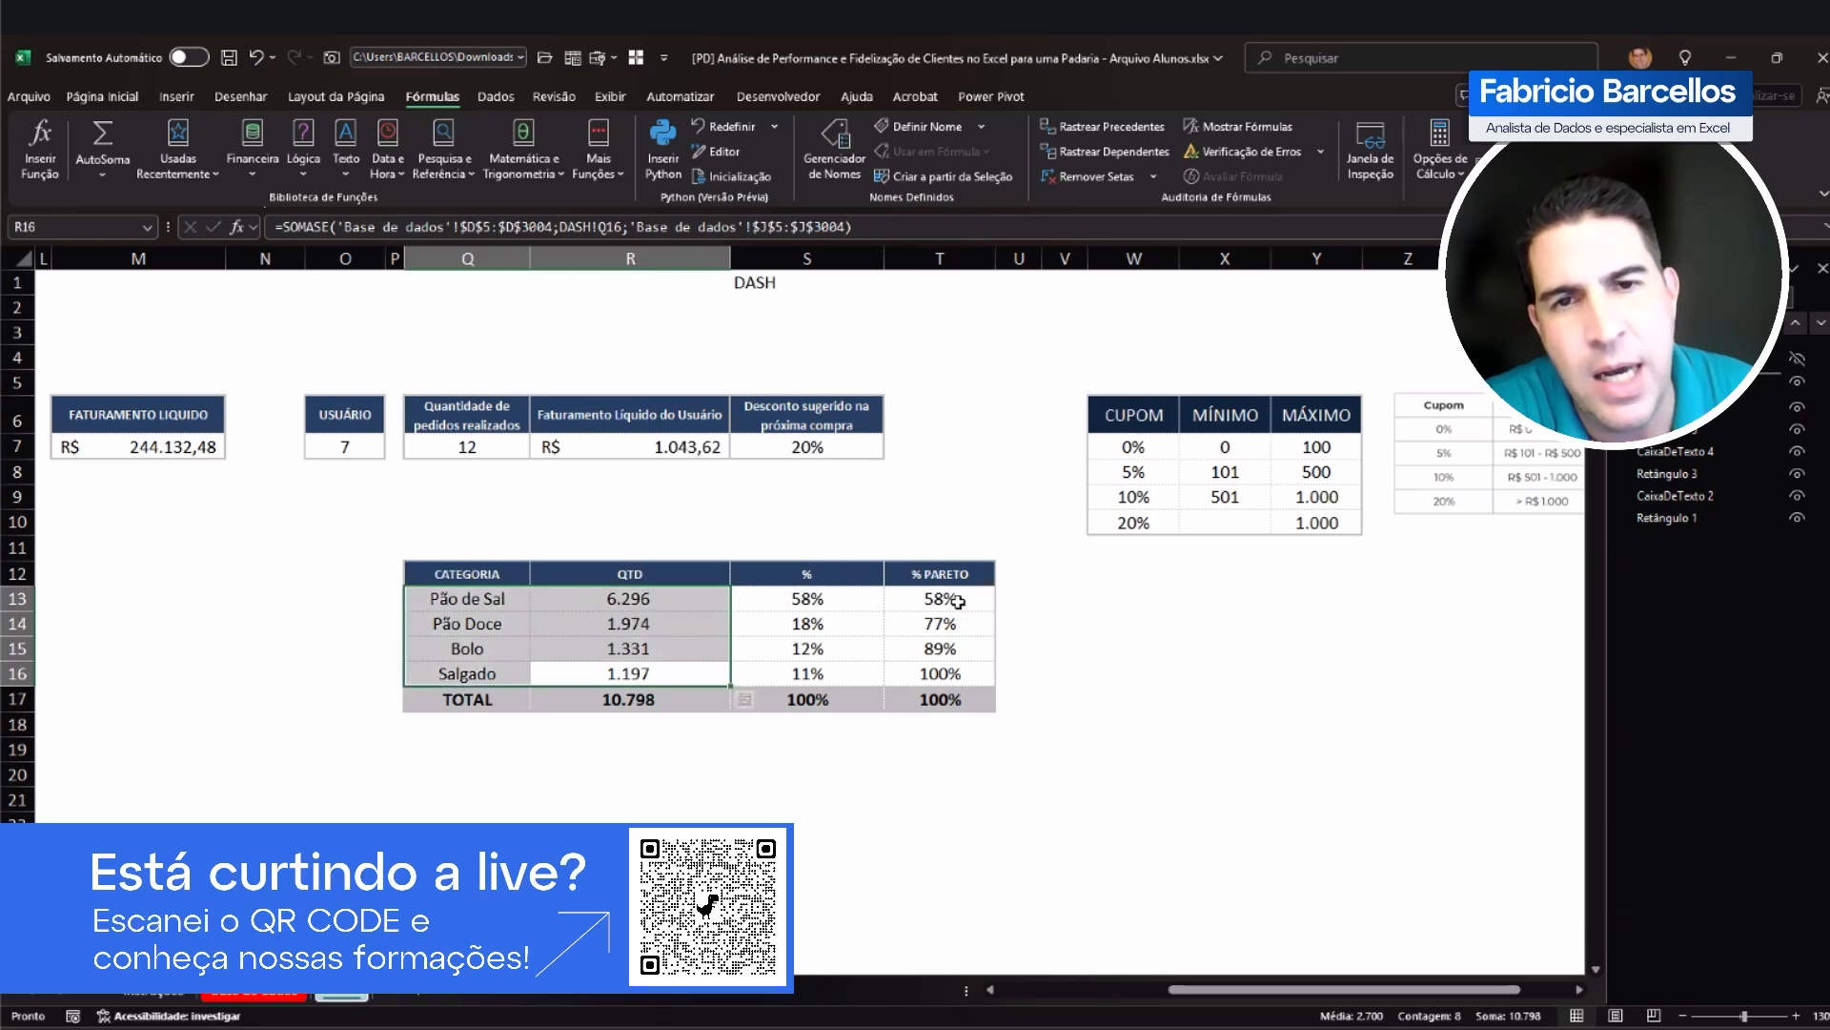
left_click_drag(957, 601, 953, 671)
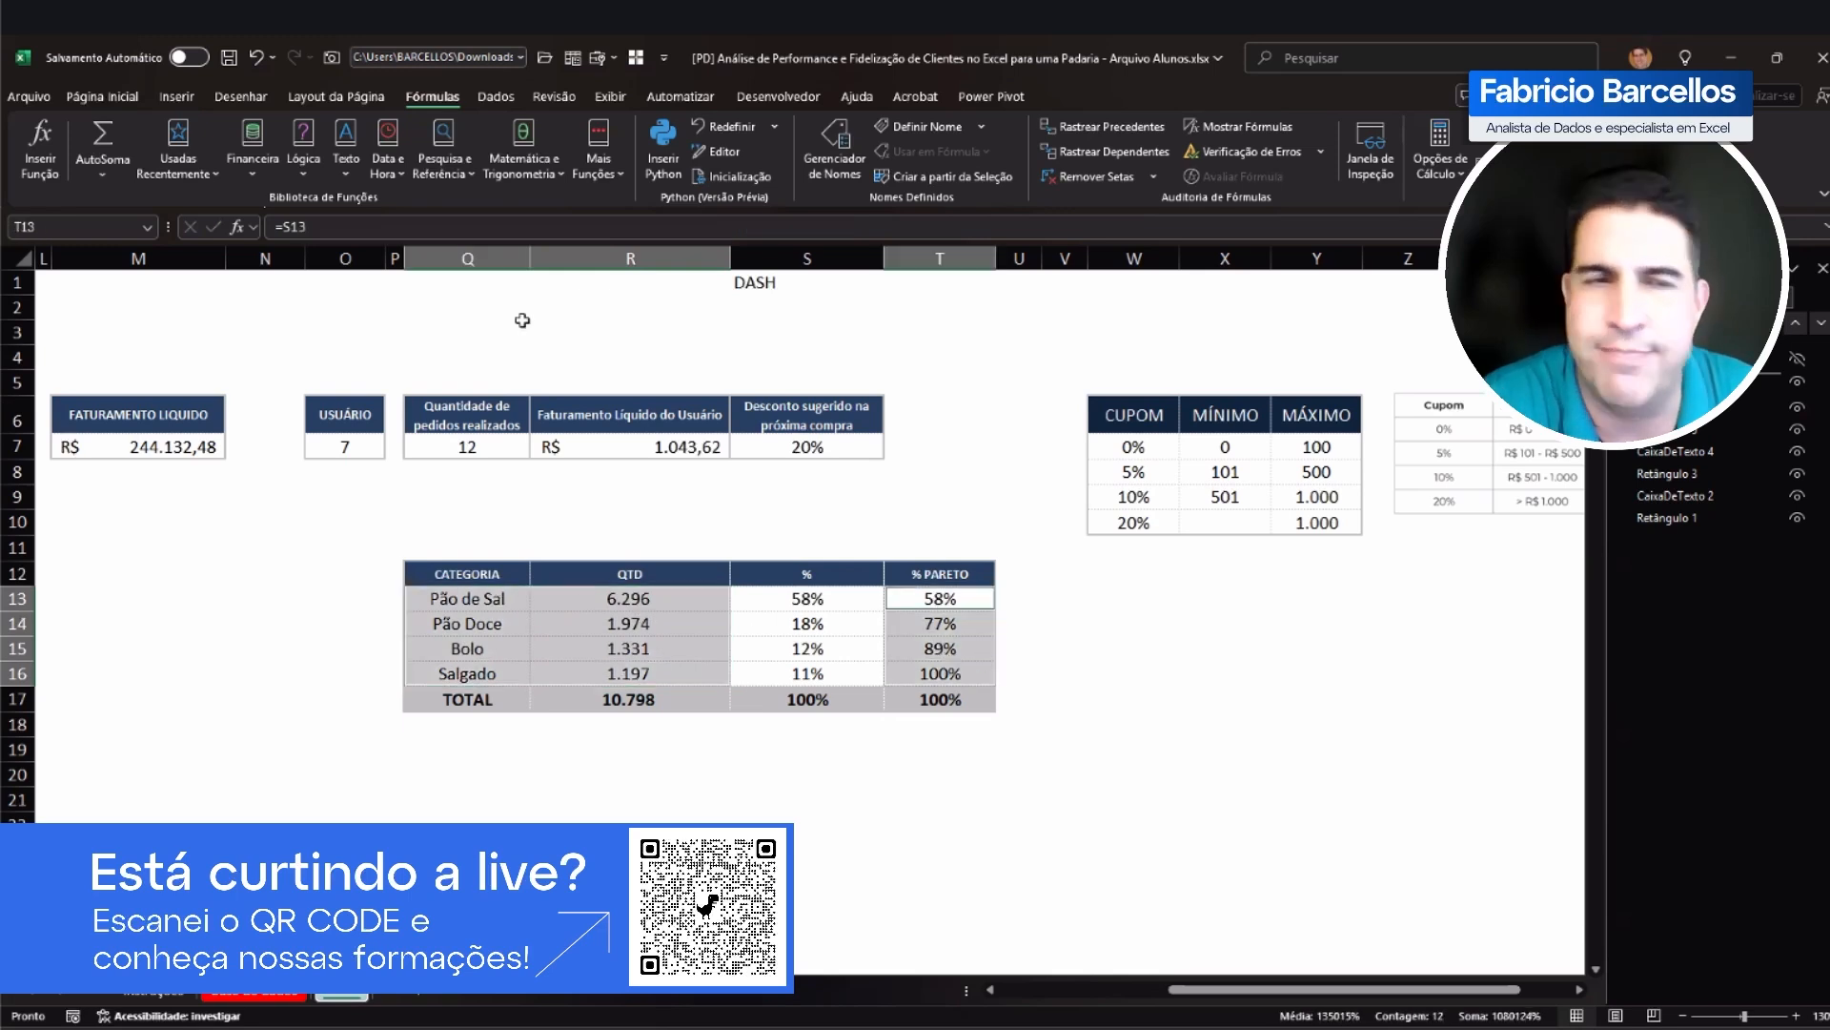
left_click(102, 96)
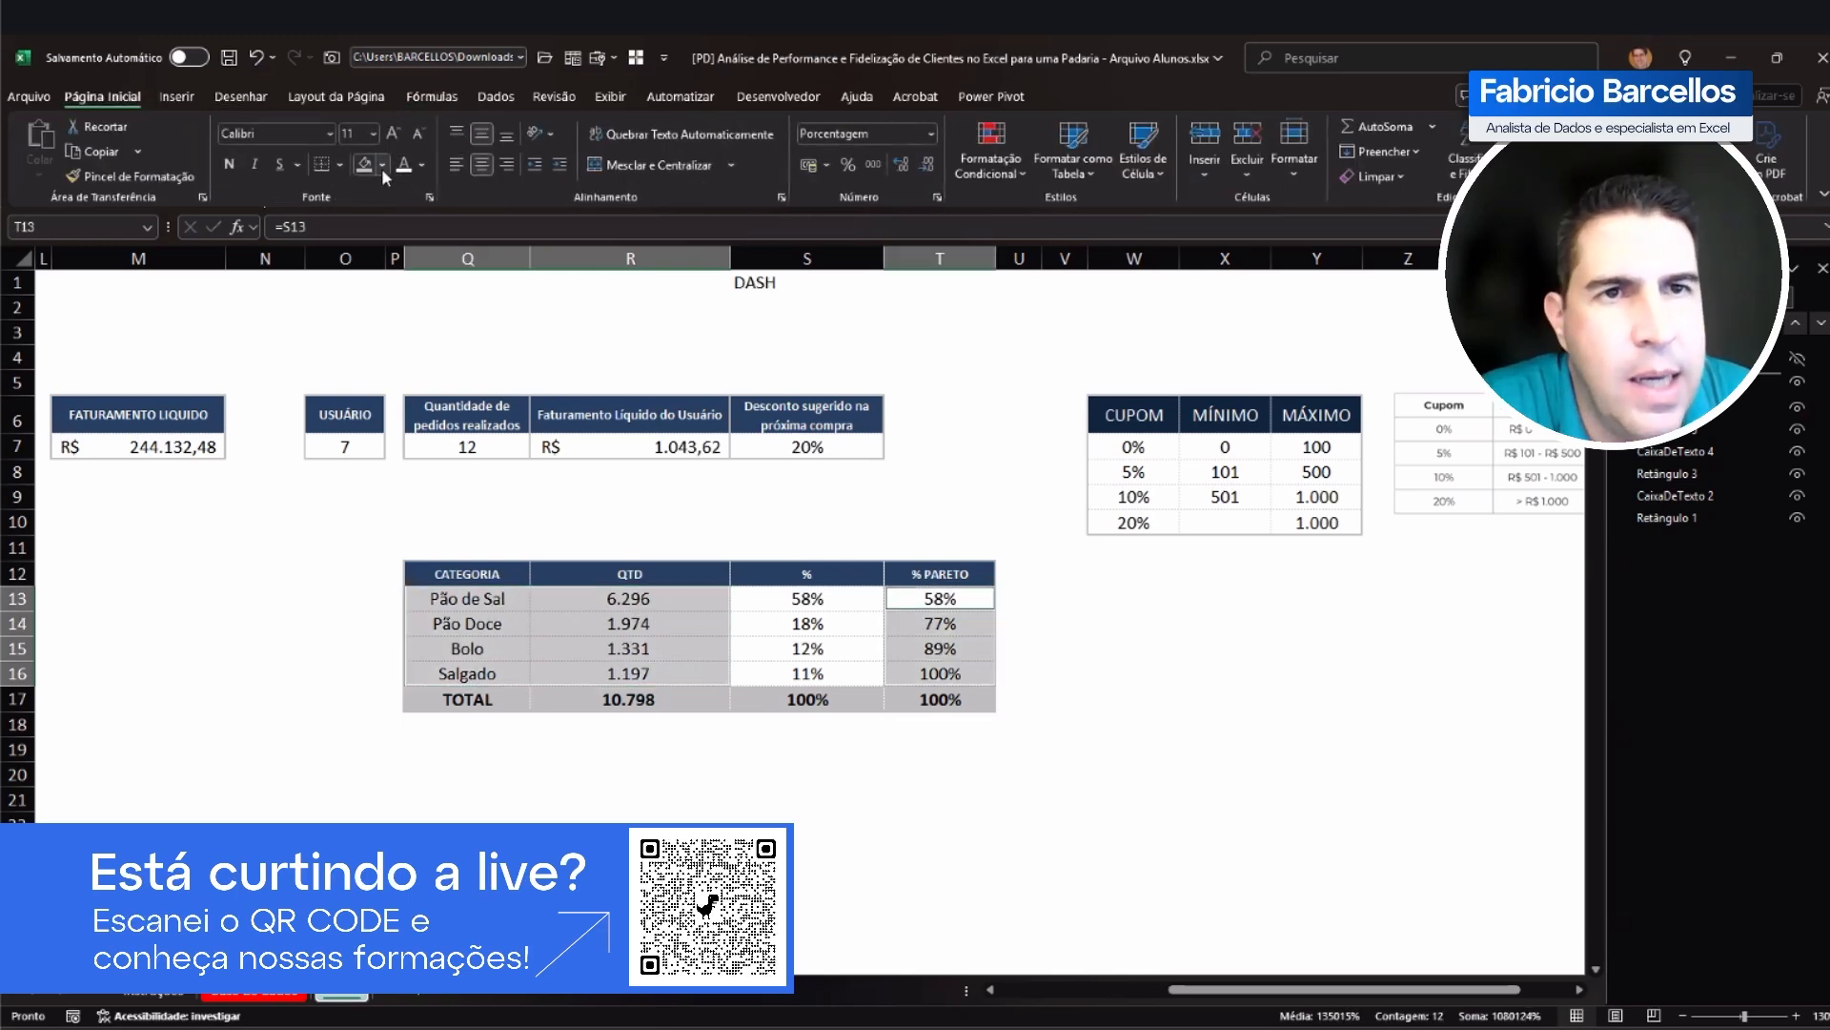
left_click(382, 165)
left_click(479, 348)
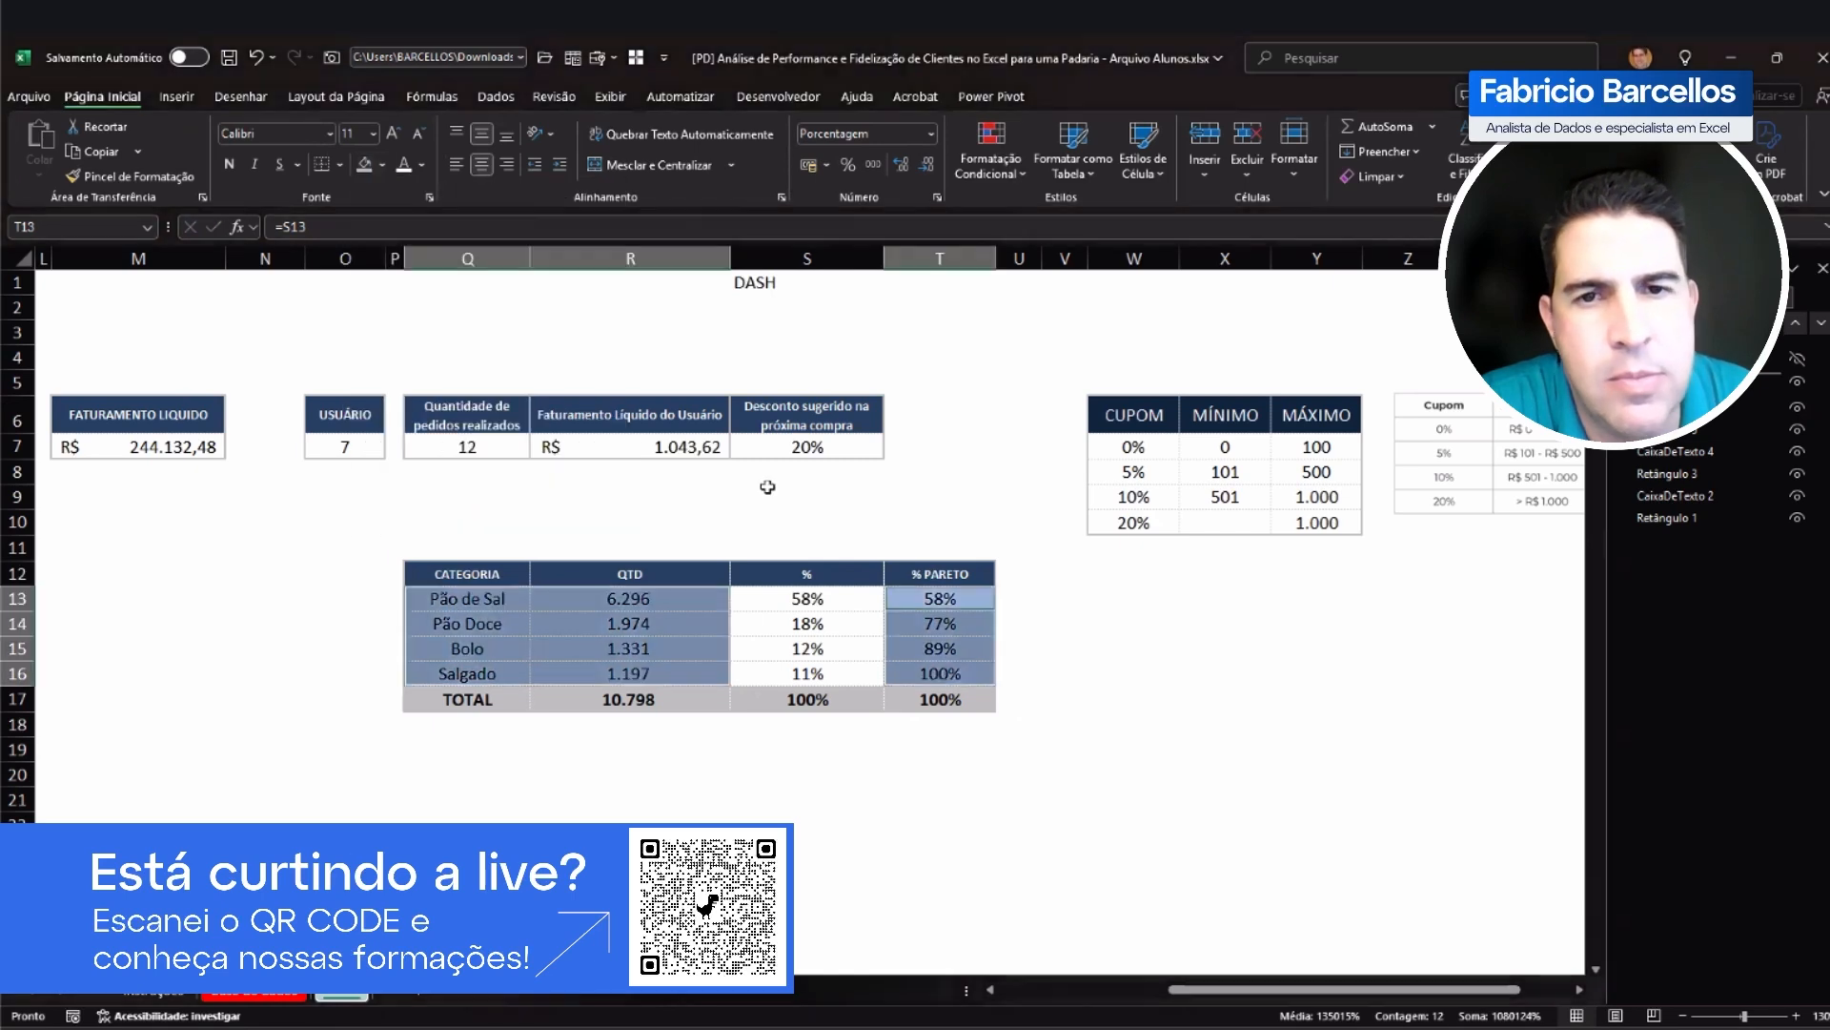